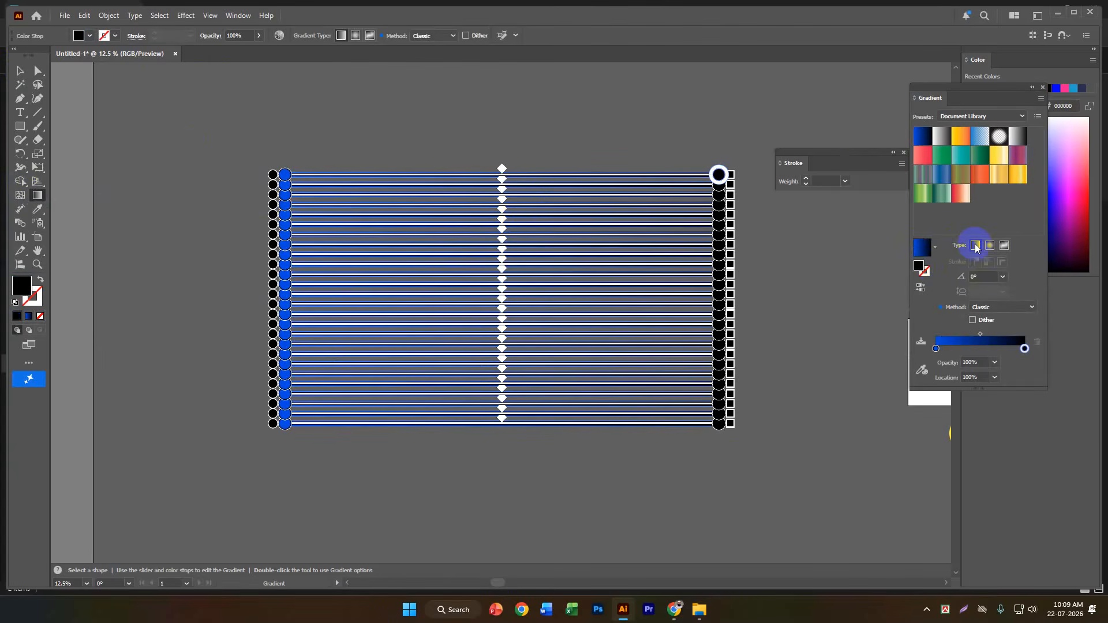
# Recolour the blue gradient stop of the stripes to white by sampling the artboard with the gradient eyedropper.
pyautogui.scroll(4, 570, 312)
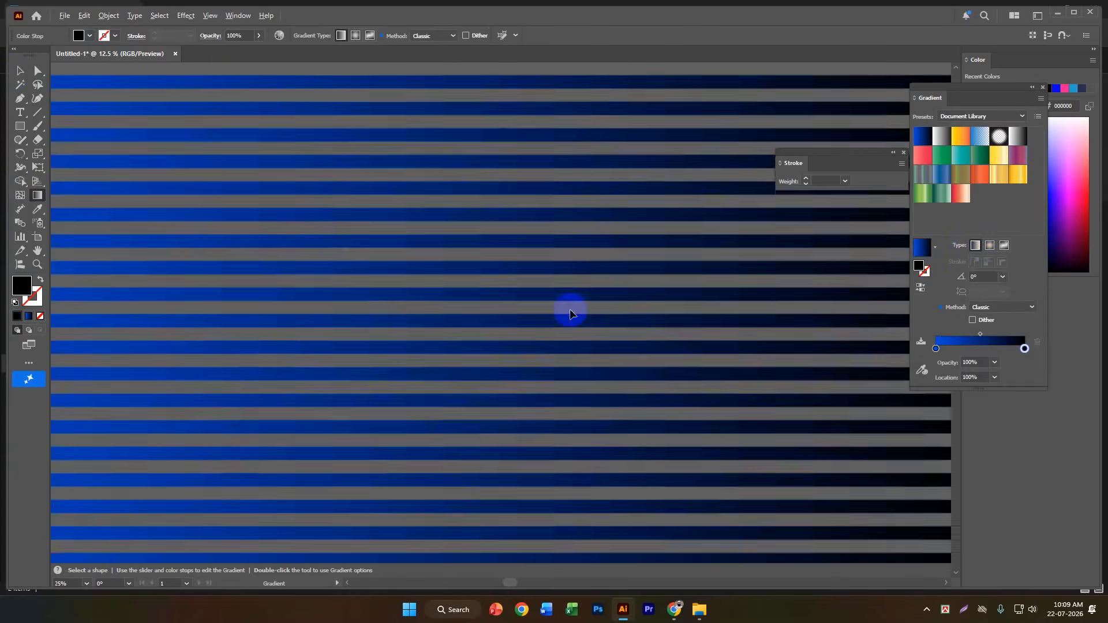
pyautogui.scroll(-3, 570, 311)
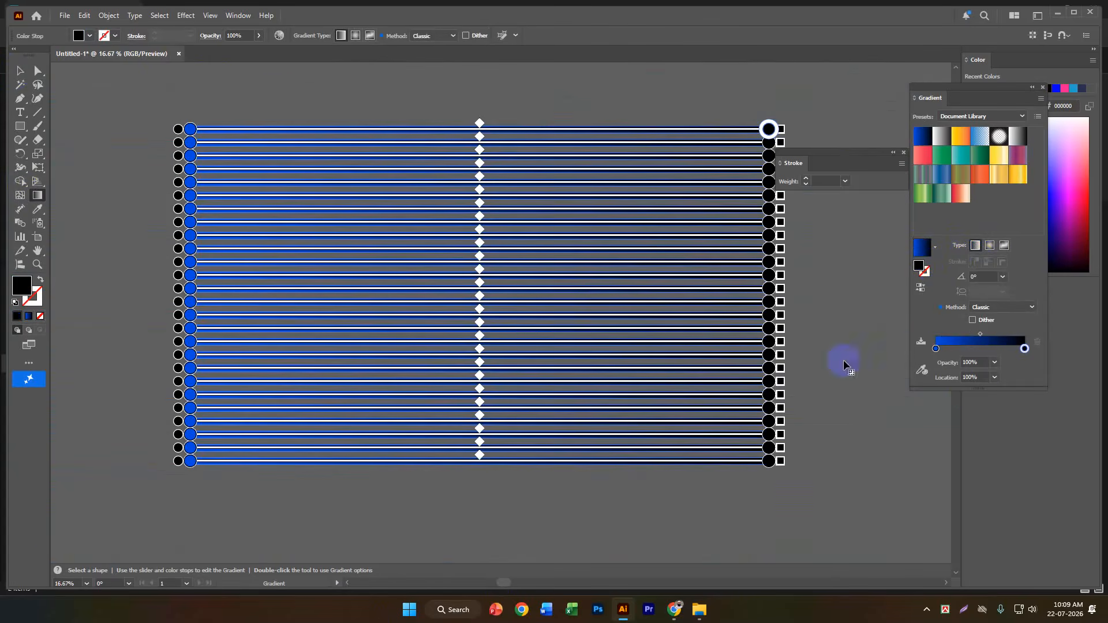
pyautogui.scroll(-1, 656, 362)
pyautogui.scroll(-1, 657, 362)
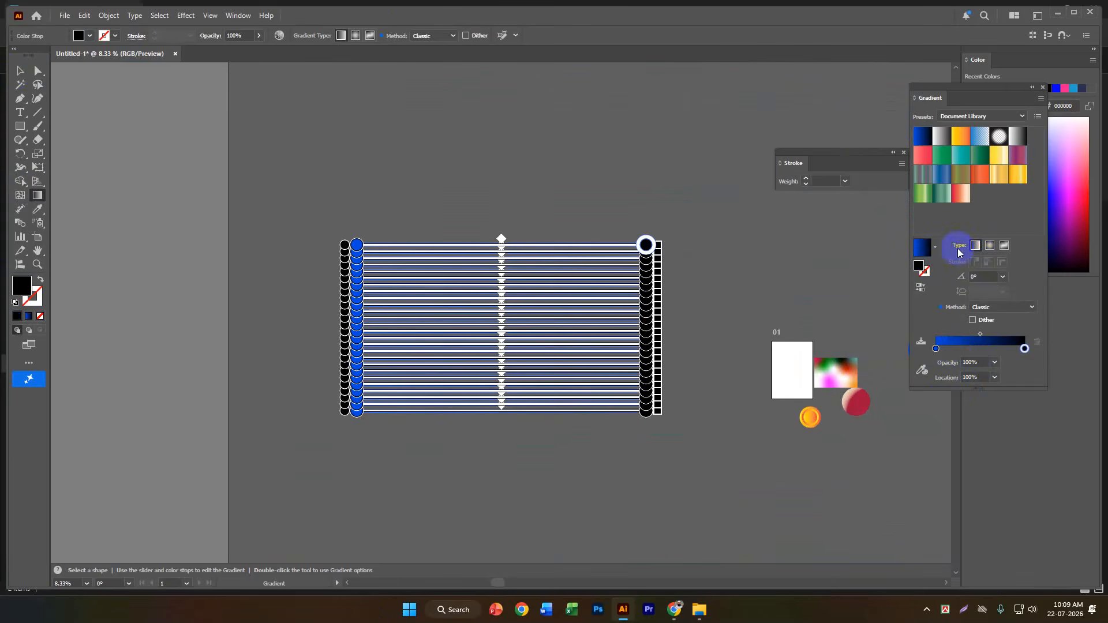
pyautogui.click(936, 349)
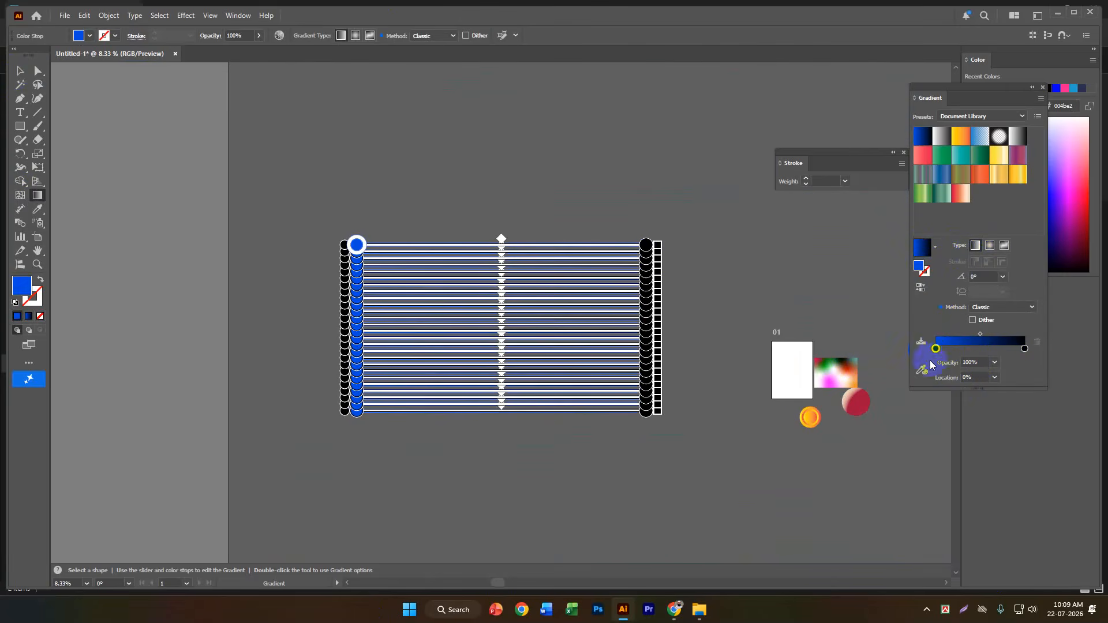
pyautogui.click(921, 369)
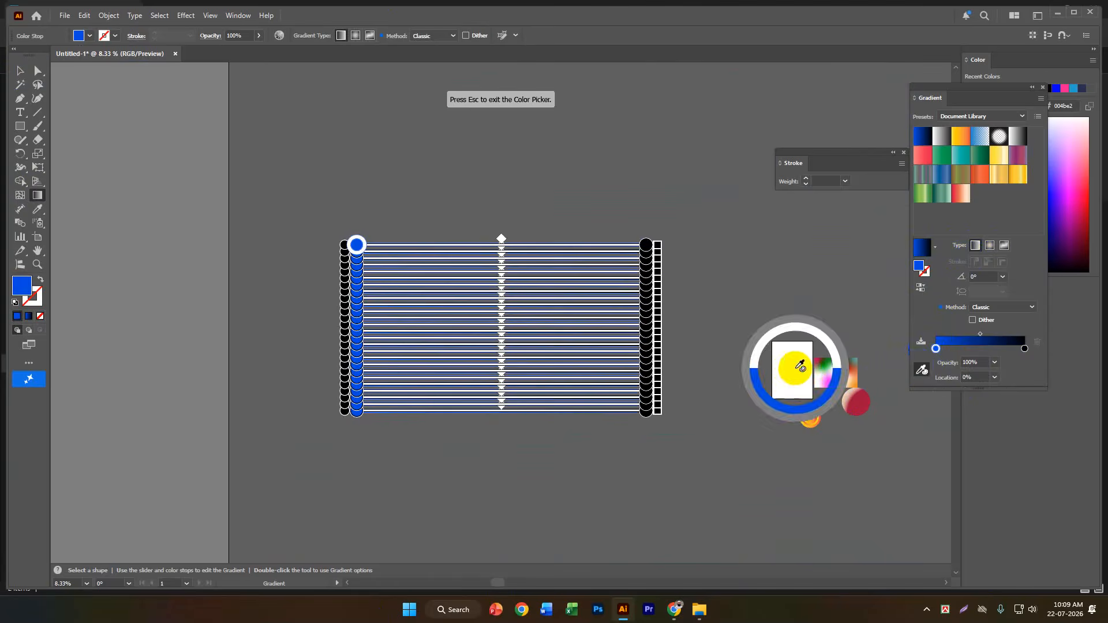
pyautogui.click(795, 369)
pyautogui.press('Escape')
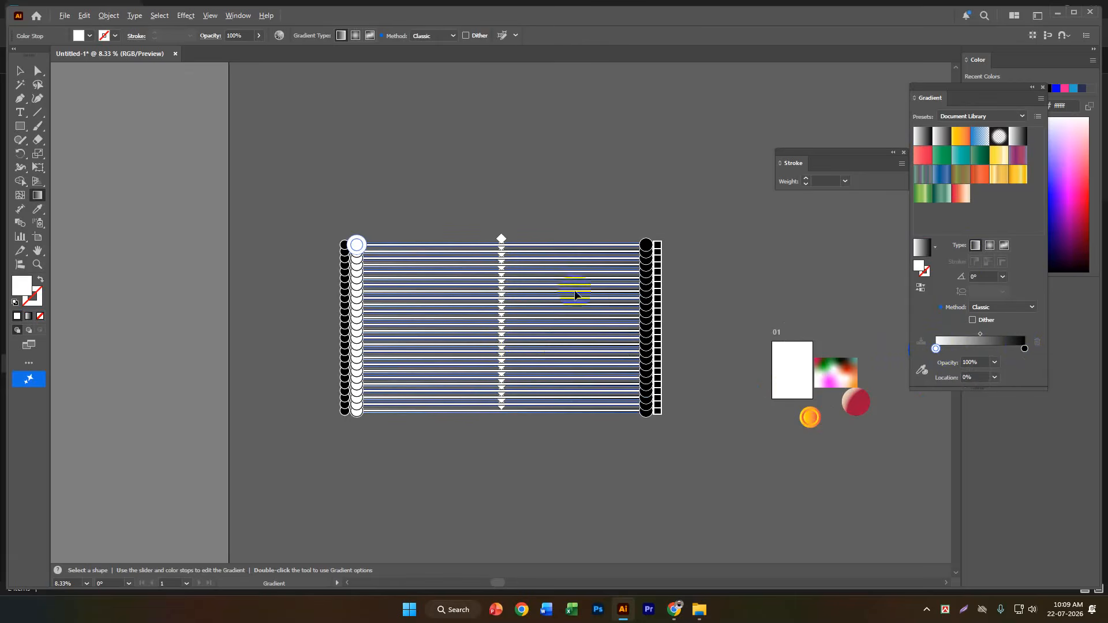
# Set the opacity of the stripes' black gradient stop to 0% so the stripes fade to transparent.
pyautogui.scroll(2, 569, 292)
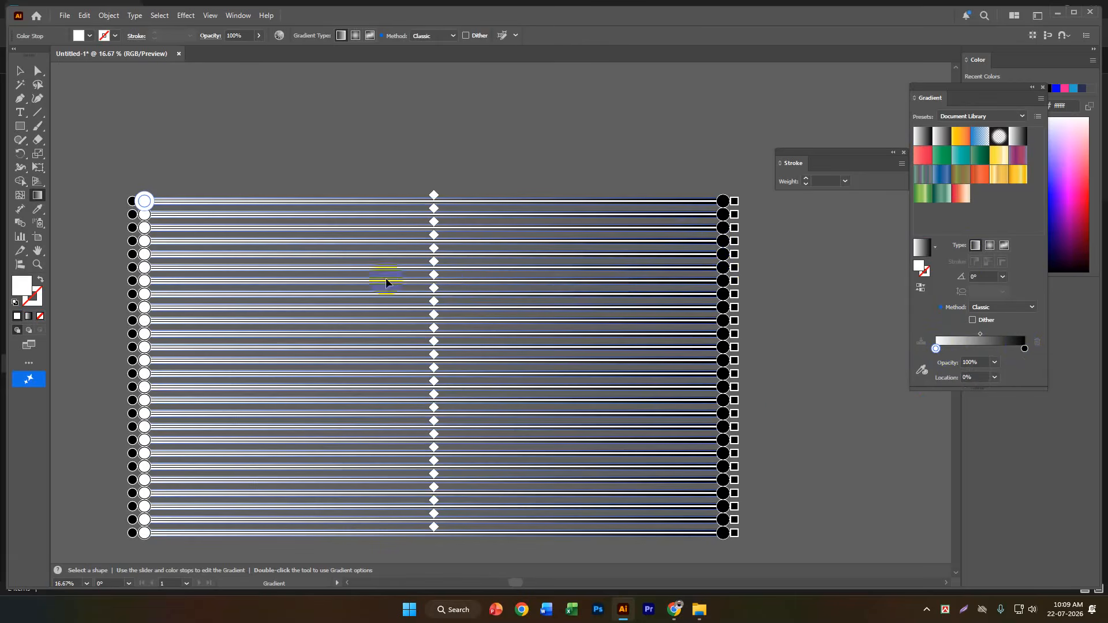
pyautogui.scroll(-1, 623, 238)
pyautogui.scroll(-1, 625, 240)
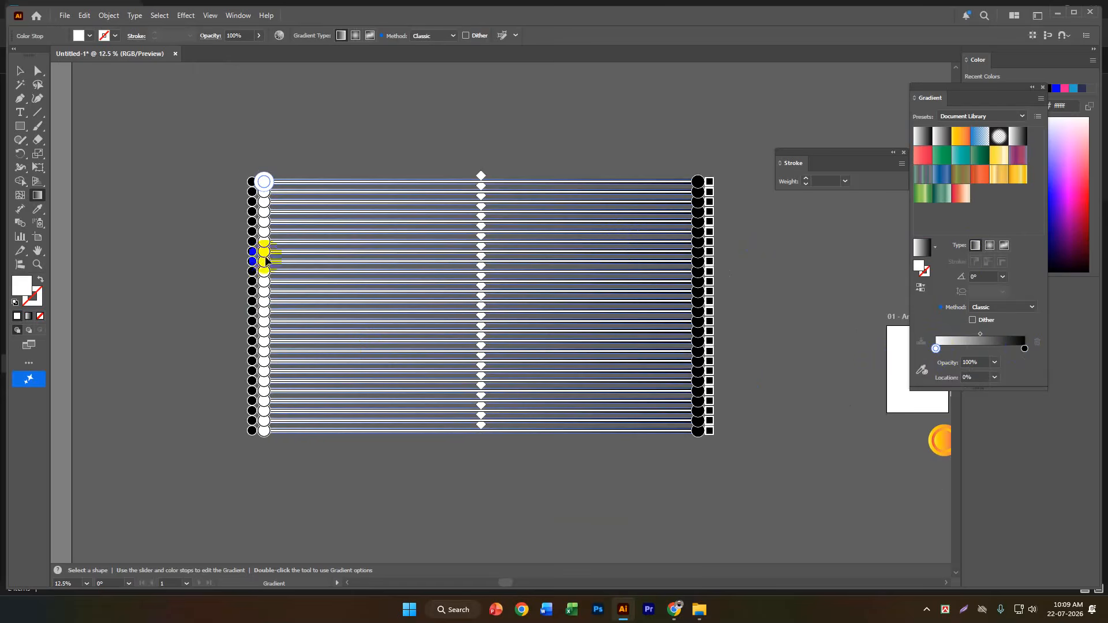
pyautogui.scroll(2, 668, 259)
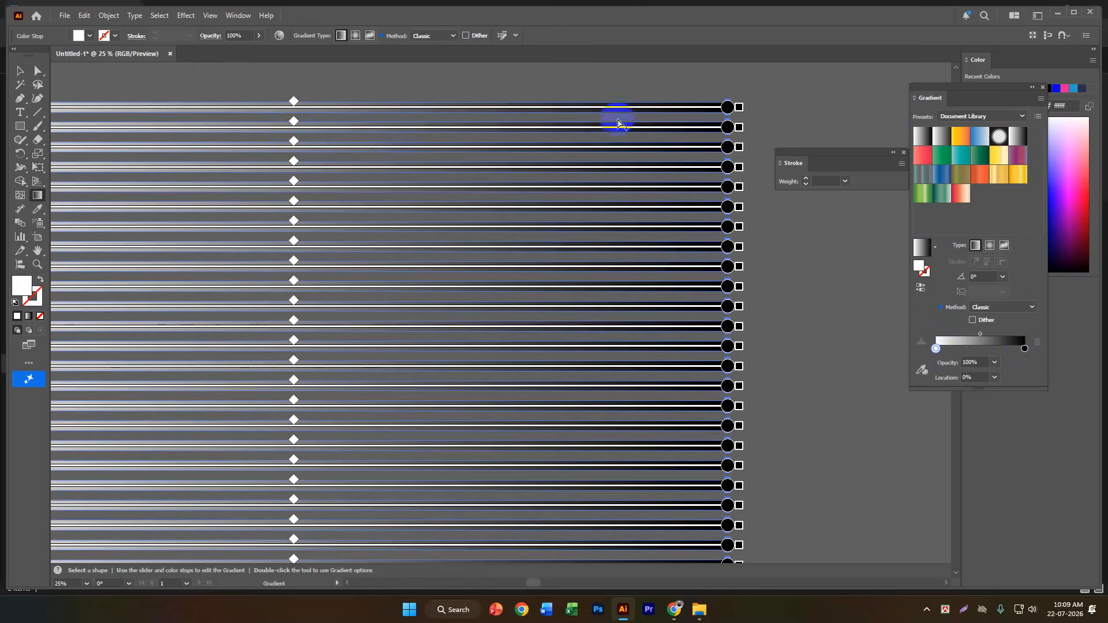
pyautogui.scroll(1, 746, 109)
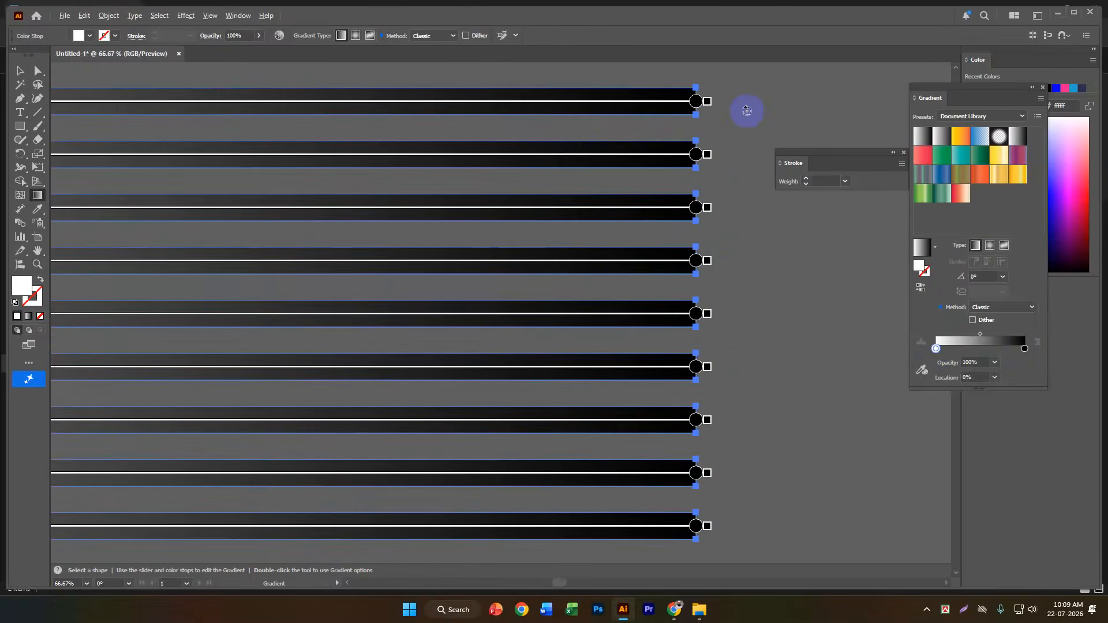
pyautogui.scroll(-2, 747, 111)
pyautogui.scroll(2, 748, 115)
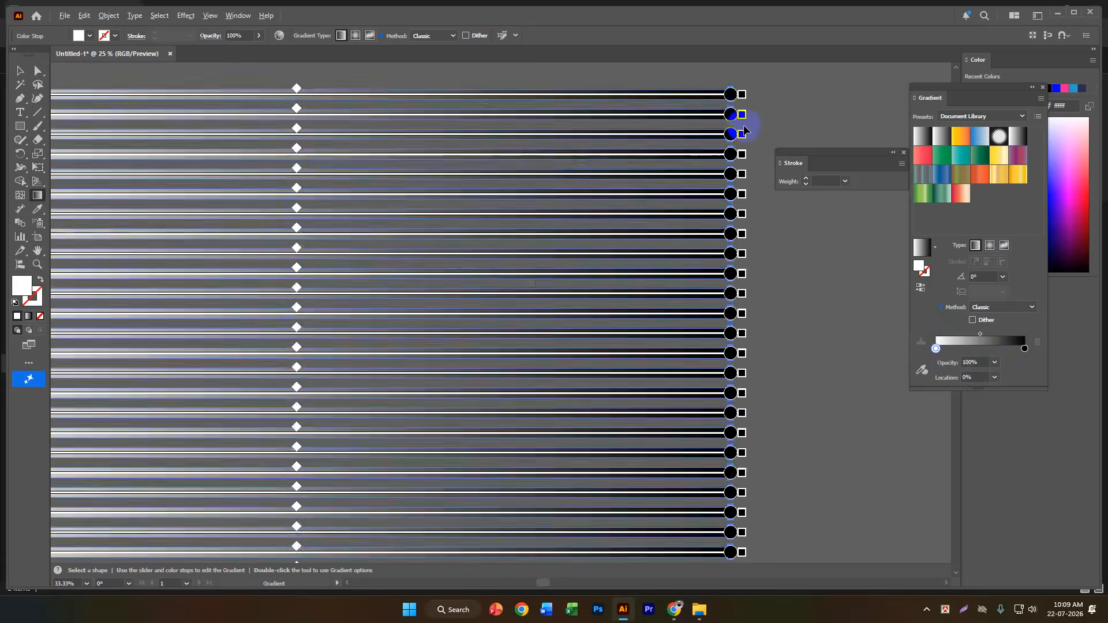
pyautogui.scroll(-1, 750, 121)
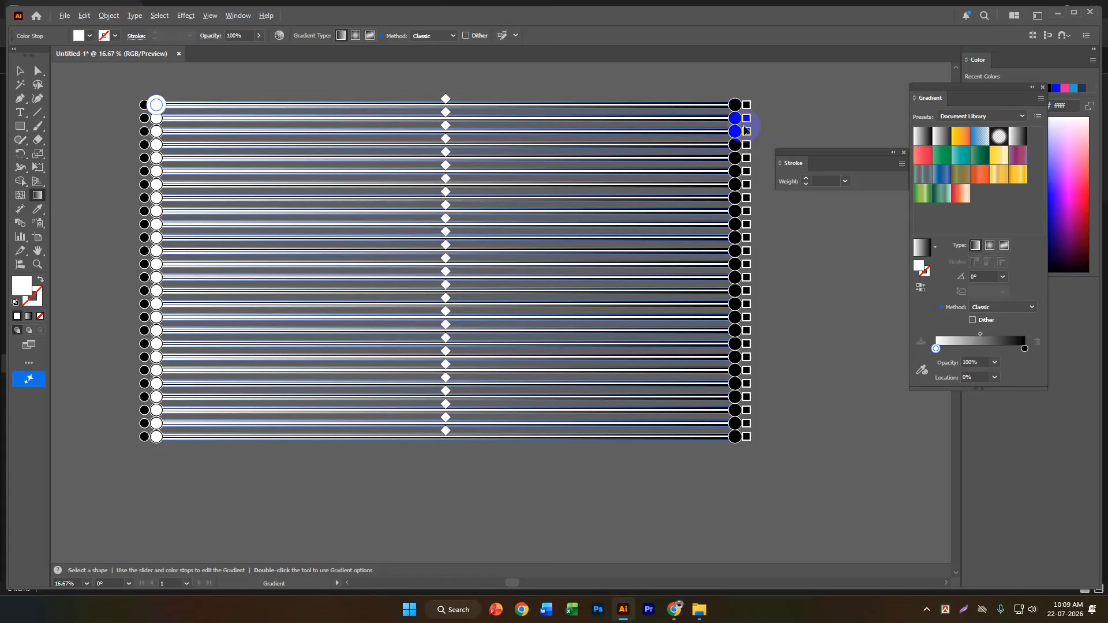
pyautogui.click(1024, 349)
pyautogui.click(994, 364)
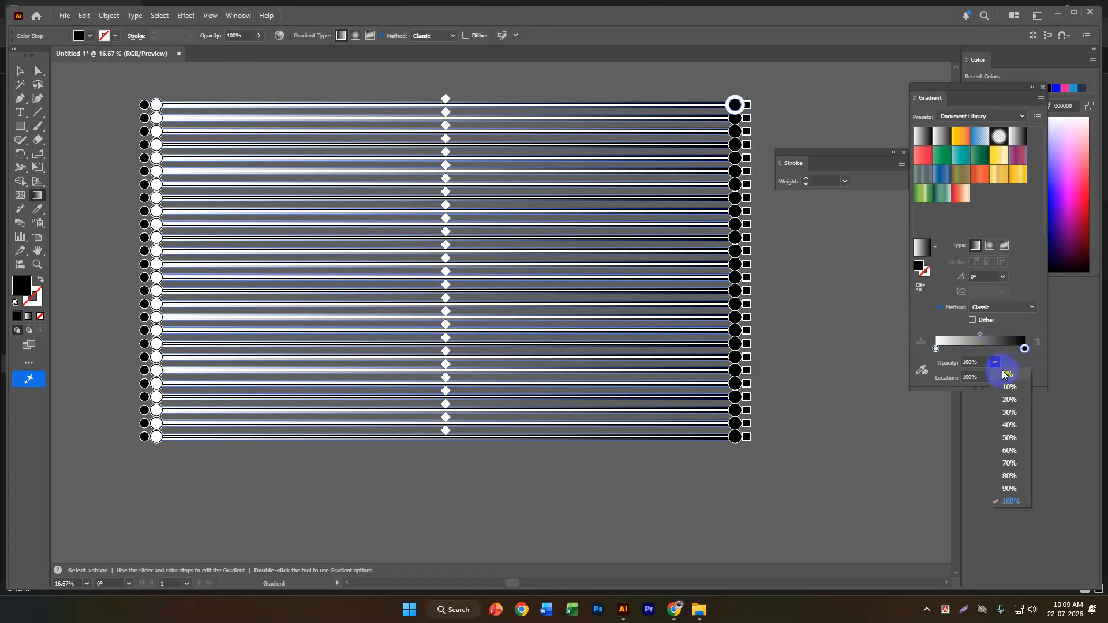
pyautogui.click(1003, 372)
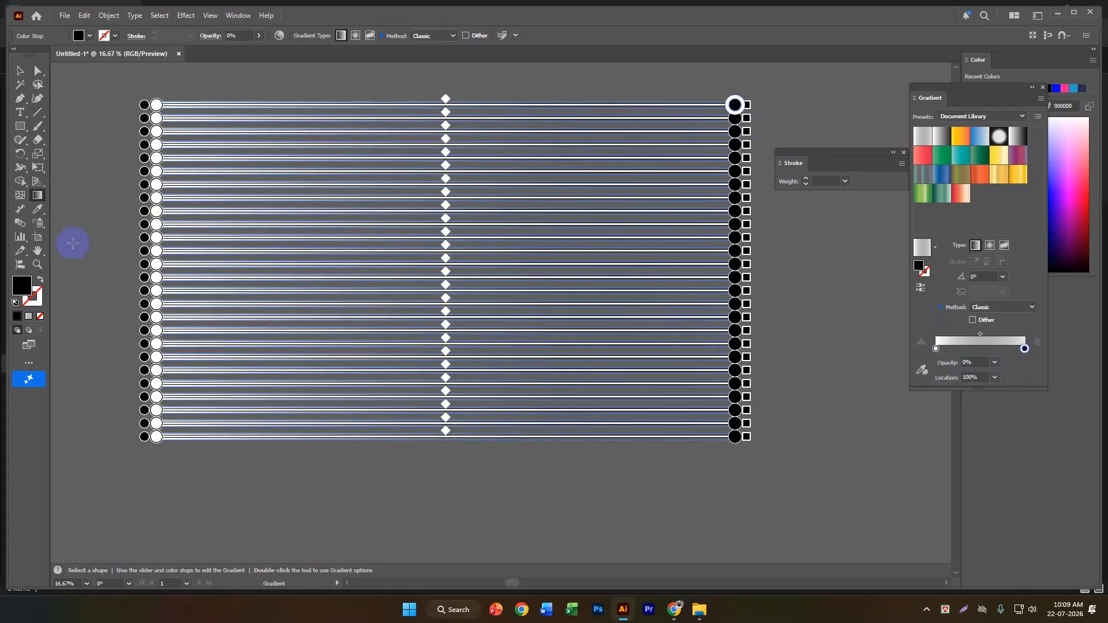
# Redraw the gradient across all stripes from just outside their left edge to about two thirds of their width, then deselect.
pyautogui.moveTo(83, 260); pyautogui.dragTo(555, 265)
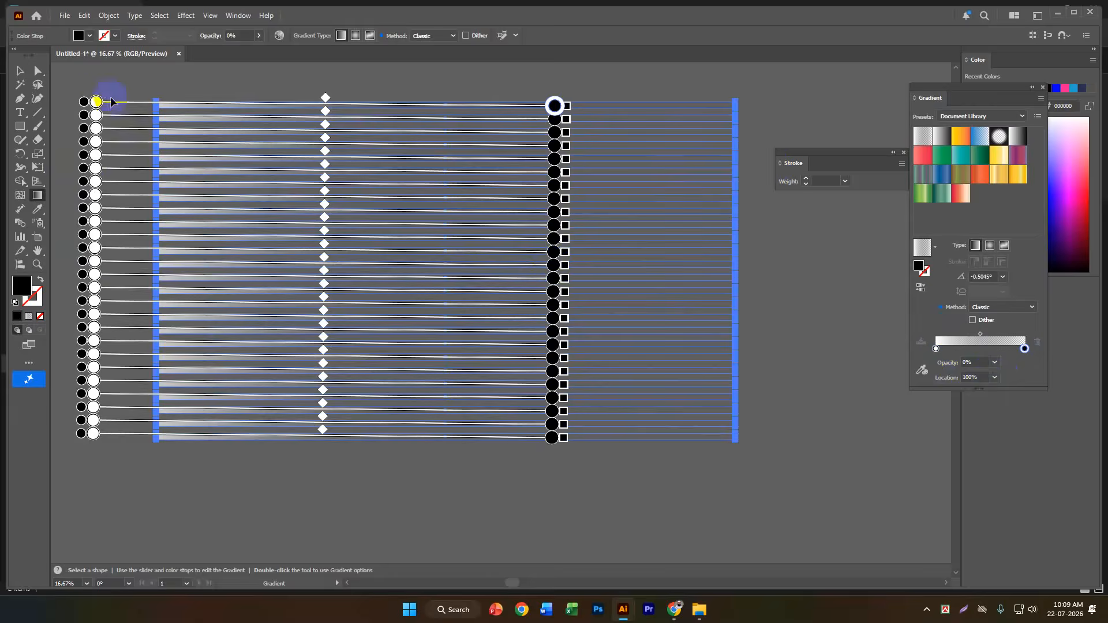
pyautogui.click(25, 68)
pyautogui.click(252, 523)
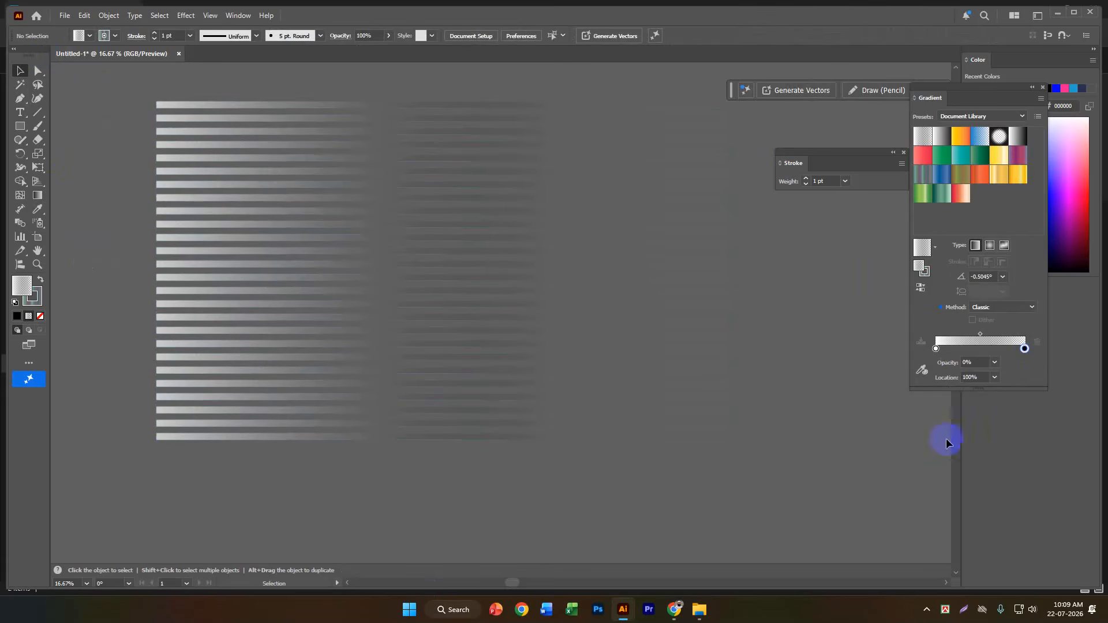
# Set the stroke of the striped group to None and deselect it.
pyautogui.click(670, 118)
pyautogui.click(39, 296)
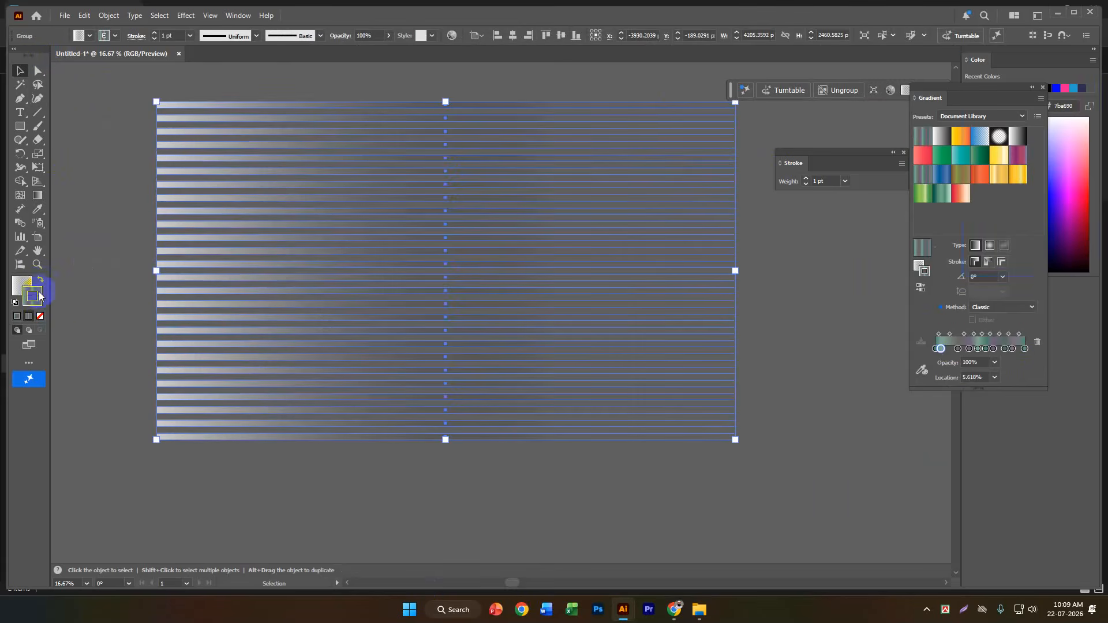
pyautogui.click(39, 317)
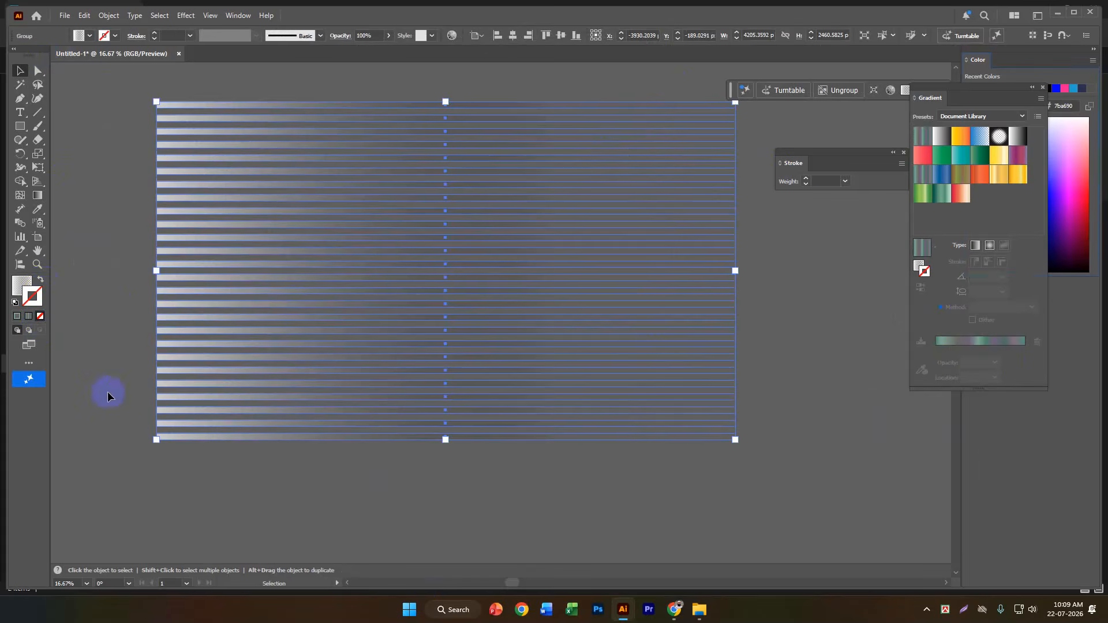
pyautogui.click(151, 452)
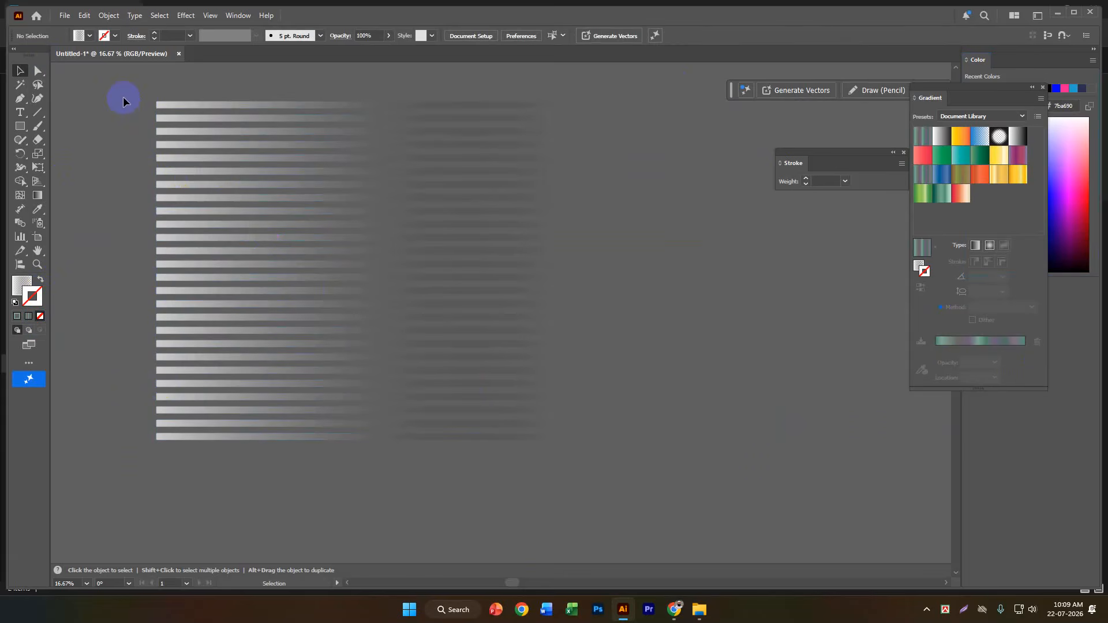
pyautogui.moveTo(146, 88); pyautogui.dragTo(214, 427)
pyautogui.moveTo(255, 477); pyautogui.dragTo(256, 478)
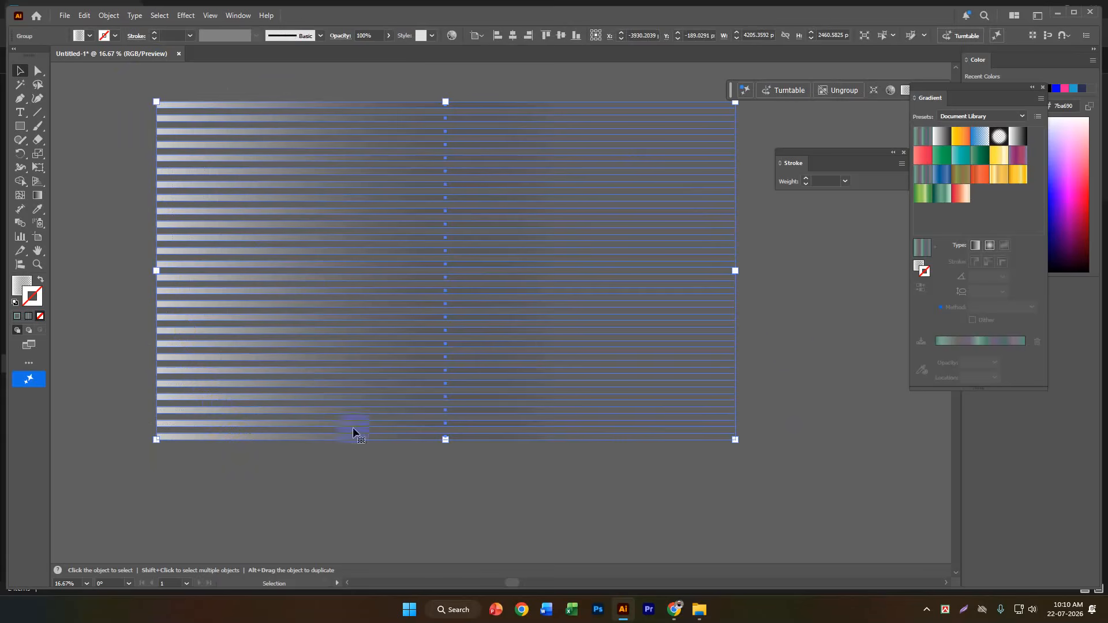
pyautogui.click(791, 333)
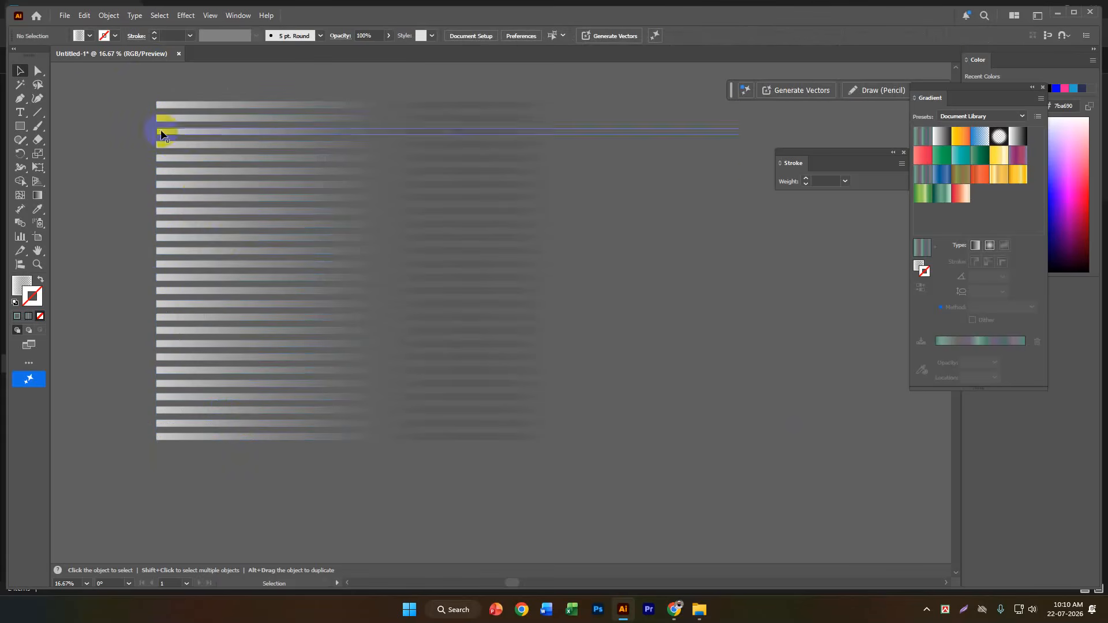
pyautogui.click(299, 521)
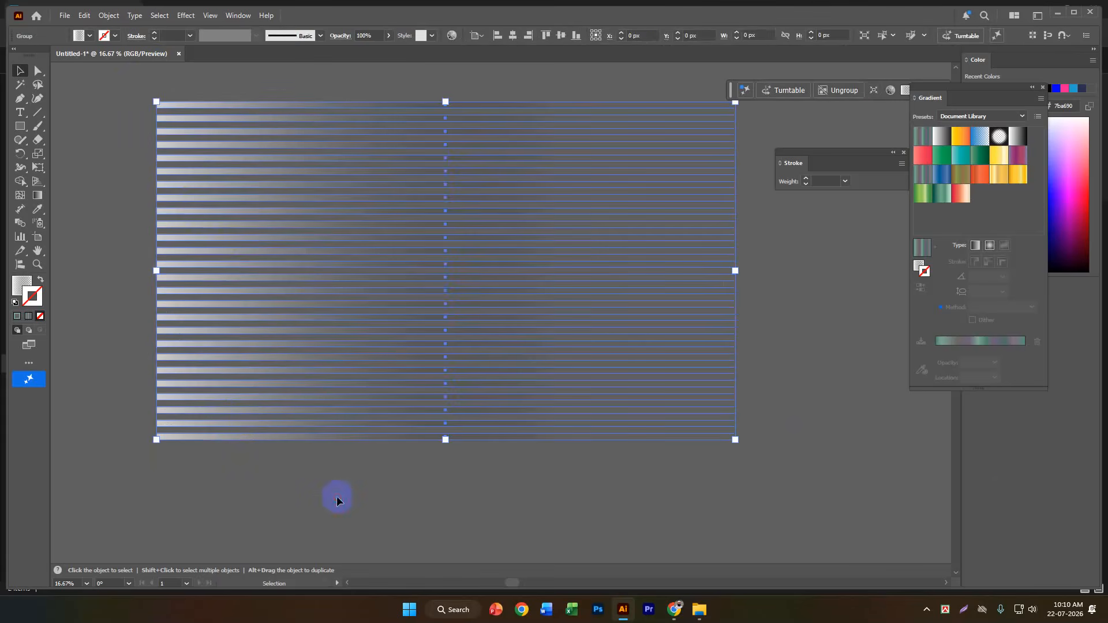
pyautogui.click(747, 437)
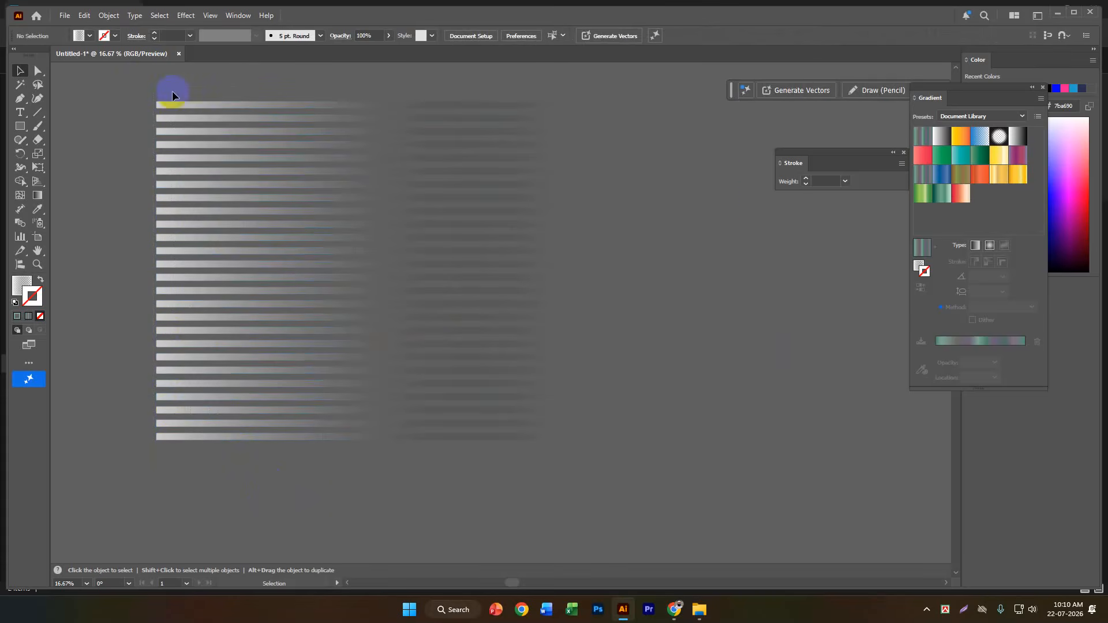
pyautogui.hotkey('ctrl', 'a')
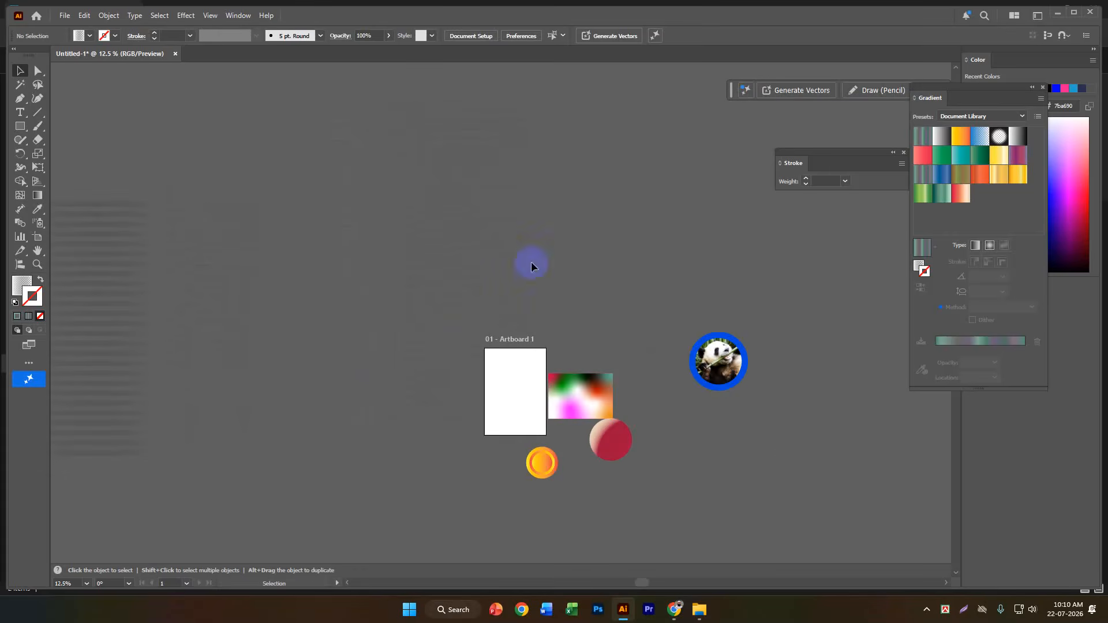
# Place the flyer image download (1).jpg from the ILLUSTRATOR folder on the empty canvas above the artboard.
pyautogui.click(64, 16)
pyautogui.click(73, 30)
pyautogui.click(65, 15)
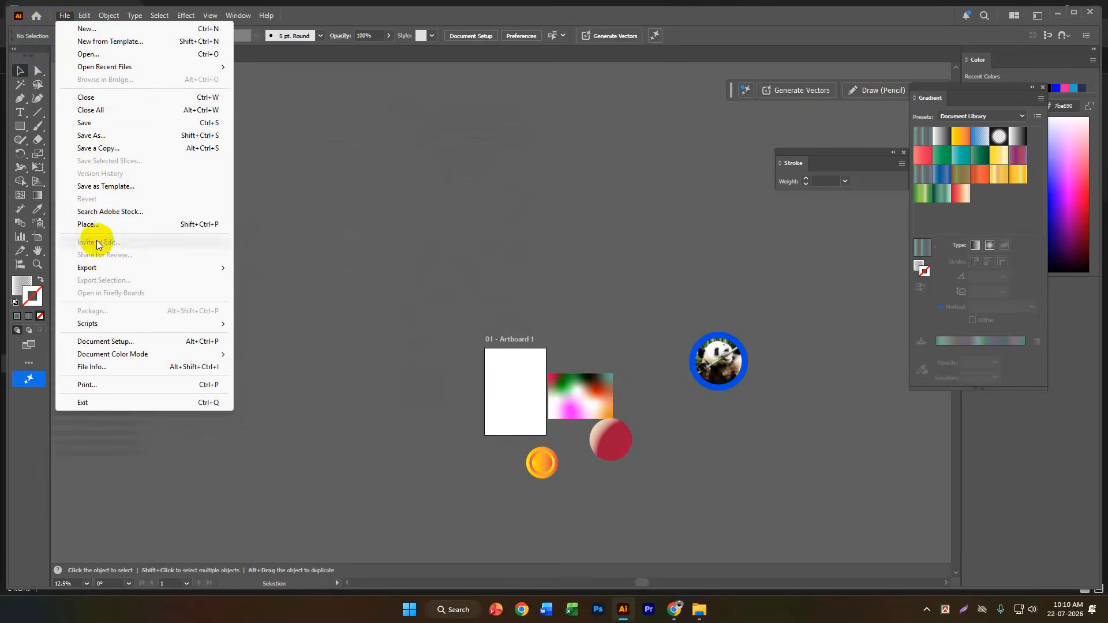
pyautogui.click(95, 225)
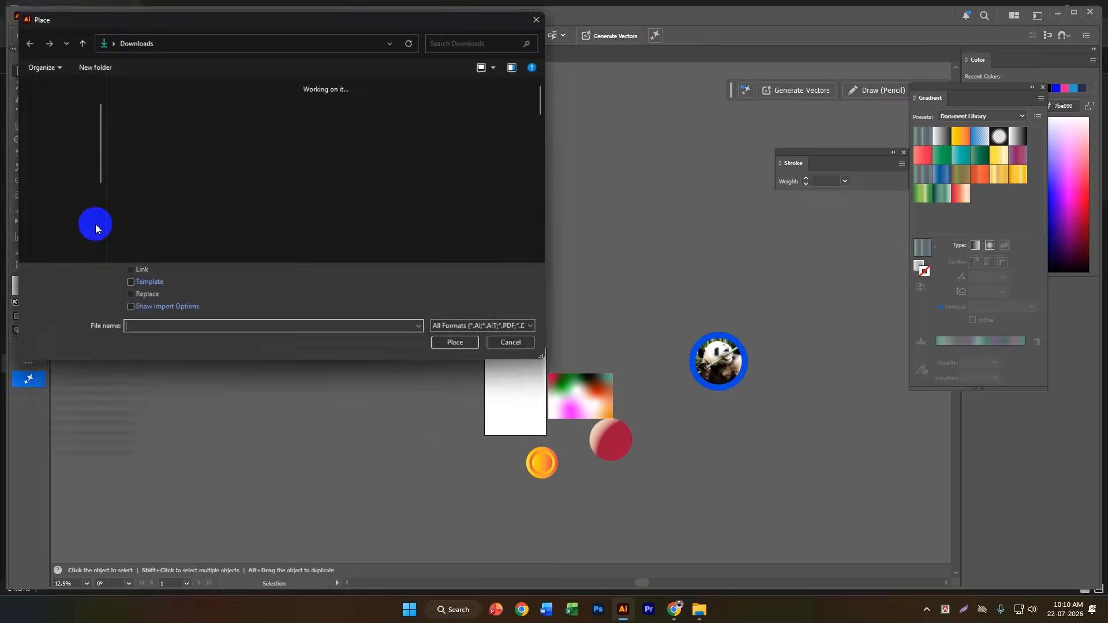
pyautogui.scroll(-3, 46, 202)
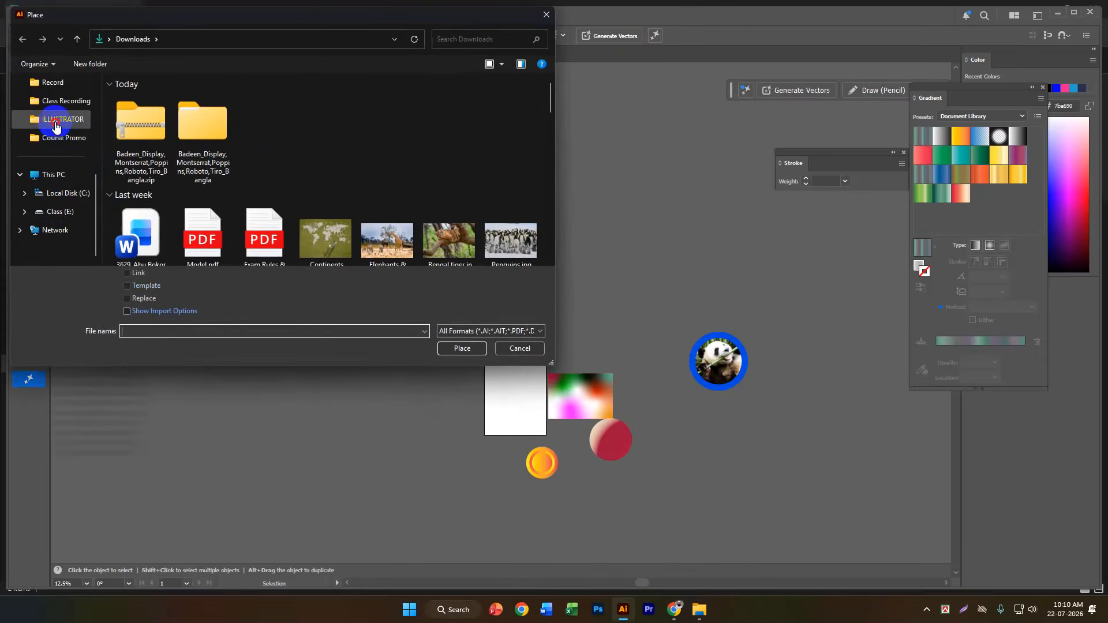
pyautogui.click(55, 122)
pyautogui.doubleClick(390, 113)
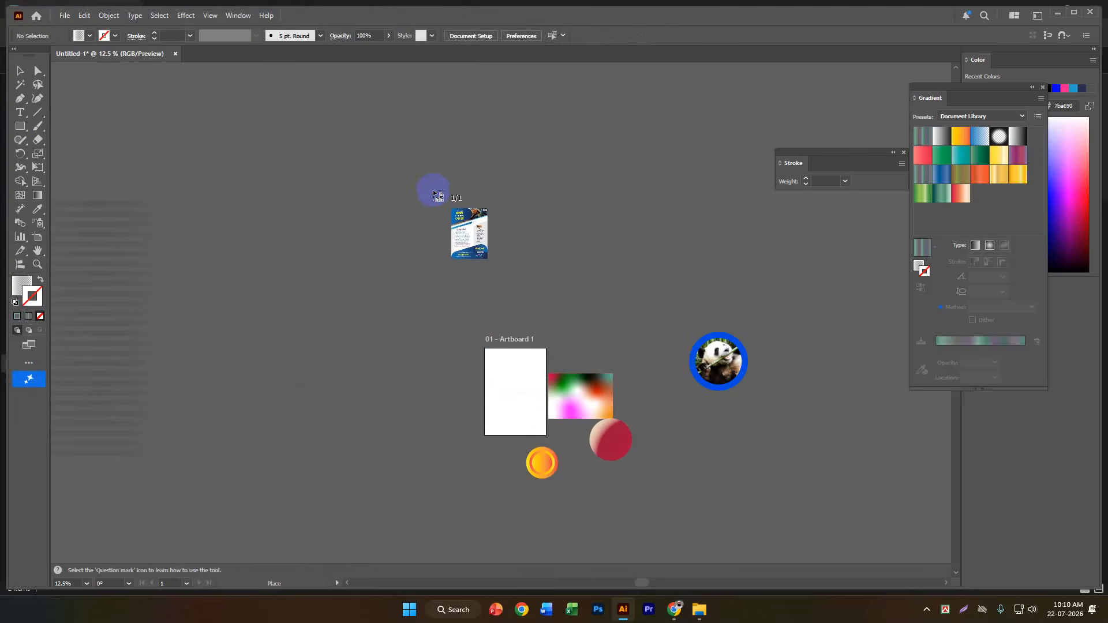
pyautogui.click(475, 137)
pyautogui.moveTo(621, 227); pyautogui.dragTo(572, 337)
# Examine the fading stripe pattern along the placed flyer's left edge as a reference for the gradient stripes.
pyautogui.scroll(3, 460, 281)
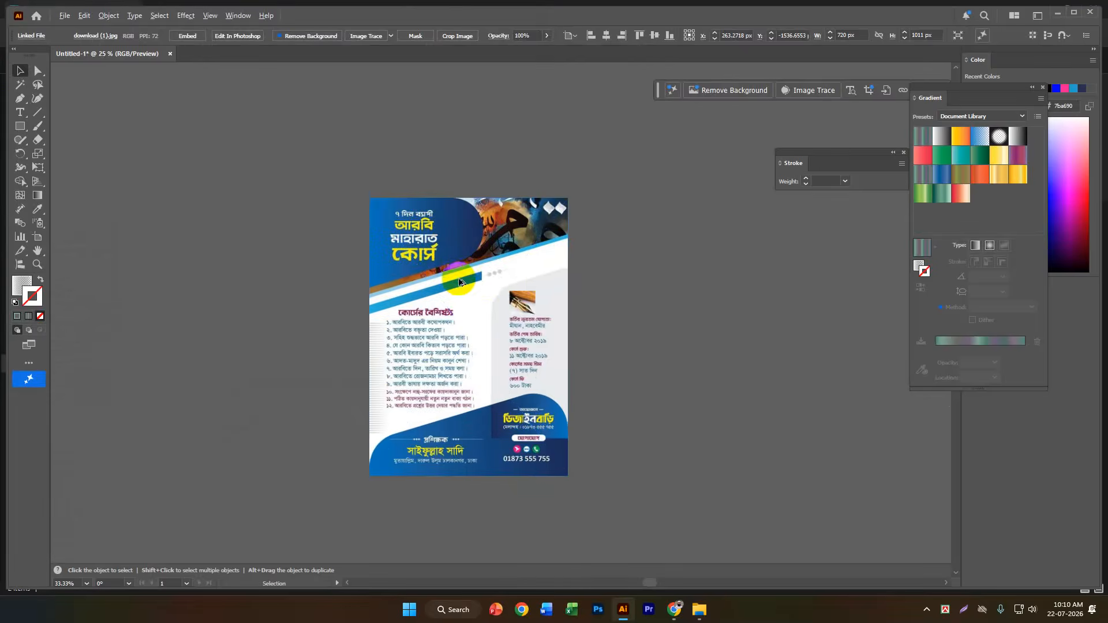
pyautogui.scroll(2, 529, 240)
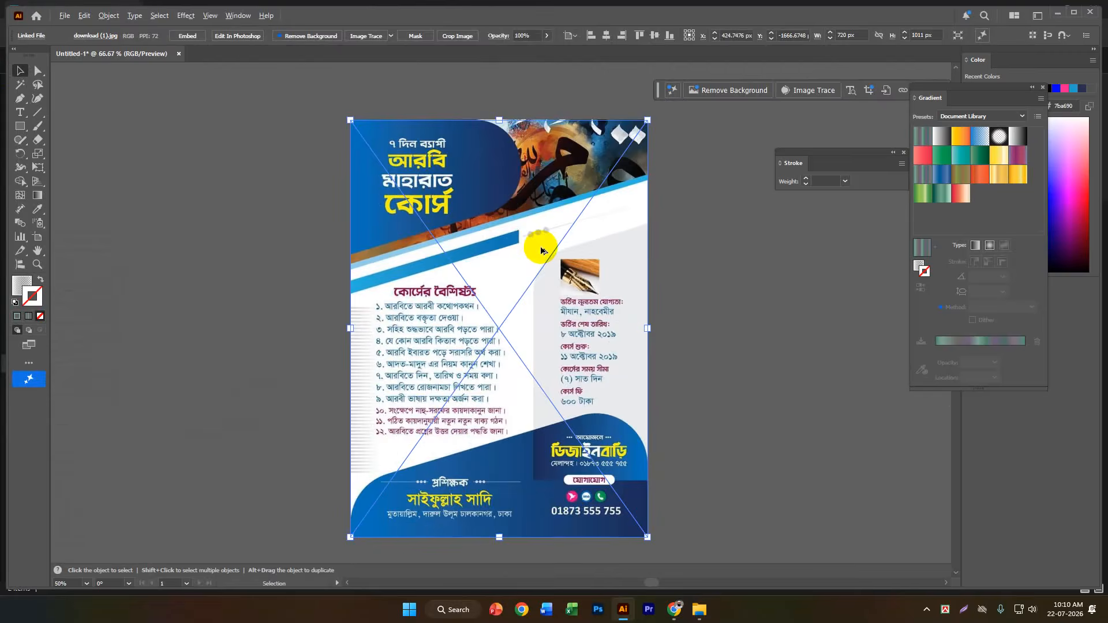
pyautogui.scroll(-1, 704, 224)
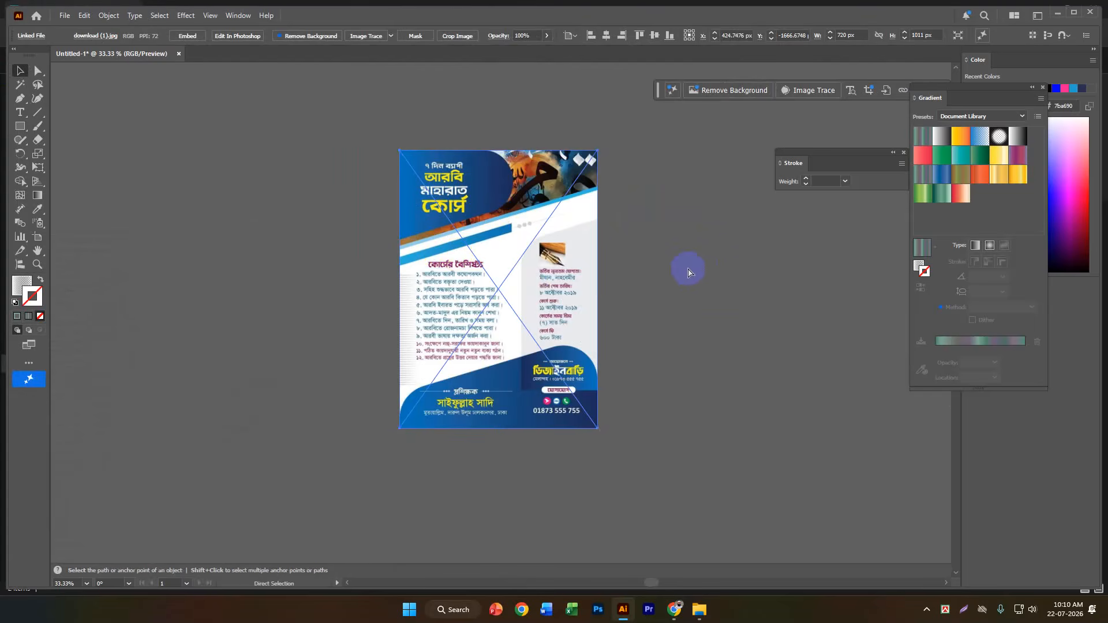
pyautogui.click(261, 242)
pyautogui.scroll(2, 579, 252)
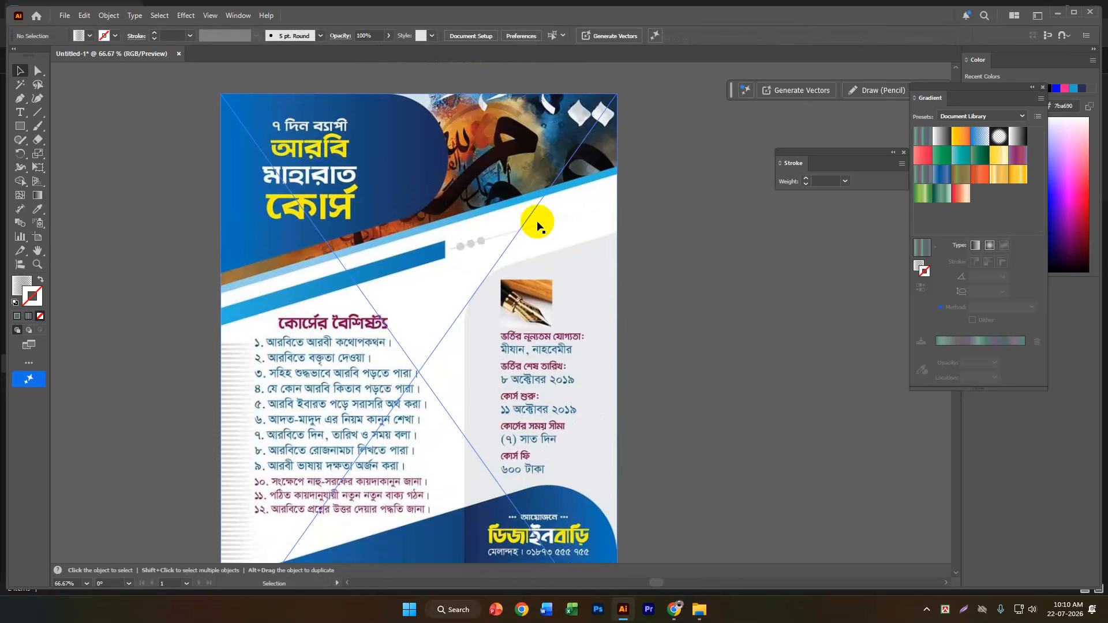
pyautogui.scroll(-2, 622, 223)
pyautogui.keyDown('alt'); pyautogui.scroll(-1, 623, 223); pyautogui.keyUp('alt')
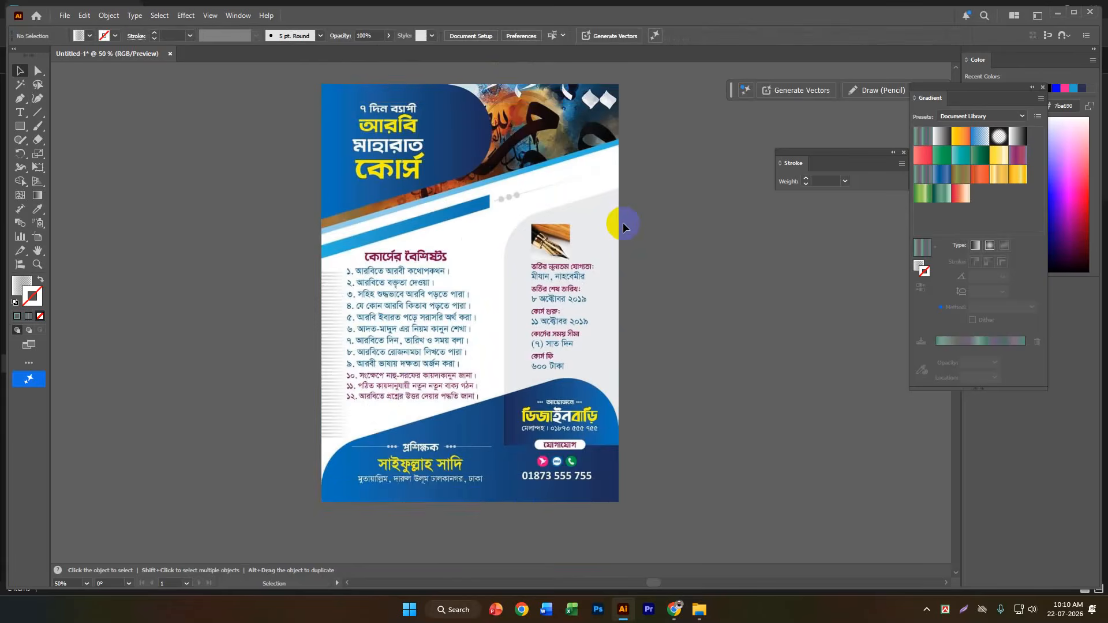
pyautogui.keyDown('alt'); pyautogui.scroll(3, 318, 382); pyautogui.keyUp('alt')
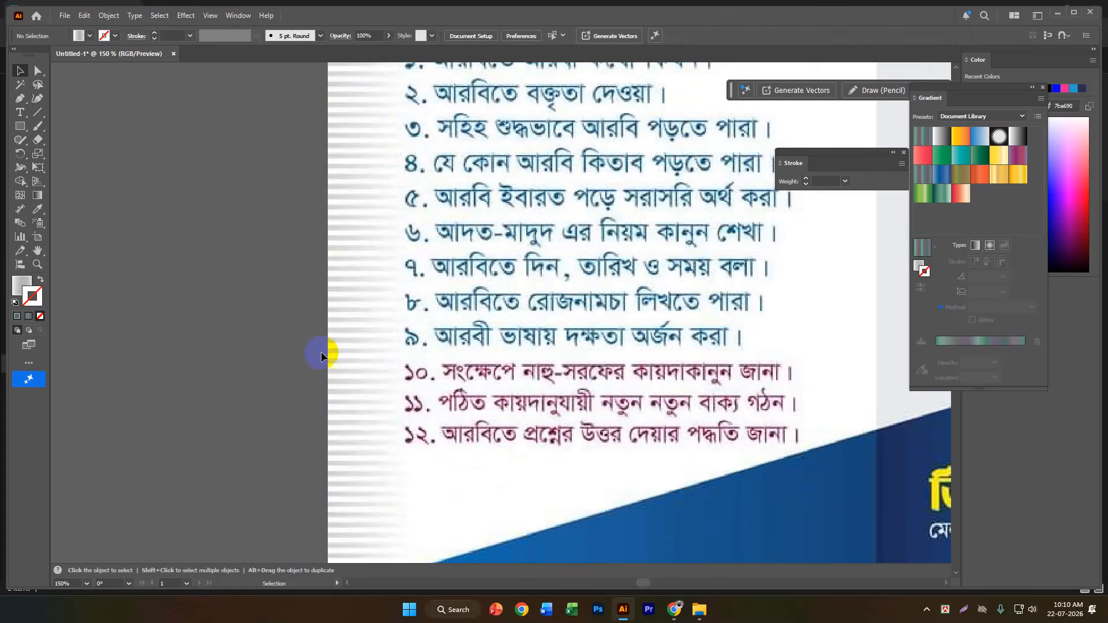
pyautogui.click(387, 199)
pyautogui.keyDown('alt'); pyautogui.scroll(-9, 508, 225); pyautogui.keyUp('alt')
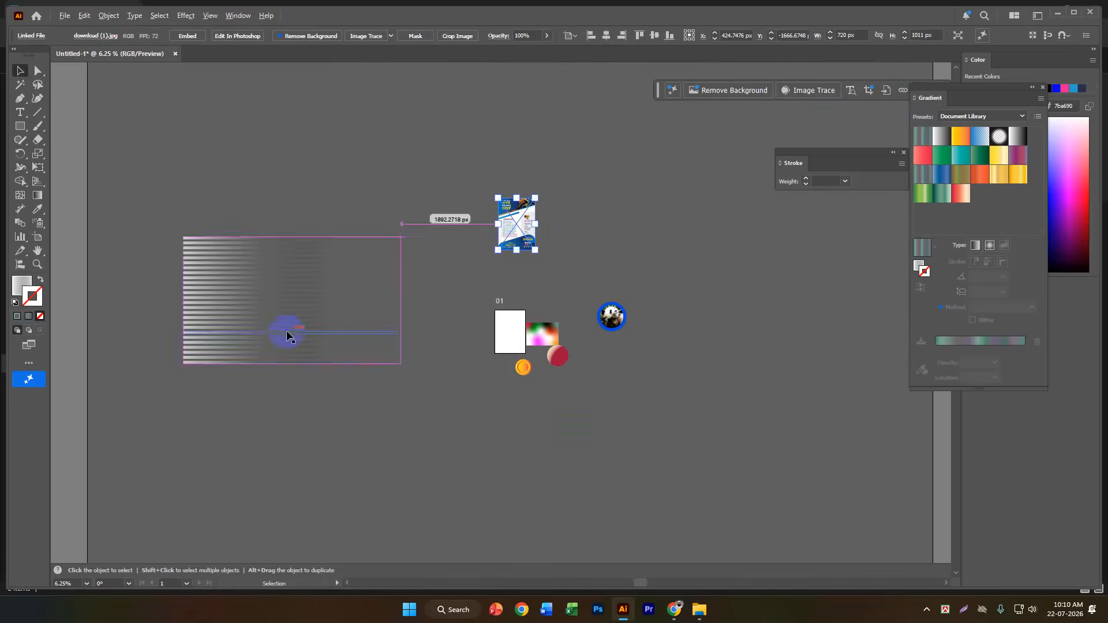
# Inspect how the thin stripes along the flyer's left margin fade compared with the striped group.
pyautogui.keyDown('alt'); pyautogui.scroll(3, 287, 332); pyautogui.keyUp('alt')
pyautogui.moveTo(685, 232); pyautogui.dragTo(379, 429)
pyautogui.keyDown('alt'); pyautogui.scroll(3, 539, 258); pyautogui.keyUp('alt')
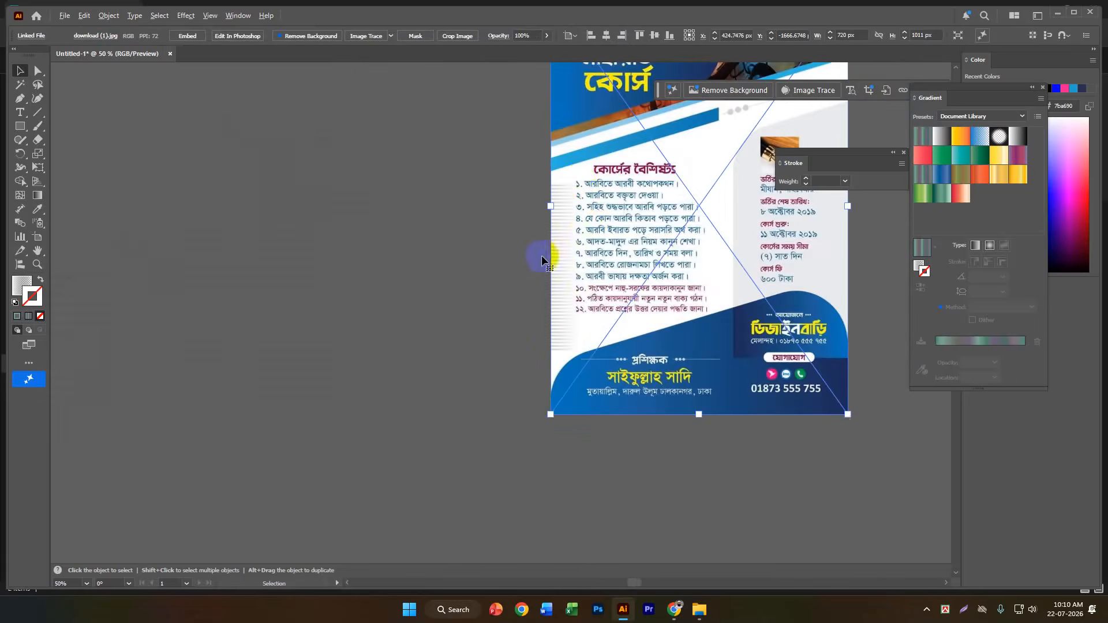
pyautogui.keyDown('alt'); pyautogui.scroll(2, 567, 199); pyautogui.keyUp('alt')
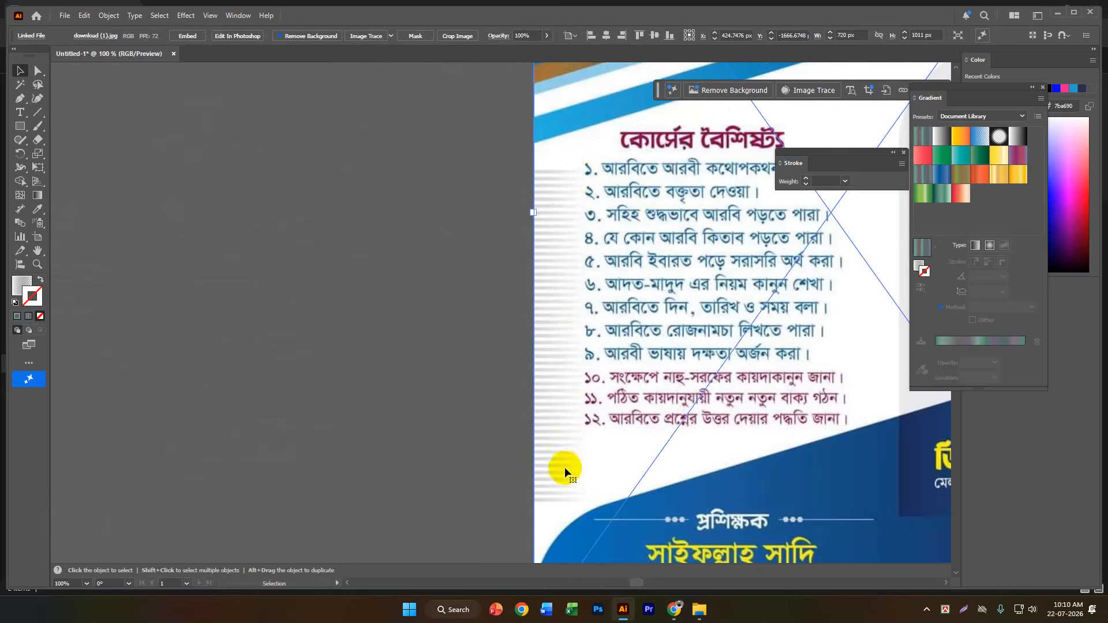
pyautogui.scroll(-2, 403, 309)
pyautogui.scroll(1, 641, 429)
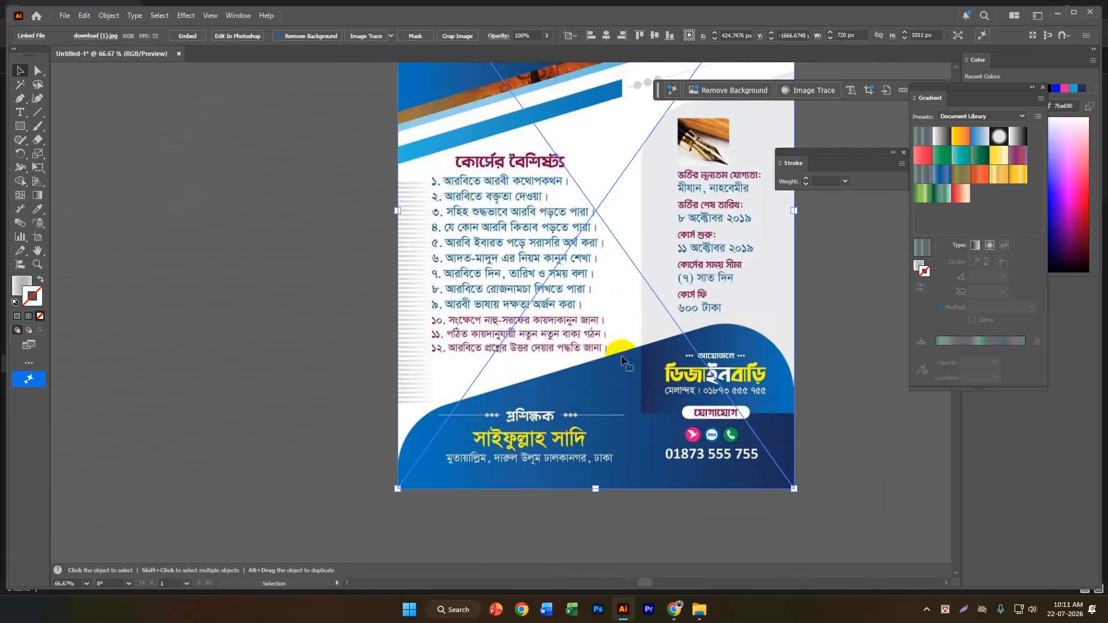
# Examine the flyer's header, diagonal bands and overall layout, with the image deselected.
pyautogui.scroll(3, 732, 337)
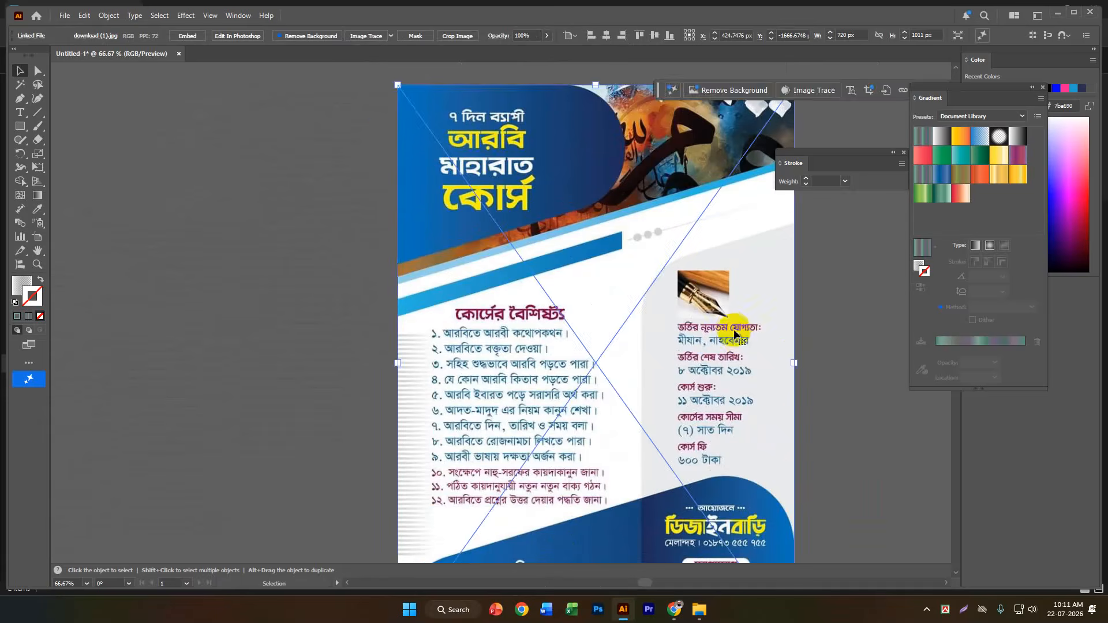
pyautogui.scroll(1, 528, 249)
pyautogui.scroll(2, 670, 211)
pyautogui.moveTo(668, 210); pyautogui.dragTo(582, 288)
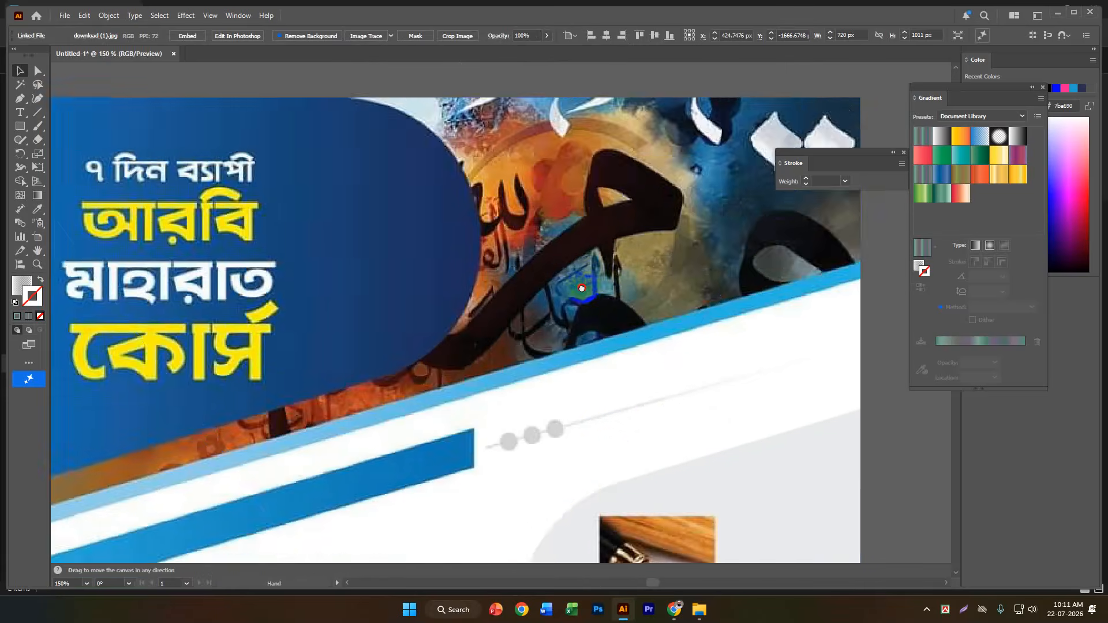
pyautogui.scroll(-2, 582, 287)
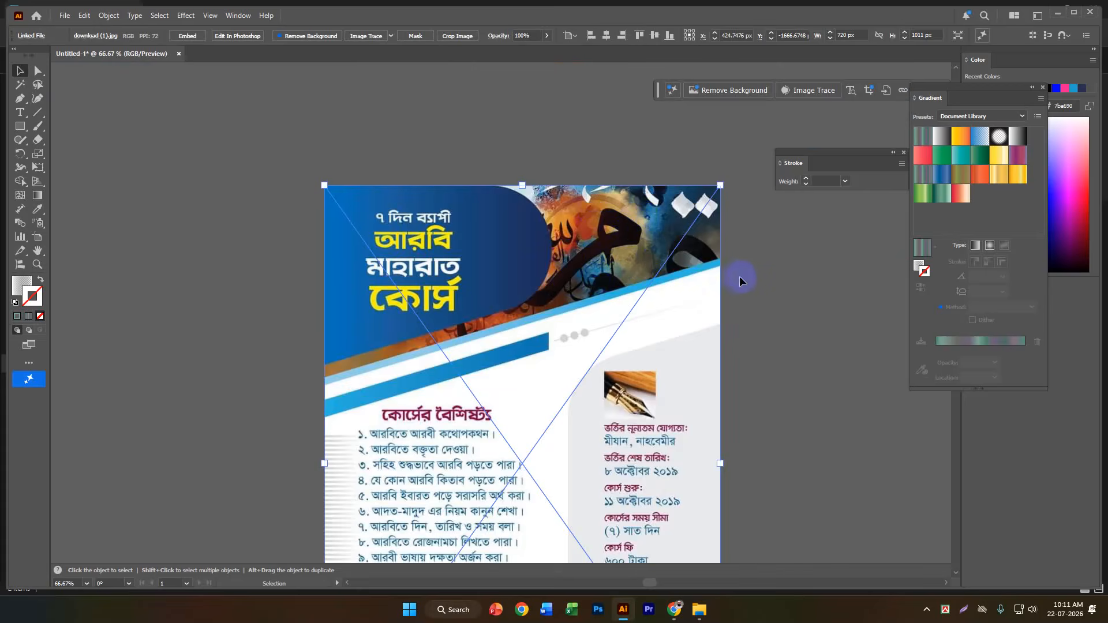
pyautogui.scroll(-2, 664, 271)
pyautogui.click(647, 274)
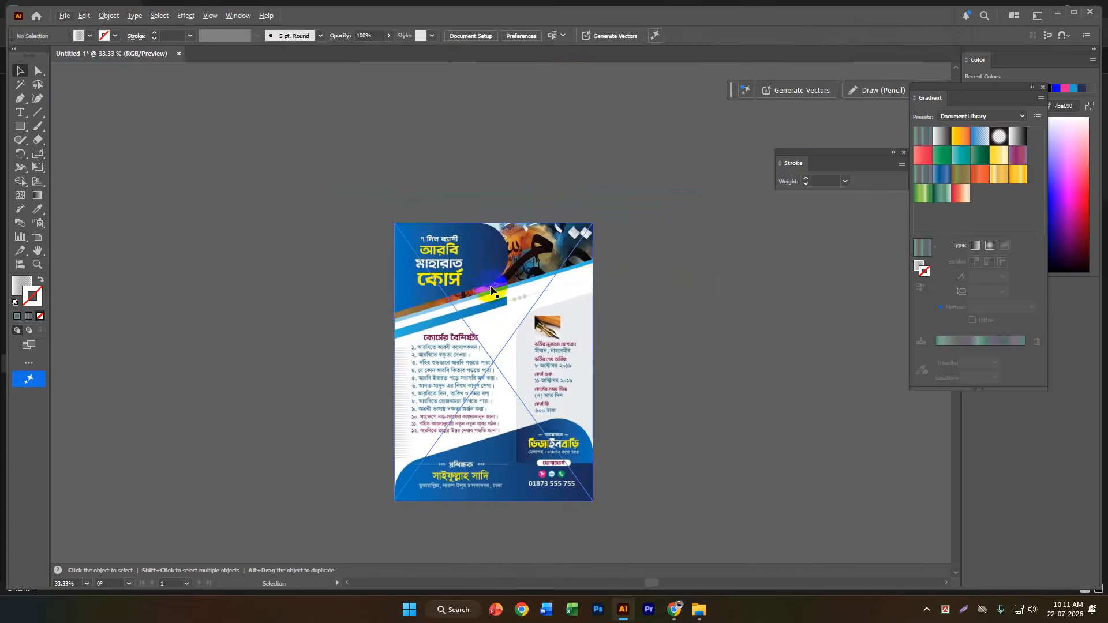
pyautogui.scroll(2, 516, 302)
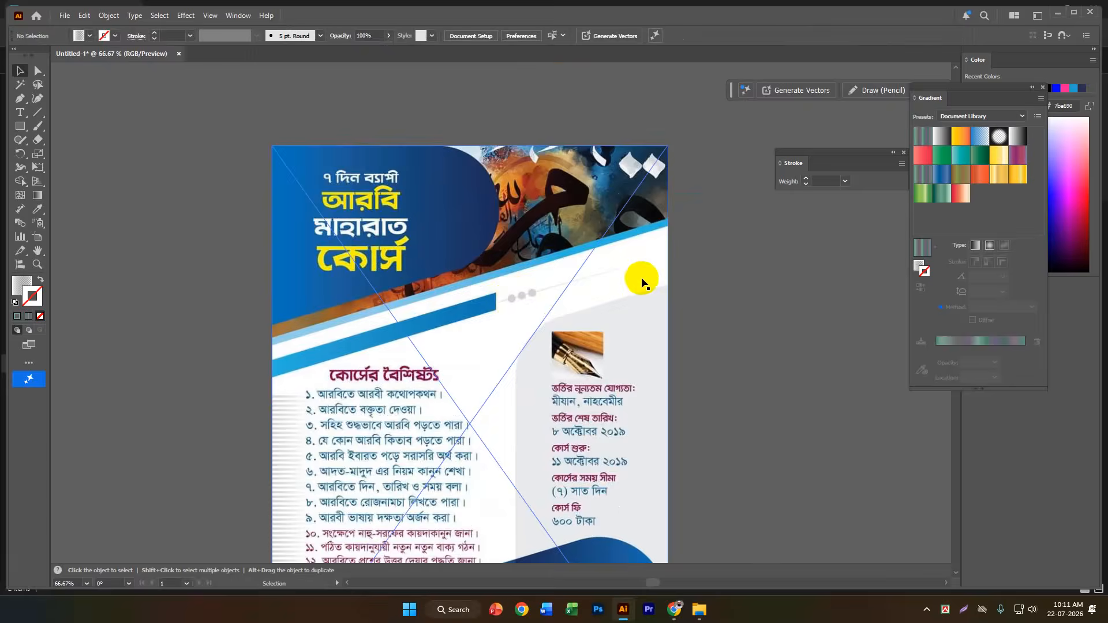
pyautogui.scroll(-1, 642, 283)
pyautogui.press('space')
pyautogui.moveTo(682, 269); pyautogui.dragTo(681, 241)
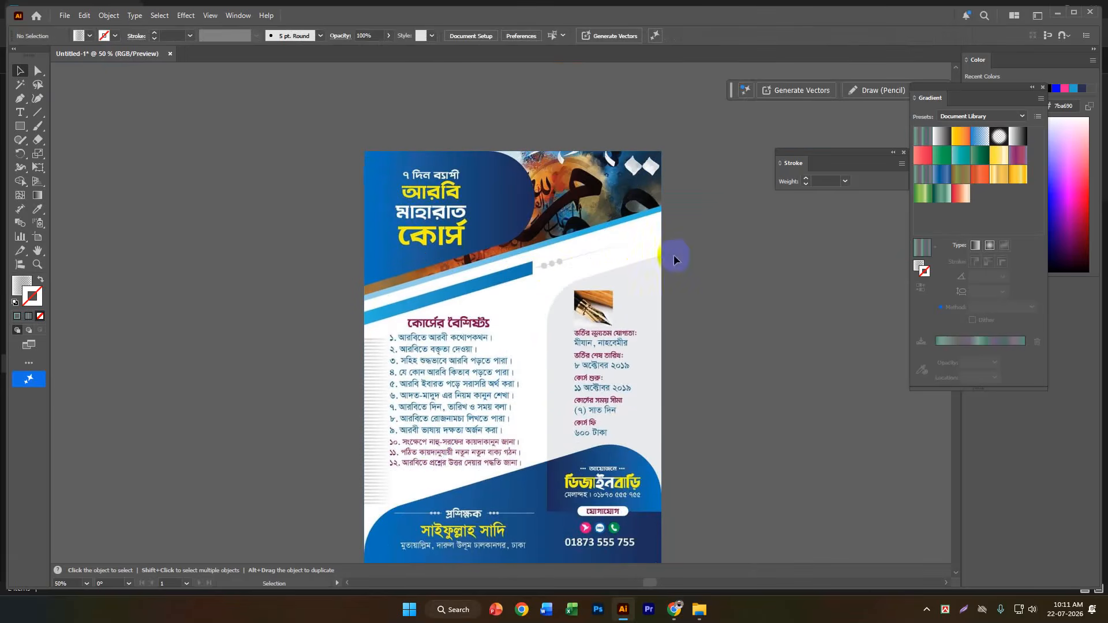
# Create a second artboard fitted to the bounds of the placed flyer image and return to the Selection tool.
pyautogui.click(37, 236)
pyautogui.moveTo(321, 241); pyautogui.dragTo(446, 359)
pyautogui.click(407, 299)
pyautogui.click(21, 70)
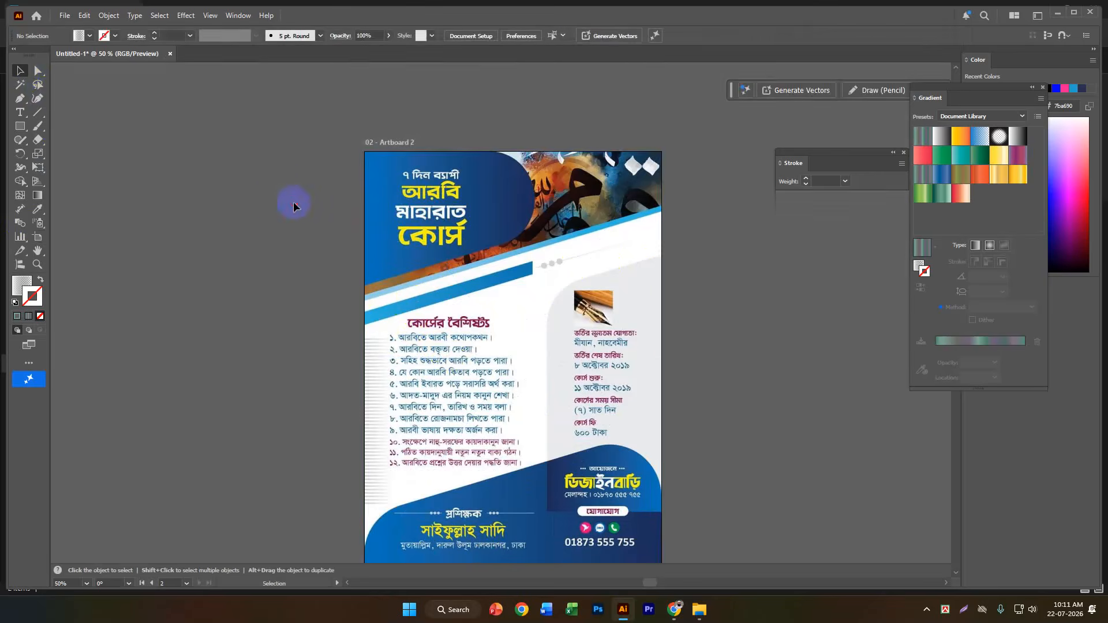
# Review the flyer's text and layout on the new artboard, leaving the image deselected.
pyautogui.scroll(1, 599, 272)
pyautogui.scroll(-2, 600, 276)
pyautogui.moveTo(627, 284); pyautogui.dragTo(613, 249)
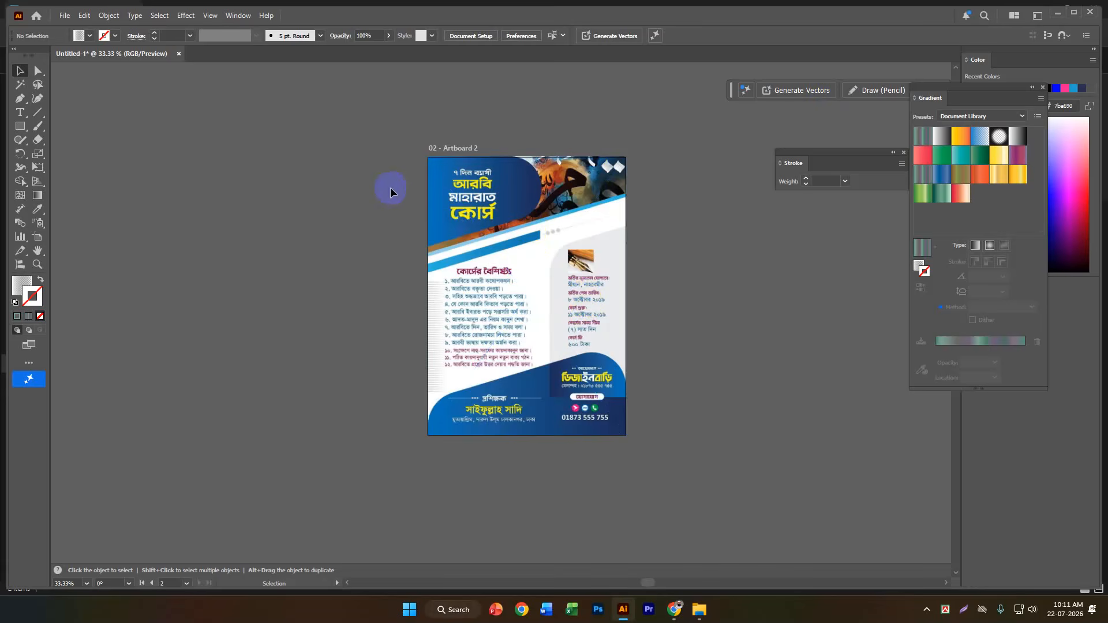
pyautogui.click(502, 314)
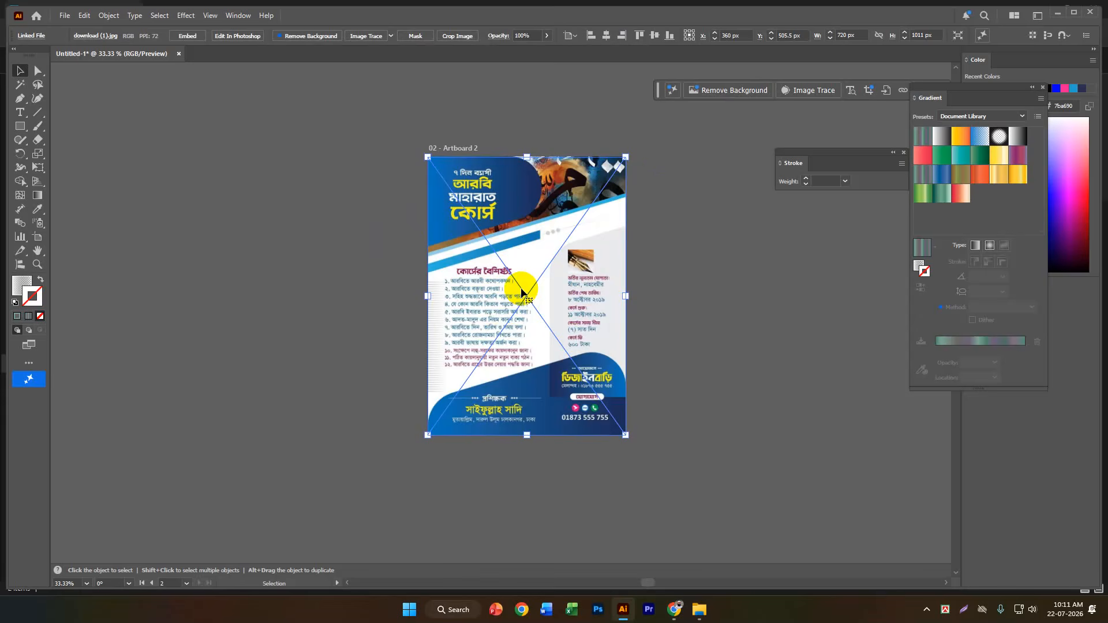
pyautogui.click(725, 231)
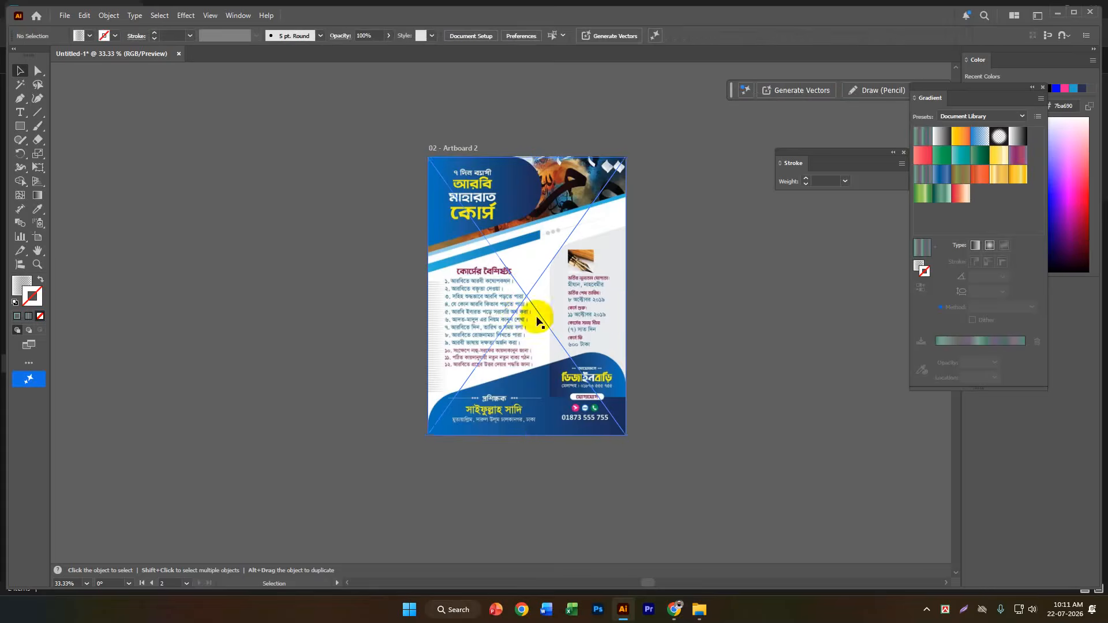
pyautogui.scroll(1, 583, 339)
pyautogui.click(520, 309)
pyautogui.click(734, 362)
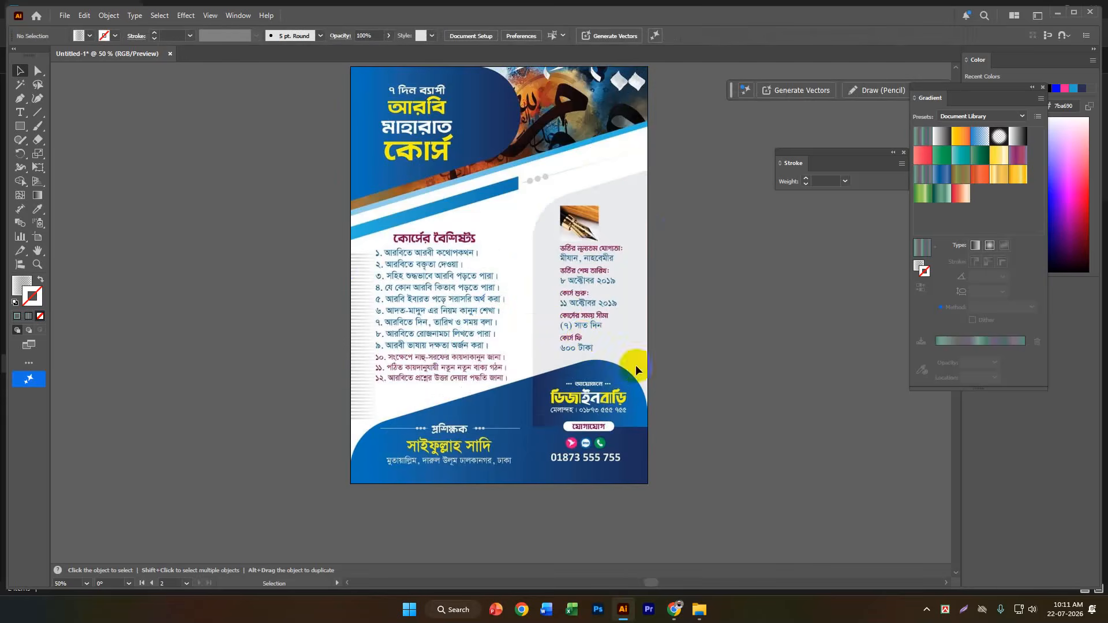
pyautogui.scroll(-1, 475, 261)
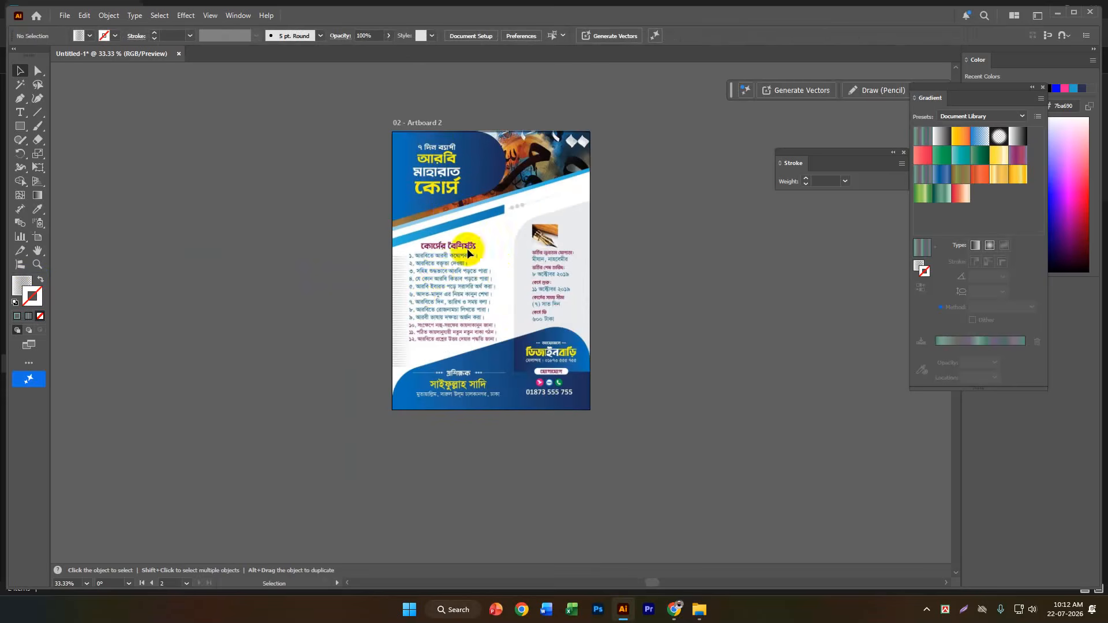
# Switch to Chrome and start a Google search by image with a file upload in a new tab.
pyautogui.moveTo(674, 609)
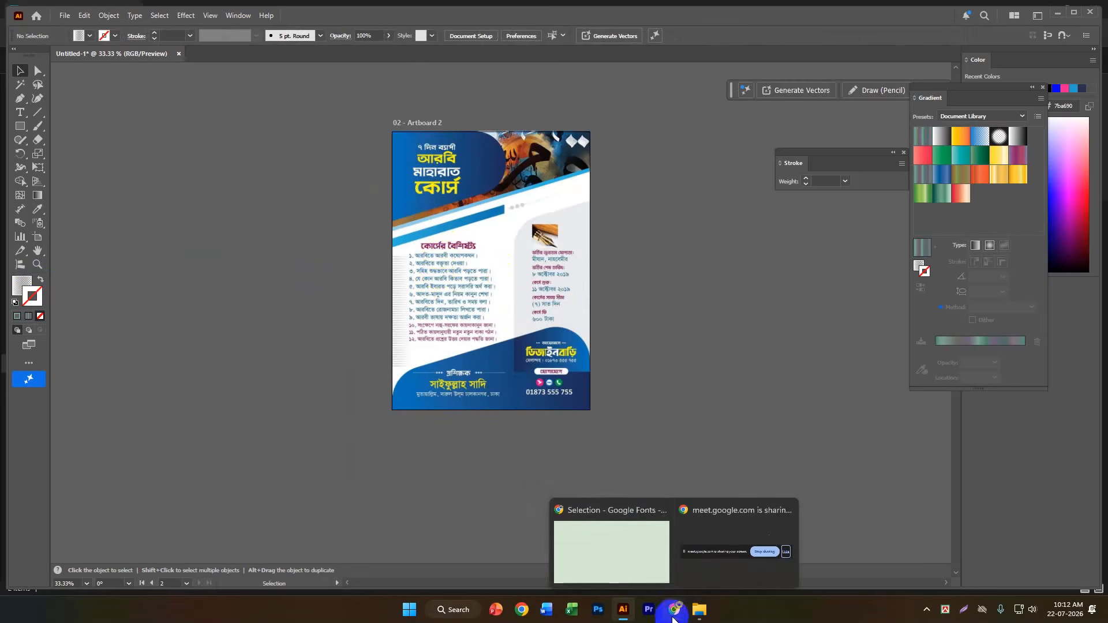
pyautogui.click(625, 559)
pyautogui.click(855, 11)
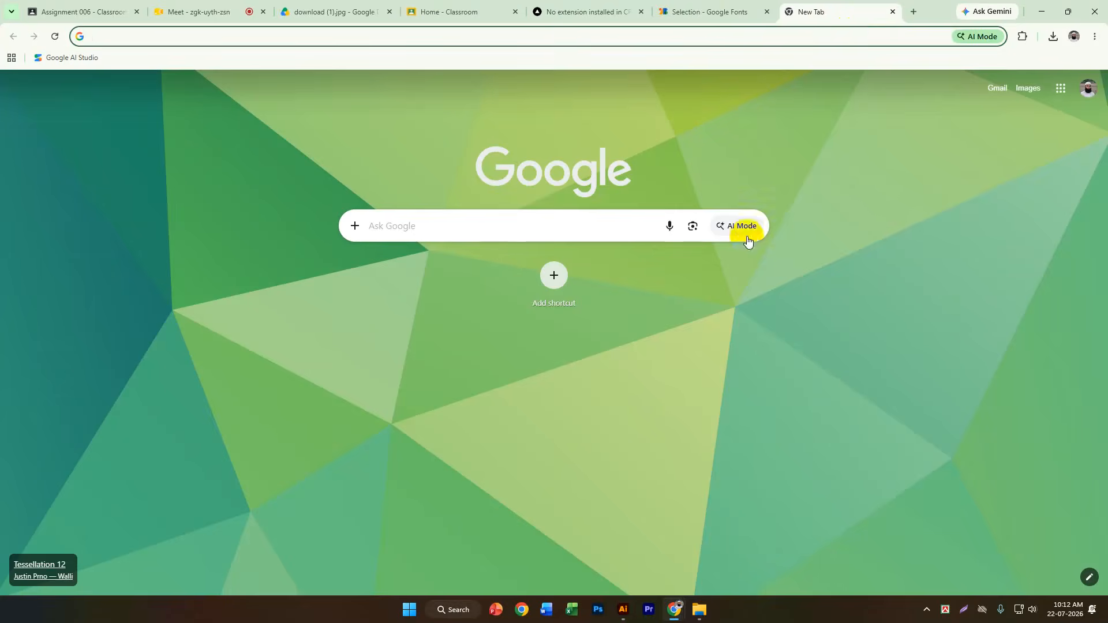
pyautogui.click(694, 226)
pyautogui.click(643, 311)
# Upload the flyer image from the ILLUSTRATOR folder as the search image.
pyautogui.scroll(-2, 111, 151)
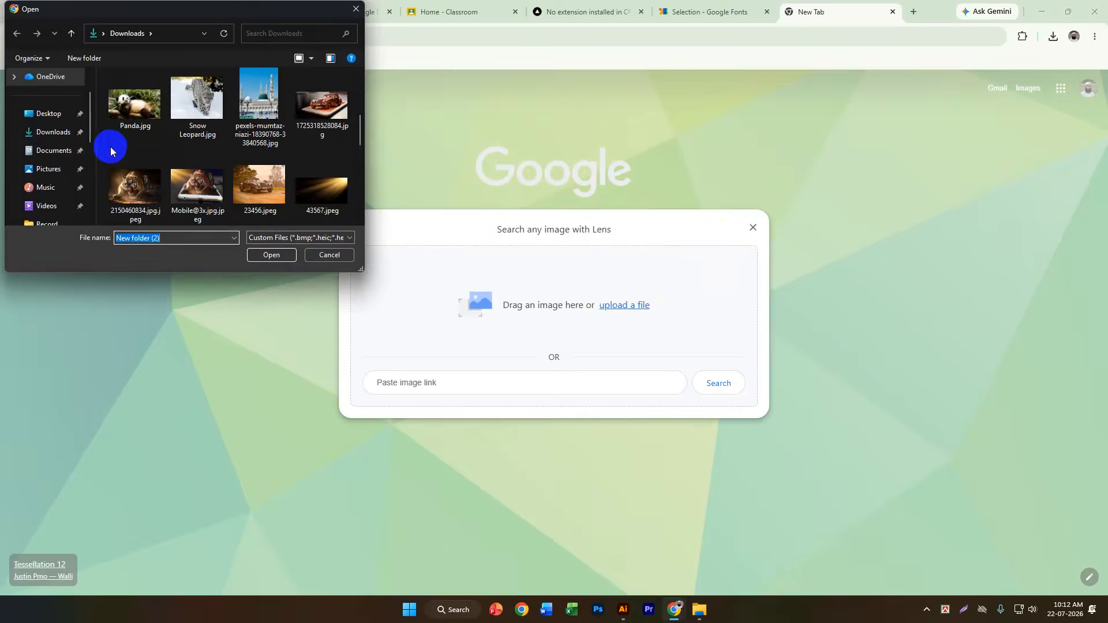
pyautogui.scroll(-5, 53, 116)
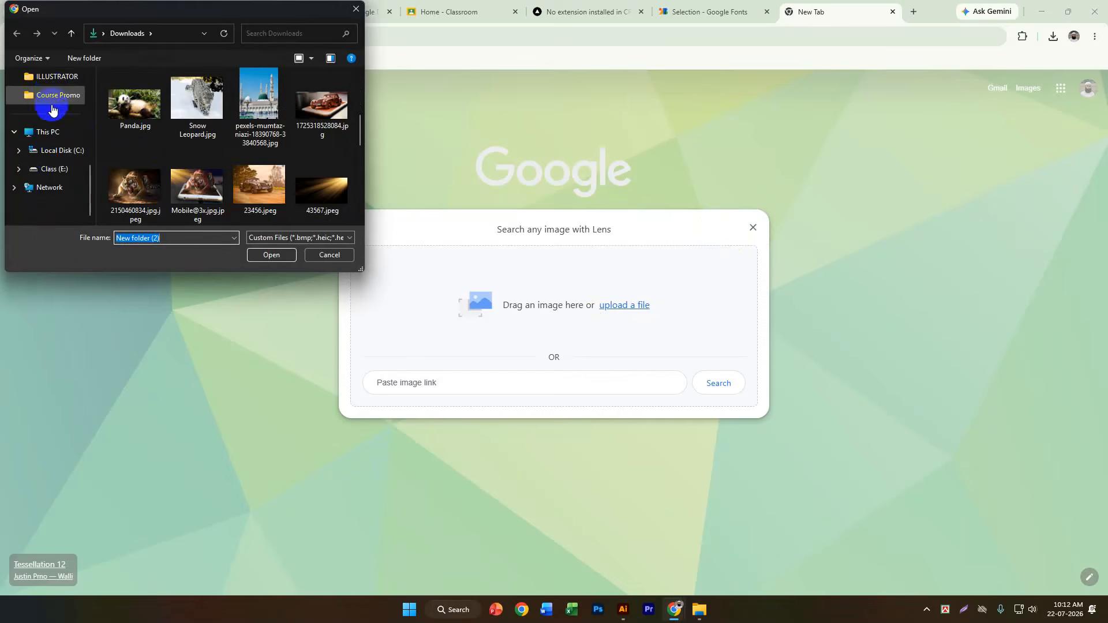
pyautogui.click(46, 77)
pyautogui.click(271, 97)
pyautogui.doubleClick(276, 97)
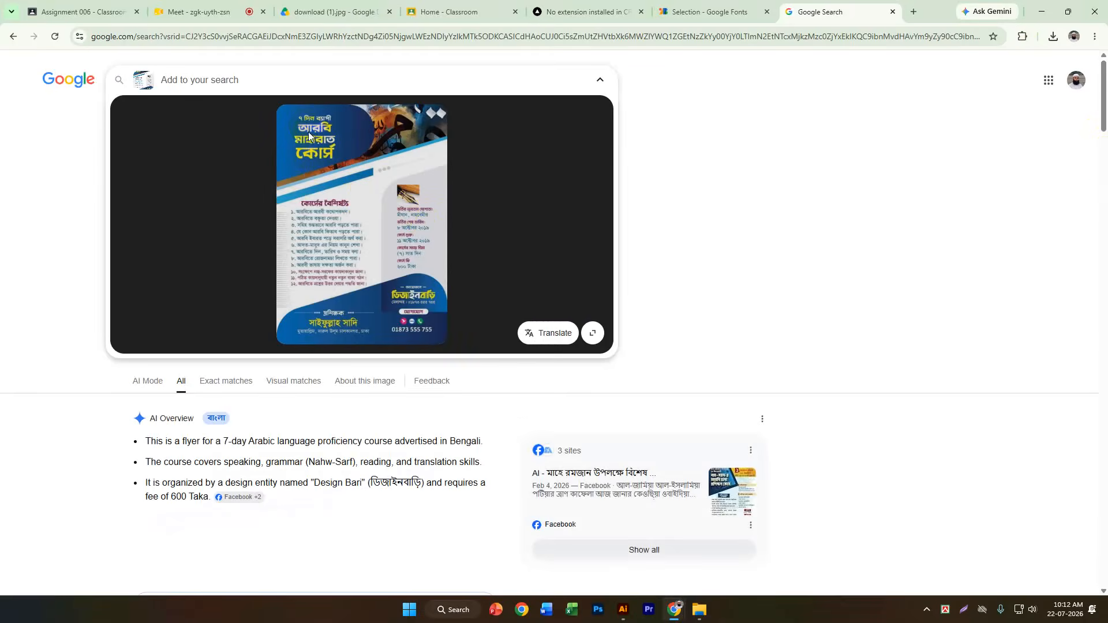
# Select all the text recognised in the flyer image, copy it and switch back to Illustrator.
pyautogui.moveTo(306, 125)
pyautogui.click(356, 133)
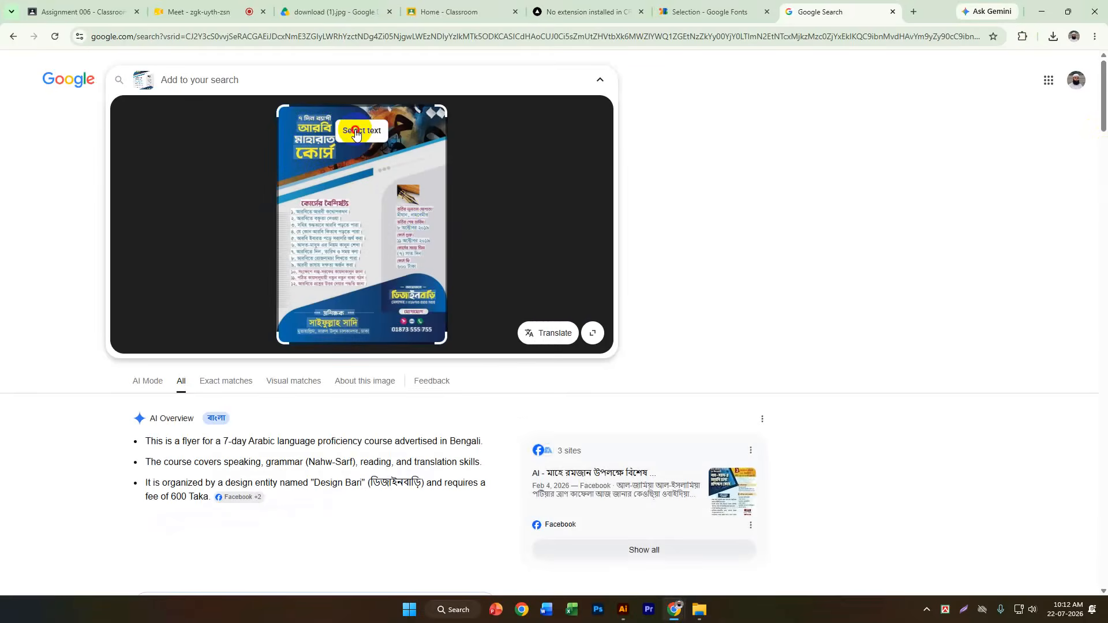
pyautogui.click(314, 132)
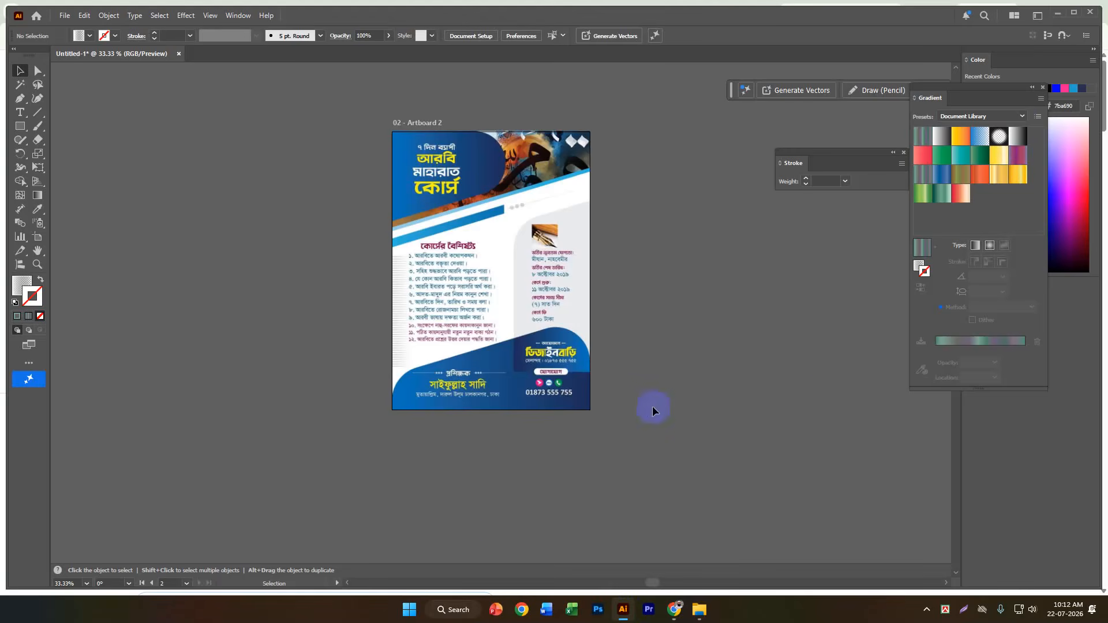
# Close the floating Gradient panel and reselect the striped group.
pyautogui.scroll(-1, 832, 370)
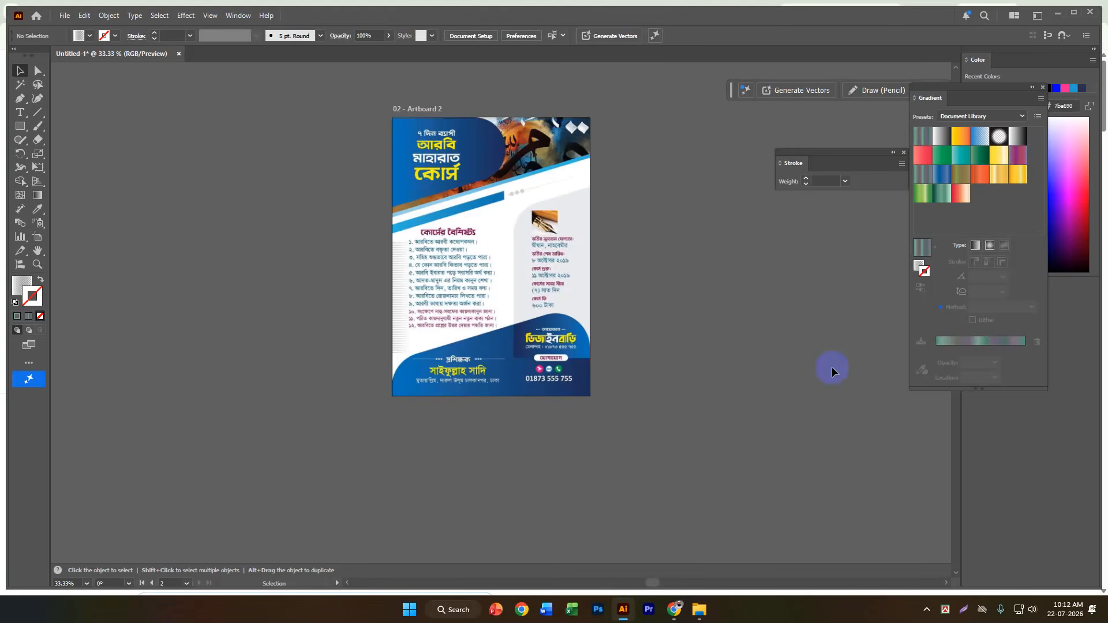
pyautogui.click(1039, 84)
pyautogui.scroll(-3, 689, 275)
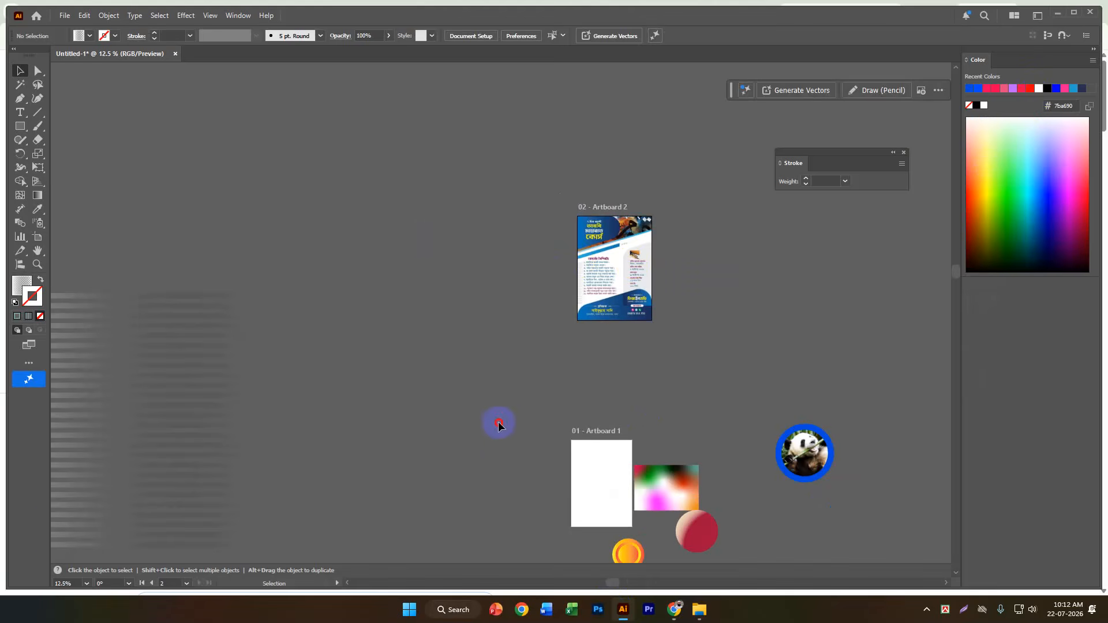
pyautogui.hotkey('ctrl', 'z')
# Paste the copied flyer text as a point type object on the empty canvas to the right of Artboard 2.
pyautogui.scroll(4, 467, 206)
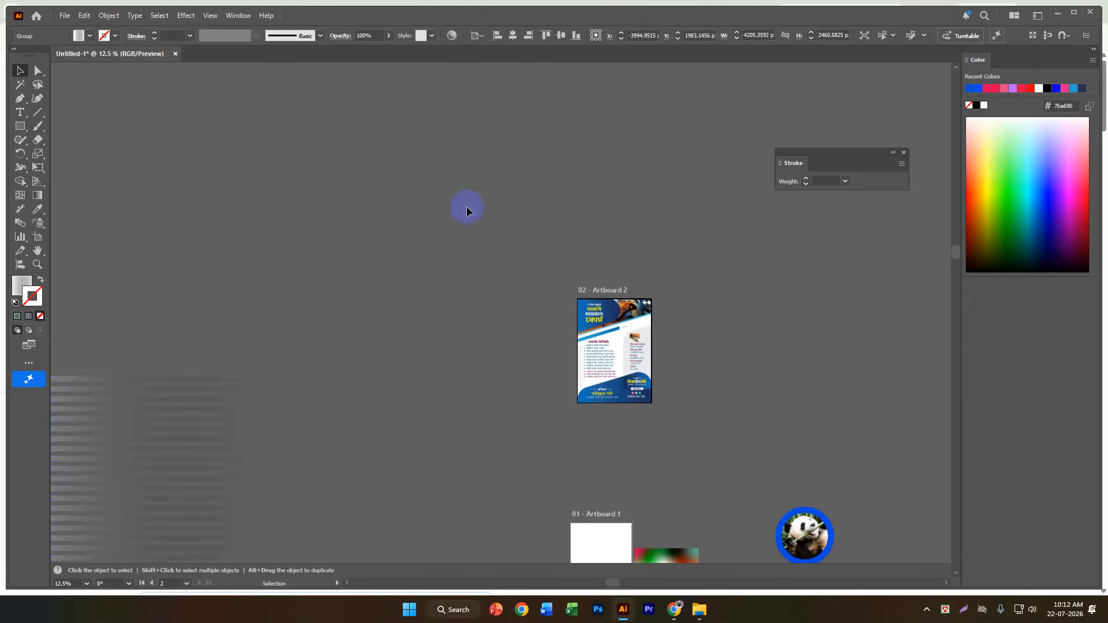
pyautogui.scroll(2, 566, 231)
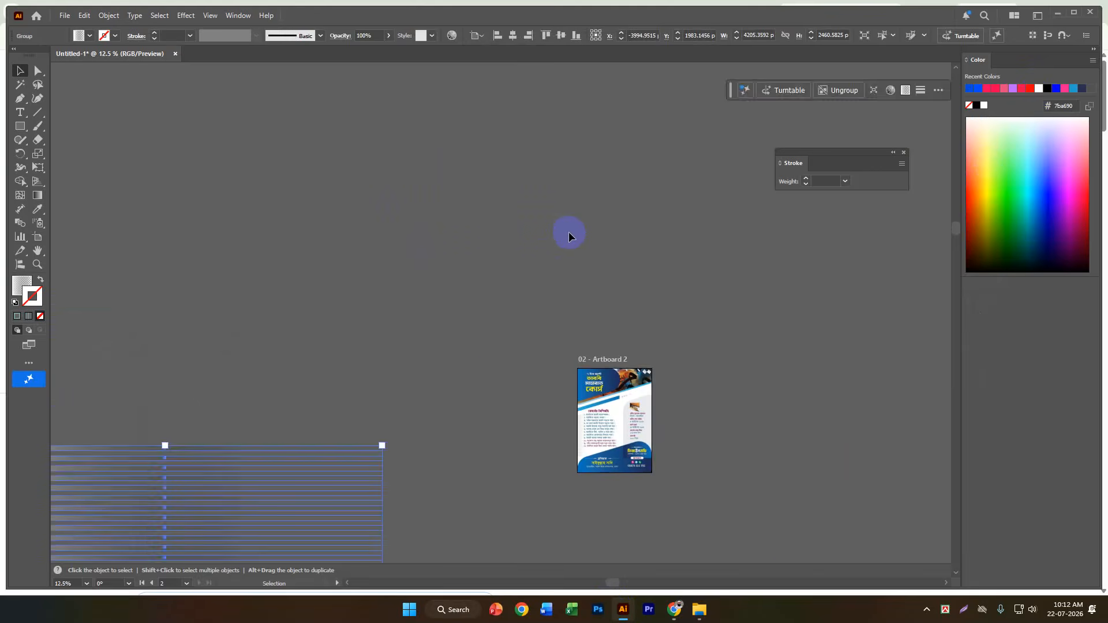
pyautogui.scroll(-4, 632, 398)
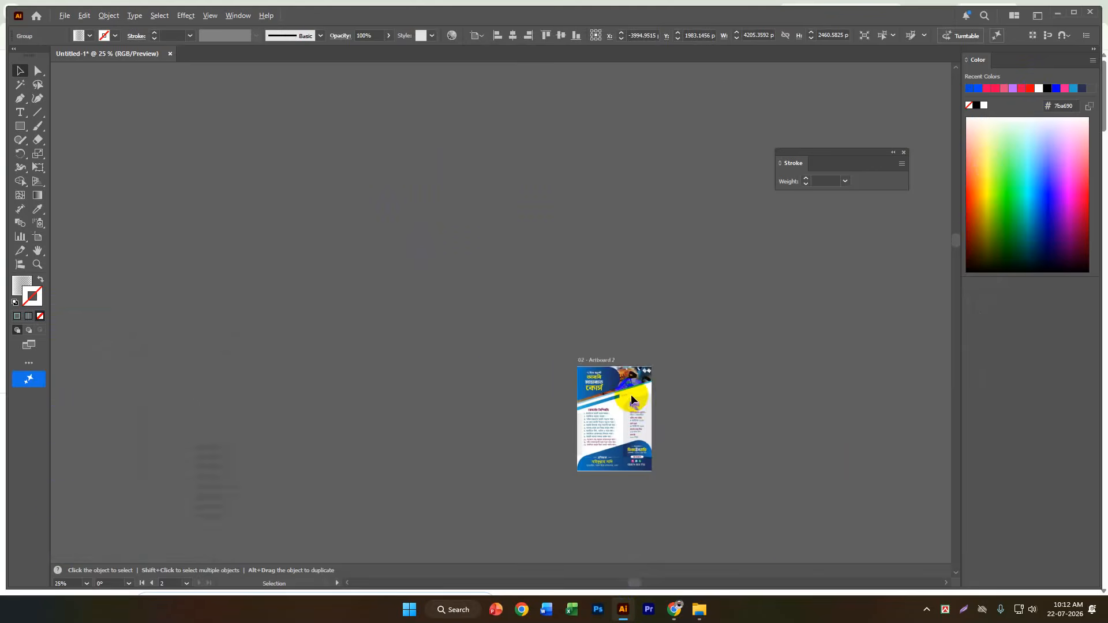
pyautogui.scroll(7, 637, 429)
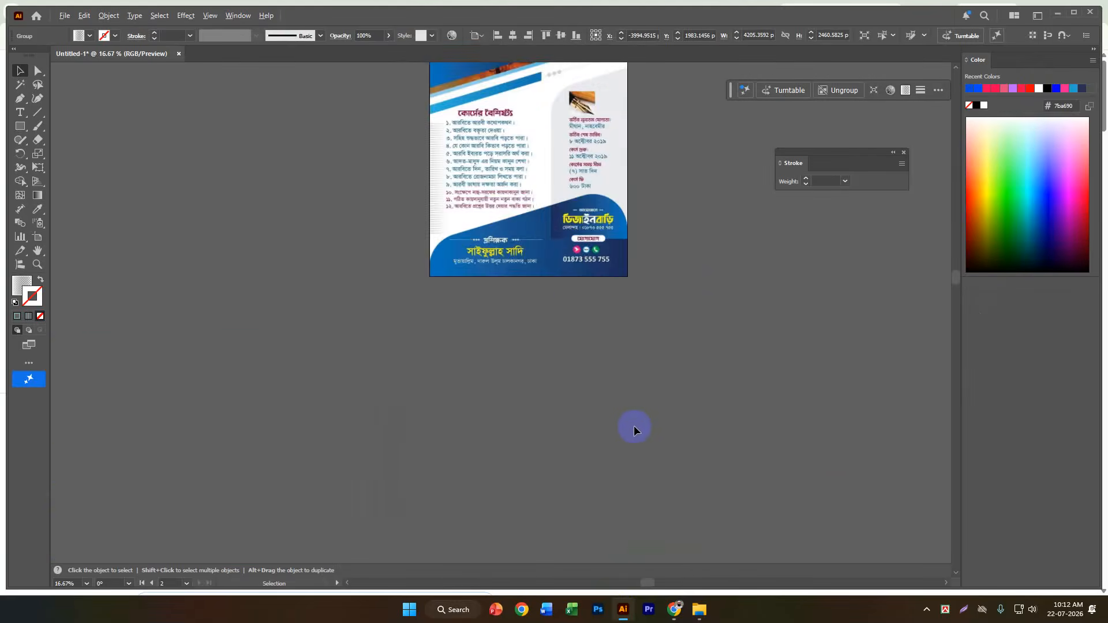
pyautogui.moveTo(695, 368); pyautogui.dragTo(361, 467)
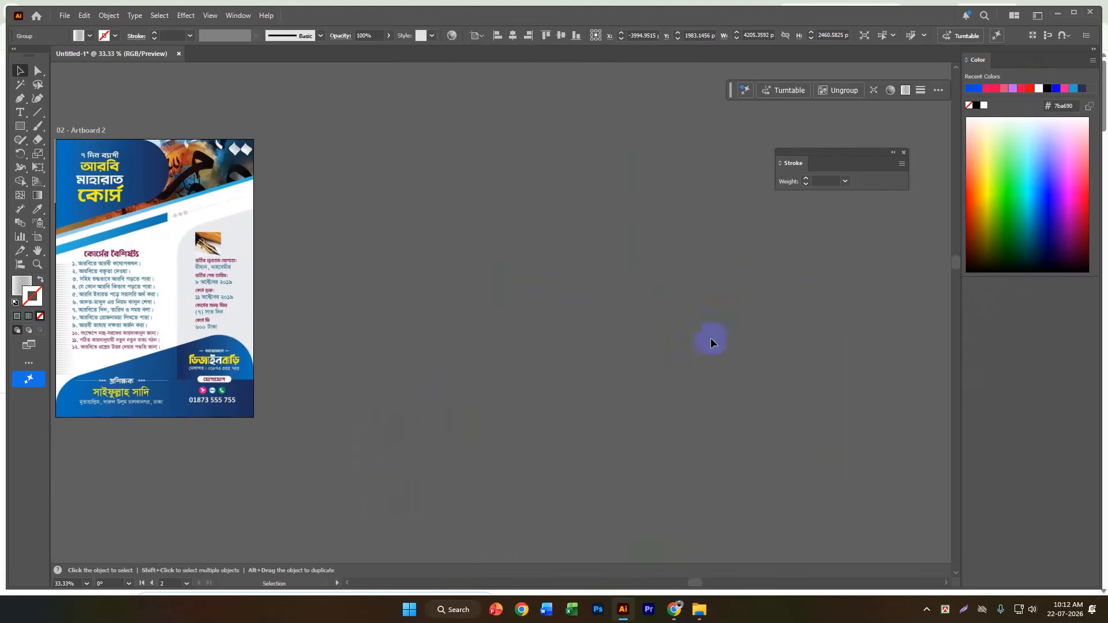
pyautogui.click(20, 112)
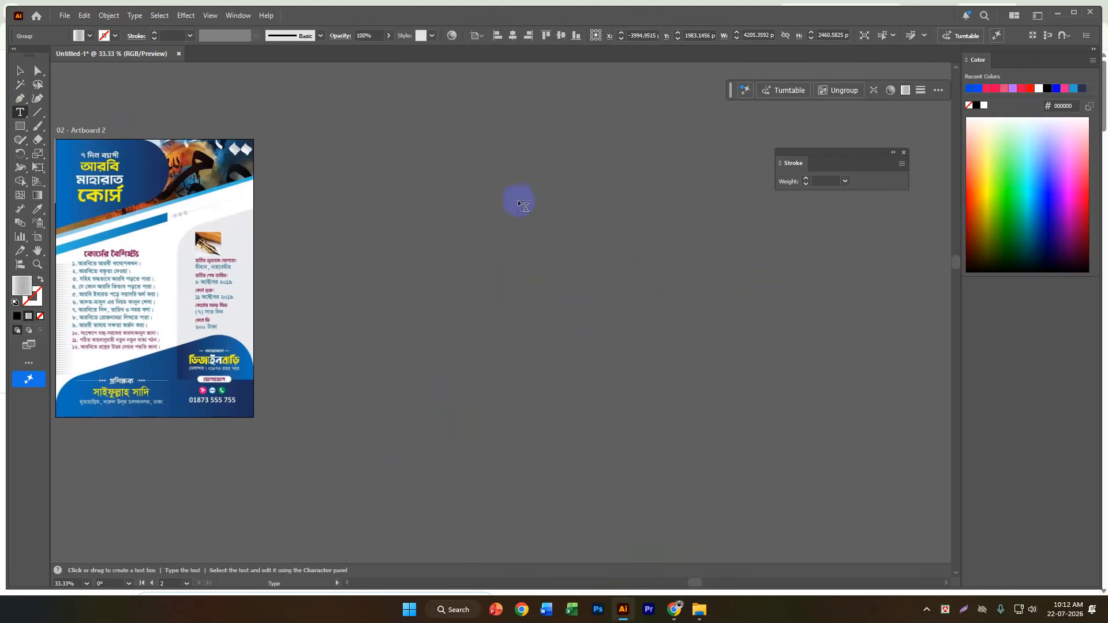
pyautogui.rightClick(20, 112)
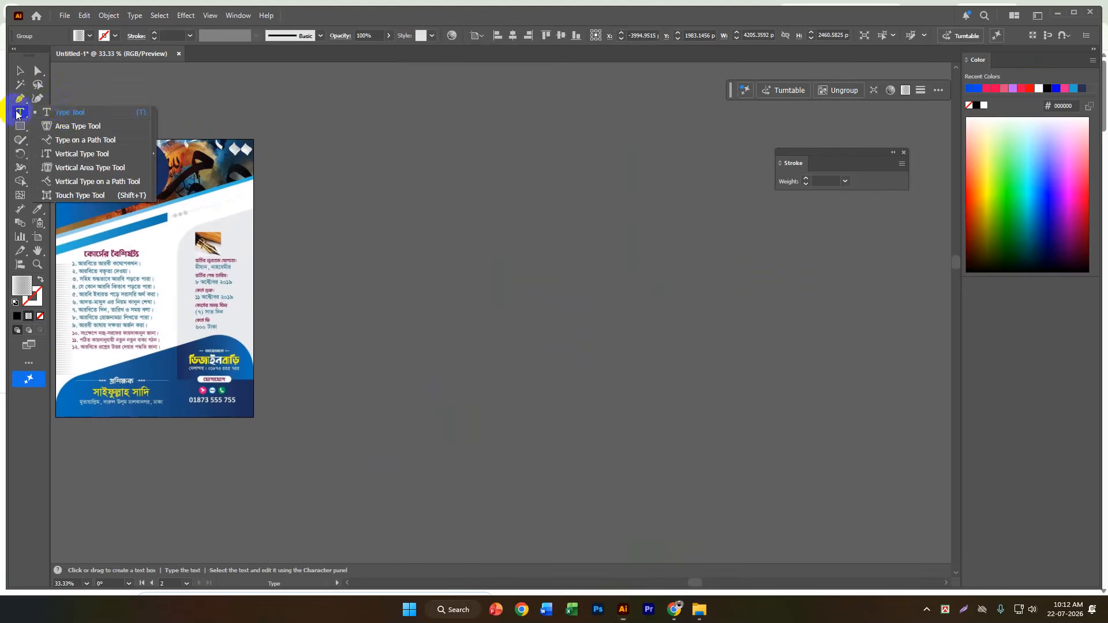
pyautogui.click(69, 115)
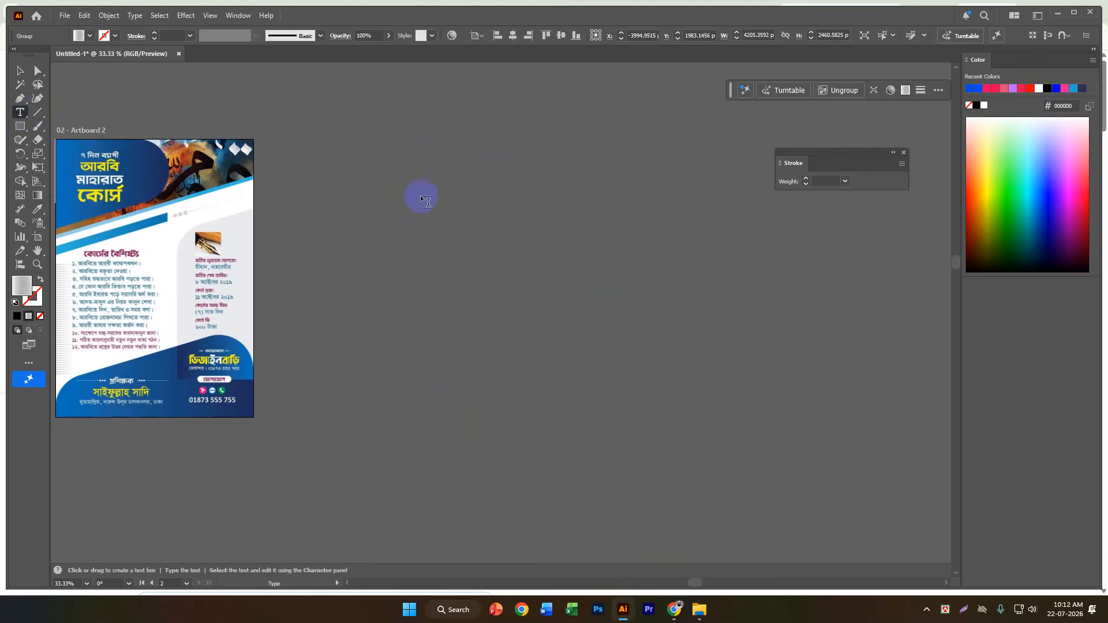
pyautogui.click(408, 171)
pyautogui.press('Escape')
pyautogui.hotkey('ctrl', 'v')
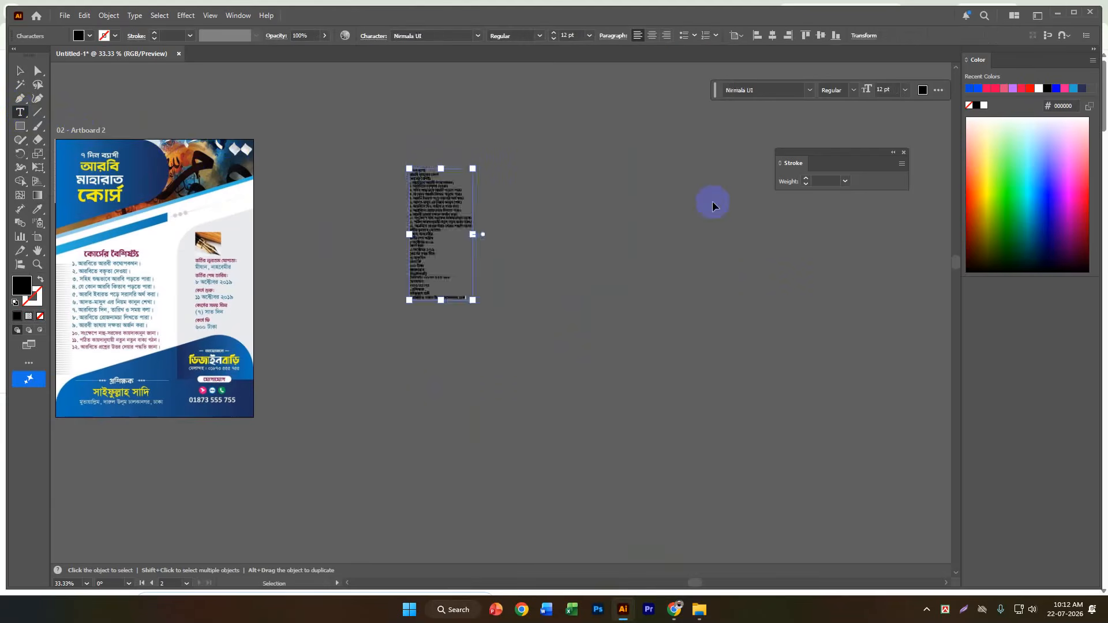
pyautogui.press('Escape')
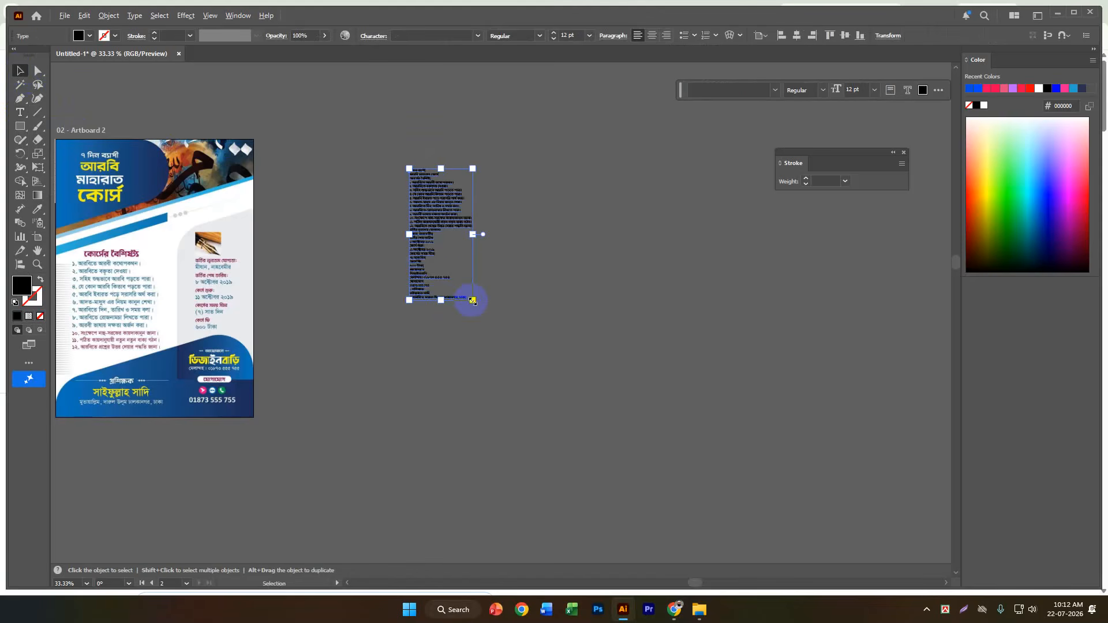
# Move the pasted text block slightly down and to the right, and view it up close.
pyautogui.click(378, 198)
pyautogui.moveTo(426, 210); pyautogui.dragTo(468, 239)
pyautogui.scroll(2, 469, 237)
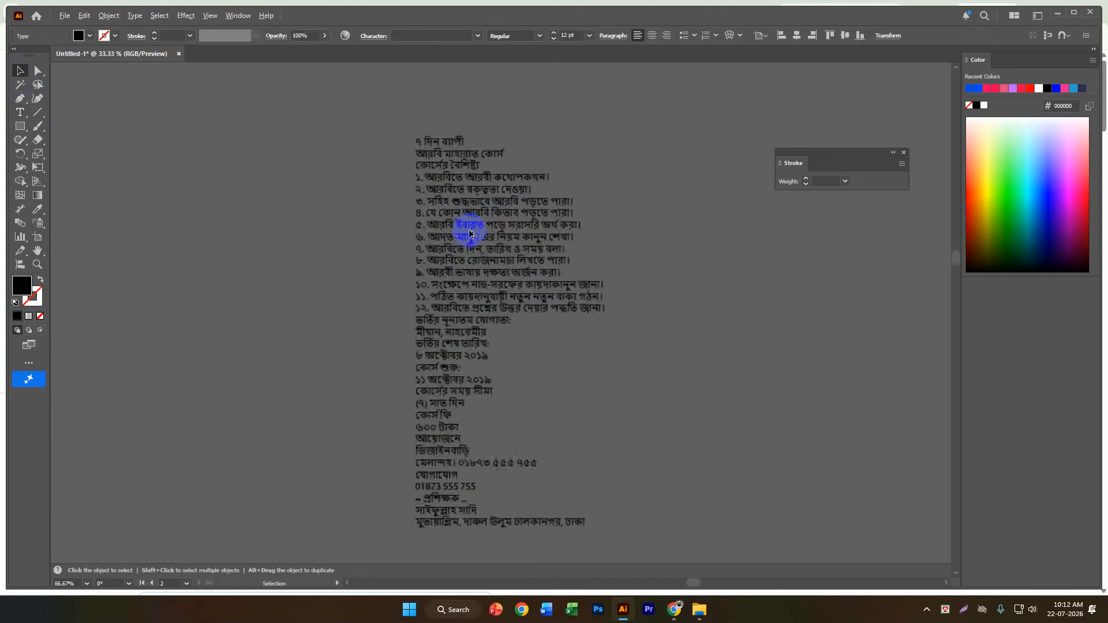
# Scale the pasted text block up to about 27 pt and move it closer to Artboard 2.
pyautogui.scroll(-1, 483, 241)
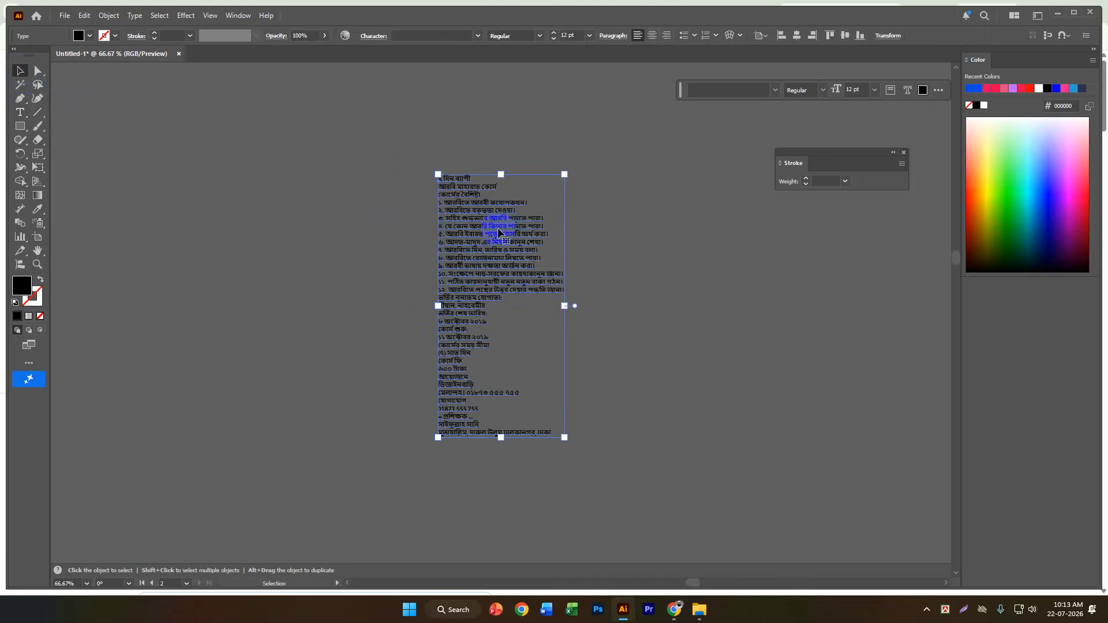
pyautogui.scroll(-5, 582, 245)
pyautogui.scroll(4, 447, 255)
pyautogui.scroll(-2, 447, 257)
pyautogui.scroll(3, 690, 235)
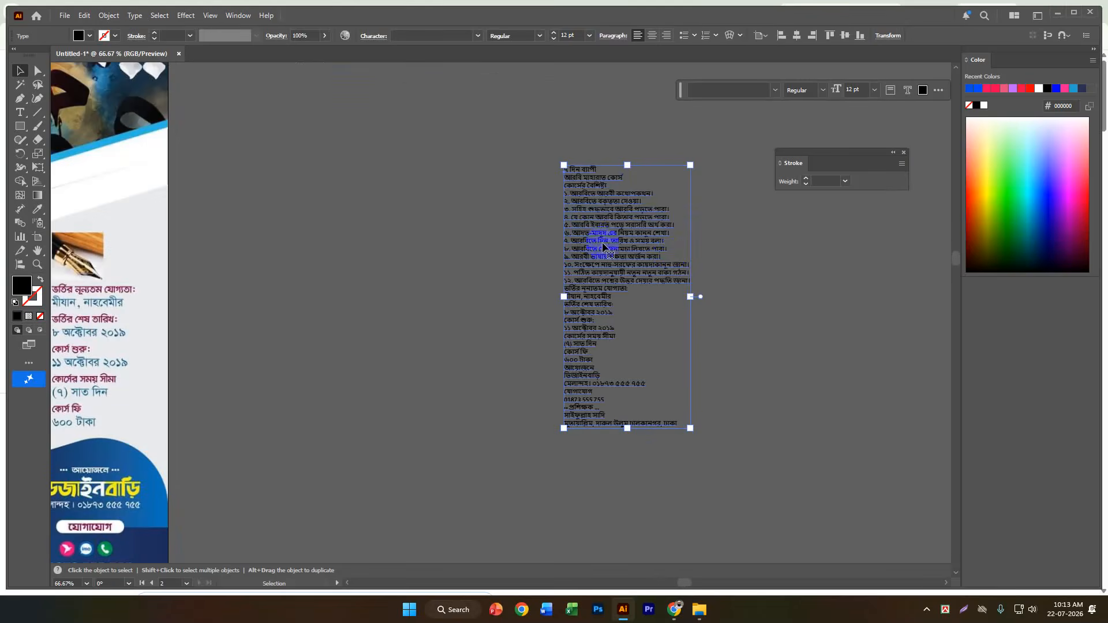
pyautogui.scroll(-2, 538, 307)
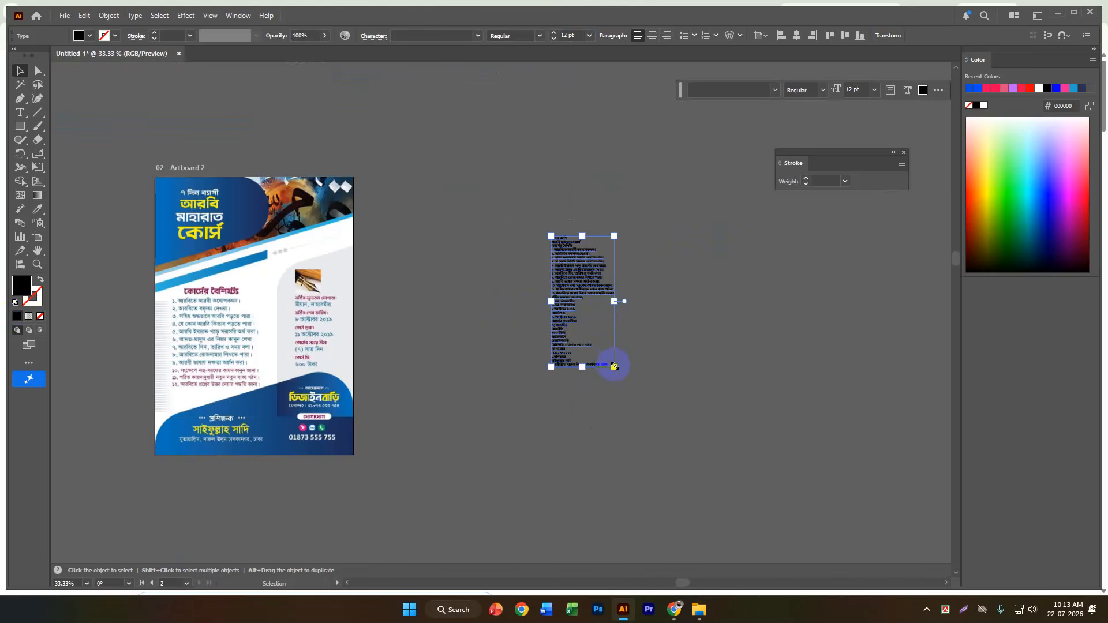
pyautogui.moveTo(614, 366); pyautogui.dragTo(691, 451)
pyautogui.moveTo(579, 279); pyautogui.dragTo(543, 286)
pyautogui.click(787, 249)
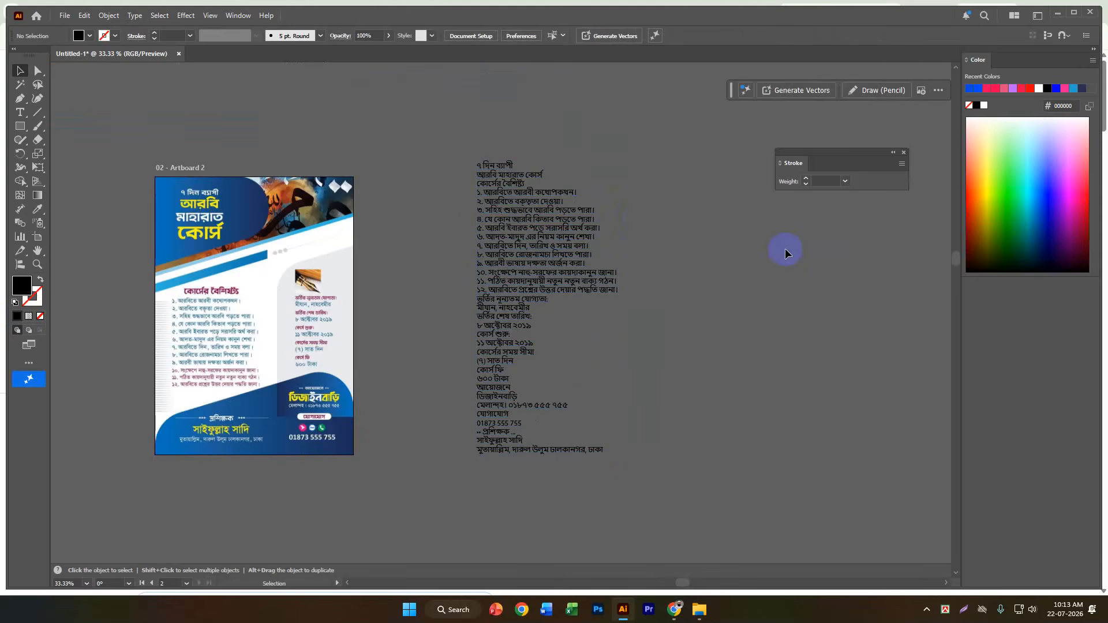
# Move the enlarged text block slightly down and further left, so it sits beside the flyer on Artboard 2.
pyautogui.scroll(4, 508, 211)
pyautogui.scroll(-2, 509, 212)
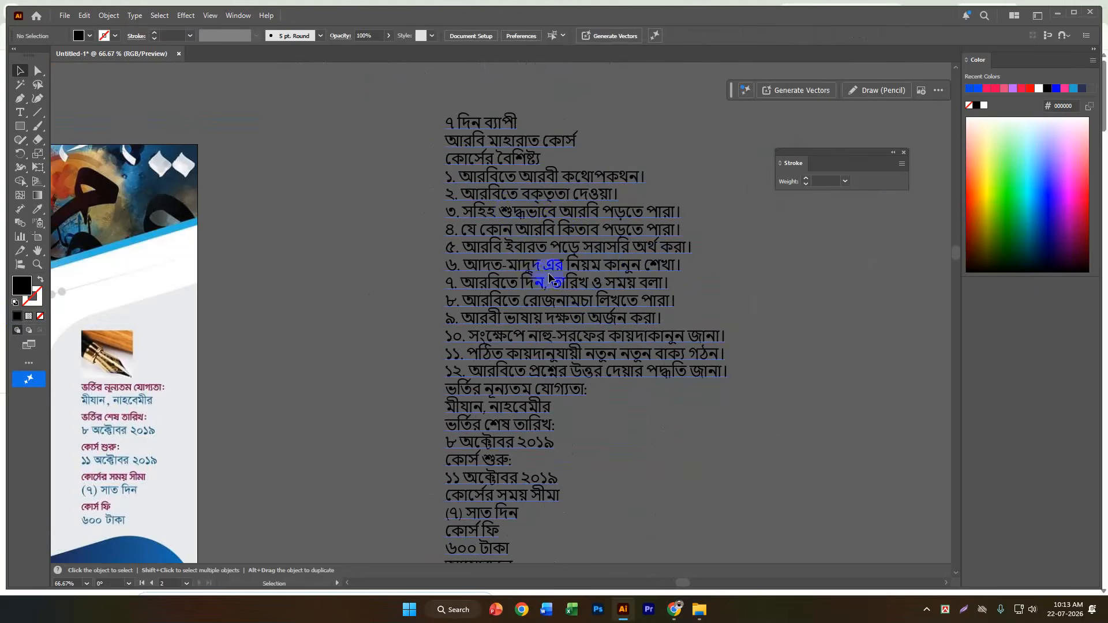
pyautogui.scroll(2, 574, 248)
pyautogui.scroll(-2, 574, 248)
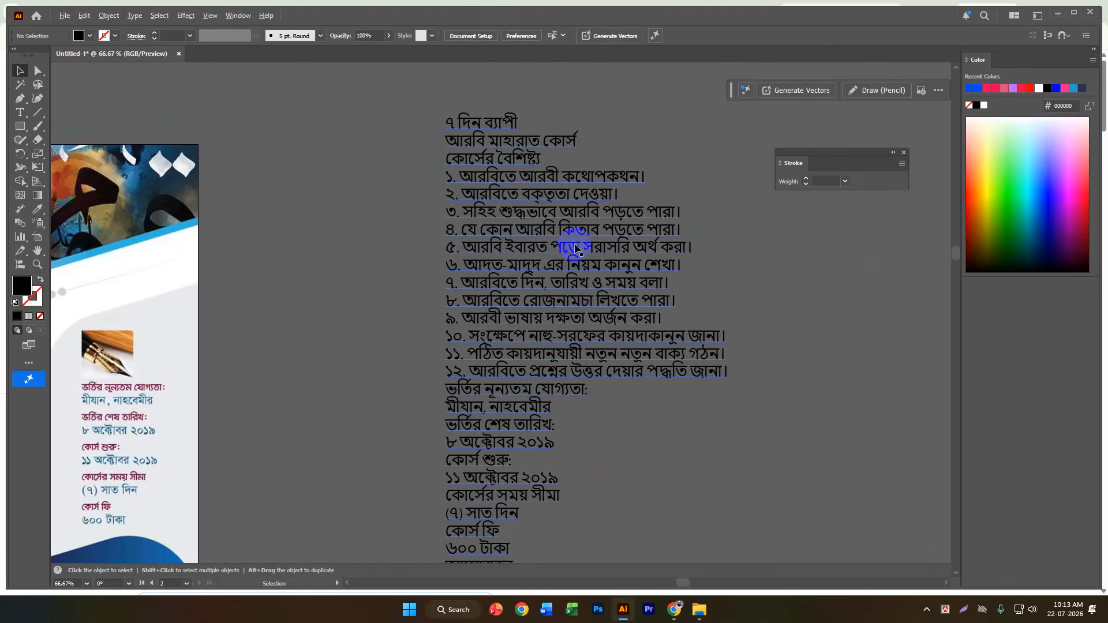
pyautogui.click(517, 197)
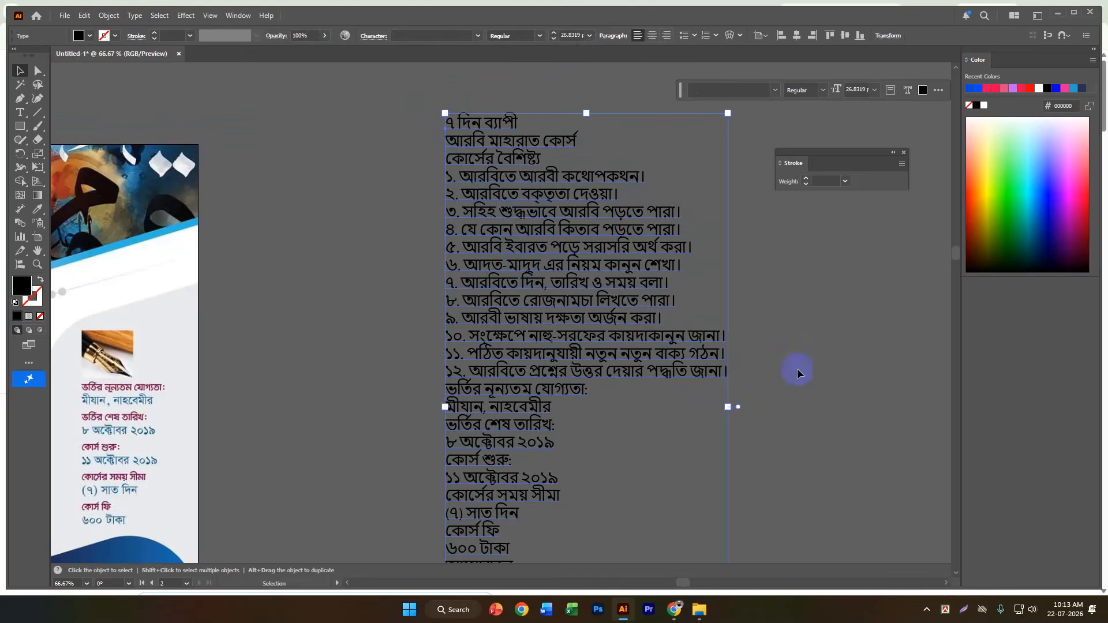
pyautogui.moveTo(562, 322); pyautogui.dragTo(501, 353)
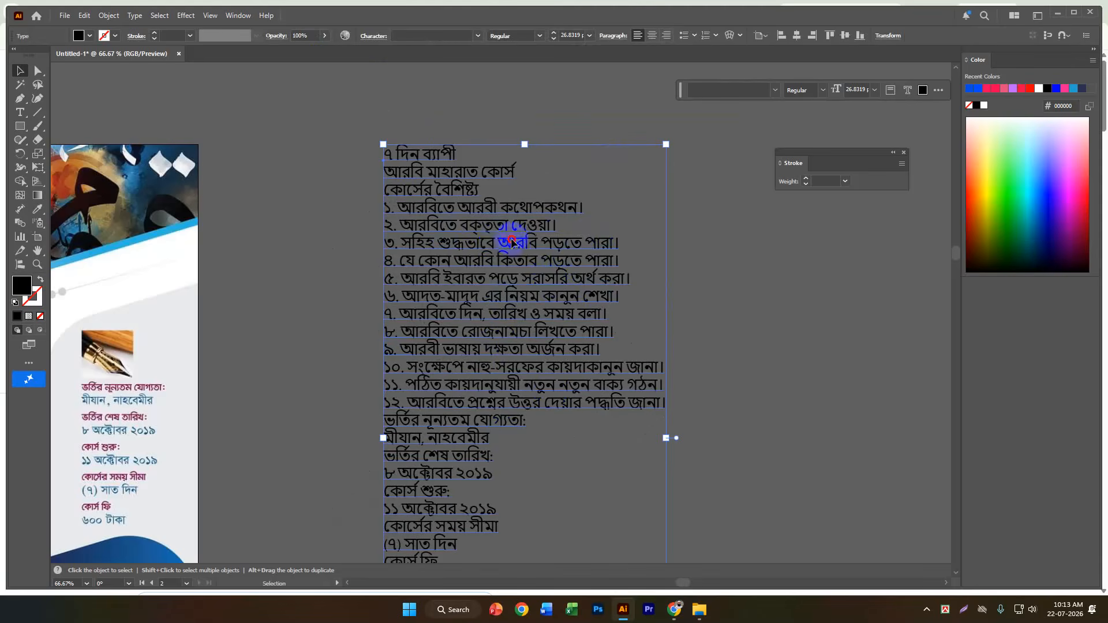
pyautogui.moveTo(513, 284); pyautogui.dragTo(486, 274)
pyautogui.scroll(-2, 564, 279)
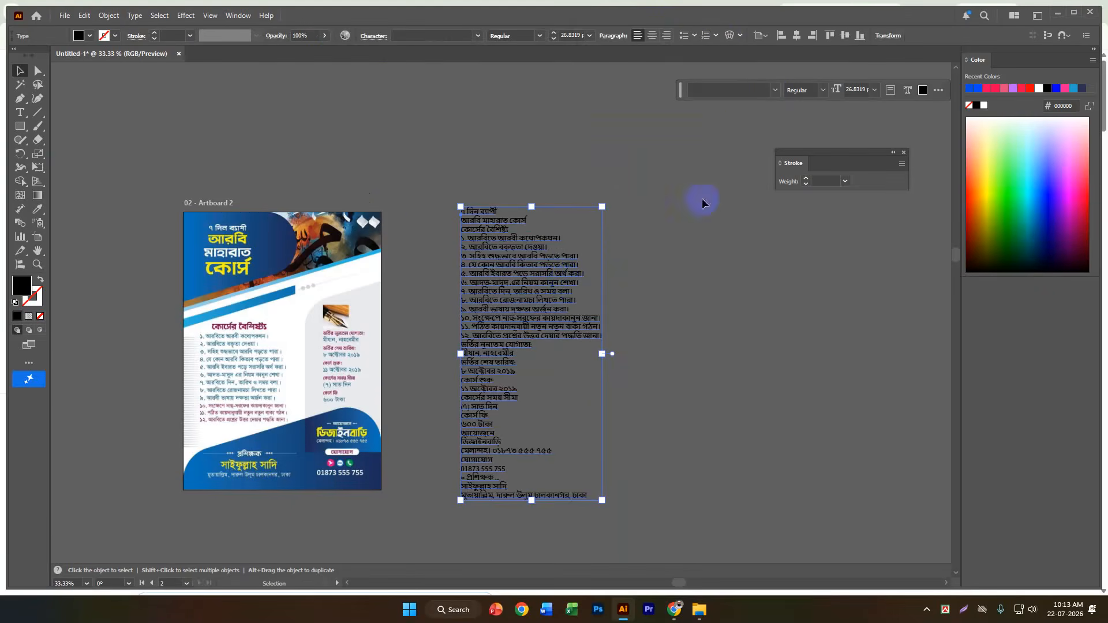
# Search the fonts for "kal", apply Kalpurush to the text block and deselect it.
pyautogui.click(746, 88)
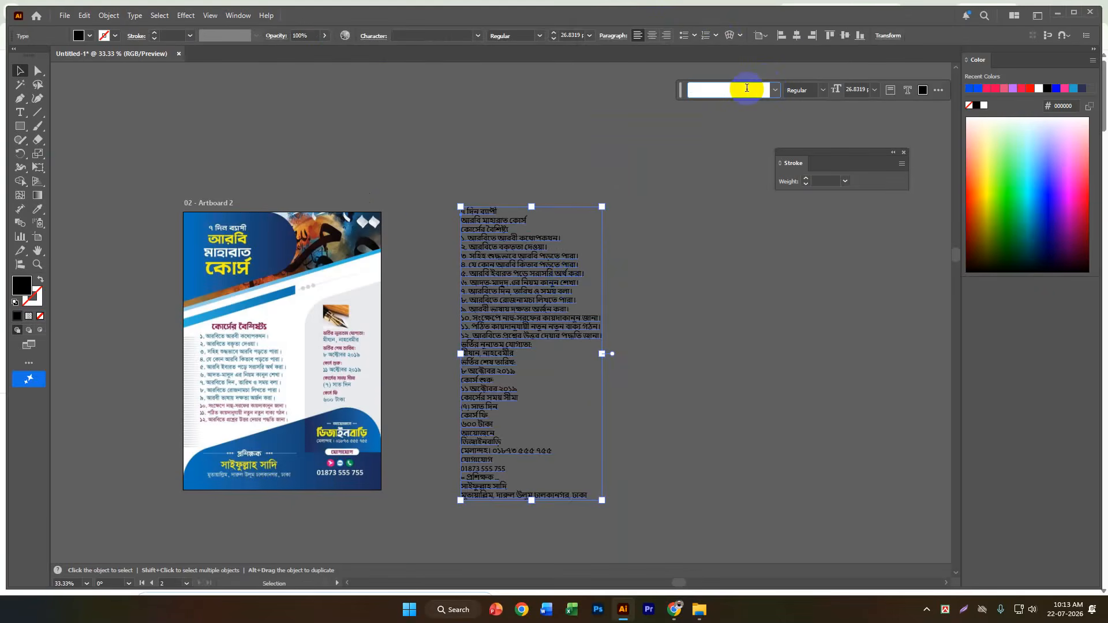
pyautogui.write('kal')
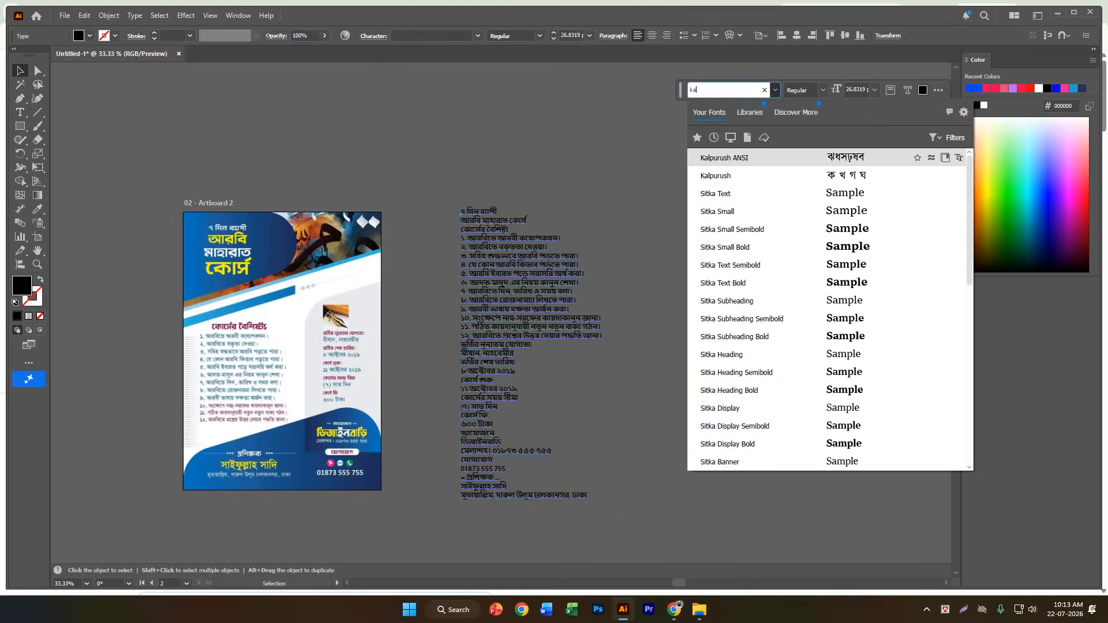
pyautogui.rightClick(746, 89)
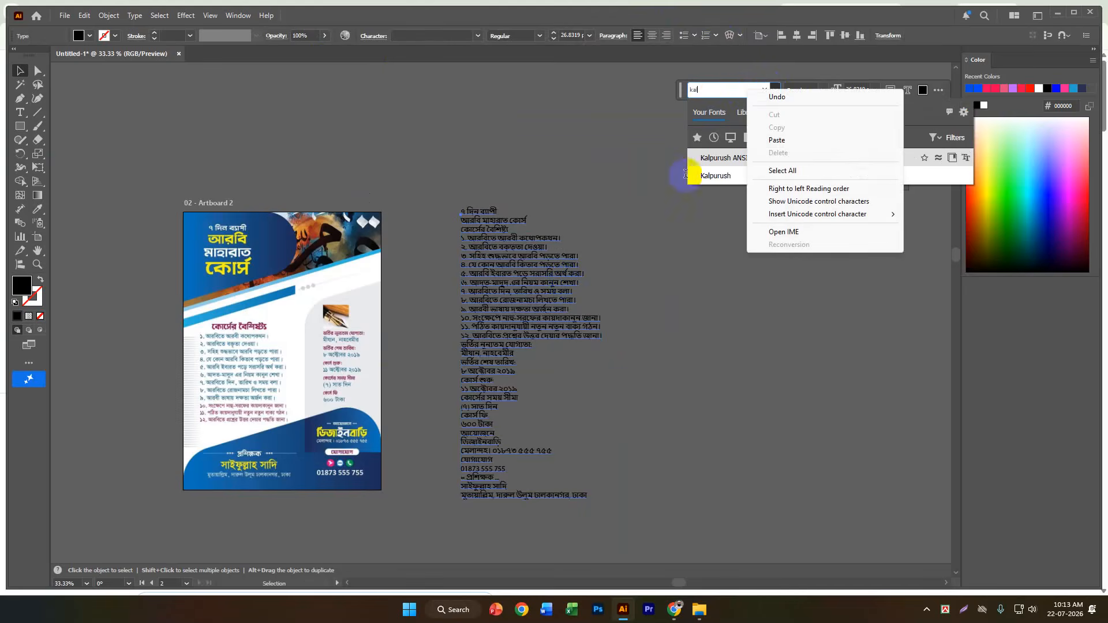
pyautogui.click(729, 173)
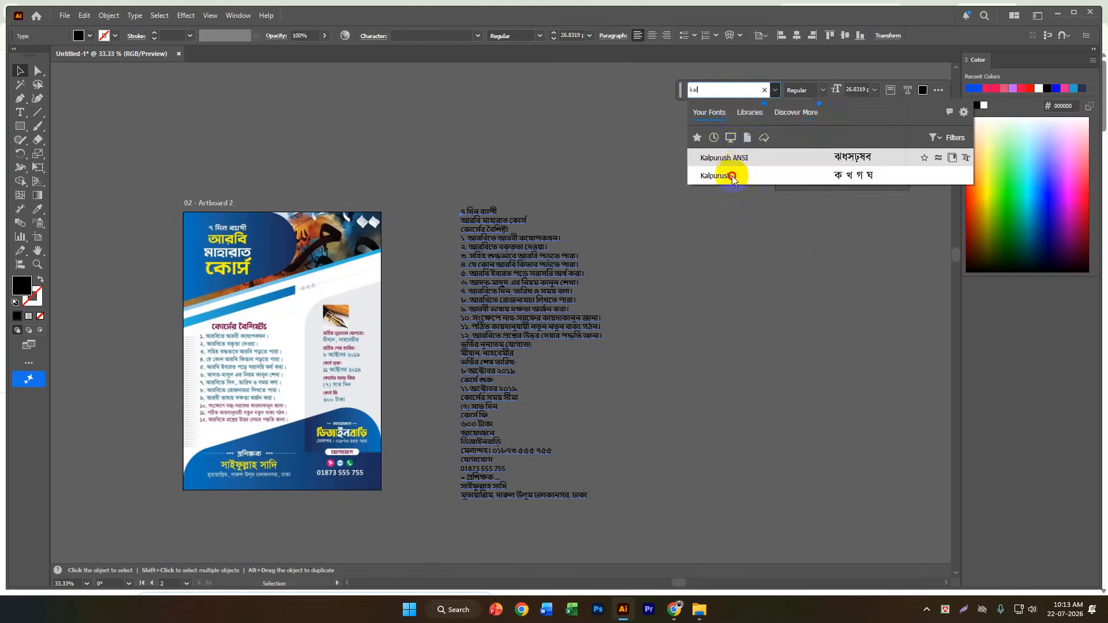
pyautogui.click(731, 176)
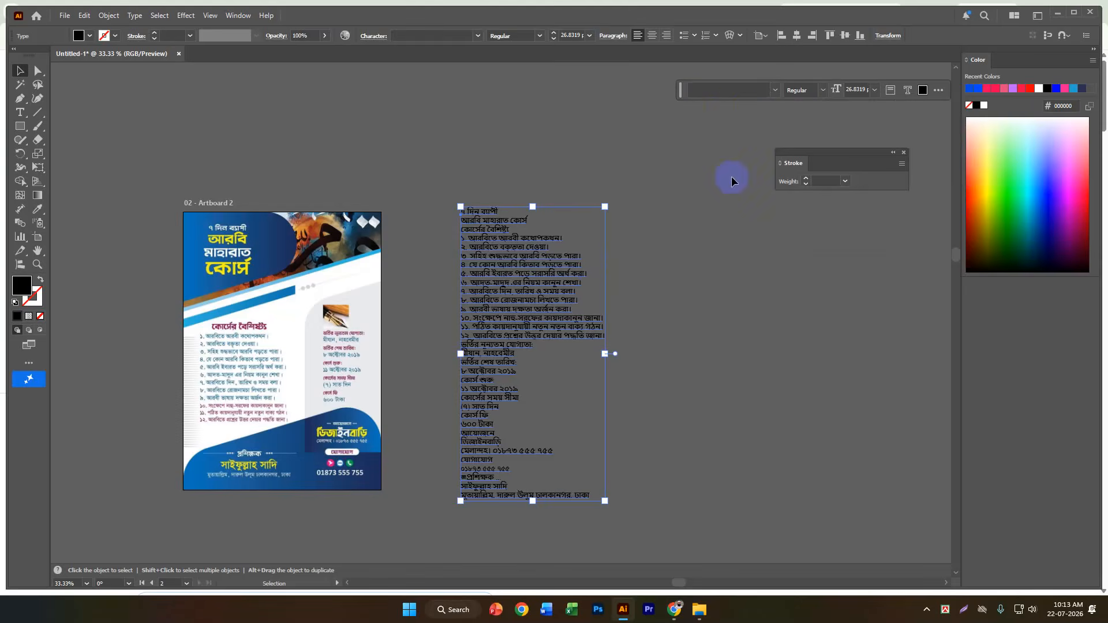
pyautogui.click(713, 90)
pyautogui.write('kal')
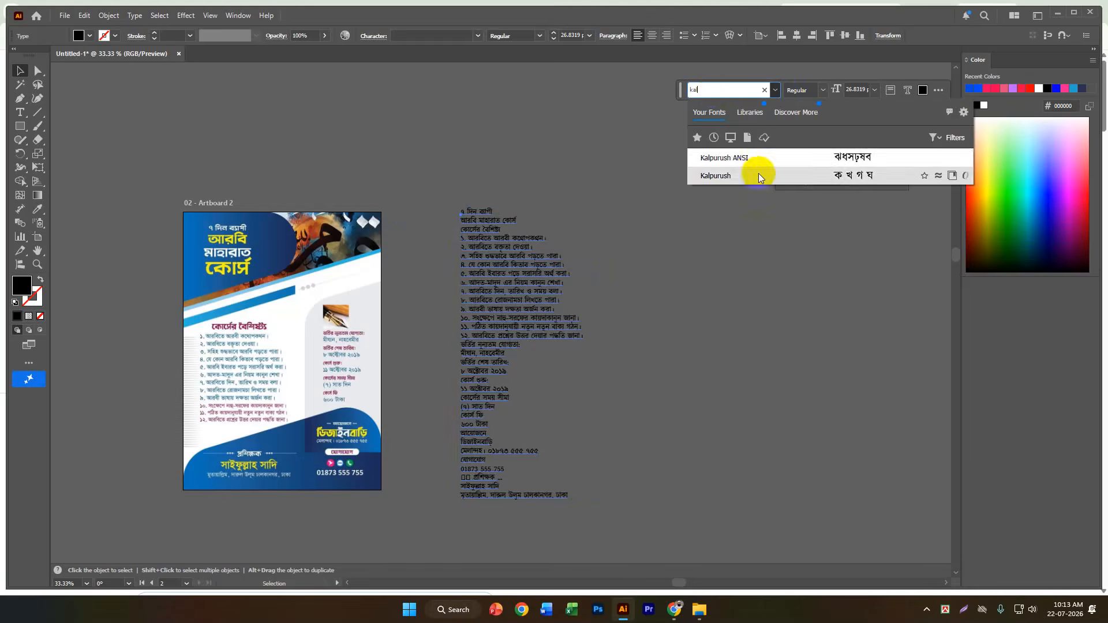
pyautogui.click(758, 176)
pyautogui.click(177, 109)
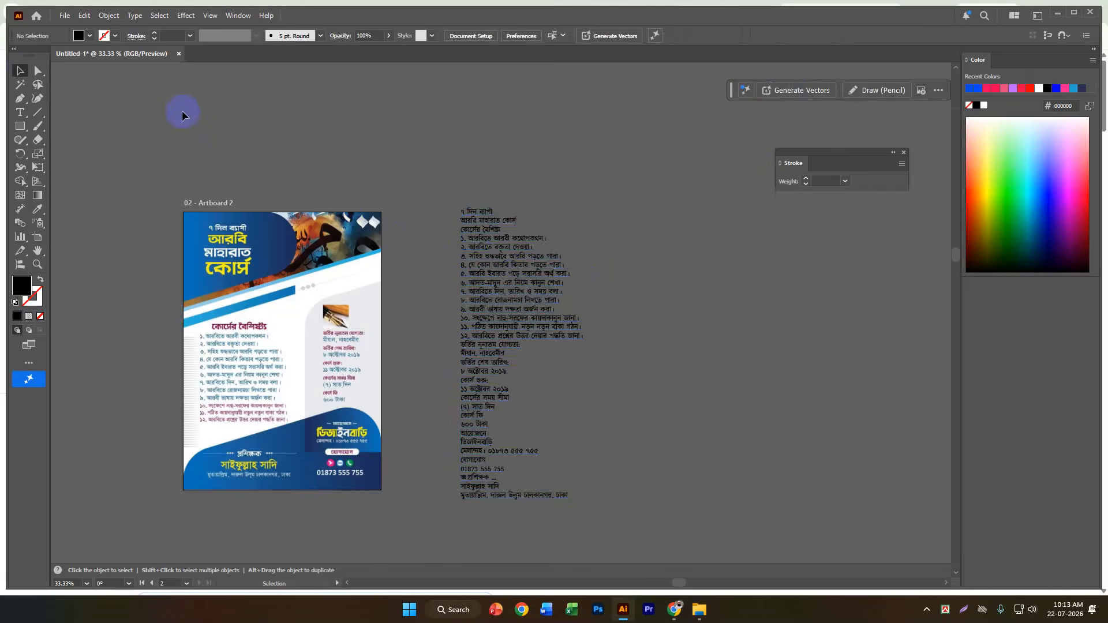
# Examine the restyled text block up close and compare its lines with the flyer on Artboard 2.
pyautogui.scroll(3, 508, 251)
pyautogui.scroll(-1, 735, 249)
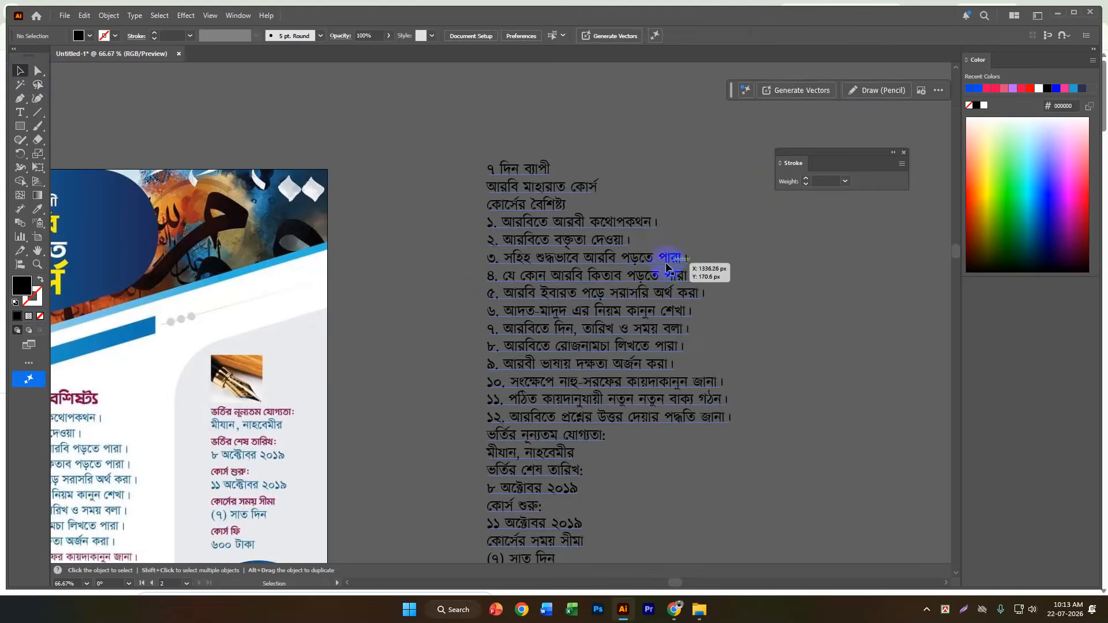
pyautogui.scroll(-1, 681, 260)
pyautogui.scroll(3, 633, 304)
pyautogui.scroll(-2, 633, 307)
pyautogui.press('space')
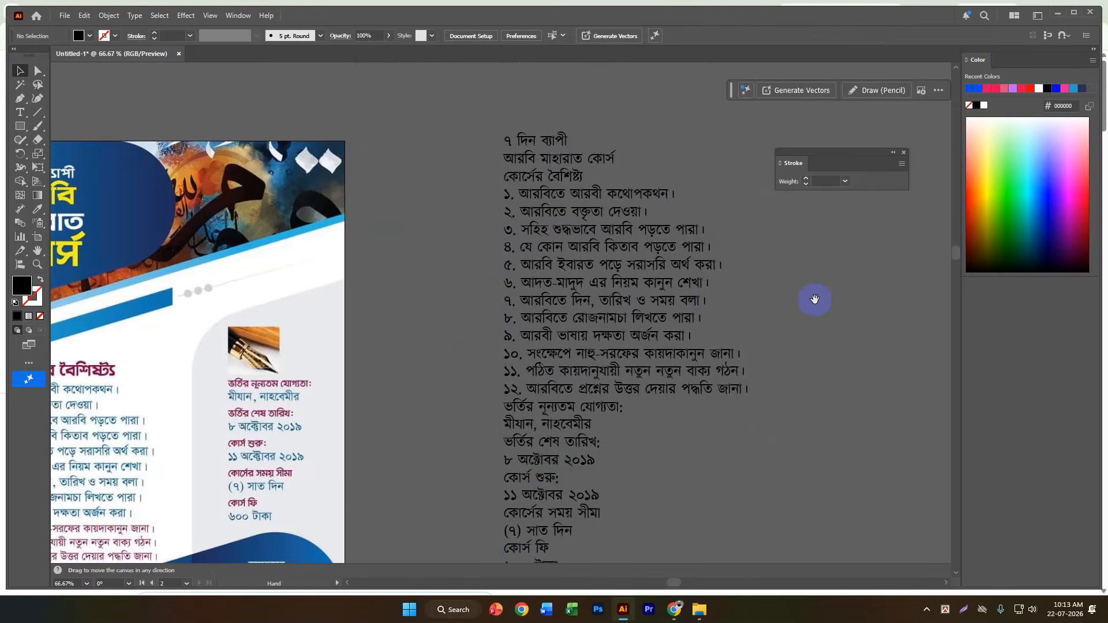
pyautogui.scroll(-2, 849, 272)
pyautogui.scroll(1, 668, 223)
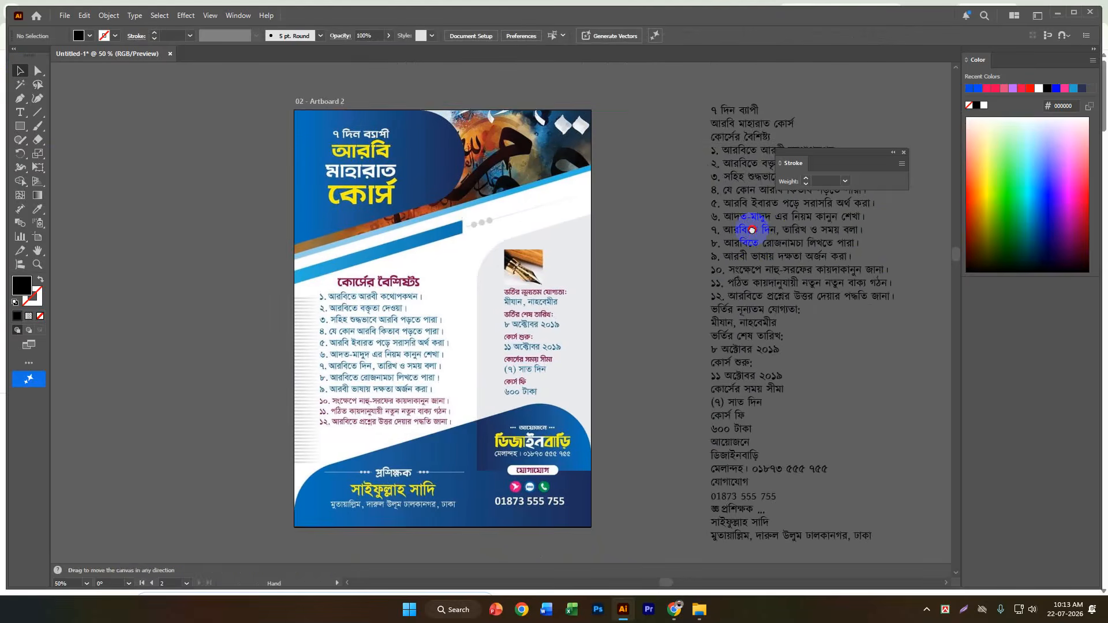
pyautogui.moveTo(752, 230); pyautogui.dragTo(794, 231)
pyautogui.click(843, 245)
pyautogui.click(664, 285)
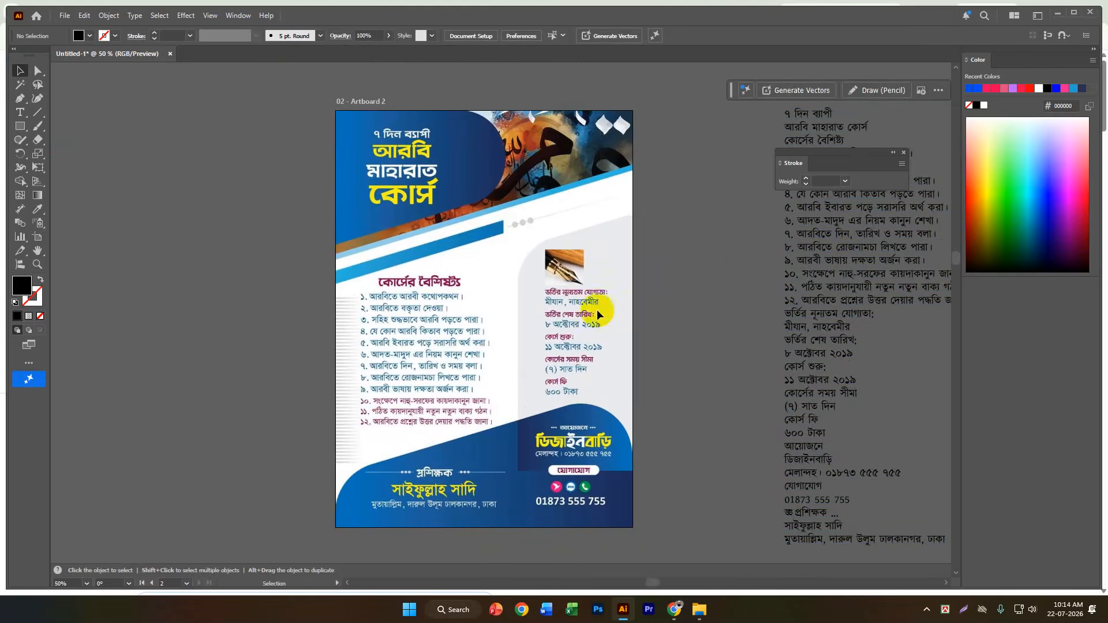
# Draw a 720 x 1011 px rectangle covering Artboard 2, swap its fill and stroke for a black outline without fill, and deselect it.
pyautogui.scroll(-1, 473, 241)
pyautogui.click(19, 126)
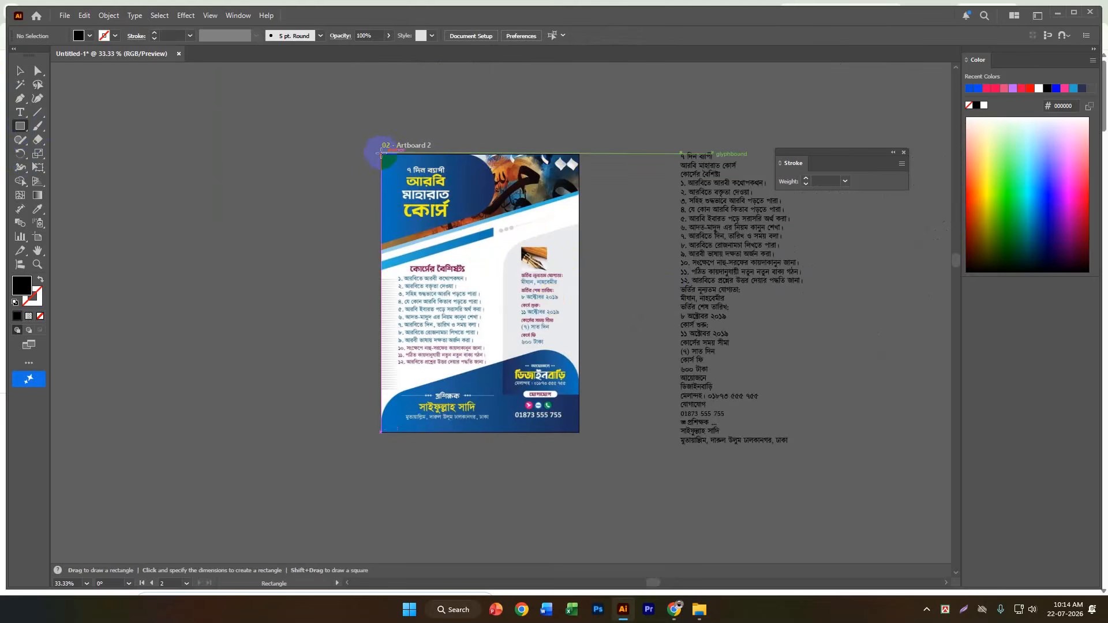
pyautogui.moveTo(380, 153)
pyautogui.mouseDown()
pyautogui.moveTo(534, 415)
pyautogui.moveTo(580, 432)
pyautogui.mouseUp()
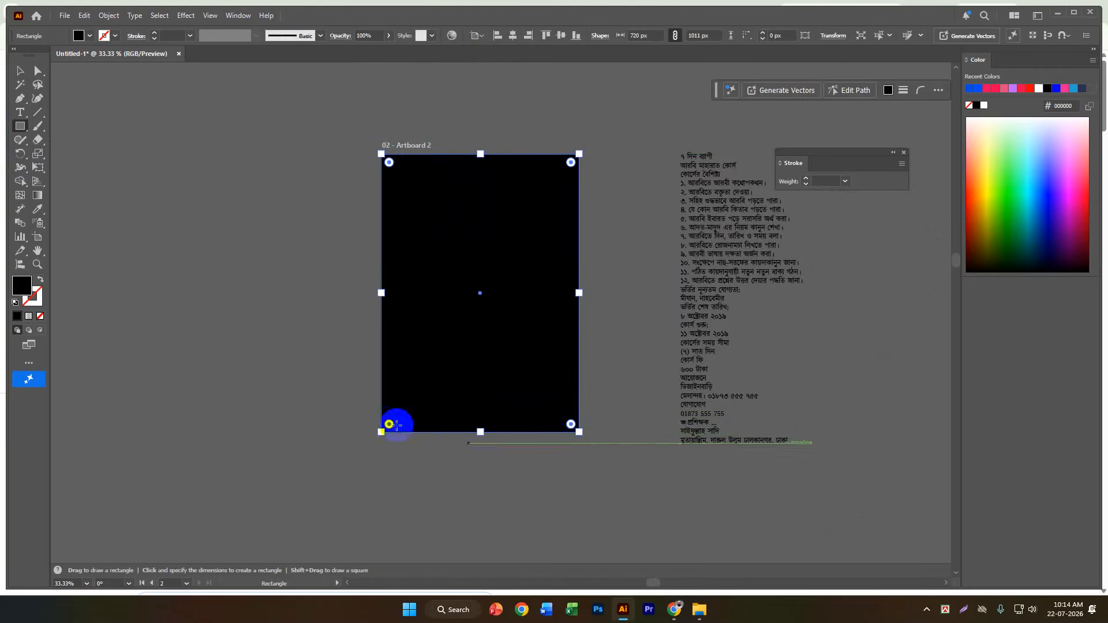
pyautogui.click(44, 281)
pyautogui.click(20, 71)
pyautogui.click(235, 207)
# Lower the outline rectangle's top edge to where the blue diagonal band ends at the flyer's right side, about 863 px tall.
pyautogui.scroll(2, 475, 203)
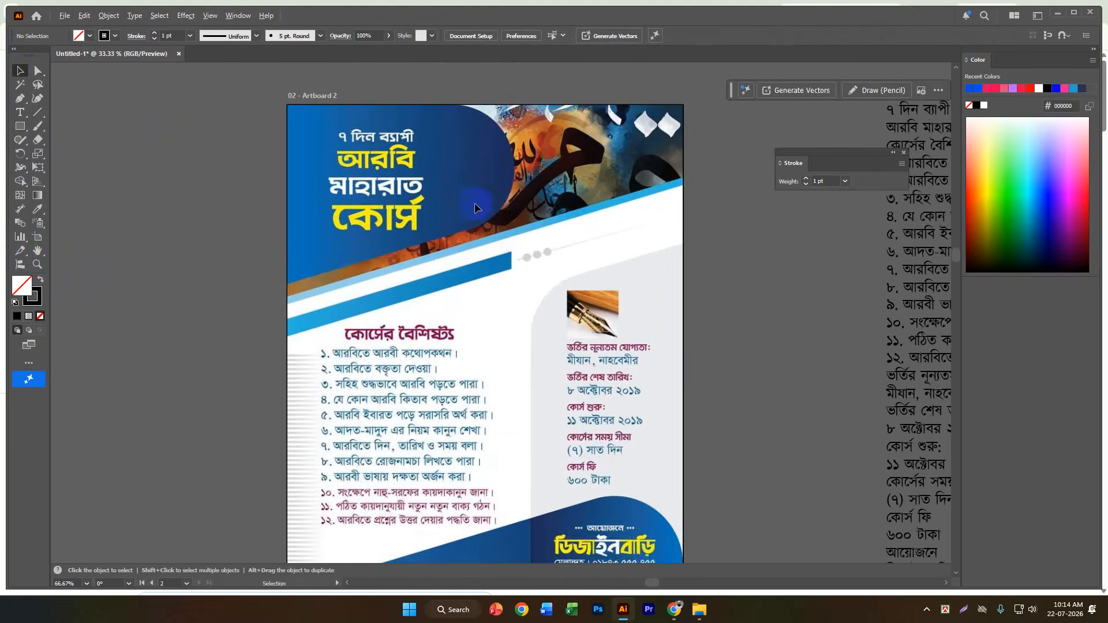
pyautogui.scroll(1, 474, 203)
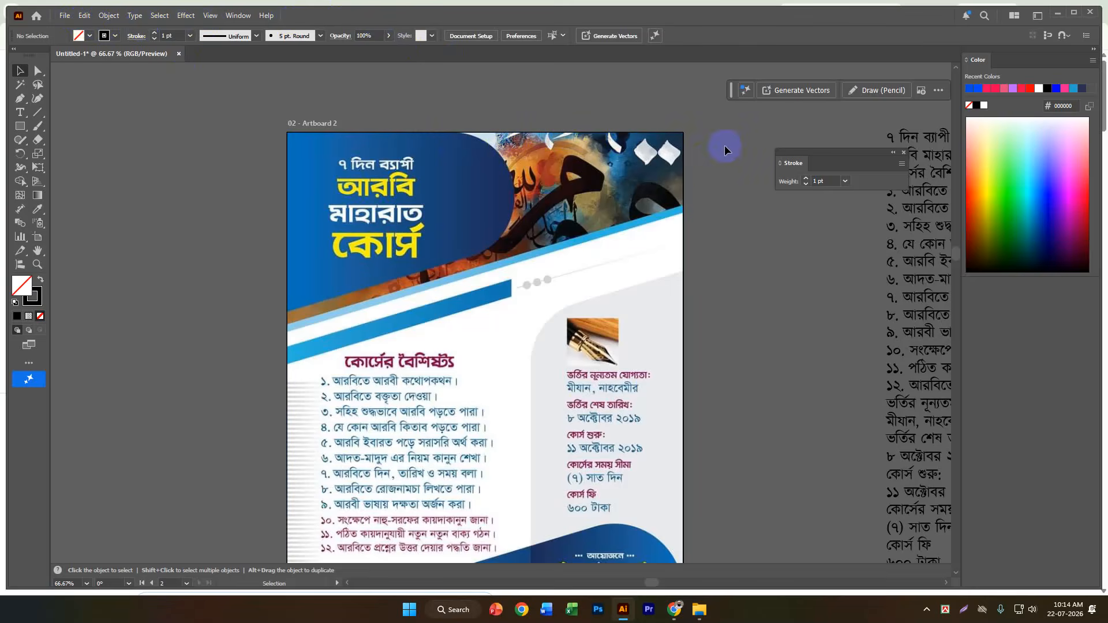
pyautogui.scroll(-1, 698, 205)
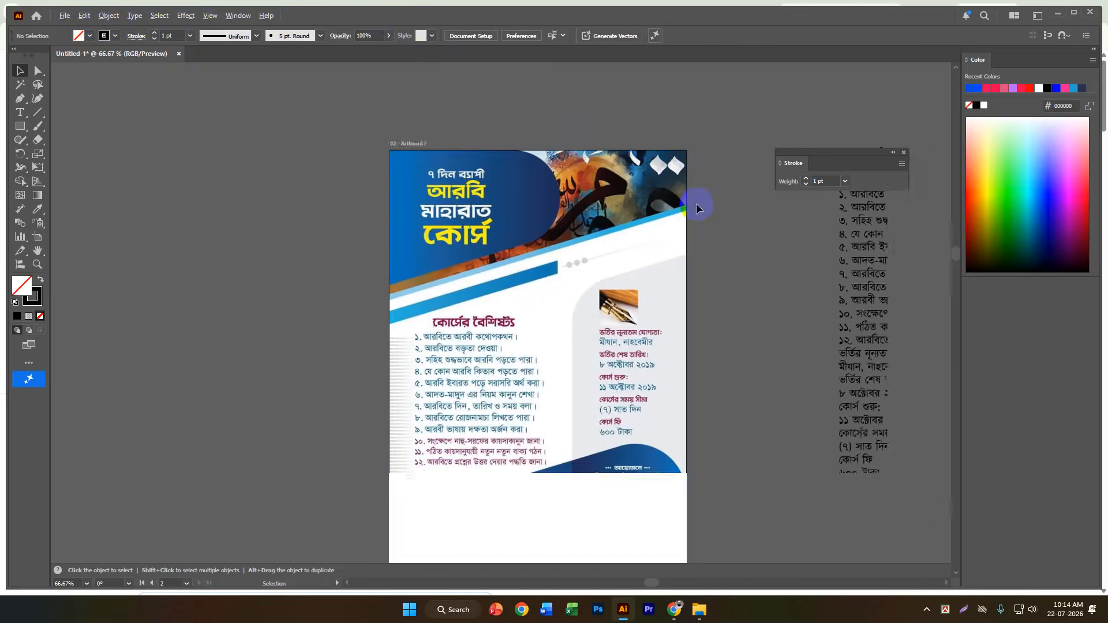
pyautogui.click(655, 238)
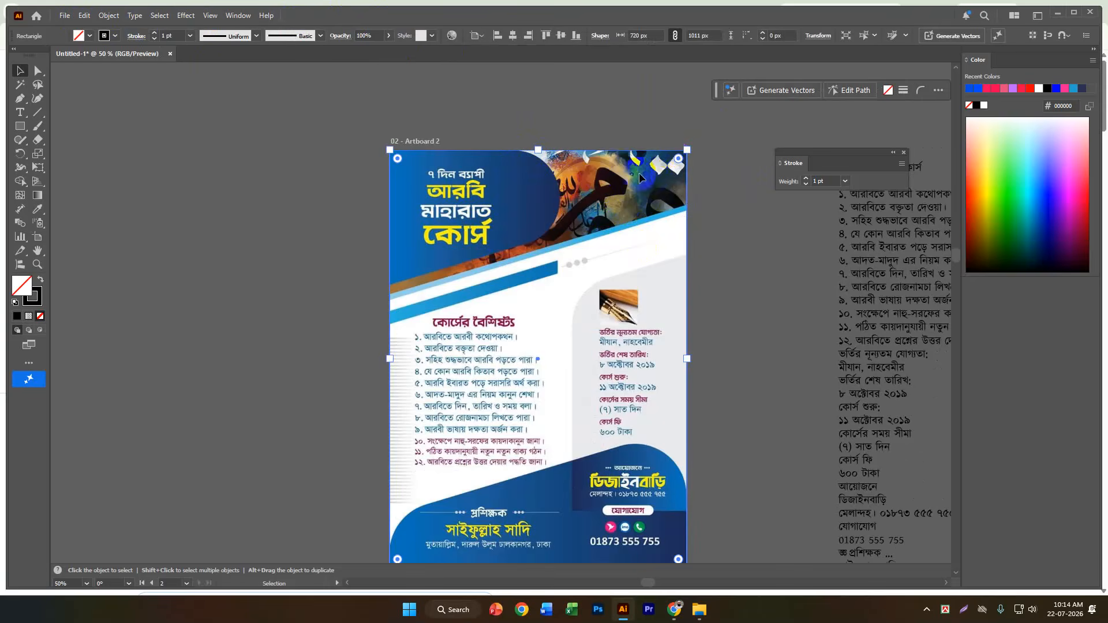
pyautogui.press('a')
pyautogui.press('v')
pyautogui.moveTo(538, 149); pyautogui.dragTo(539, 212)
# Move only the rectangle's top-left anchor point down to the diagonal band's lower edge, at Y about 362 px.
pyautogui.scroll(2, 630, 211)
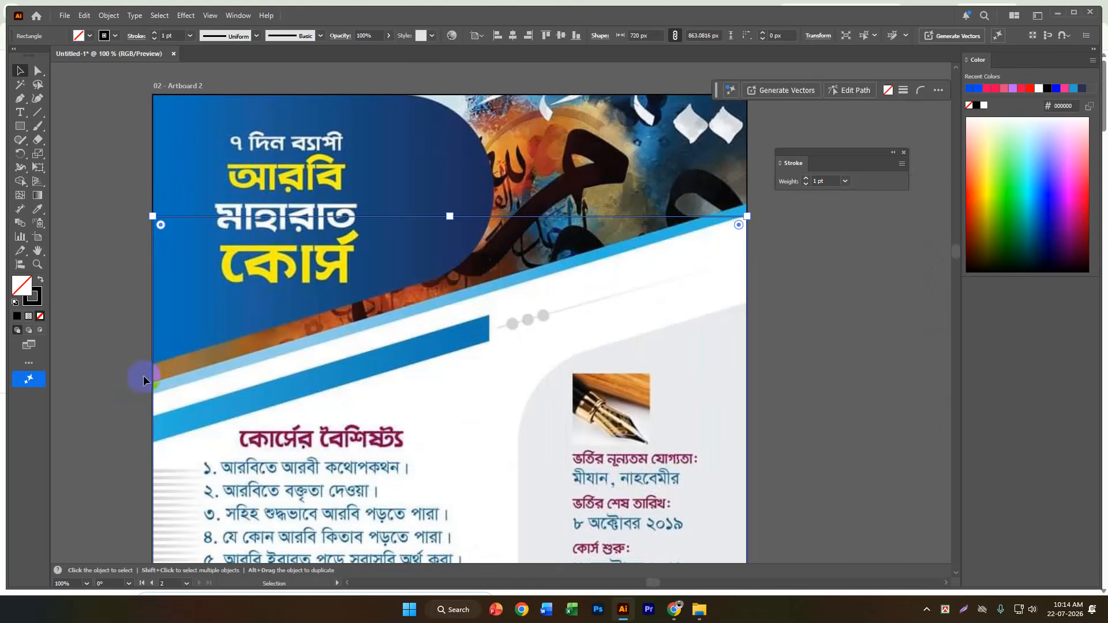
pyautogui.click(38, 69)
pyautogui.moveTo(151, 222); pyautogui.dragTo(157, 393)
# Nudge the rectangle's top-right anchor point up to Y about 146.4 px so the slanted edge follows the blue band's lower edge.
pyautogui.scroll(5, 755, 225)
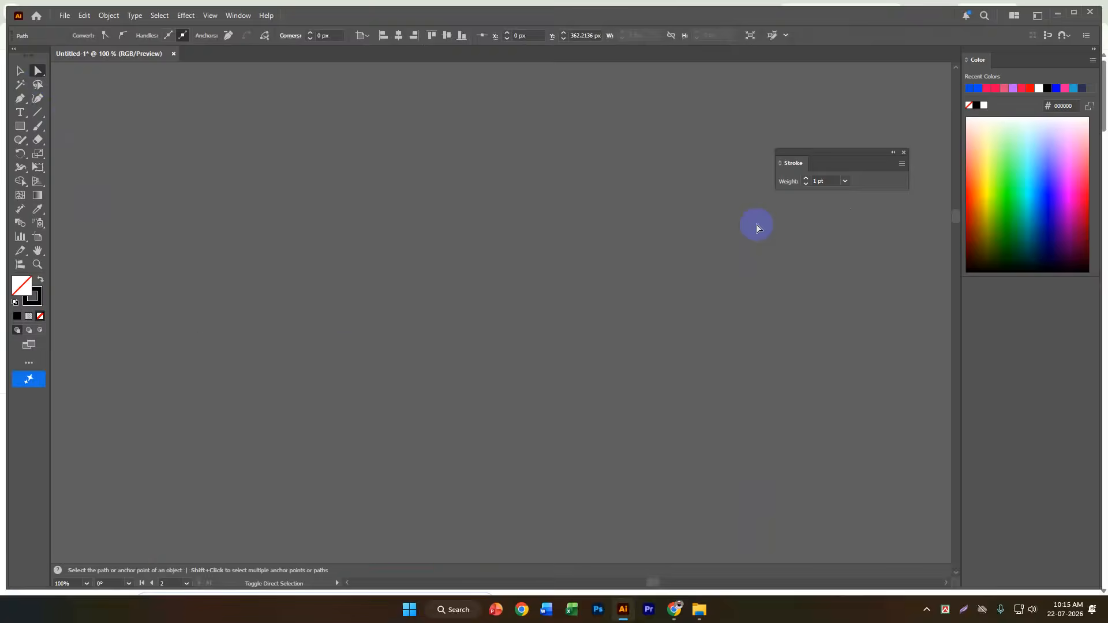
pyautogui.scroll(4, 750, 482)
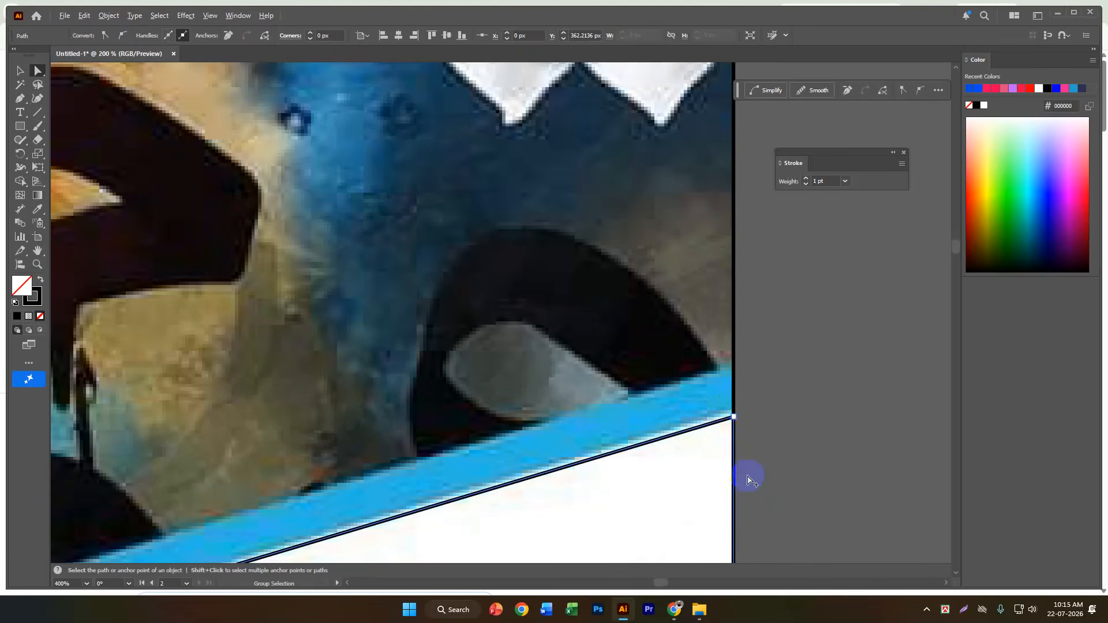
pyautogui.hotkey('ctrl', 'shift', 'a')
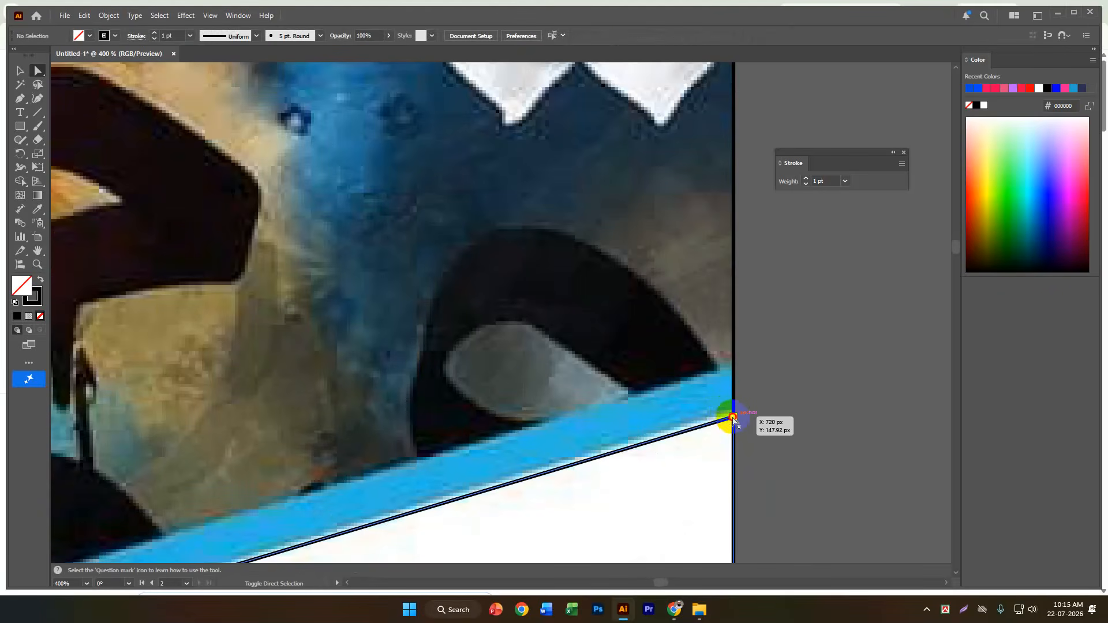
pyautogui.hotkey('ctrl', 'z')
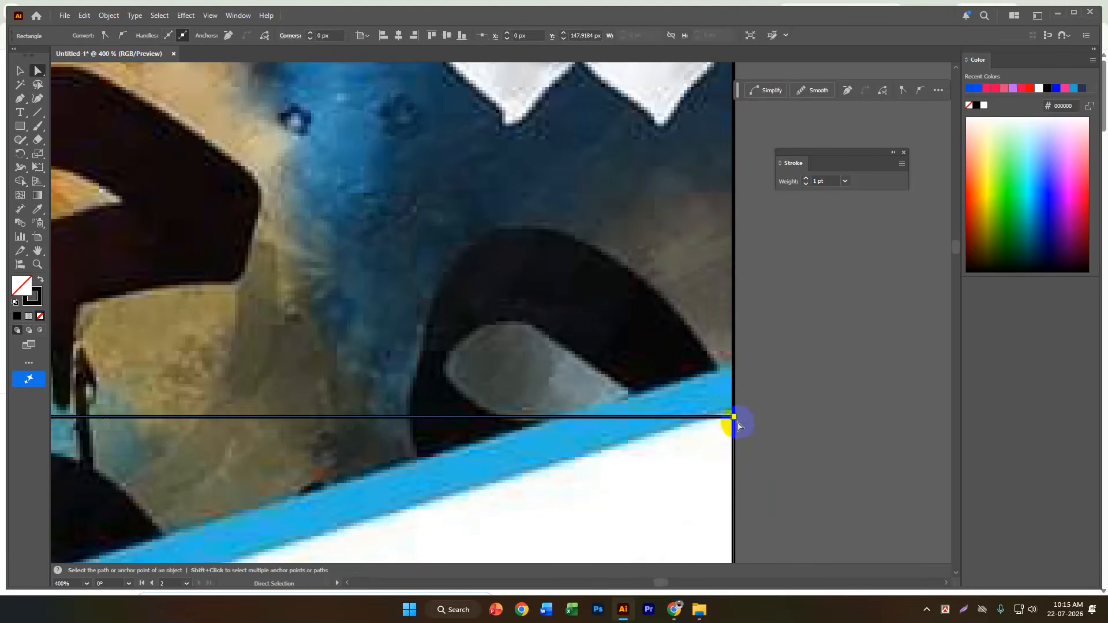
pyautogui.hotkey('ctrl', 'shift', 'z')
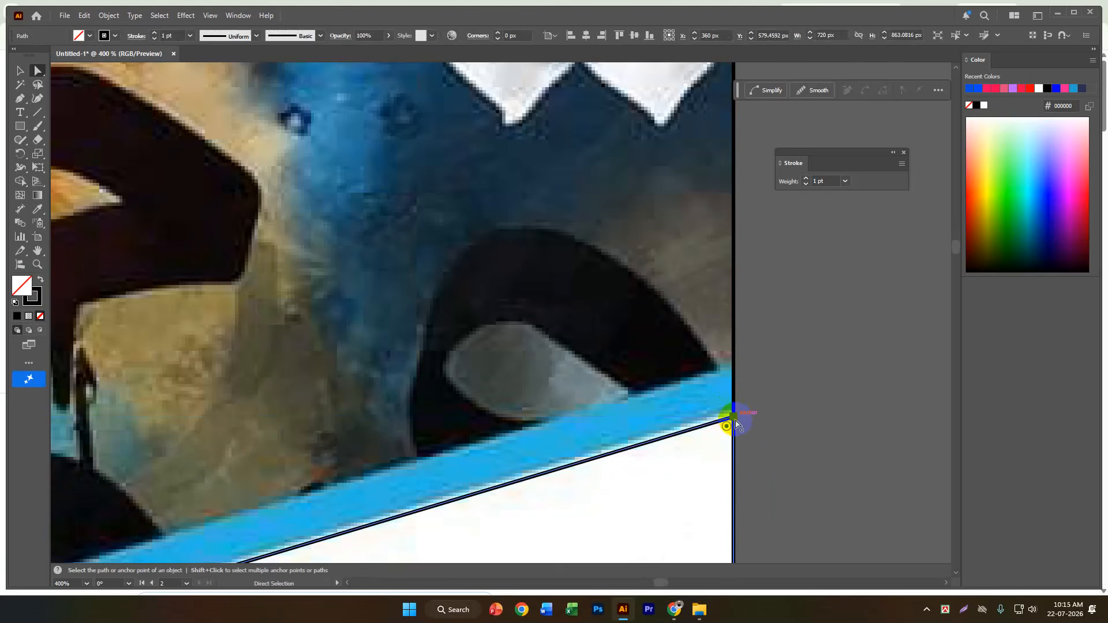
pyautogui.moveTo(735, 421); pyautogui.dragTo(734, 413)
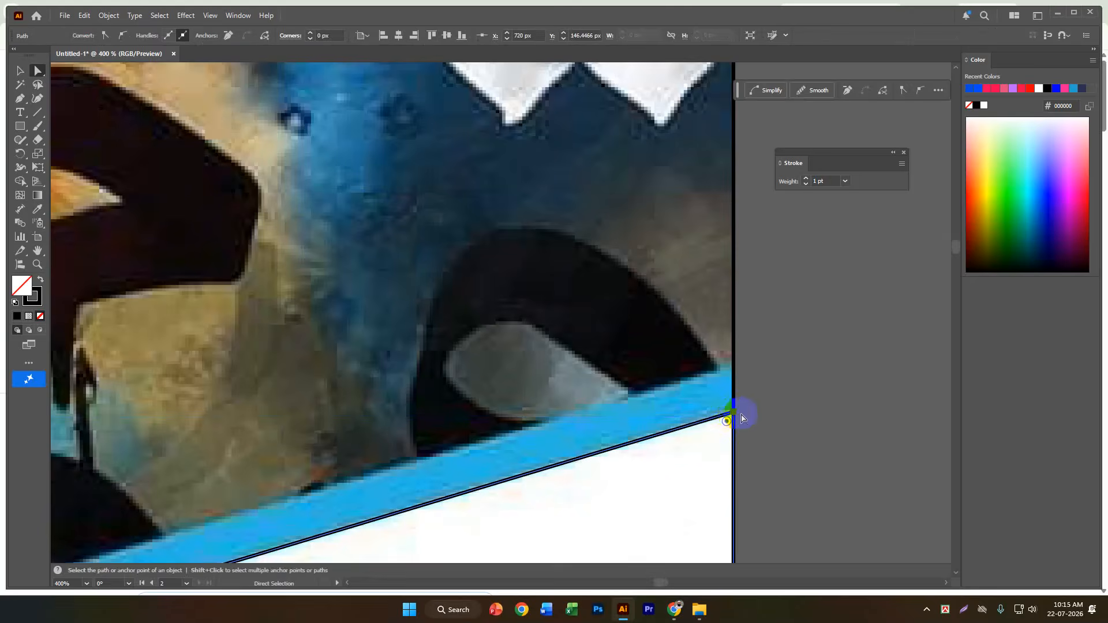
pyautogui.scroll(-3, 831, 396)
pyautogui.scroll(-2, 755, 320)
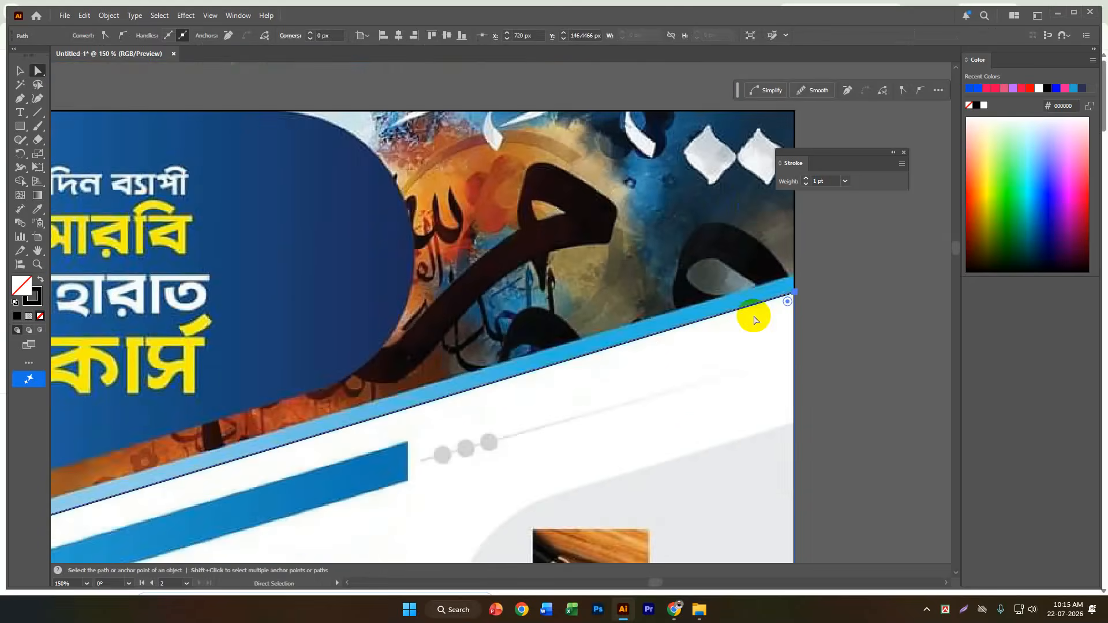
pyautogui.scroll(-3, 756, 320)
pyautogui.scroll(2, 598, 363)
pyautogui.scroll(-2, 598, 362)
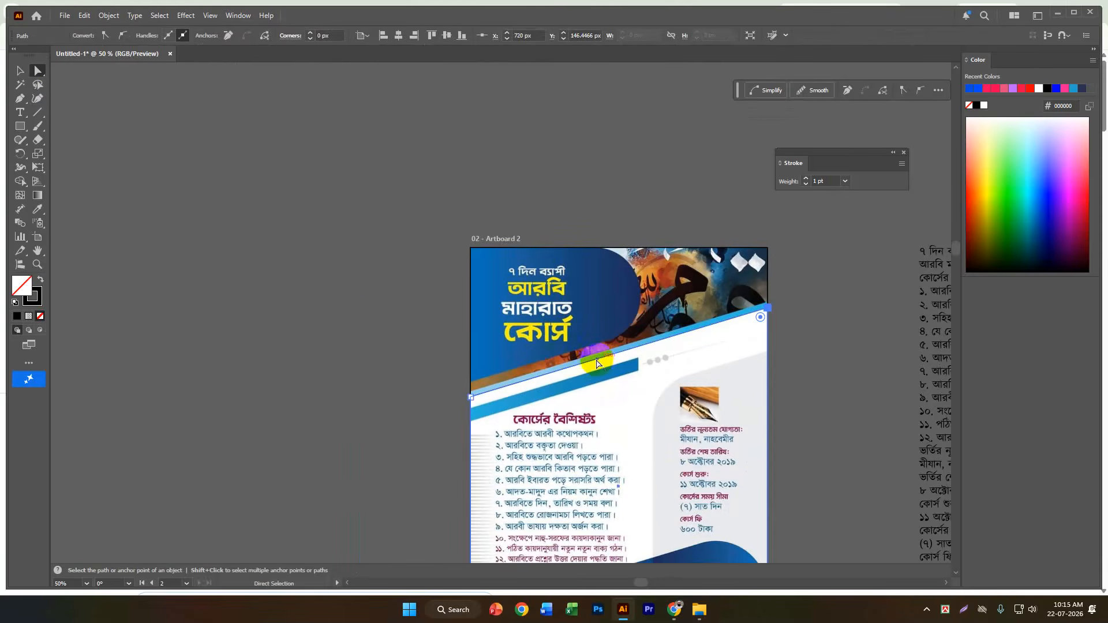
# Check the slanted outline's fit along the light-blue band, and duplicate the outline shape in place.
pyautogui.click(19, 70)
pyautogui.click(238, 262)
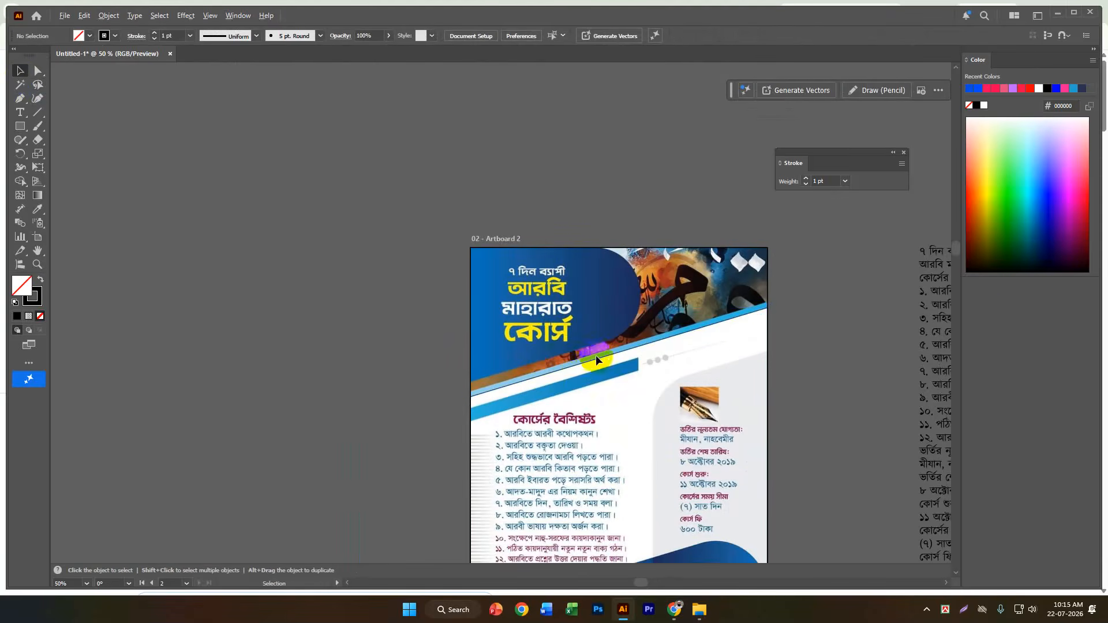
pyautogui.scroll(3, 600, 353)
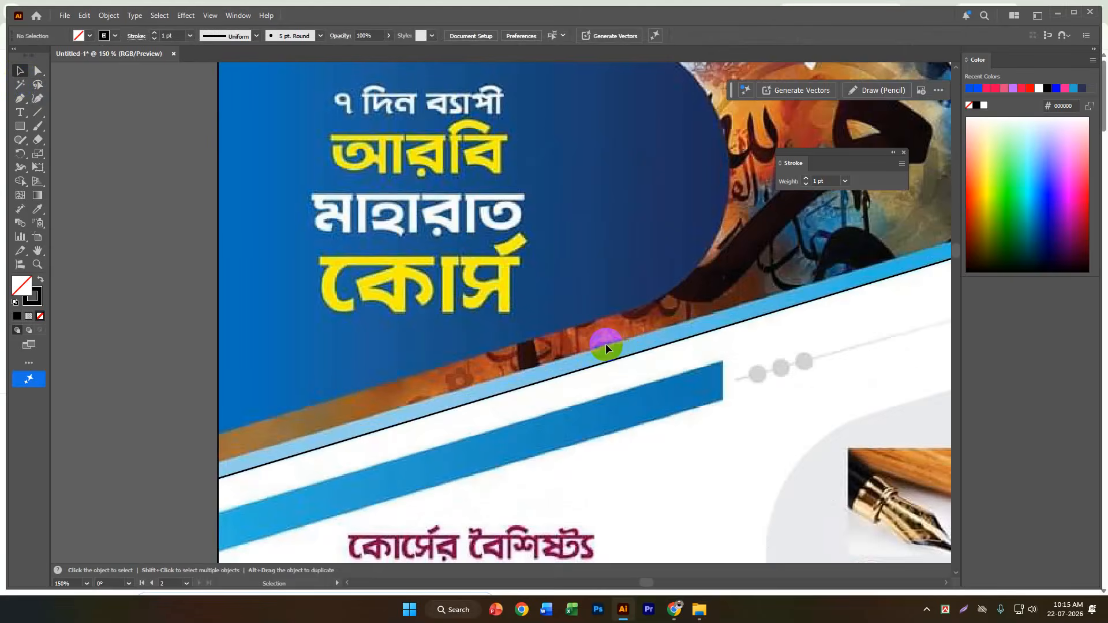
pyautogui.scroll(-2, 605, 344)
pyautogui.scroll(-2, 580, 307)
pyautogui.click(557, 254)
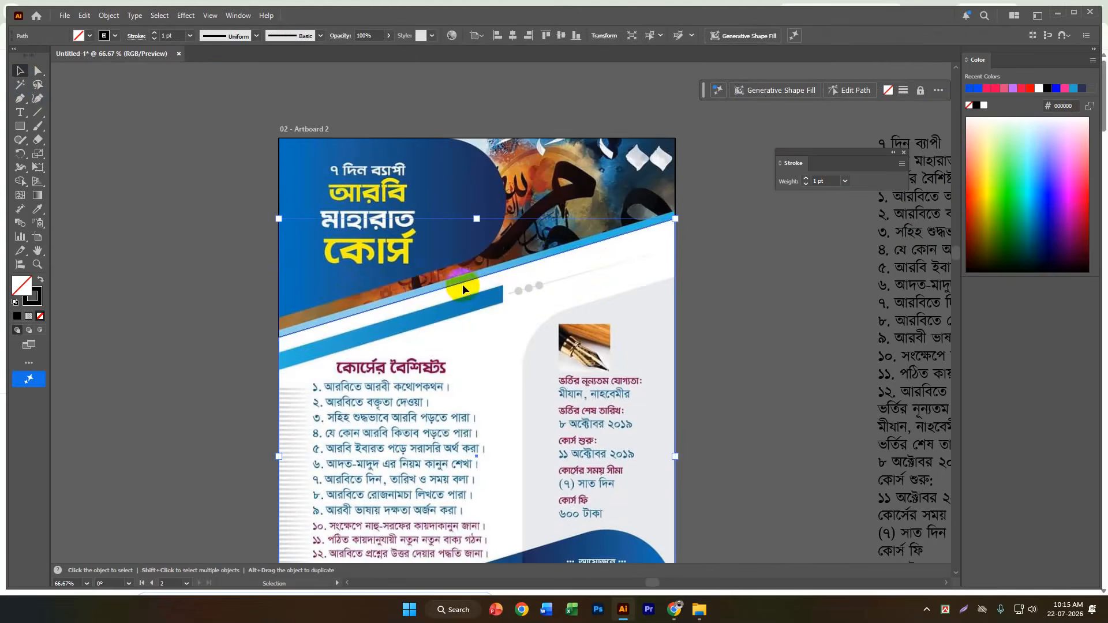
pyautogui.click(711, 282)
pyautogui.click(512, 268)
pyautogui.press('a')
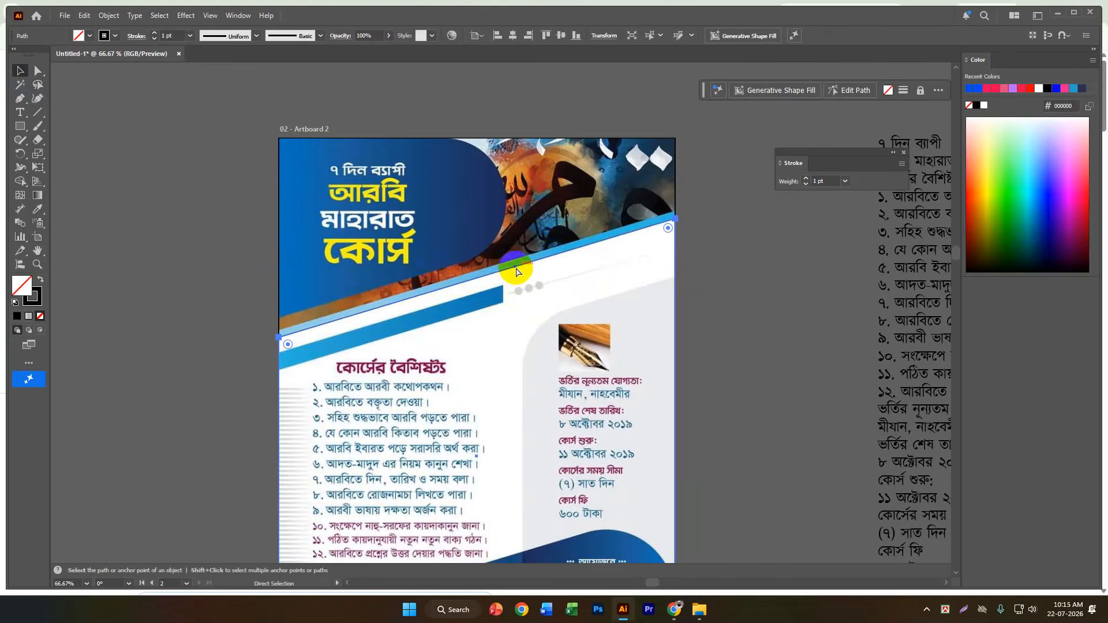
pyautogui.press('v')
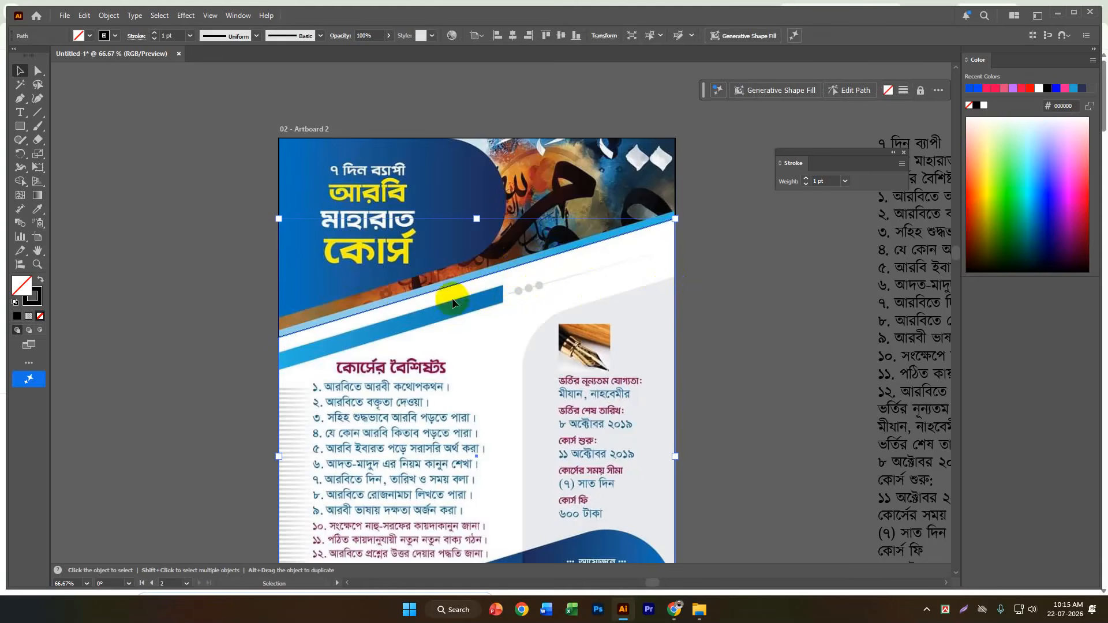
pyautogui.click(722, 249)
pyautogui.moveTo(678, 270); pyautogui.dragTo(698, 281)
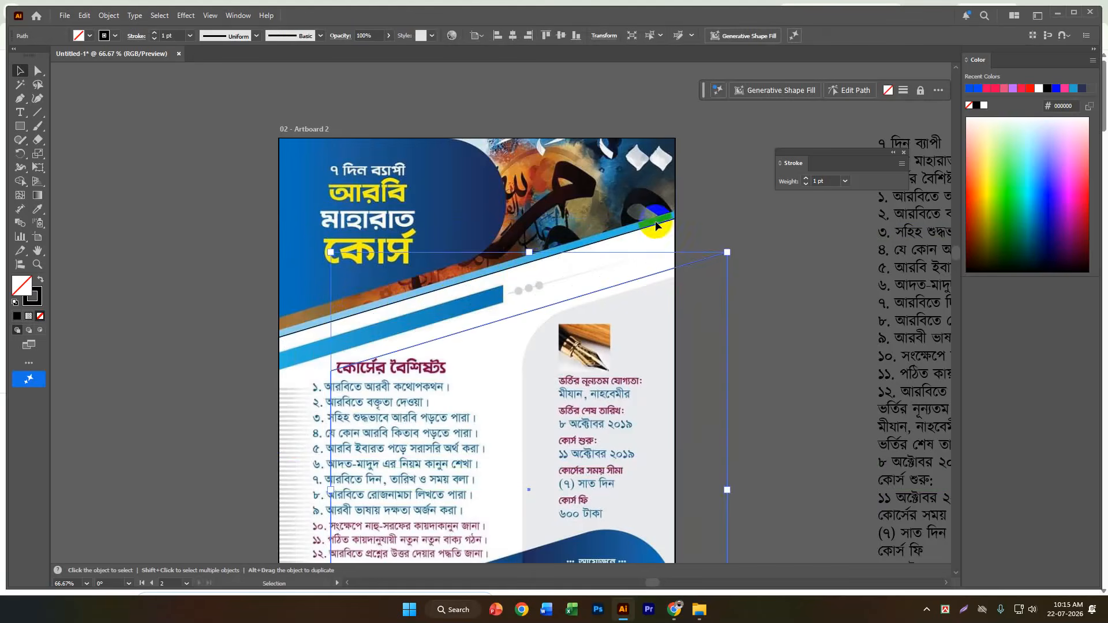
pyautogui.moveTo(656, 224); pyautogui.dragTo(658, 200)
pyautogui.hotkey('ctrl', 'z')
pyautogui.hotkey('ctrl', 'z')
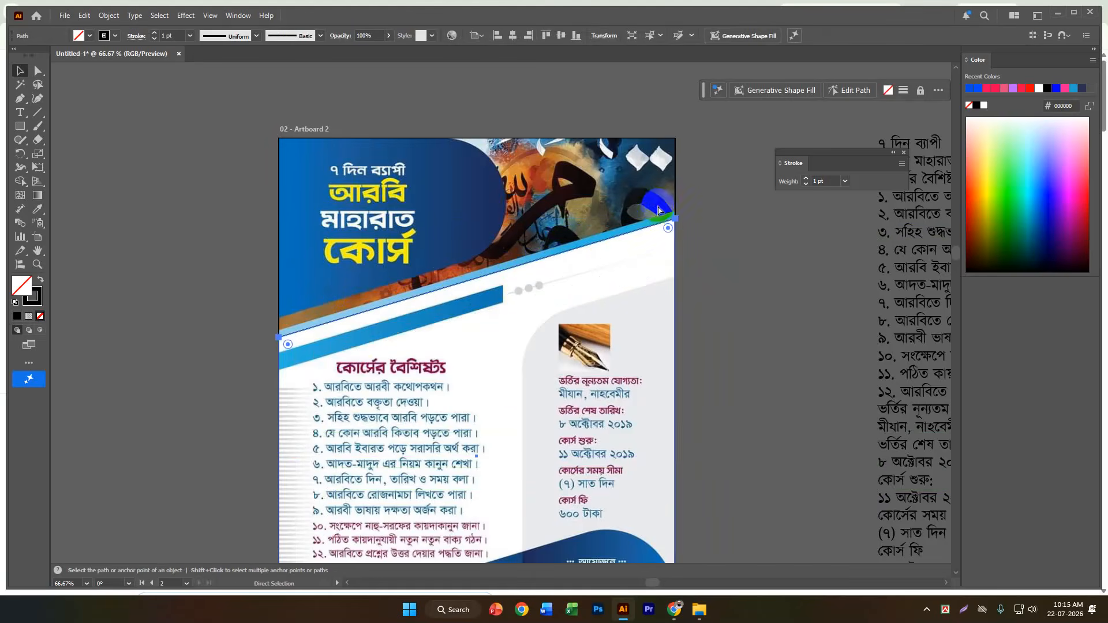
# Raise both upper anchor points of the duplicate outline to the light-blue band's upper edge, making it about 877.55 px tall, and deselect it.
pyautogui.click(735, 266)
pyautogui.click(37, 70)
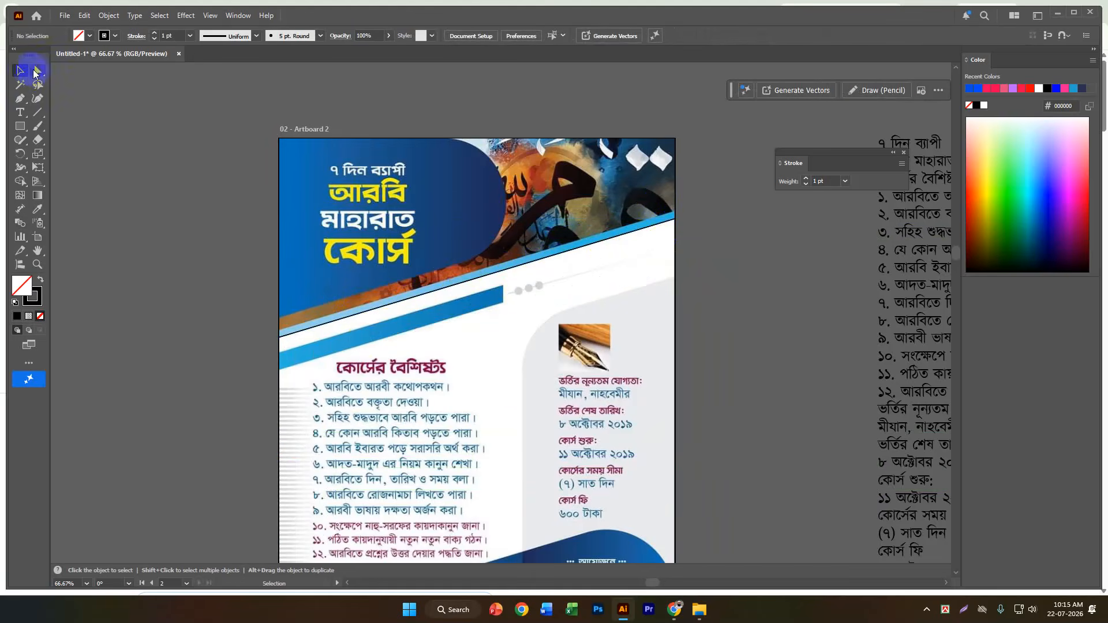
pyautogui.keyDown('alt'); pyautogui.scroll(4, 278, 342); pyautogui.keyUp('alt')
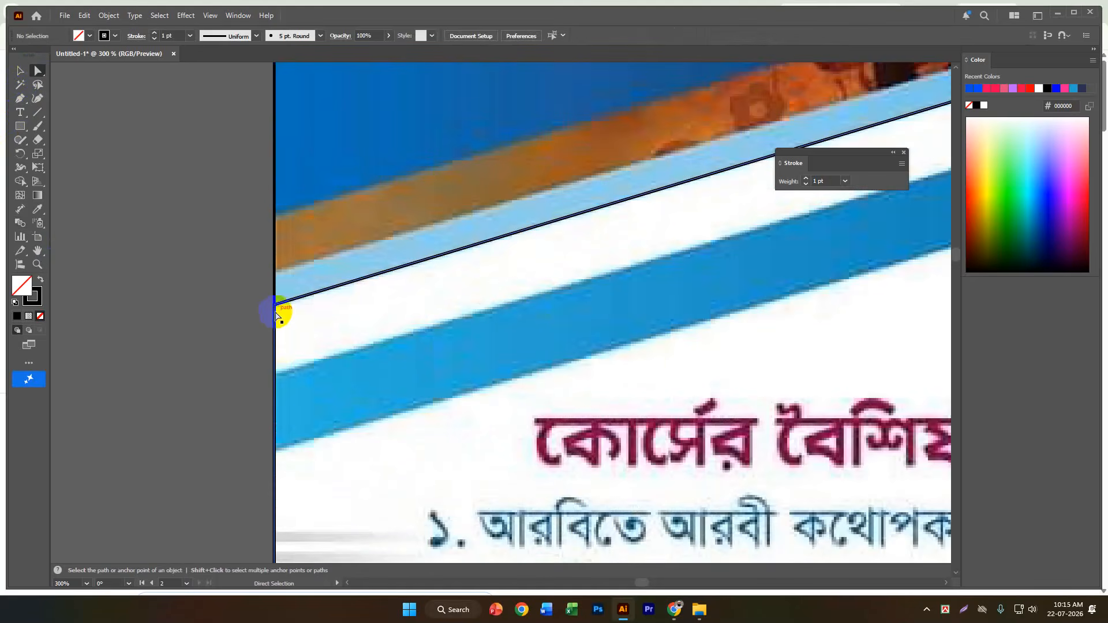
pyautogui.click(274, 306)
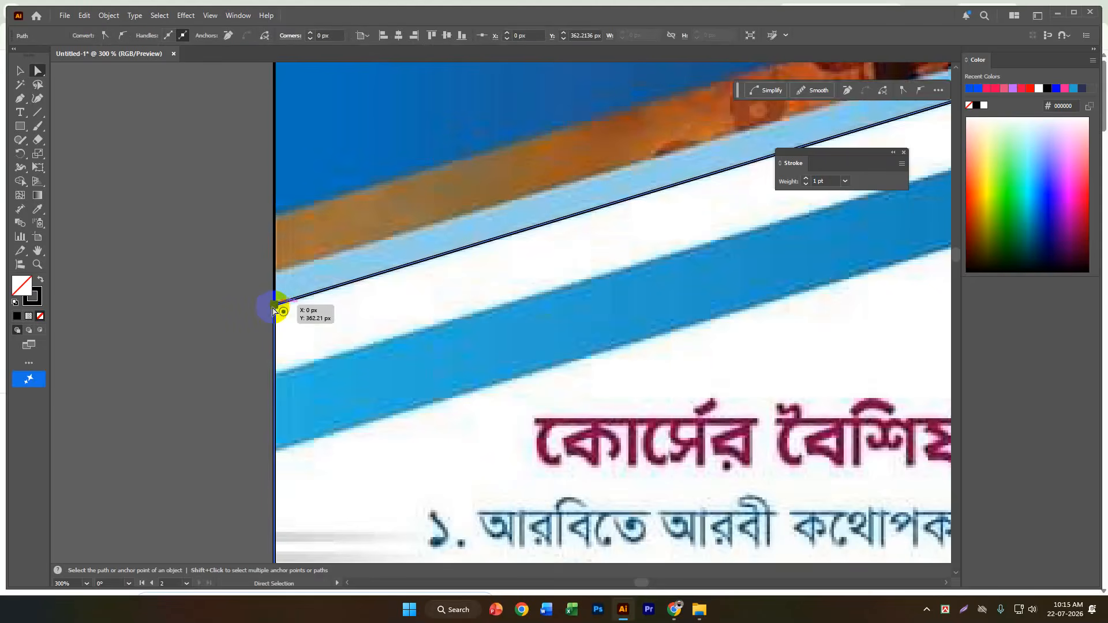
pyautogui.scroll(-10, 161, 315)
pyautogui.scroll(-5, 160, 314)
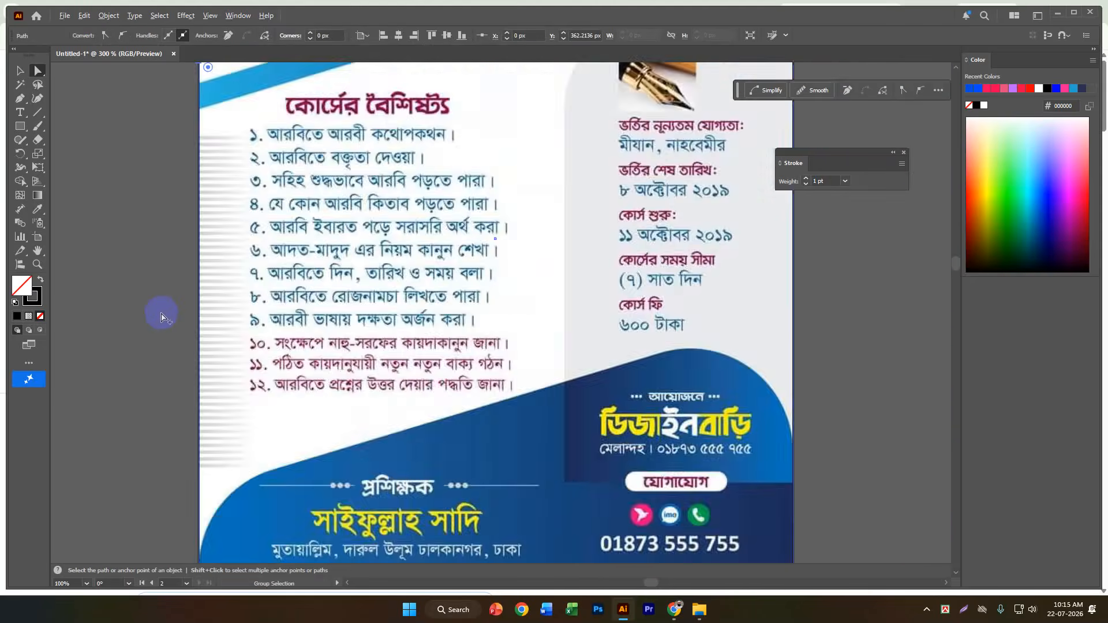
pyautogui.scroll(2, 256, 293)
pyautogui.scroll(3, 460, 179)
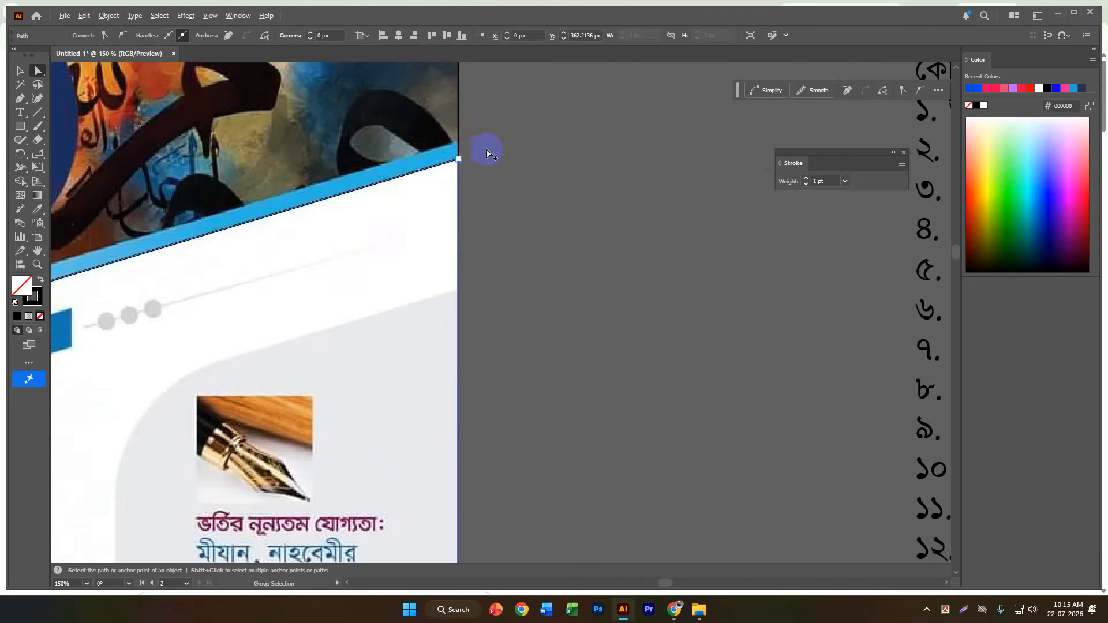
pyautogui.click(458, 158)
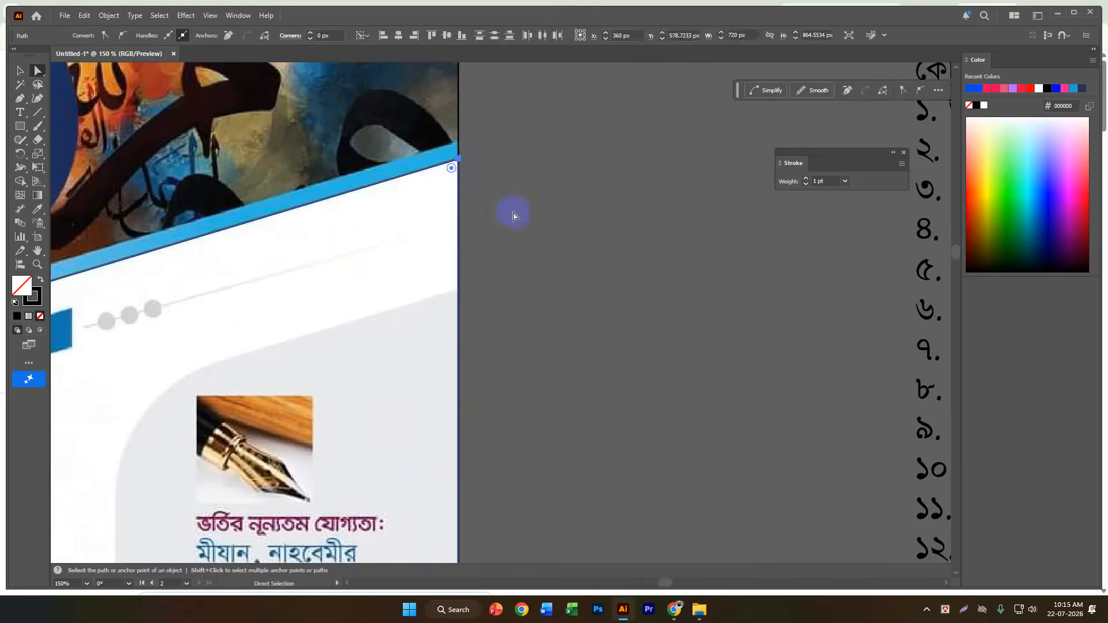
pyautogui.scroll(-1, 542, 226)
pyautogui.scroll(-1, 543, 226)
pyautogui.click(291, 263)
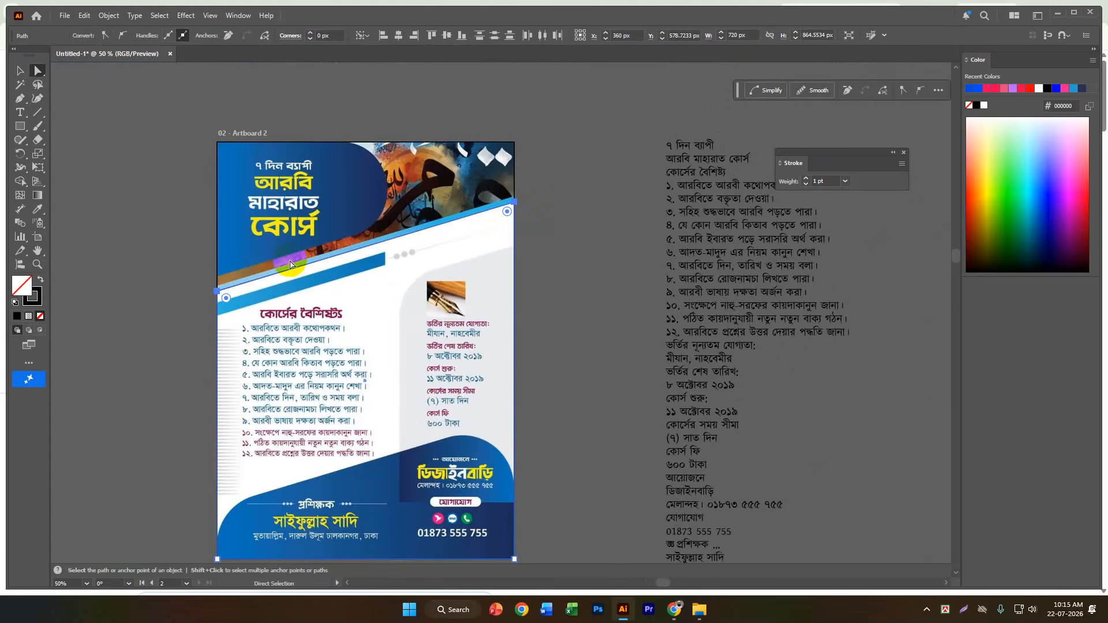
pyautogui.press('Up')
pyautogui.press('Up')
pyautogui.press('Up')
pyautogui.press('Up')
pyautogui.press('Up')
pyautogui.scroll(4, 482, 218)
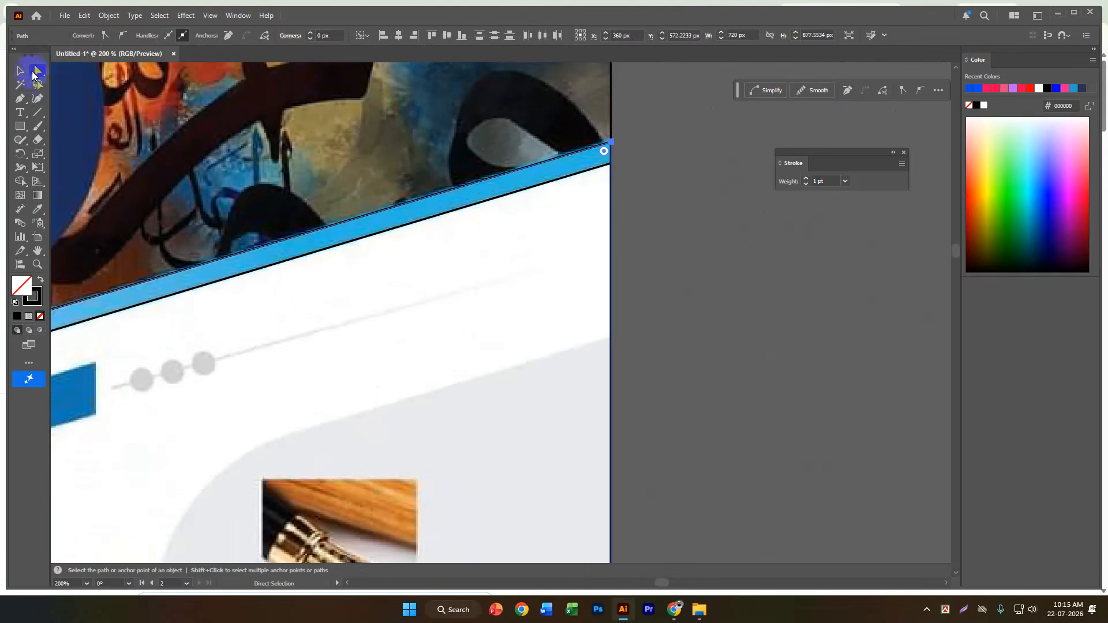
pyautogui.click(21, 71)
pyautogui.click(715, 273)
pyautogui.scroll(-3, 705, 272)
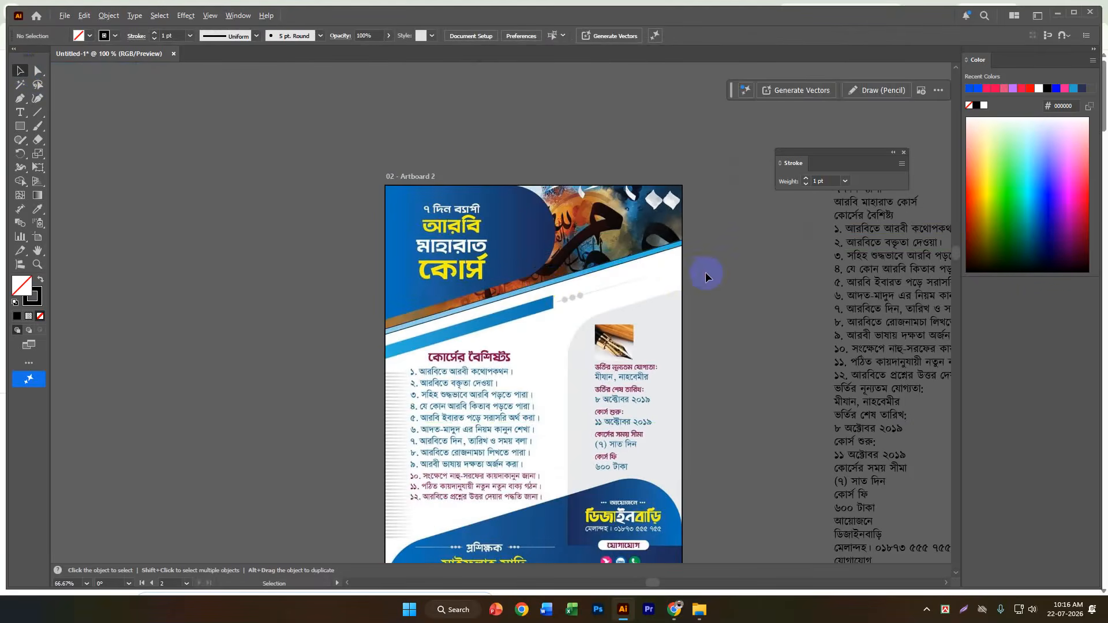
# Move the two slanted outlines aside to check them, undo the moves, and inspect the page-size rectangle.
pyautogui.moveTo(553, 281); pyautogui.dragTo(334, 270)
pyautogui.press('a')
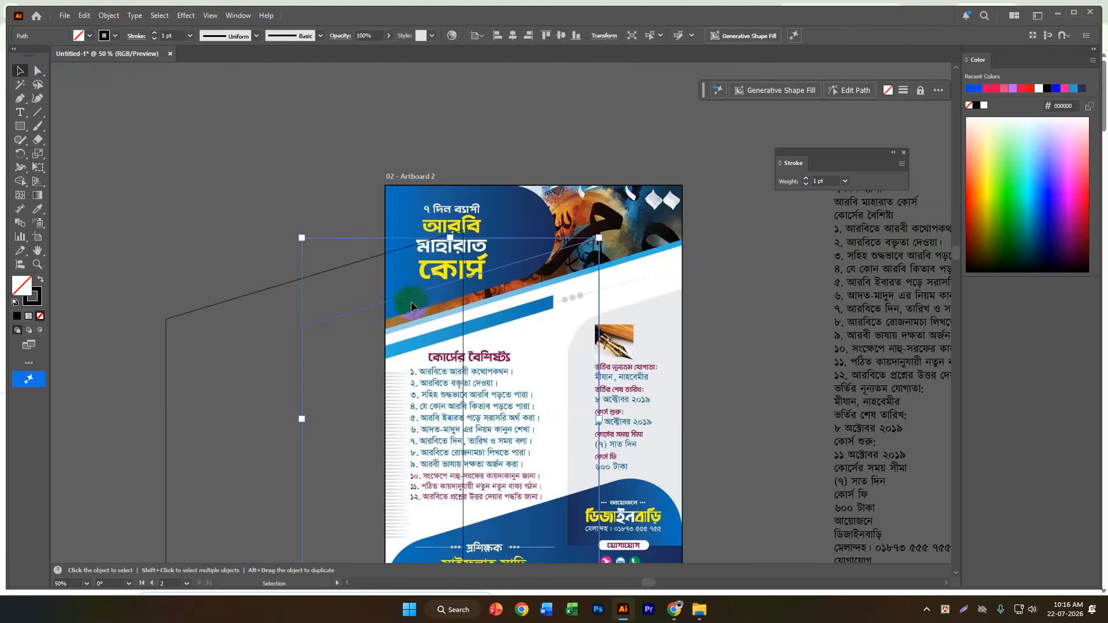
pyautogui.click(427, 305)
pyautogui.press('v')
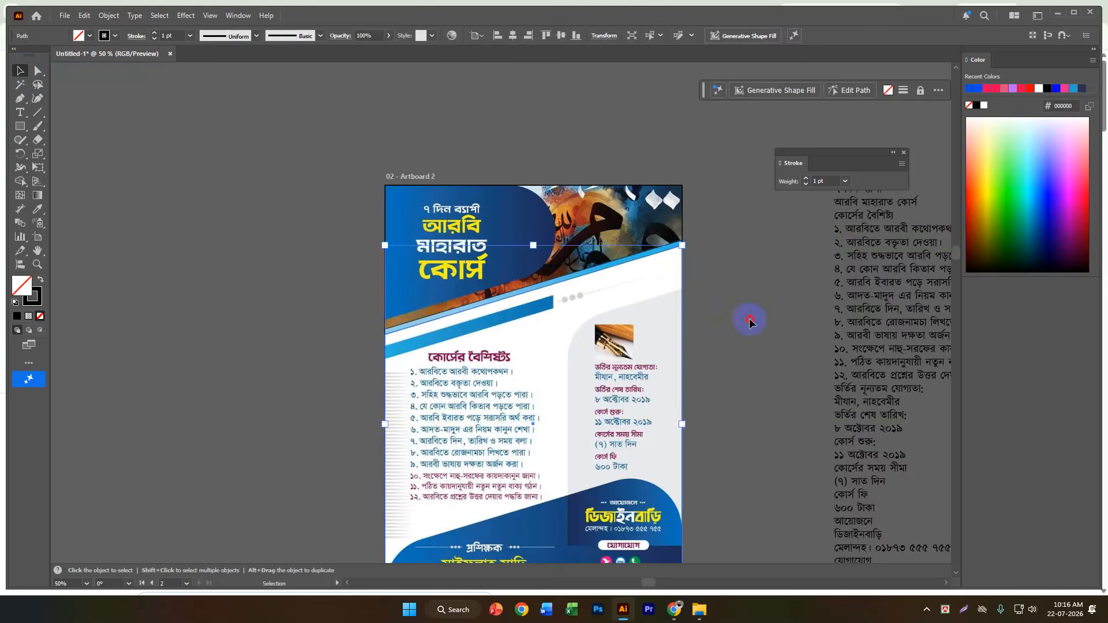
pyautogui.click(746, 317)
pyautogui.scroll(2, 678, 301)
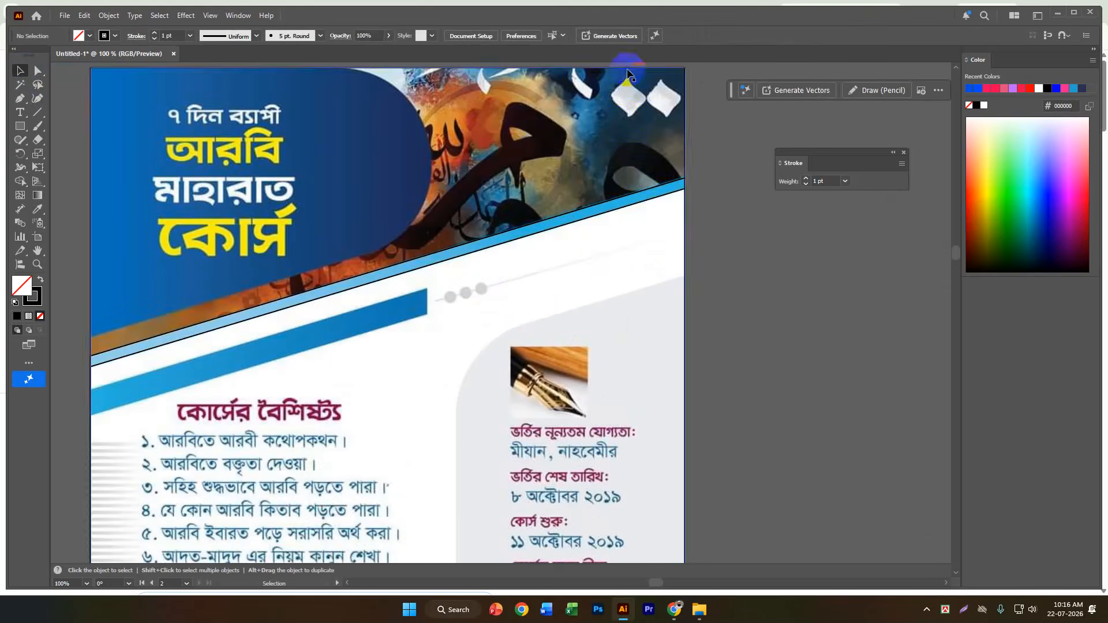
pyautogui.click(517, 70)
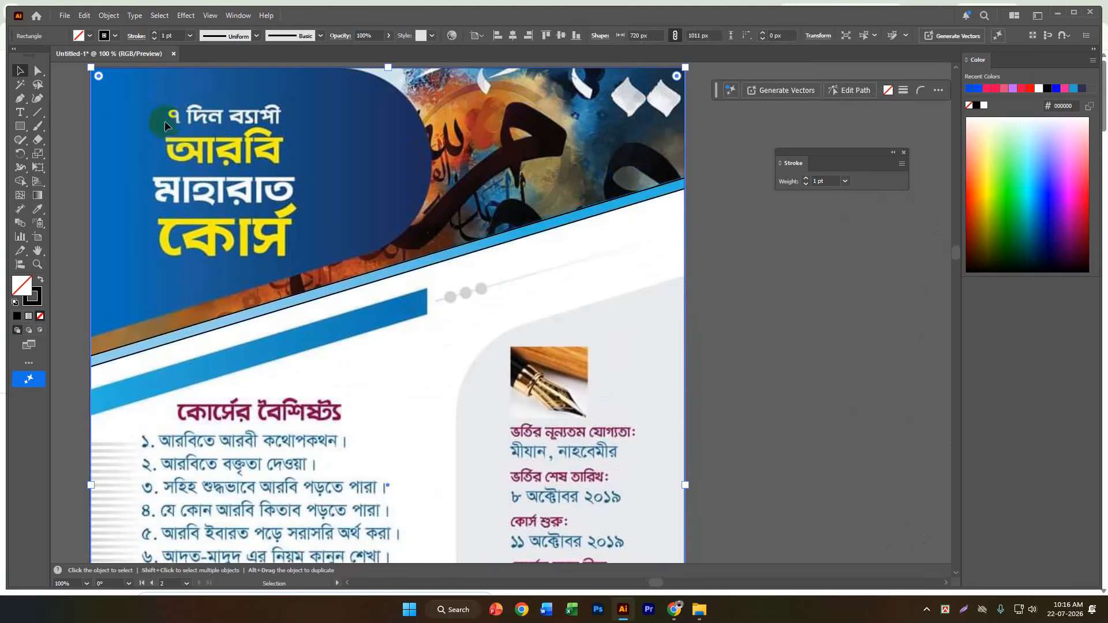
pyautogui.scroll(-1, 539, 274)
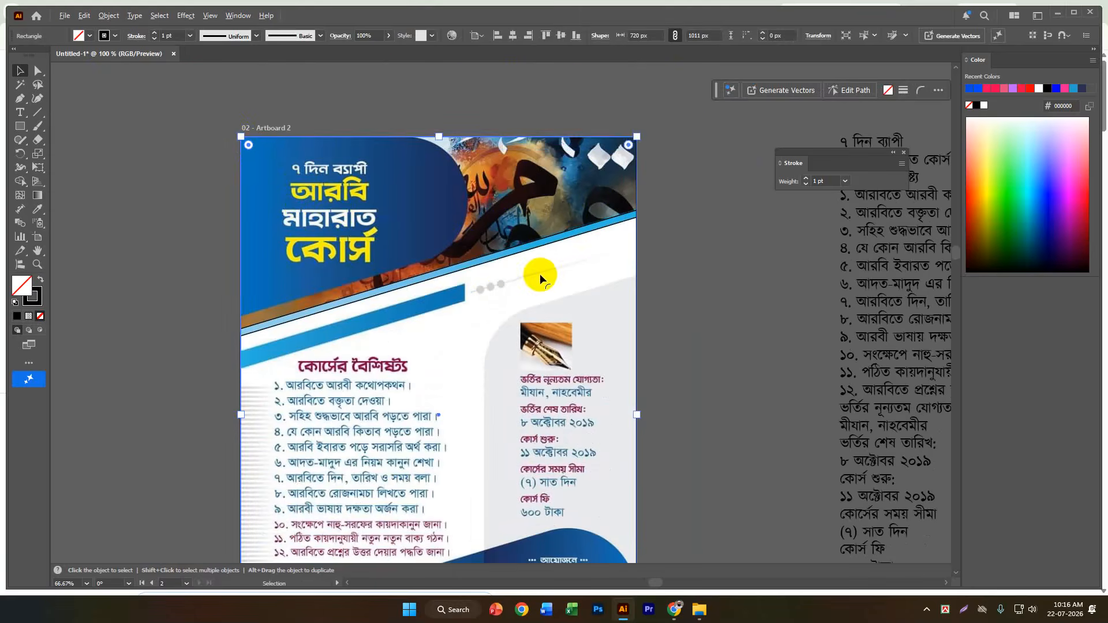
pyautogui.click(737, 230)
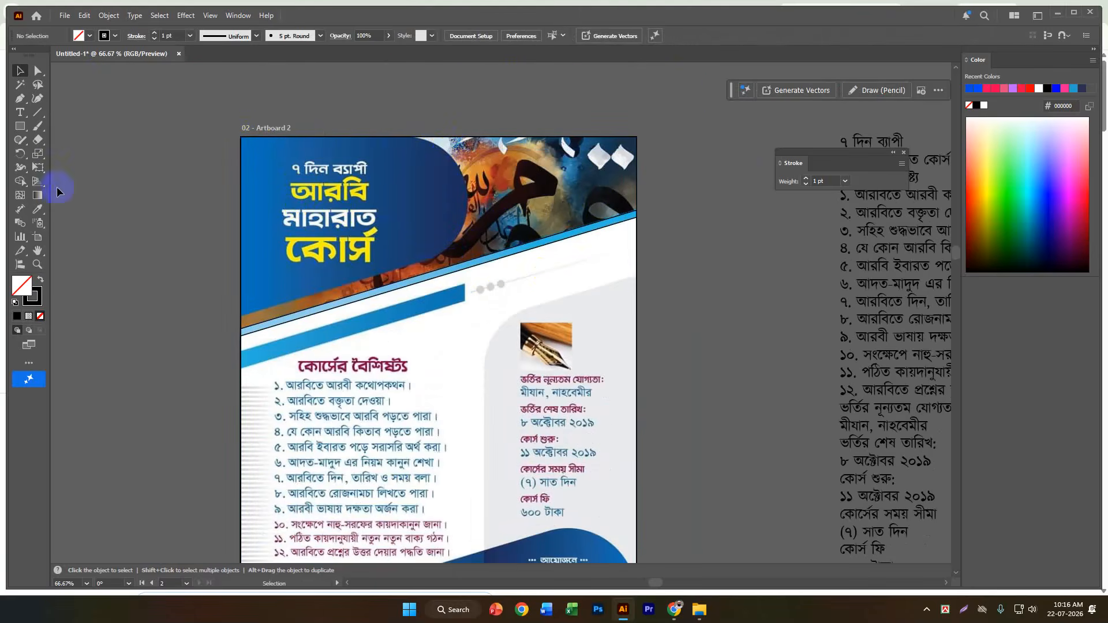
# Draw a rectangle about 411.6 x 326.2 px over the blue title panel, starting from the artboard's top-left corner.
pyautogui.click(19, 125)
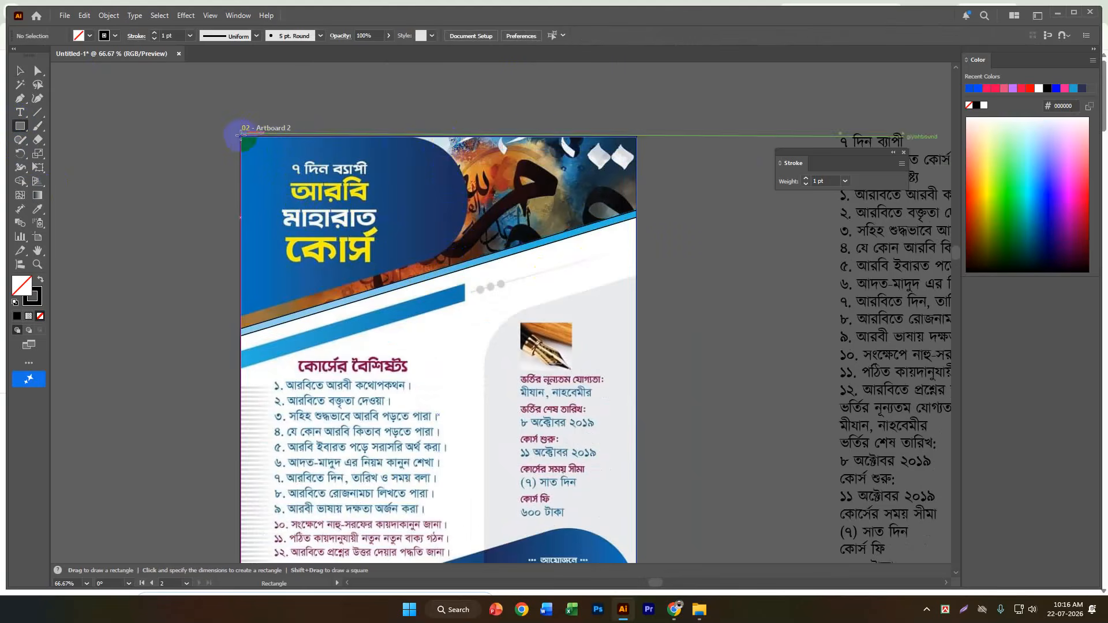
pyautogui.moveTo(240, 136); pyautogui.dragTo(467, 316)
pyautogui.scroll(3, 399, 270)
pyautogui.scroll(-3, 399, 270)
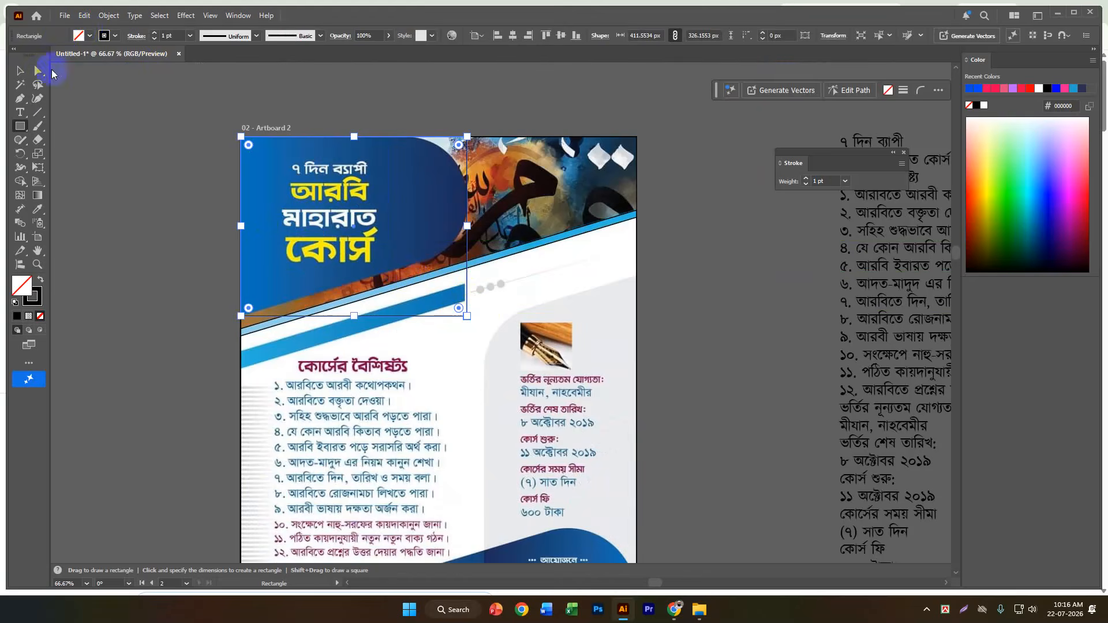
# Move only the title rectangle's bottom-right anchor point up to Y about 203.5 px, following the blue panel's slanted lower edge.
pyautogui.click(39, 72)
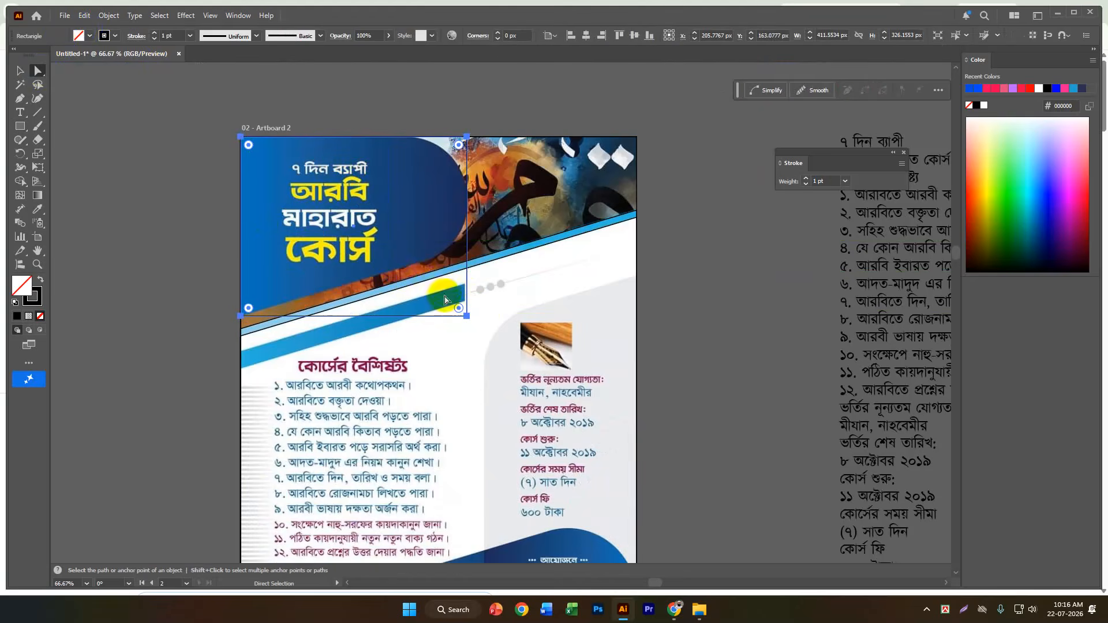
pyautogui.click(466, 317)
pyautogui.moveTo(467, 316); pyautogui.dragTo(466, 252)
pyautogui.scroll(2, 436, 262)
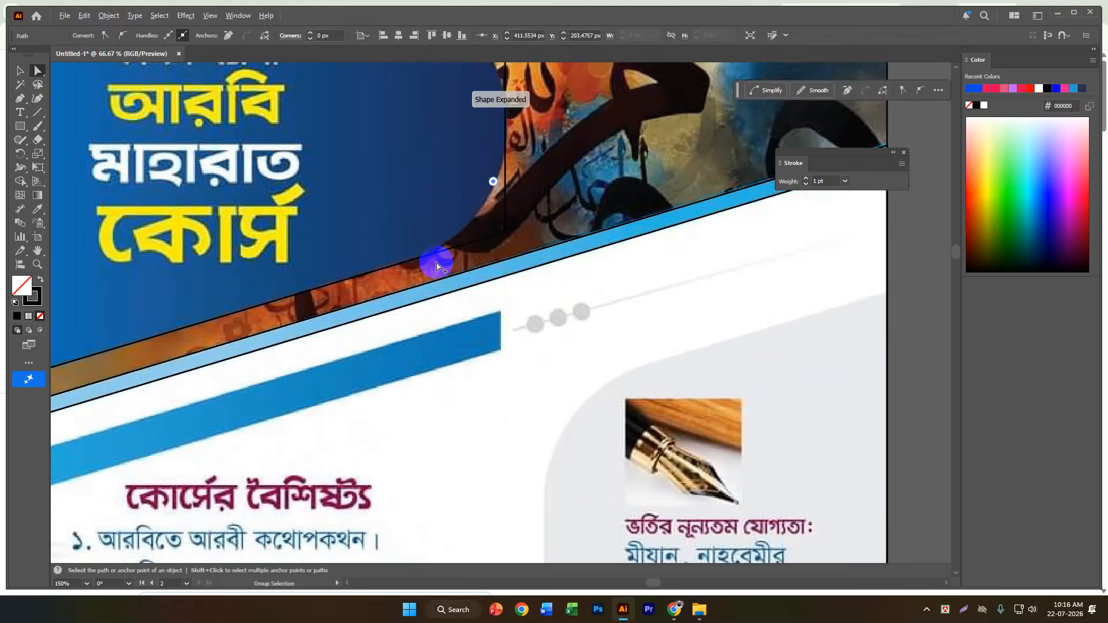
pyautogui.scroll(-2, 437, 262)
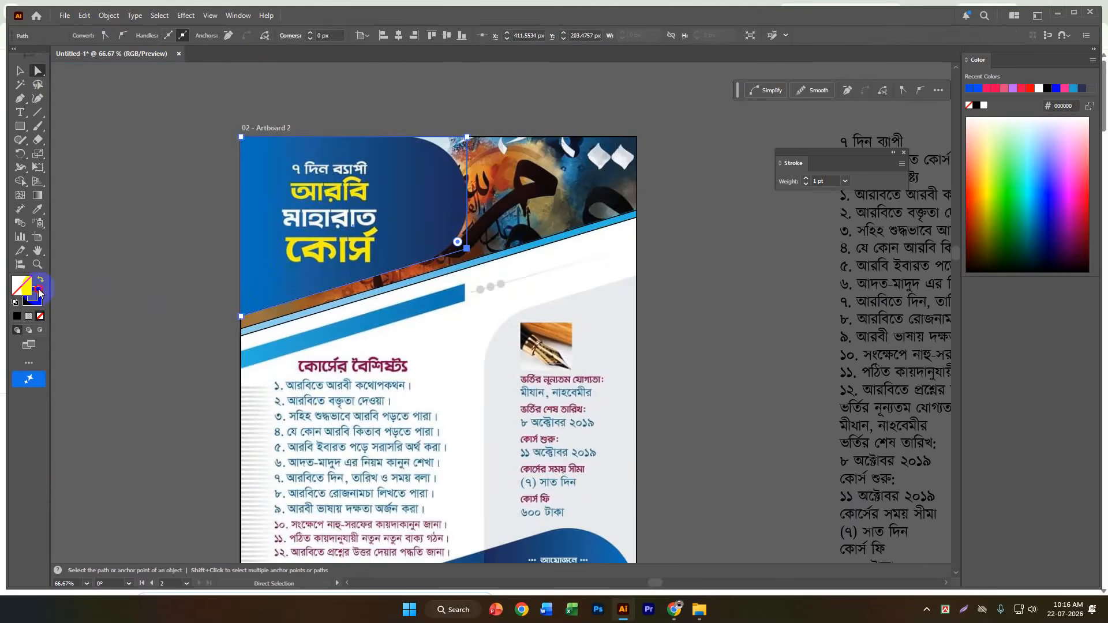
# Set the title panel outline's stroke color to white (ffffff).
pyautogui.doubleClick(38, 296)
pyautogui.moveTo(197, 402); pyautogui.dragTo(60, 320)
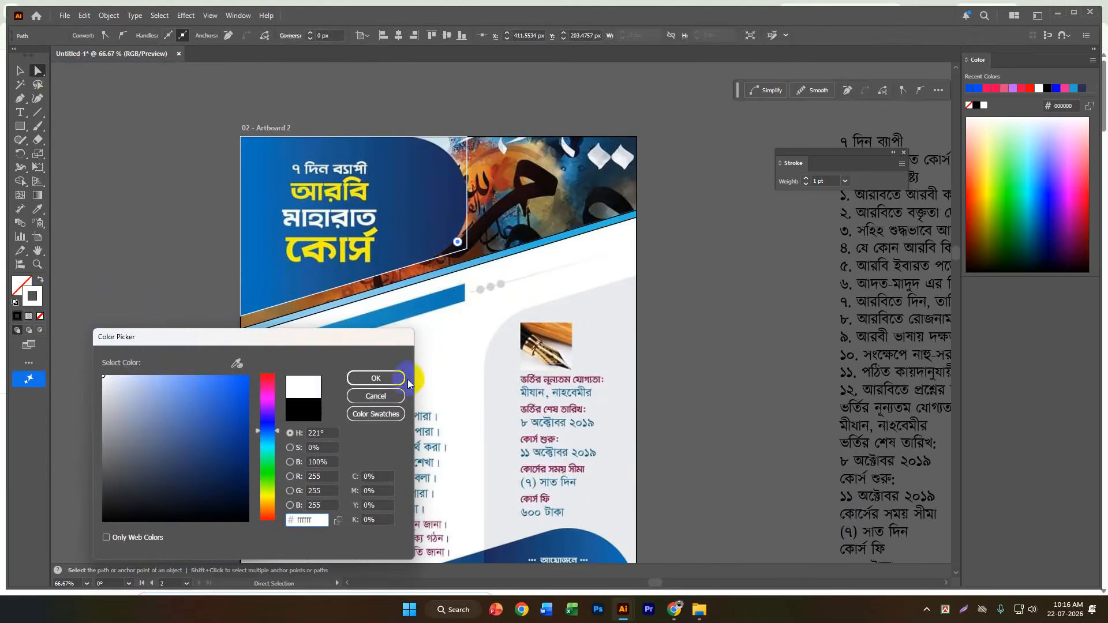
pyautogui.click(376, 378)
# Round the title outline's two right corners to a radius of about 110.3 px to match the blue panel, and deselect it.
pyautogui.scroll(1, 470, 186)
pyautogui.click(470, 186)
pyautogui.click(466, 283)
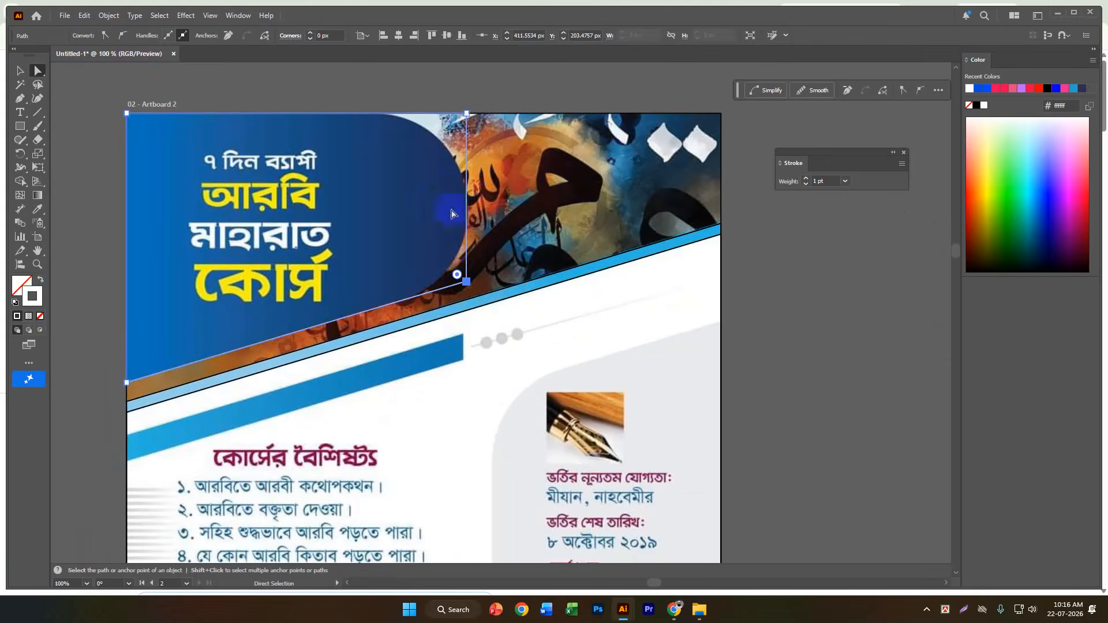
pyautogui.click(464, 121)
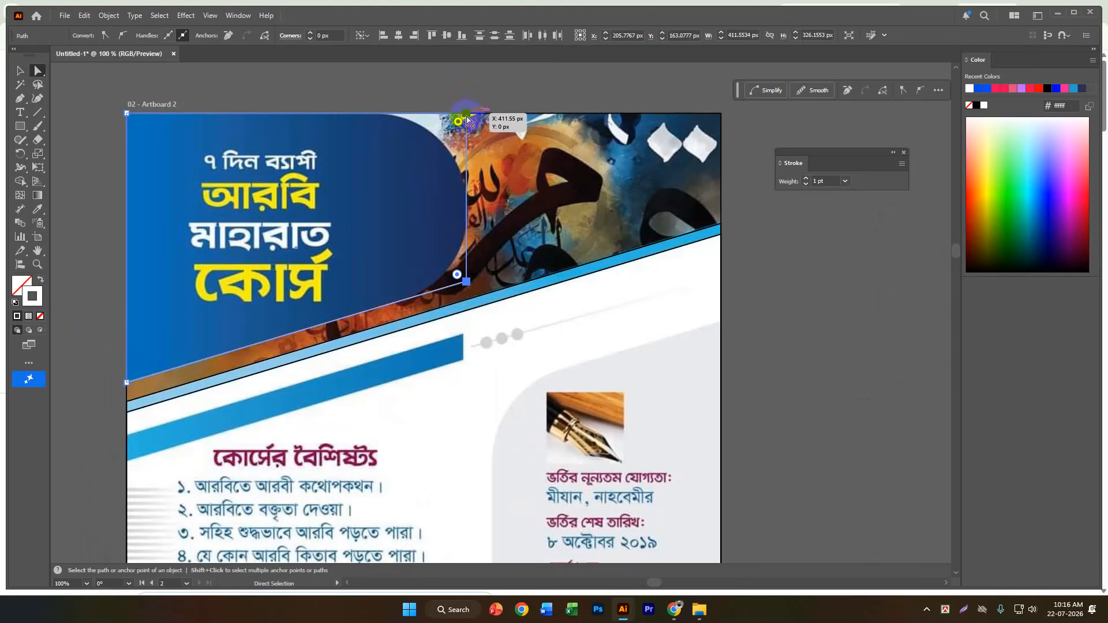
pyautogui.moveTo(460, 123); pyautogui.dragTo(373, 203)
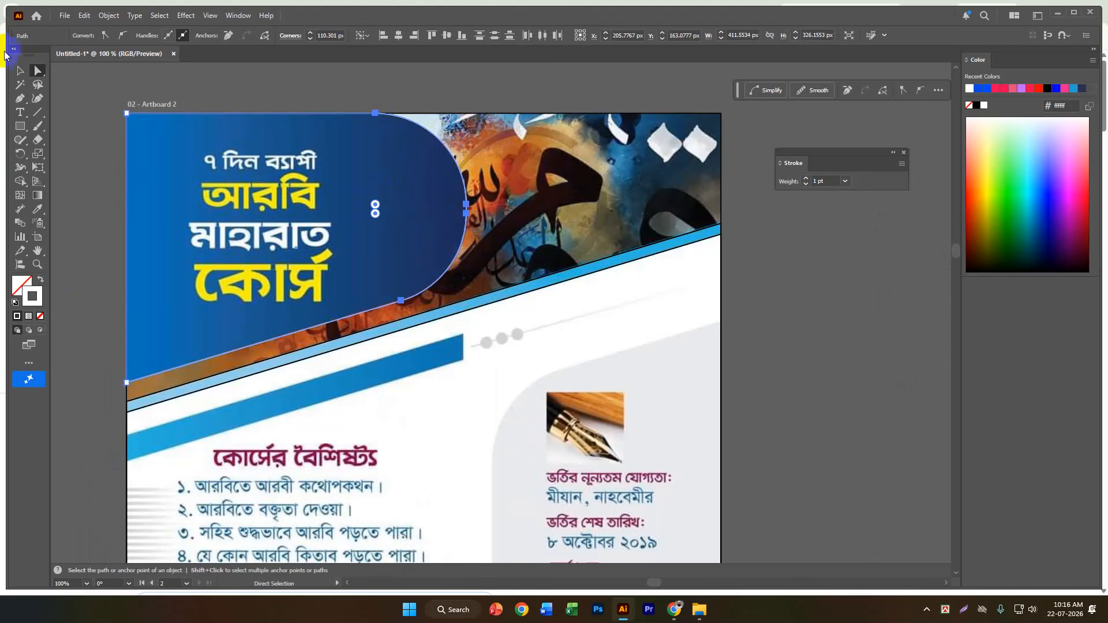
pyautogui.click(19, 70)
pyautogui.click(756, 241)
# Draw a rectangle about 279.1 x 616.1 px over the grey info panel, starting from the artboard's right edge.
pyautogui.keyDown('alt'); pyautogui.scroll(-1, 456, 227); pyautogui.keyUp('alt')
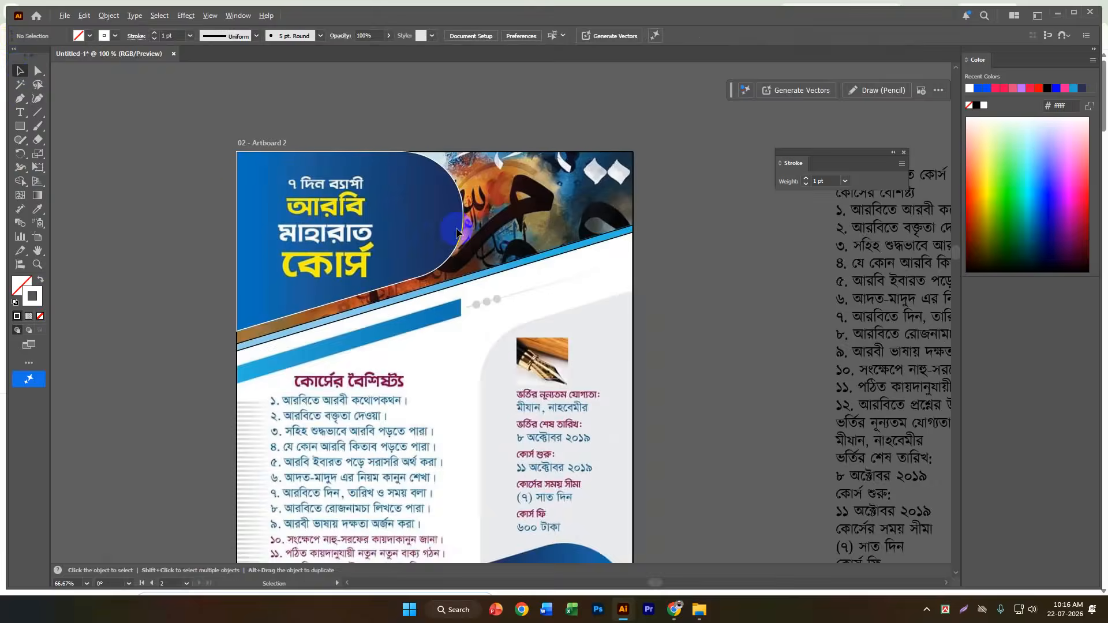
pyautogui.scroll(-2, 456, 227)
pyautogui.scroll(-3, 456, 227)
pyautogui.keyDown('alt'); pyautogui.scroll(-2, 571, 489); pyautogui.keyUp('alt')
pyautogui.scroll(-3, 571, 473)
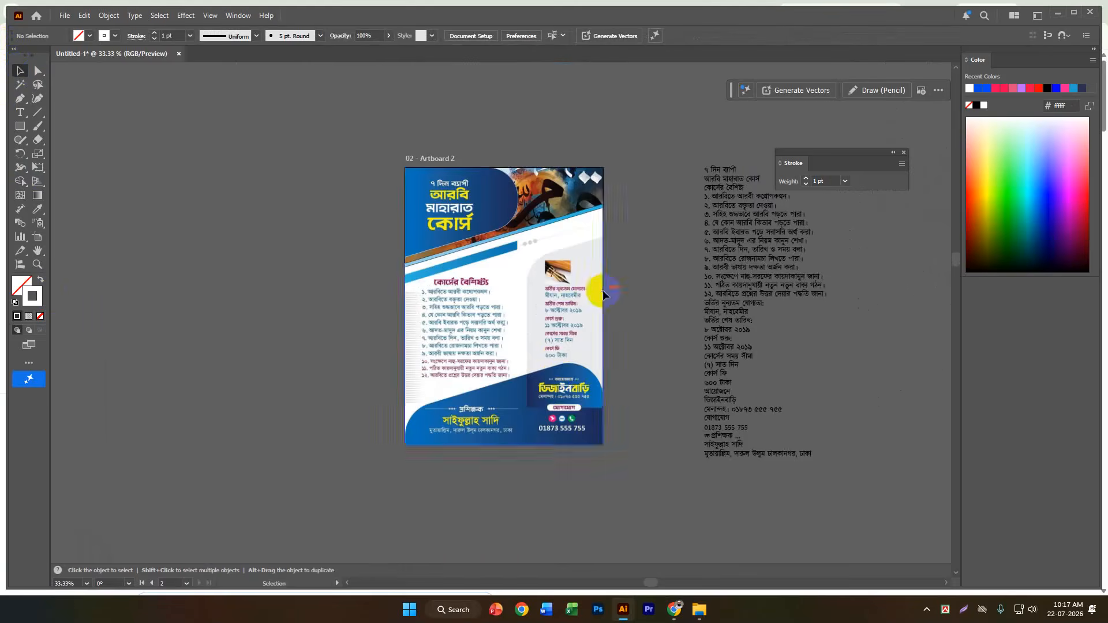
pyautogui.keyDown('alt'); pyautogui.scroll(2, 601, 267); pyautogui.keyUp('alt')
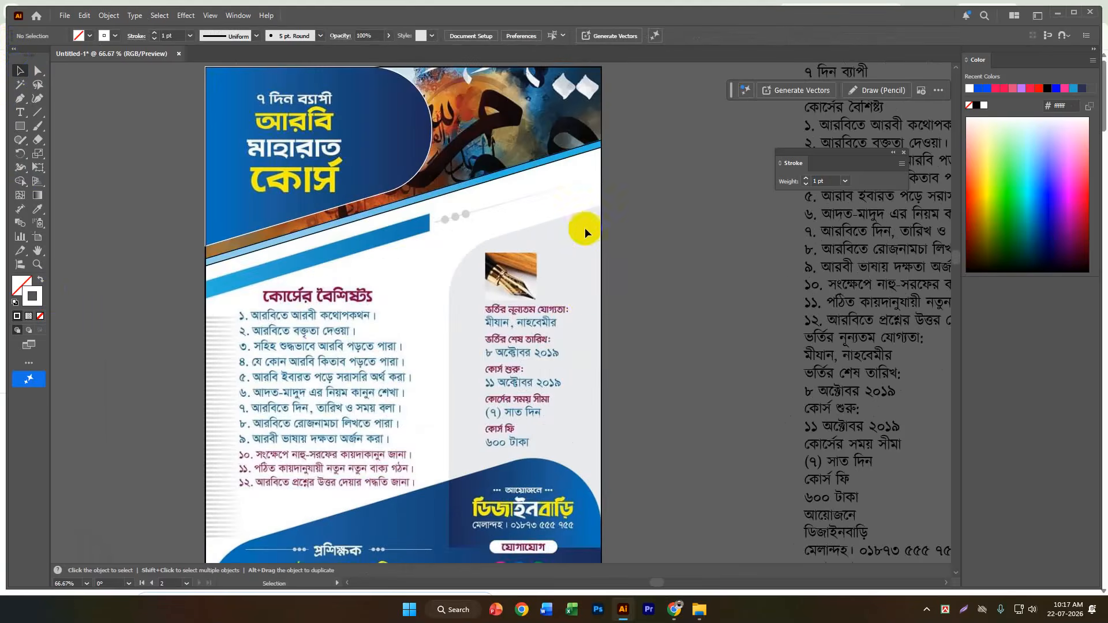
pyautogui.click(18, 129)
pyautogui.keyDown('alt'); pyautogui.scroll(-1, 429, 307); pyautogui.keyUp('alt')
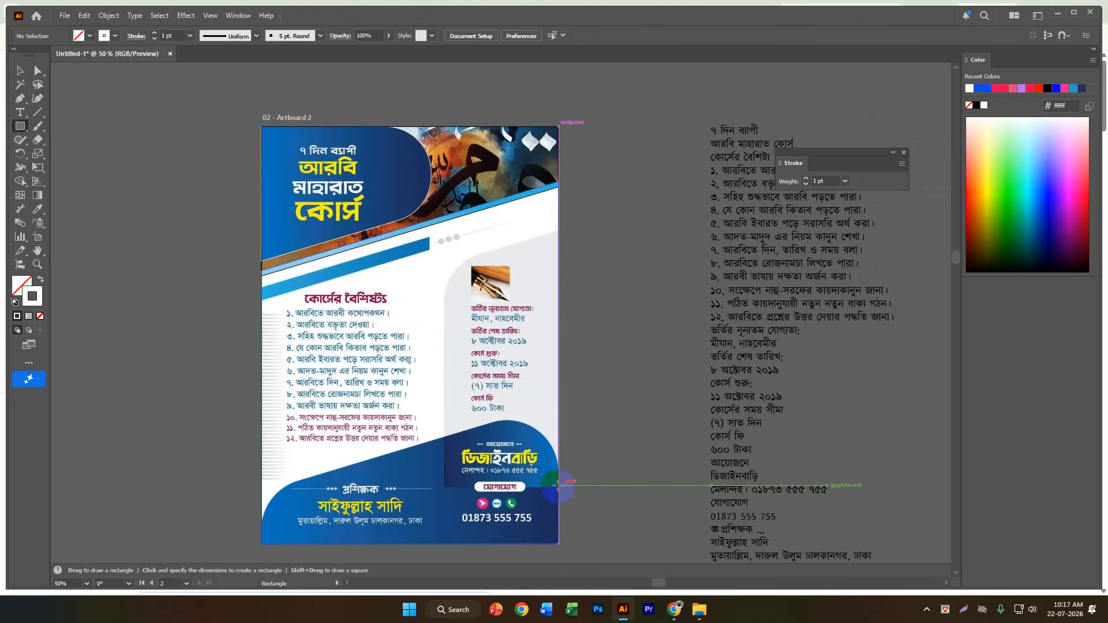
pyautogui.moveTo(558, 487); pyautogui.dragTo(442, 231)
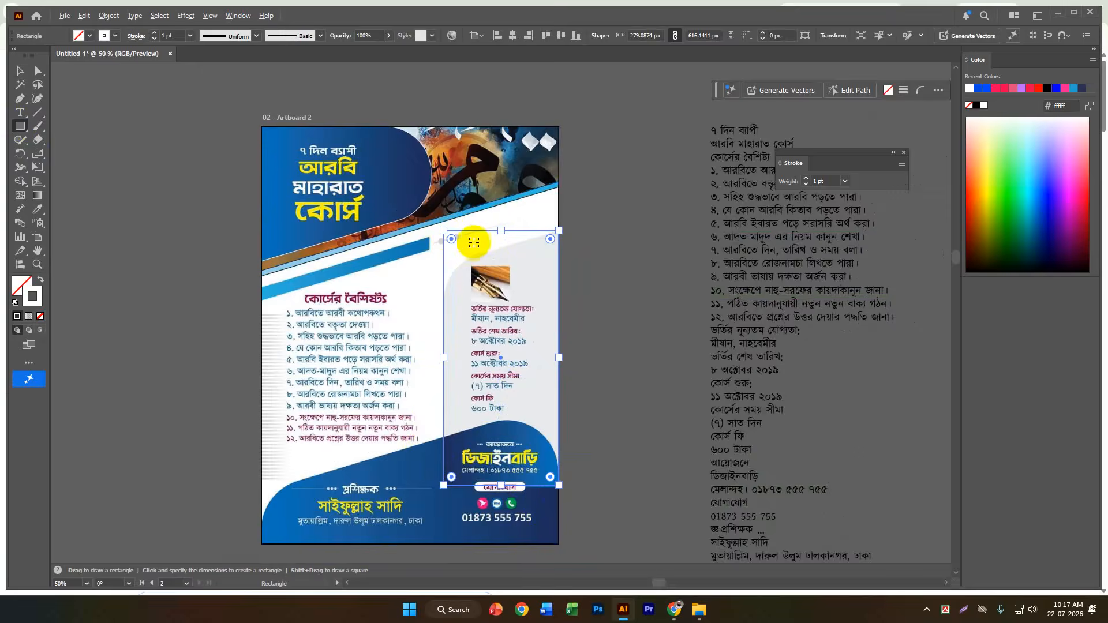
# Lower the grey panel outline's top-left anchor to follow the slanted upper edge and round that corner to about 127.3 px.
pyautogui.keyDown('alt'); pyautogui.scroll(1, 470, 239); pyautogui.keyUp('alt')
pyautogui.keyDown('alt'); pyautogui.scroll(1, 502, 255); pyautogui.keyUp('alt')
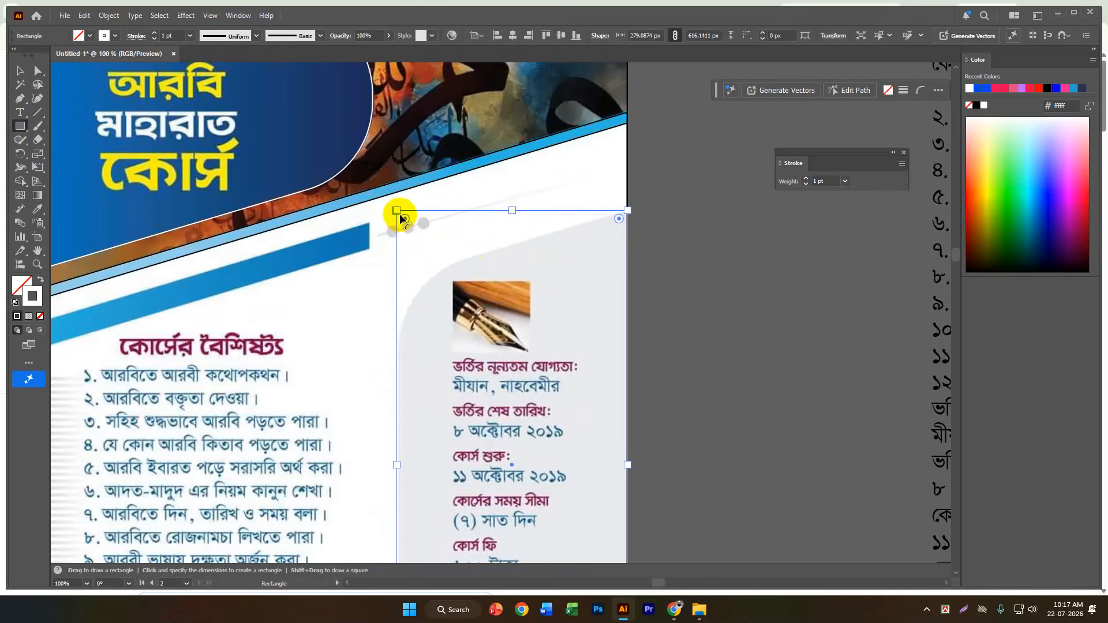
pyautogui.press('a')
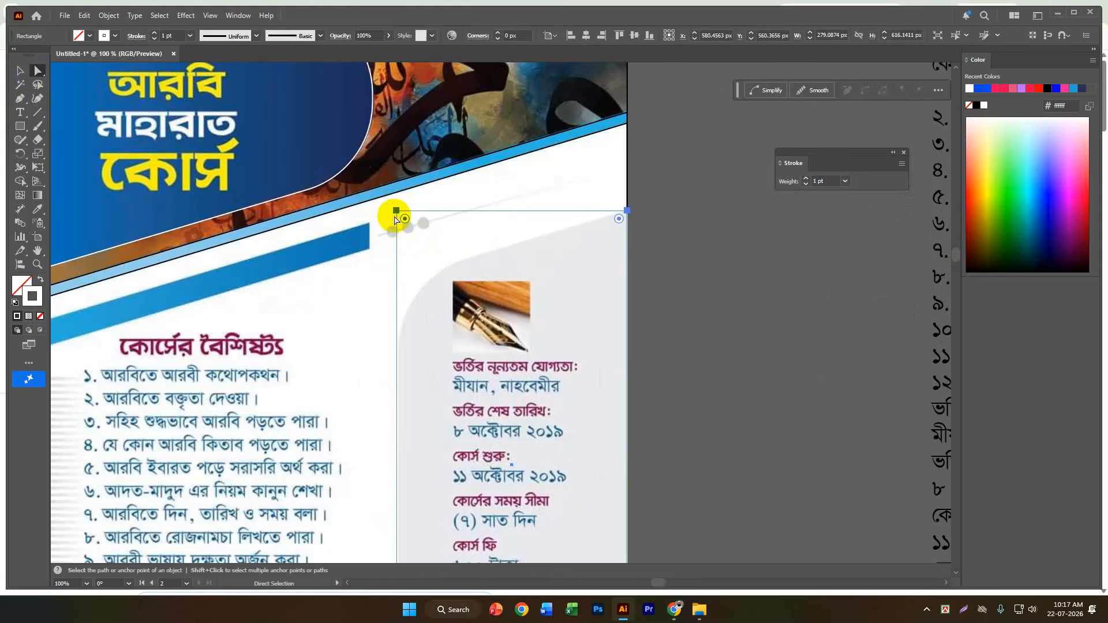
pyautogui.click(397, 211)
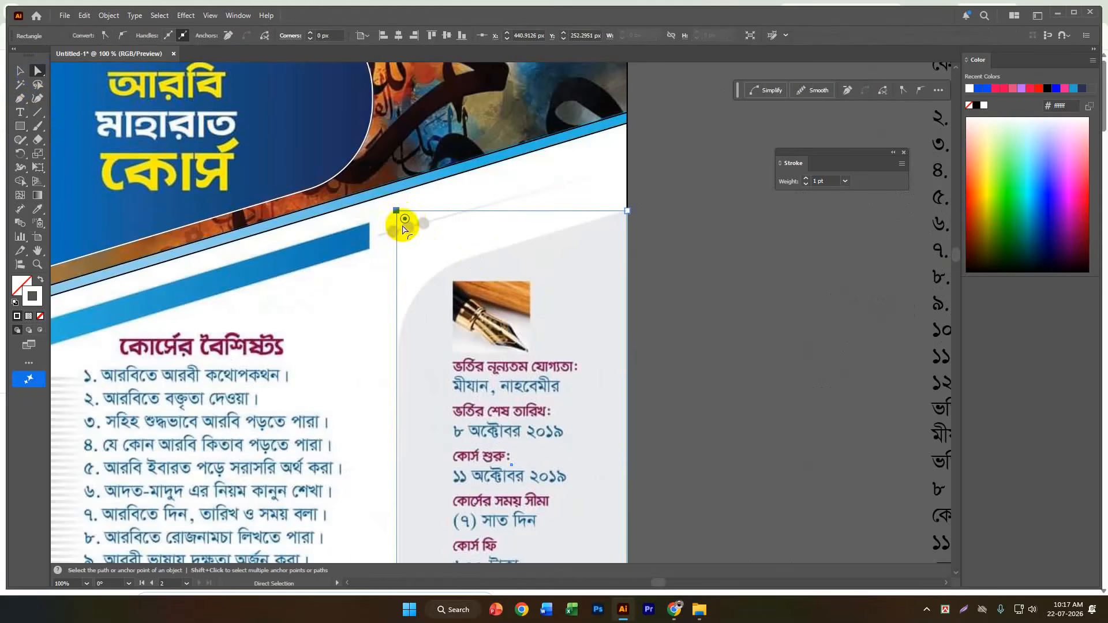
pyautogui.moveTo(397, 211); pyautogui.dragTo(495, 370)
pyautogui.scroll(-3, 593, 282)
pyautogui.scroll(-2, 593, 286)
pyautogui.scroll(3, 578, 383)
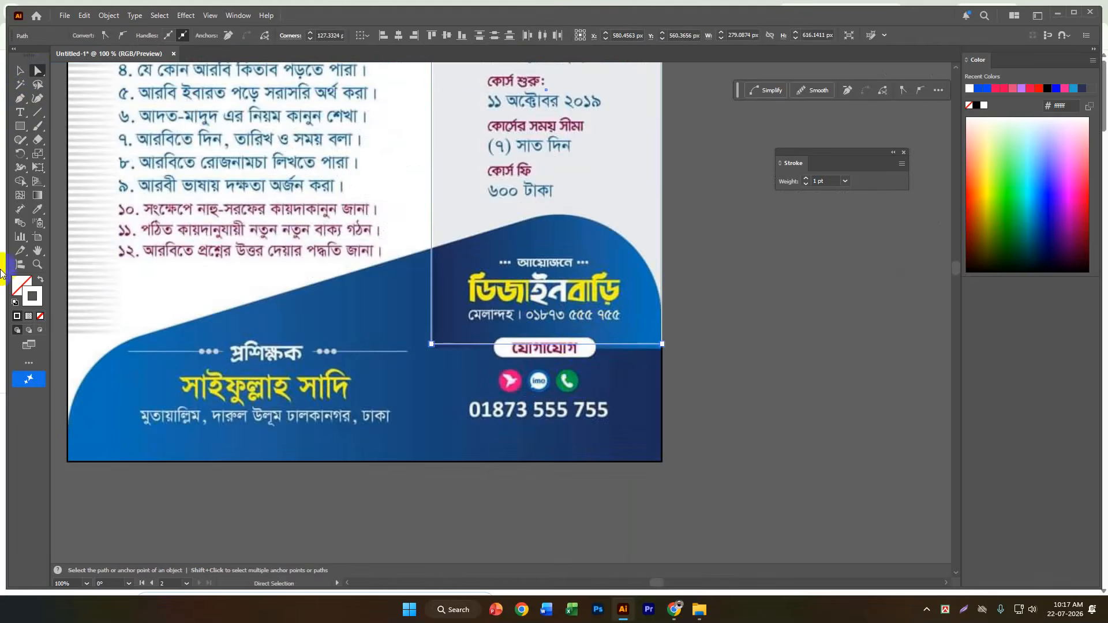
# Draw a rectangle about 720 x 301.1 px over the blue footer, starting from the artboard's bottom-right corner.
pyautogui.click(20, 71)
pyautogui.click(20, 126)
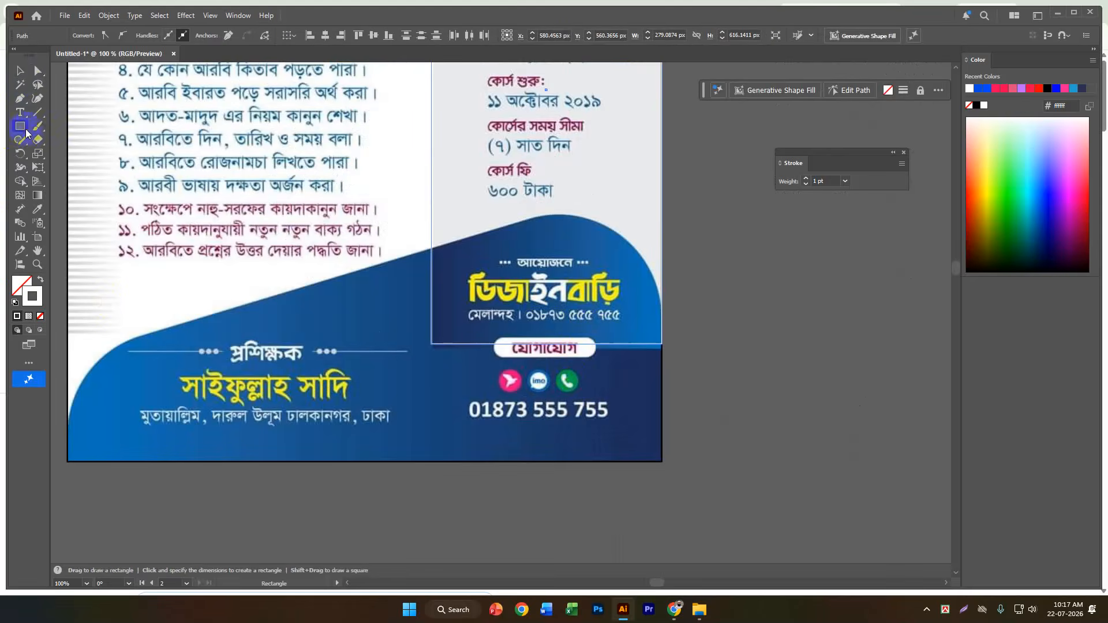
pyautogui.scroll(-1, 614, 310)
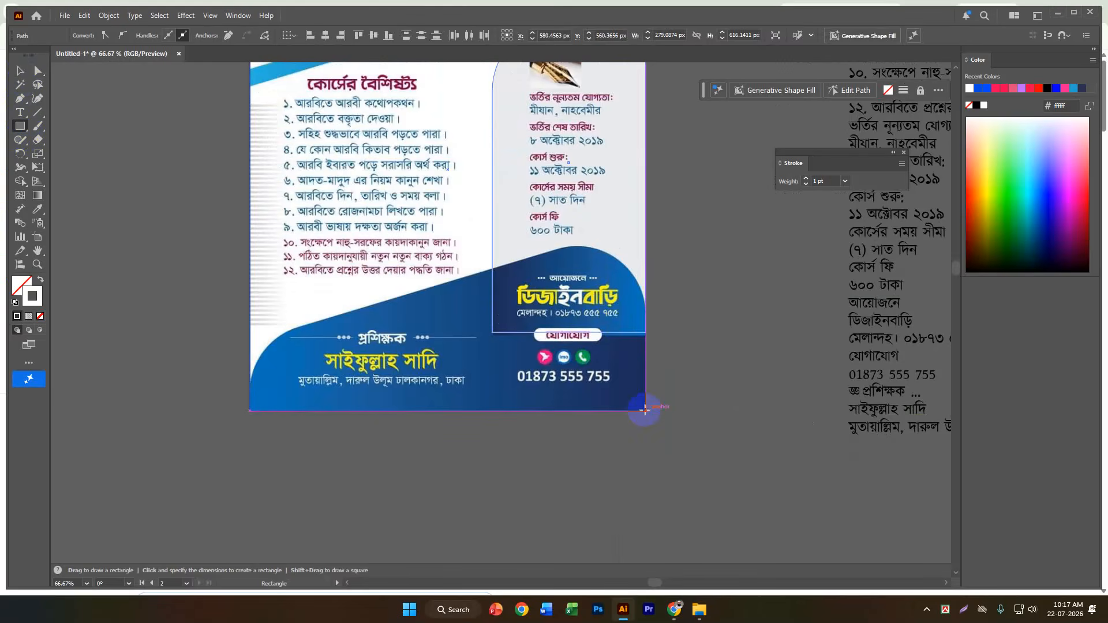
pyautogui.moveTo(644, 409); pyautogui.dragTo(248, 245)
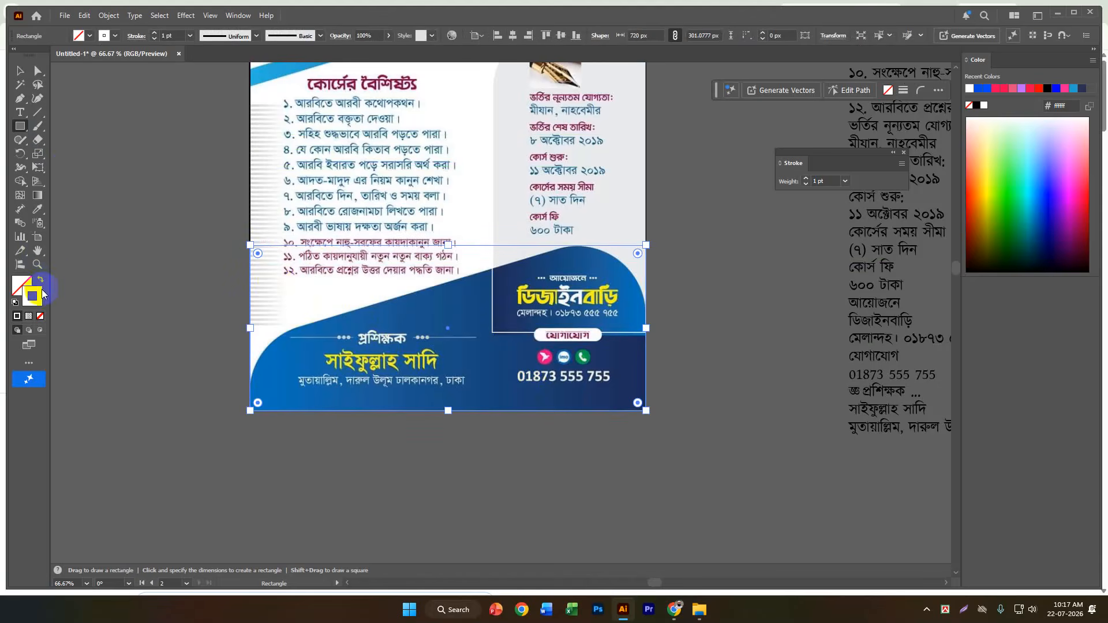
# Set the footer rectangle's stroke color to red (f7001e).
pyautogui.doubleClick(39, 295)
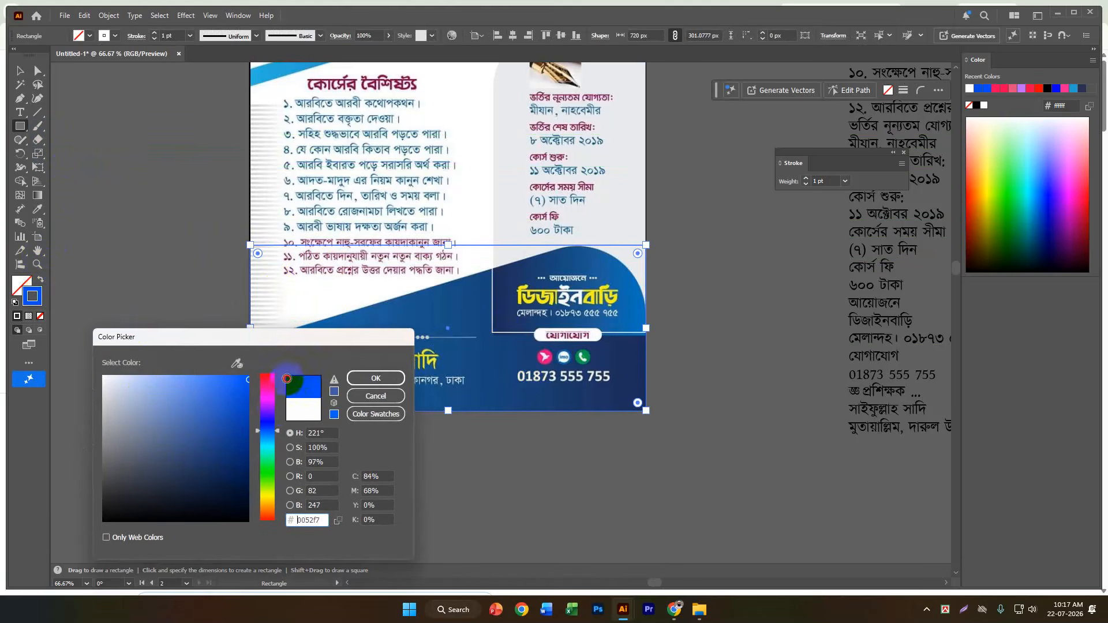
pyautogui.moveTo(288, 386); pyautogui.dragTo(276, 375)
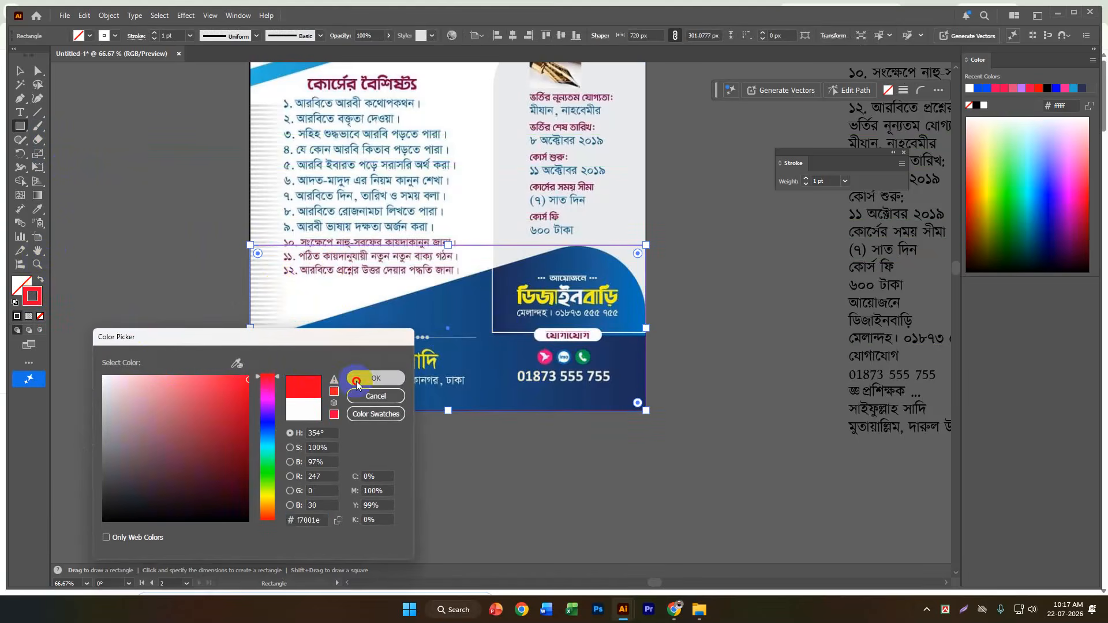
pyautogui.click(375, 378)
# Slant the footer outline's upper edge by moving its top-left anchor to Y about 882.2 px and top-right anchor to about 668.3 px.
pyautogui.scroll(1, 354, 293)
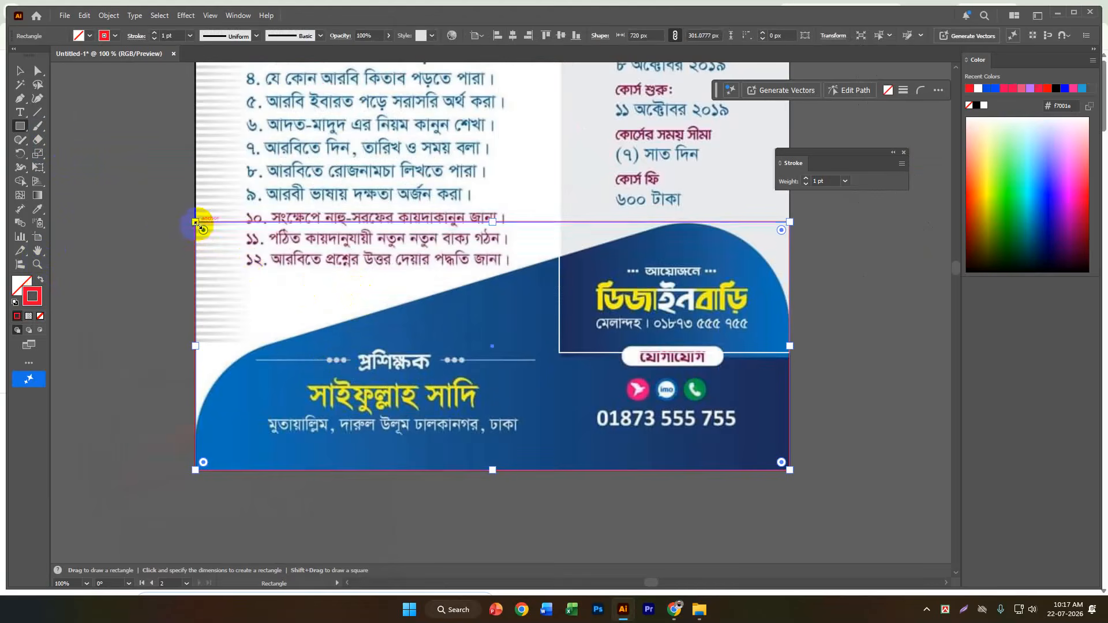
pyautogui.click(38, 70)
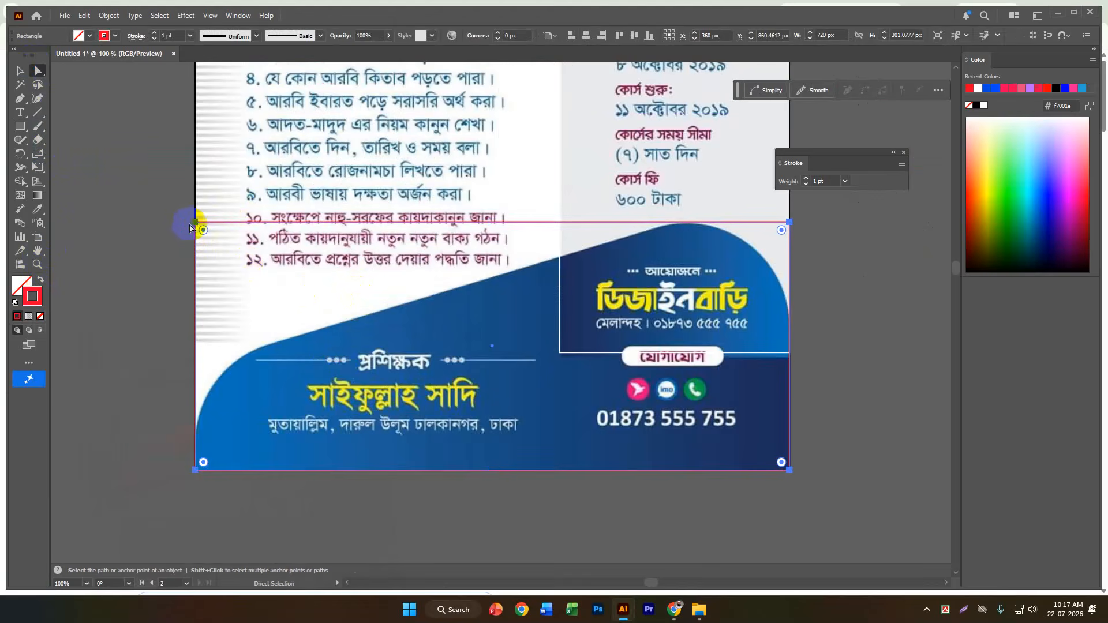
pyautogui.click(196, 223)
pyautogui.moveTo(199, 227); pyautogui.dragTo(207, 368)
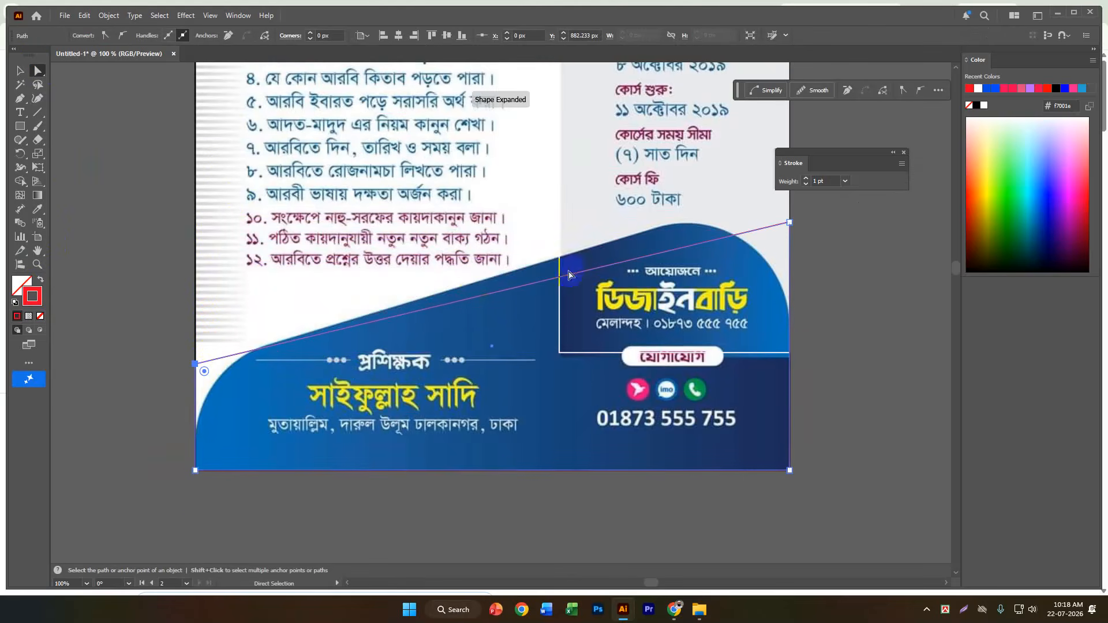
pyautogui.scroll(2, 804, 217)
pyautogui.moveTo(790, 262); pyautogui.dragTo(792, 230)
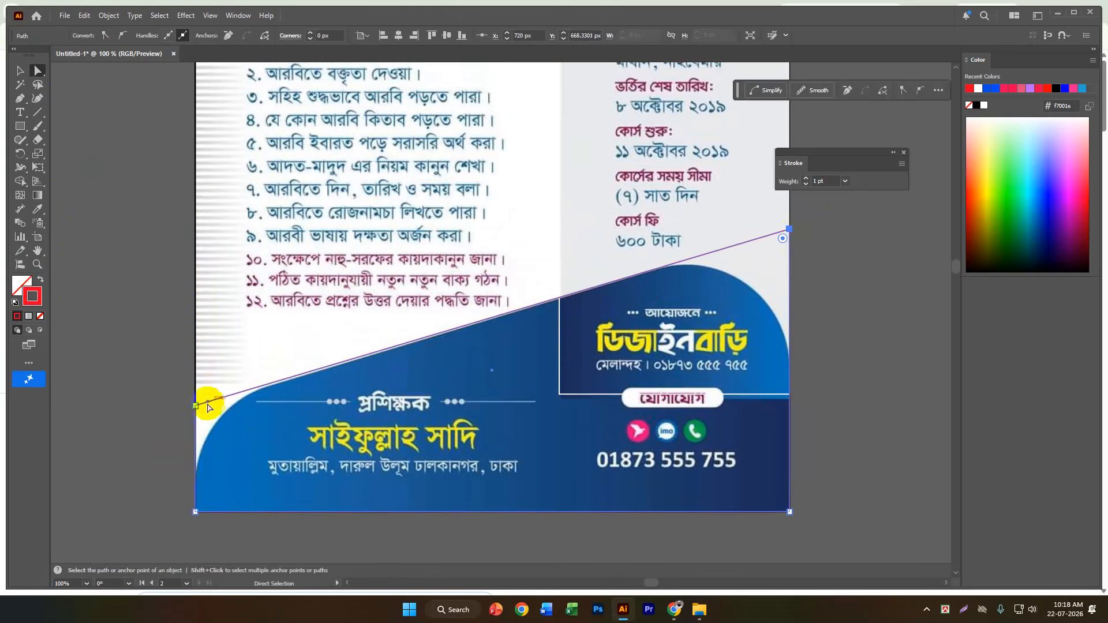
# Round the footer outline's top-left corner to about 119.6 px and its top-right corner to about 125 px, and deselect it.
pyautogui.moveTo(200, 410); pyautogui.dragTo(312, 460)
pyautogui.click(786, 235)
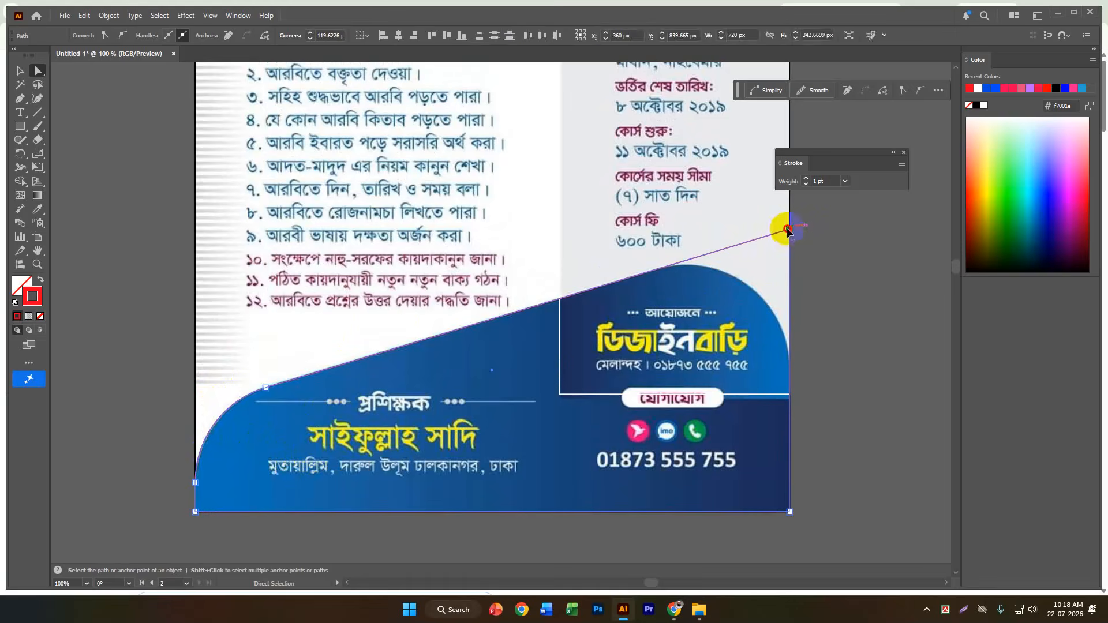
pyautogui.moveTo(782, 238); pyautogui.dragTo(693, 376)
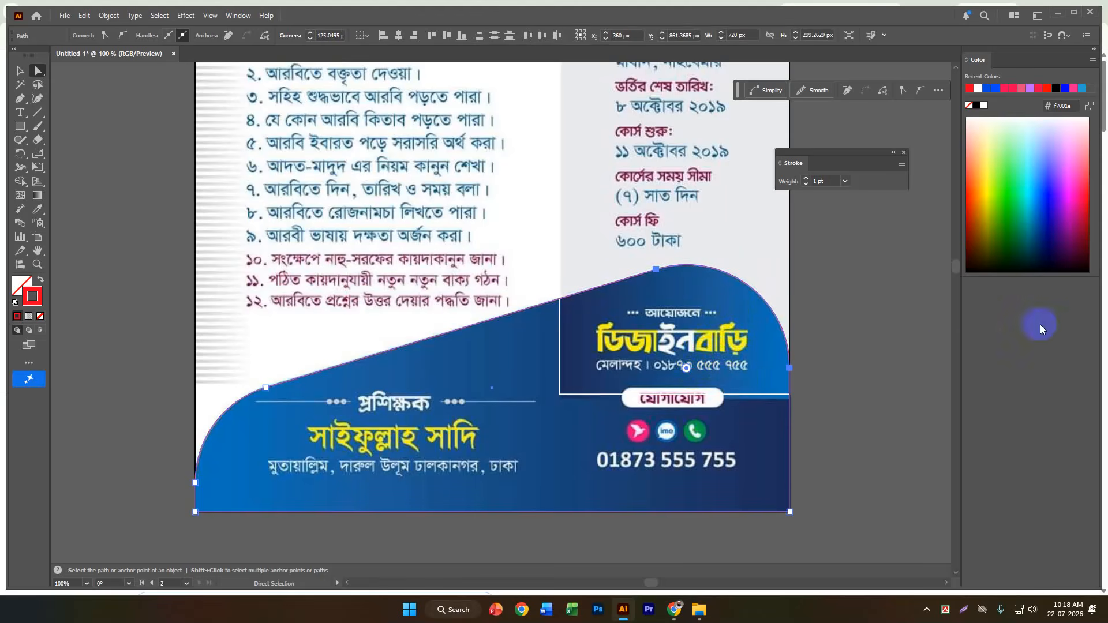
pyautogui.click(22, 71)
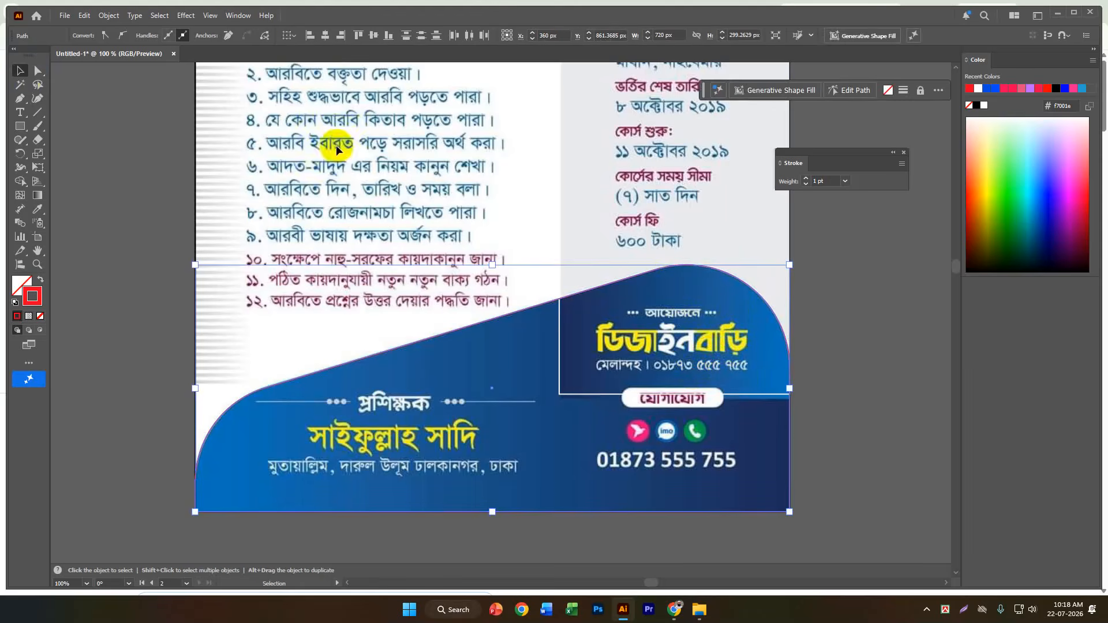
pyautogui.click(893, 329)
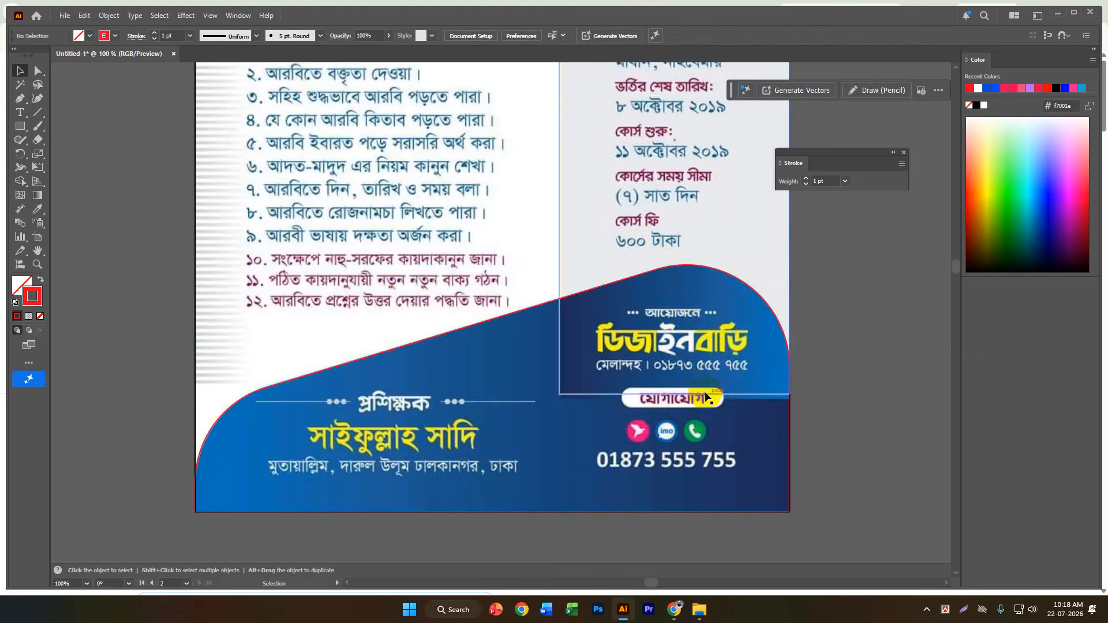
# Examine how closely the red footer outline and the white side panel outline follow the reference flyer's shapes.
pyautogui.click(705, 397)
pyautogui.moveTo(676, 395); pyautogui.dragTo(681, 399)
pyautogui.click(864, 361)
pyautogui.scroll(-2, 496, 322)
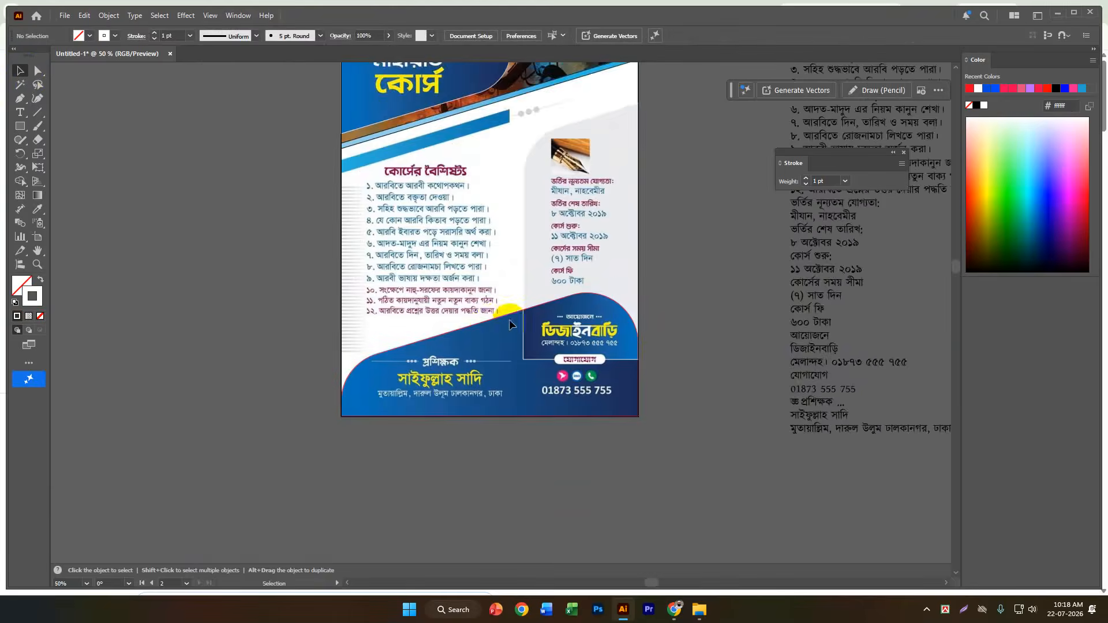
pyautogui.scroll(3, 640, 335)
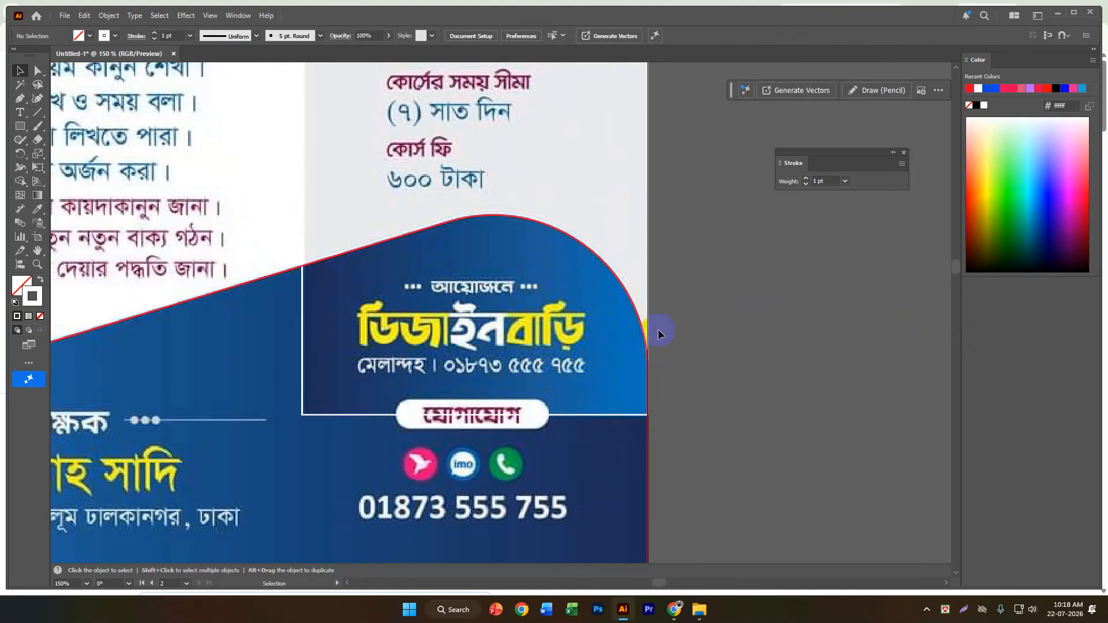
pyautogui.scroll(-2, 664, 329)
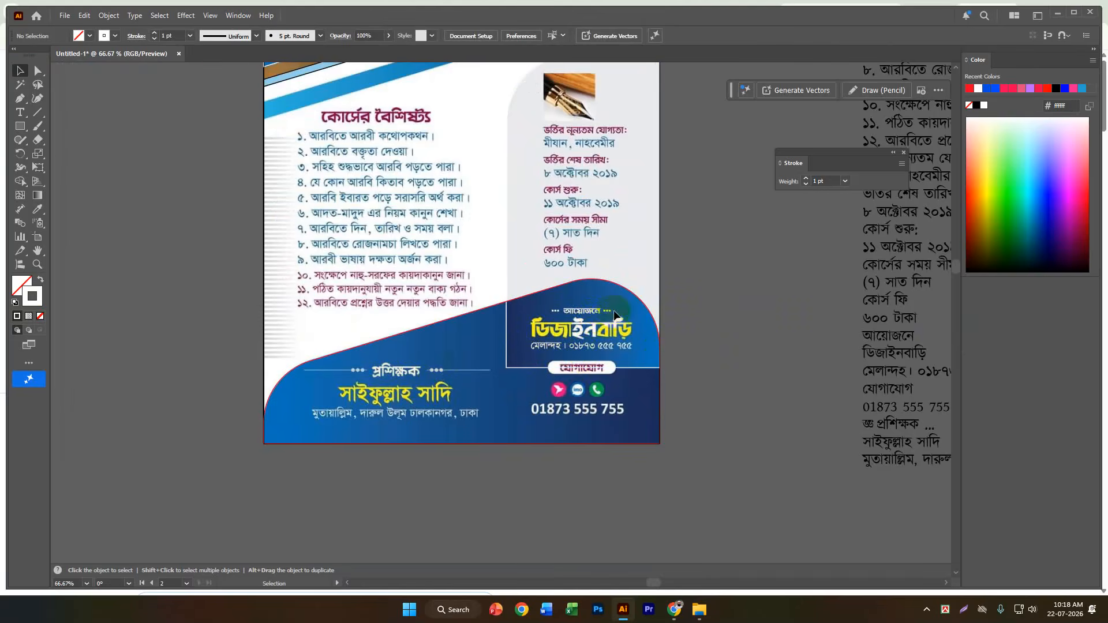
pyautogui.scroll(2, 602, 322)
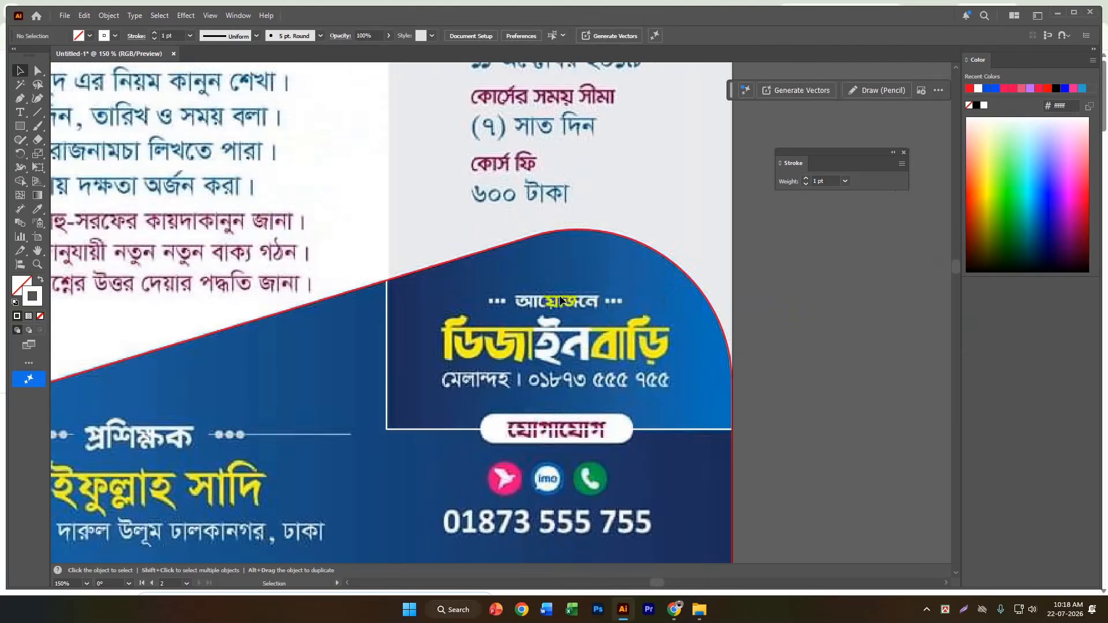
pyautogui.scroll(-1, 596, 263)
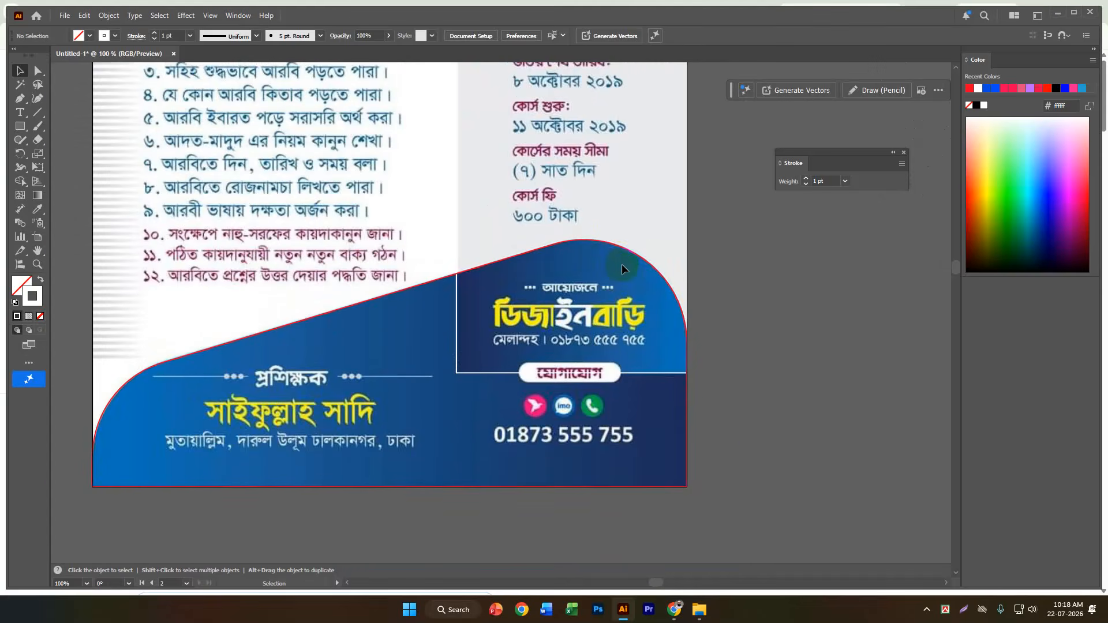
pyautogui.scroll(3, 621, 265)
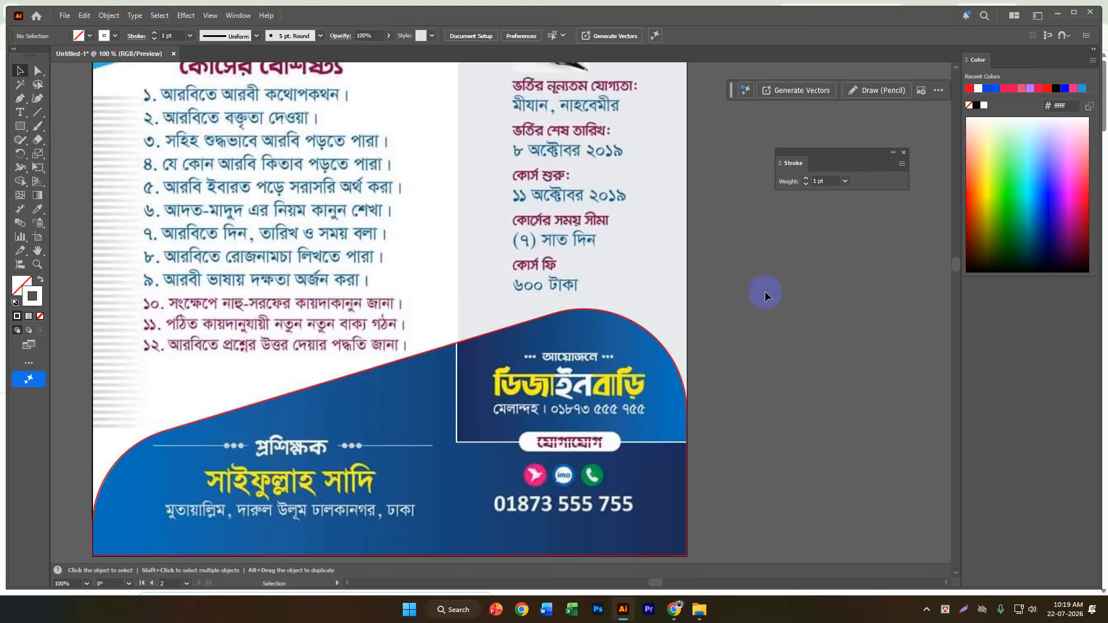
pyautogui.scroll(2, 613, 393)
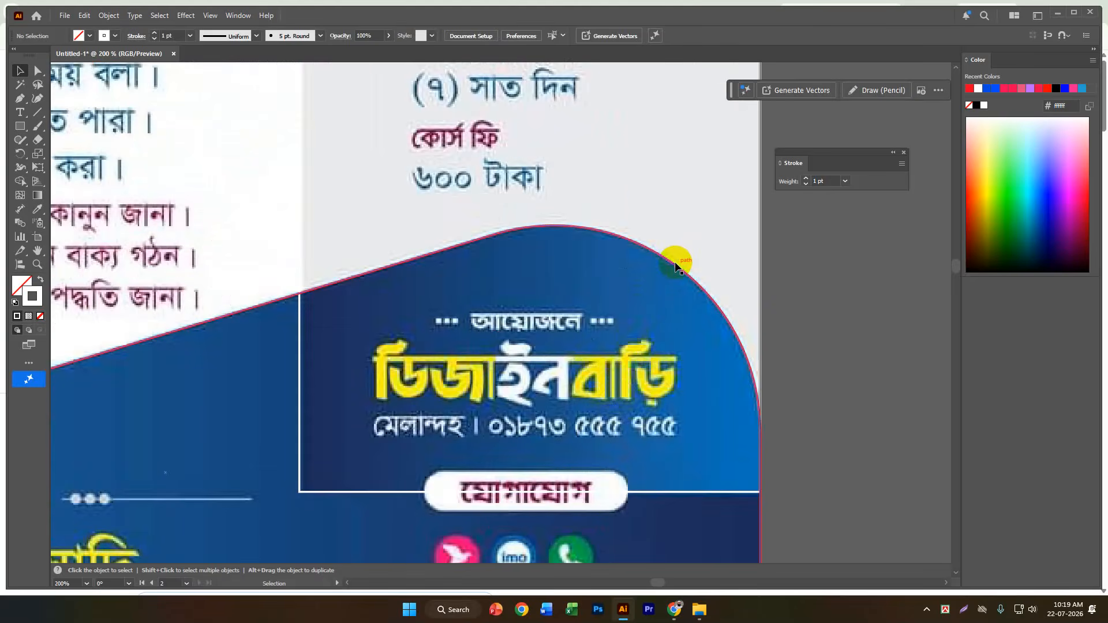
pyautogui.click(299, 438)
pyautogui.click(300, 438)
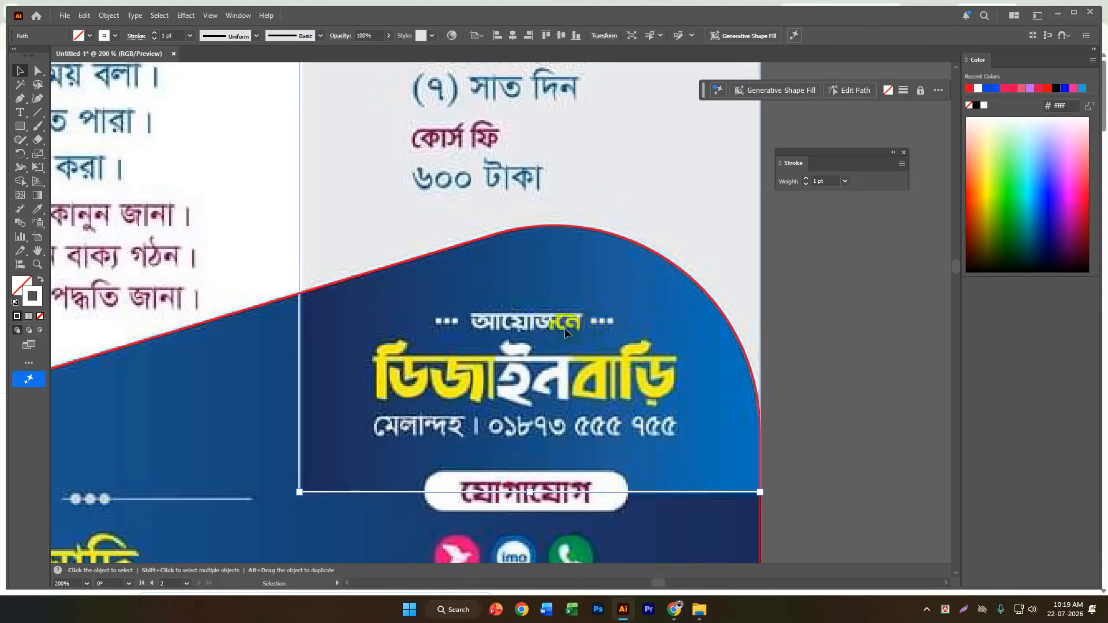
pyautogui.scroll(-4, 537, 320)
pyautogui.click(661, 300)
# Unlock all objects and delete the reference flyer image, keeping the traced outlines on Artboard 2.
pyautogui.scroll(-1, 661, 300)
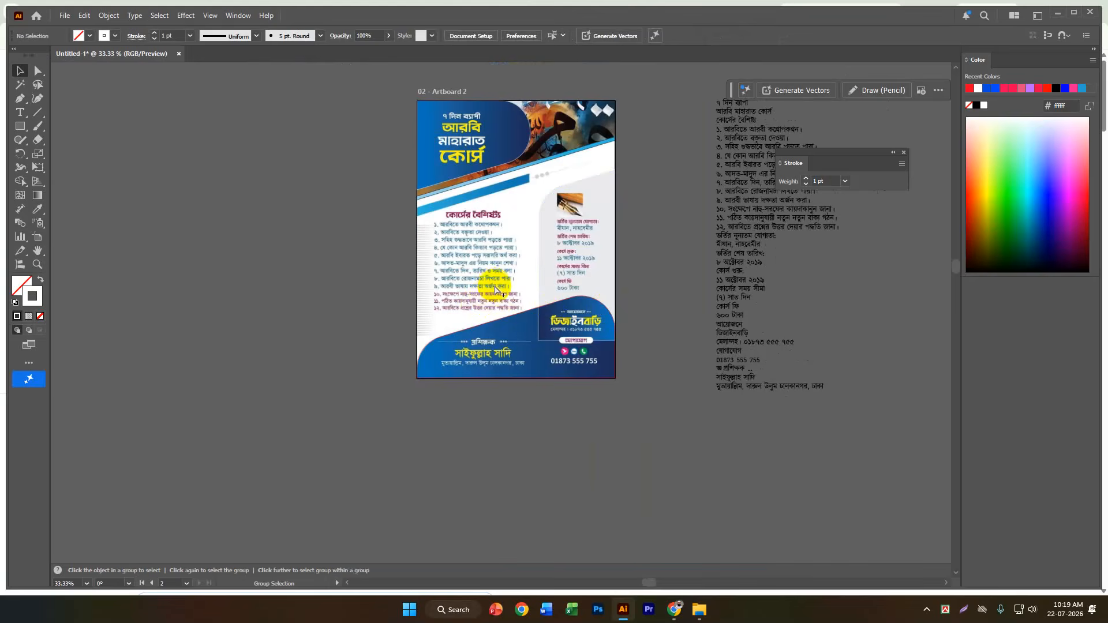
pyautogui.hotkey('ctrl', 'alt', '2')
pyautogui.click(667, 224)
pyautogui.click(505, 268)
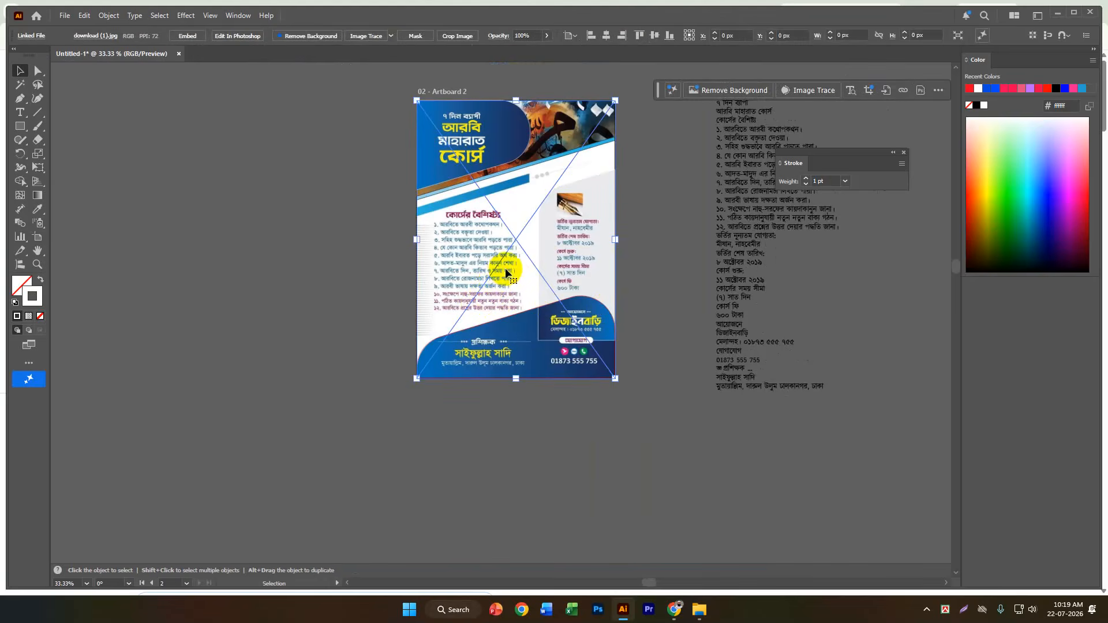
pyautogui.press('a')
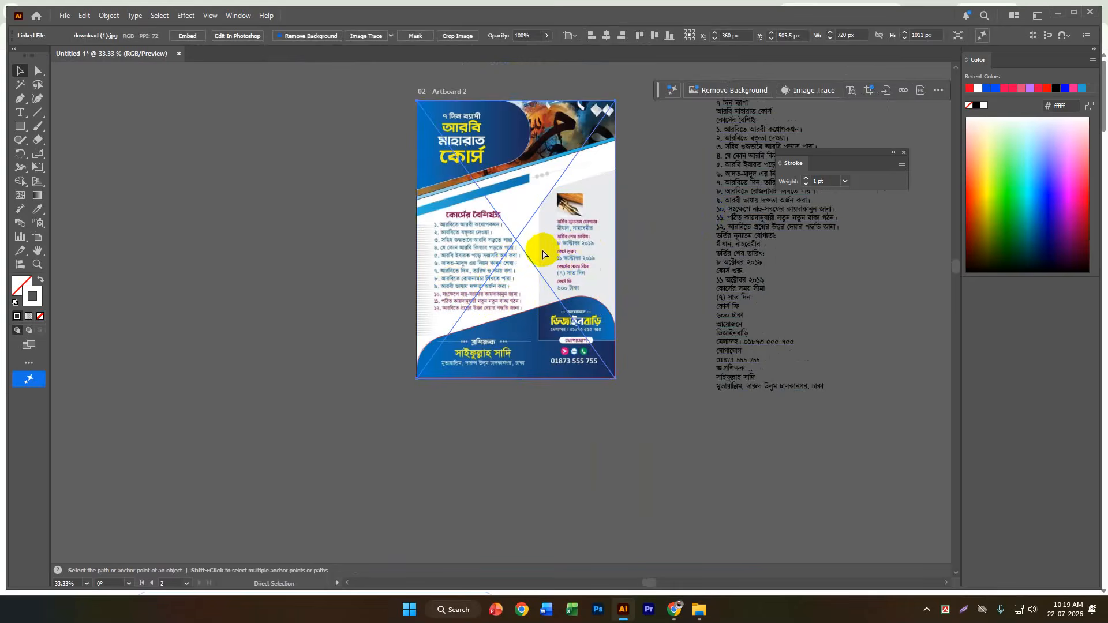
pyautogui.press('Delete')
pyautogui.press('v')
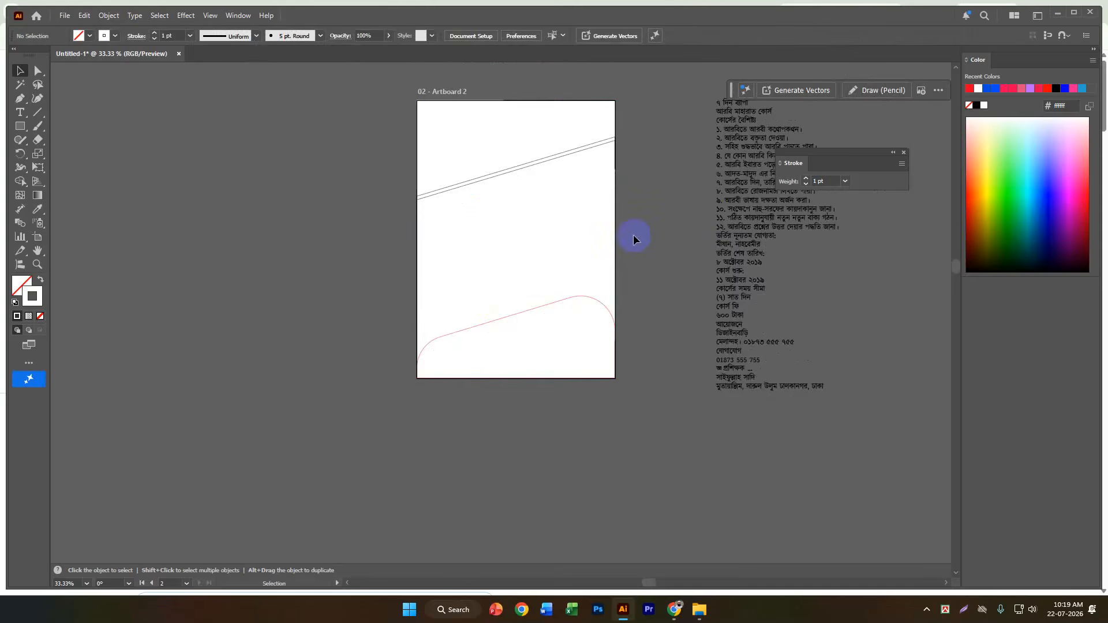
pyautogui.scroll(1, 634, 238)
pyautogui.scroll(1, 579, 230)
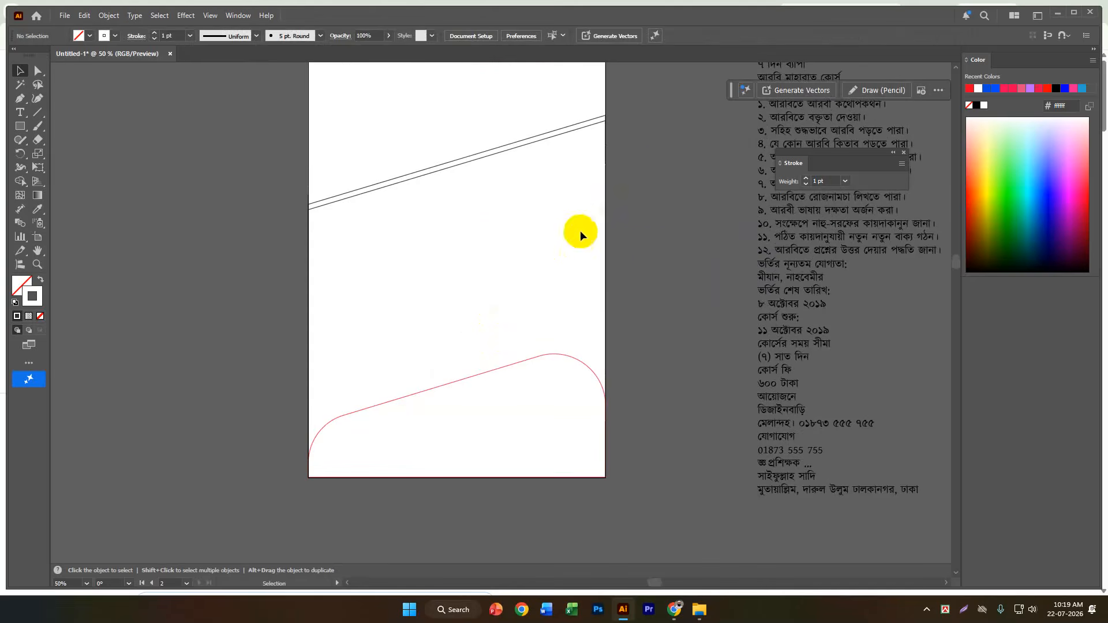
# Select the side panel outline together with the slanted band outlines, set their stroke to black (000000), and deselect.
pyautogui.click(559, 290)
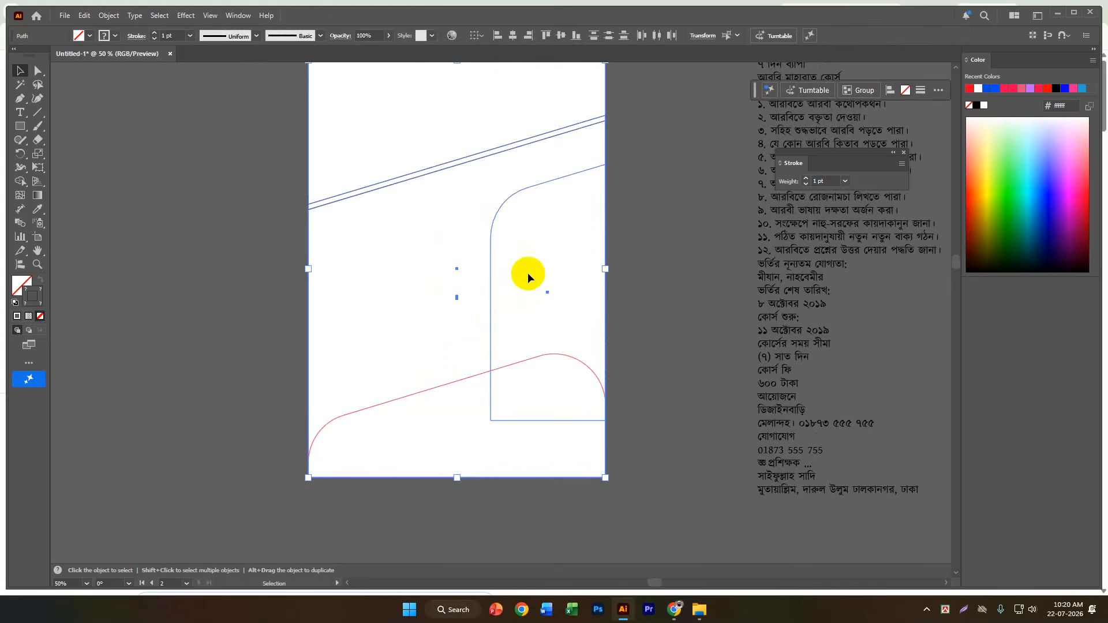
pyautogui.press('Delete')
pyautogui.moveTo(605, 224); pyautogui.dragTo(501, 289)
pyautogui.doubleClick(24, 289)
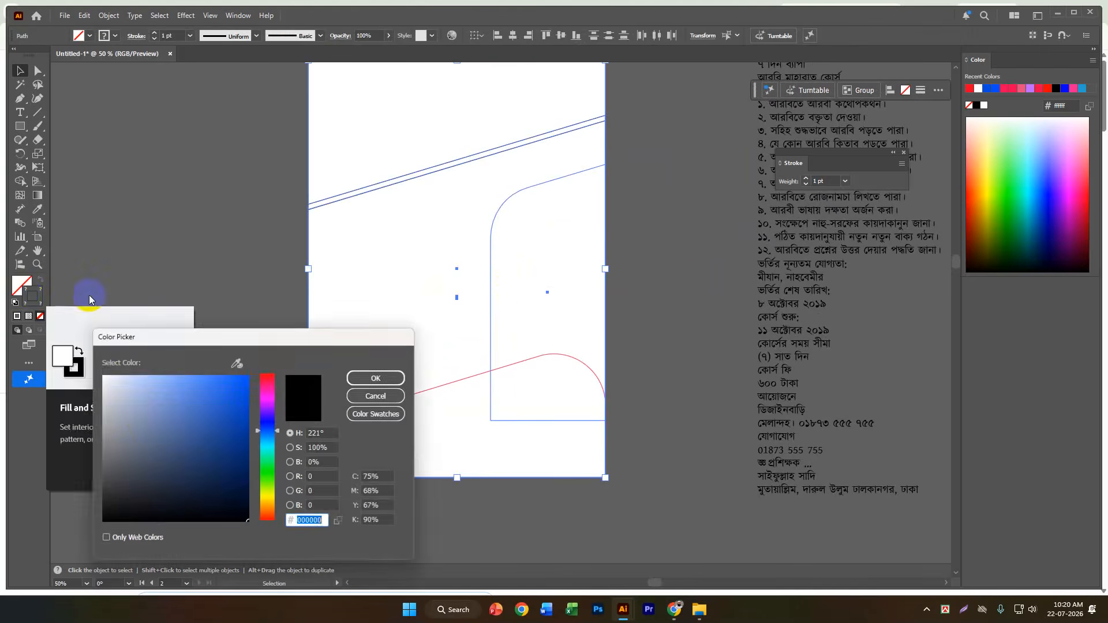
pyautogui.moveTo(138, 414); pyautogui.dragTo(11, 589)
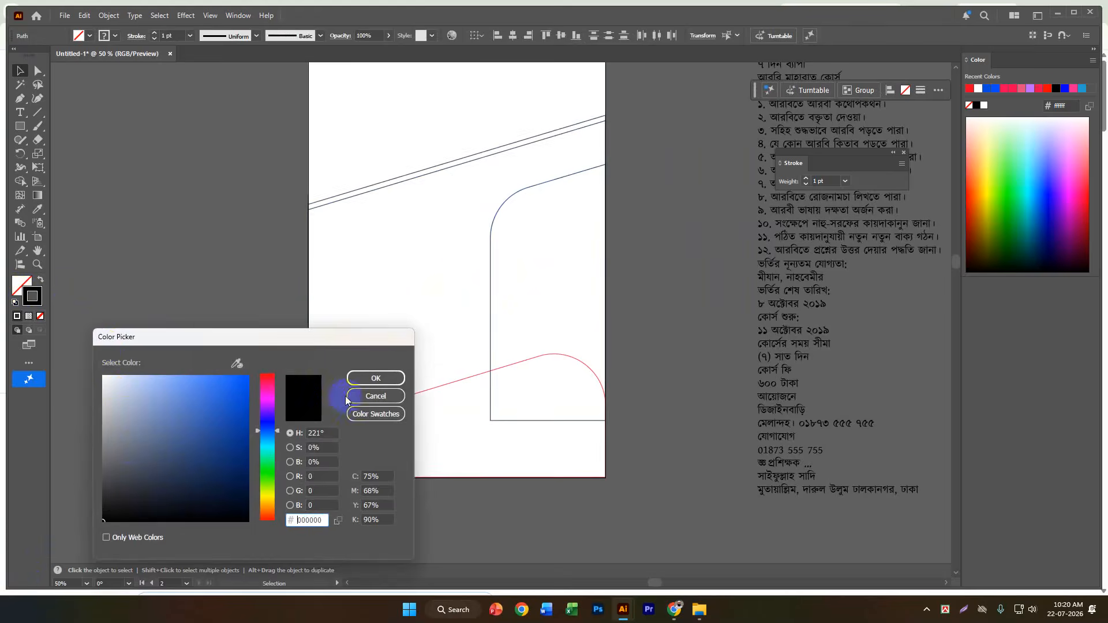
pyautogui.click(361, 379)
pyautogui.click(660, 346)
# Set the stroke of the rounded title panel outline at the artboard's upper-left corner to black (000000).
pyautogui.scroll(1, 615, 327)
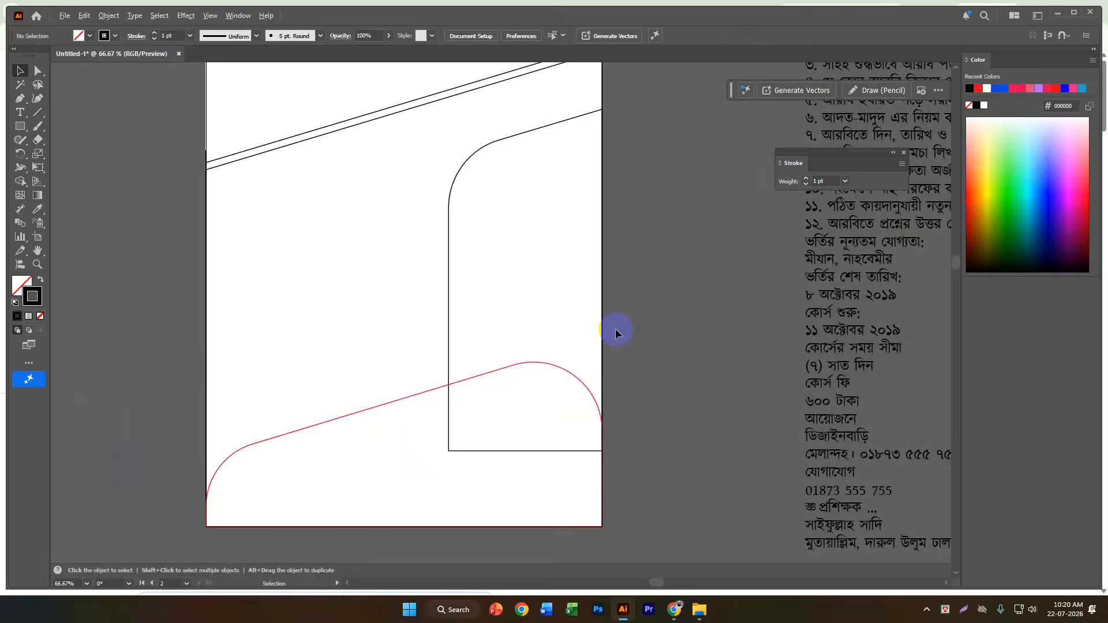
pyautogui.scroll(-1, 615, 328)
pyautogui.scroll(1, 467, 155)
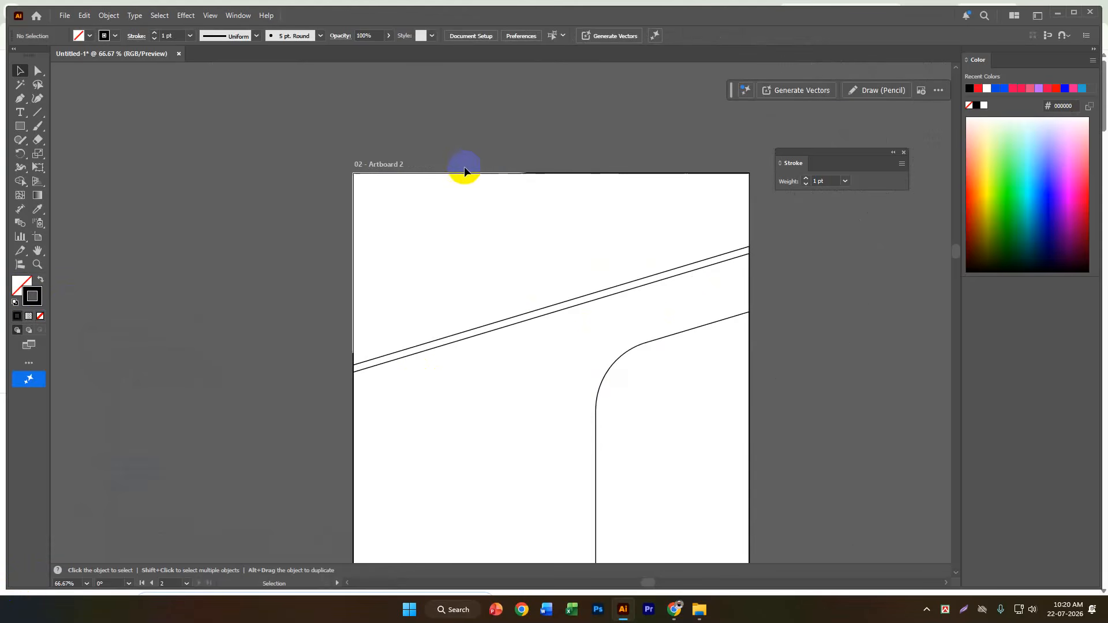
pyautogui.moveTo(227, 235); pyautogui.dragTo(444, 250)
pyautogui.doubleClick(22, 285)
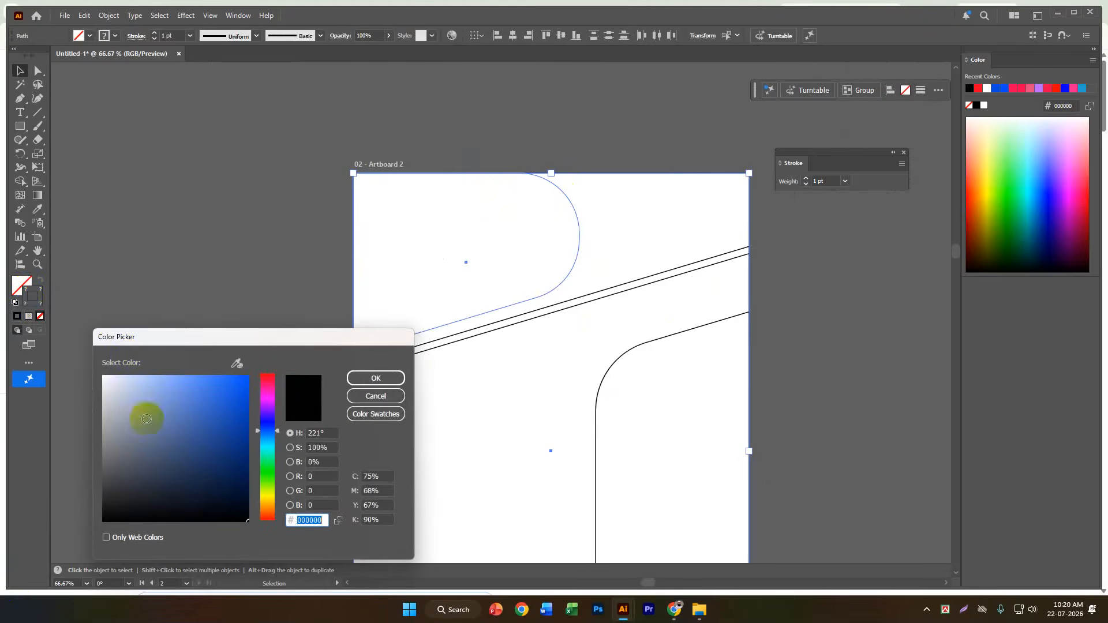
pyautogui.click(376, 378)
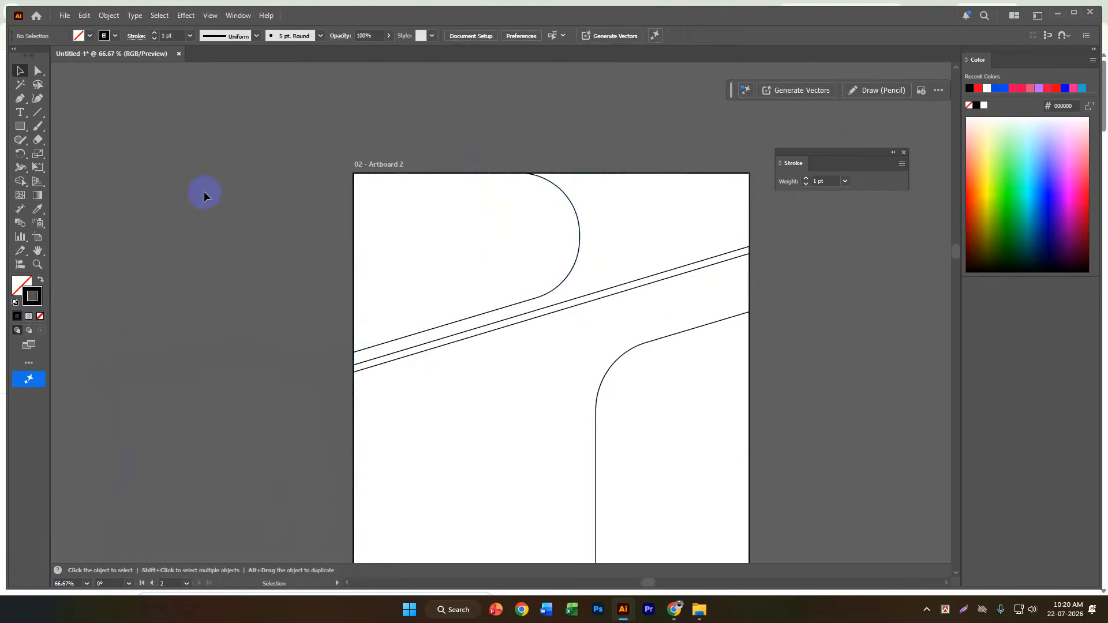
pyautogui.scroll(2, 629, 208)
pyautogui.scroll(-2, 629, 208)
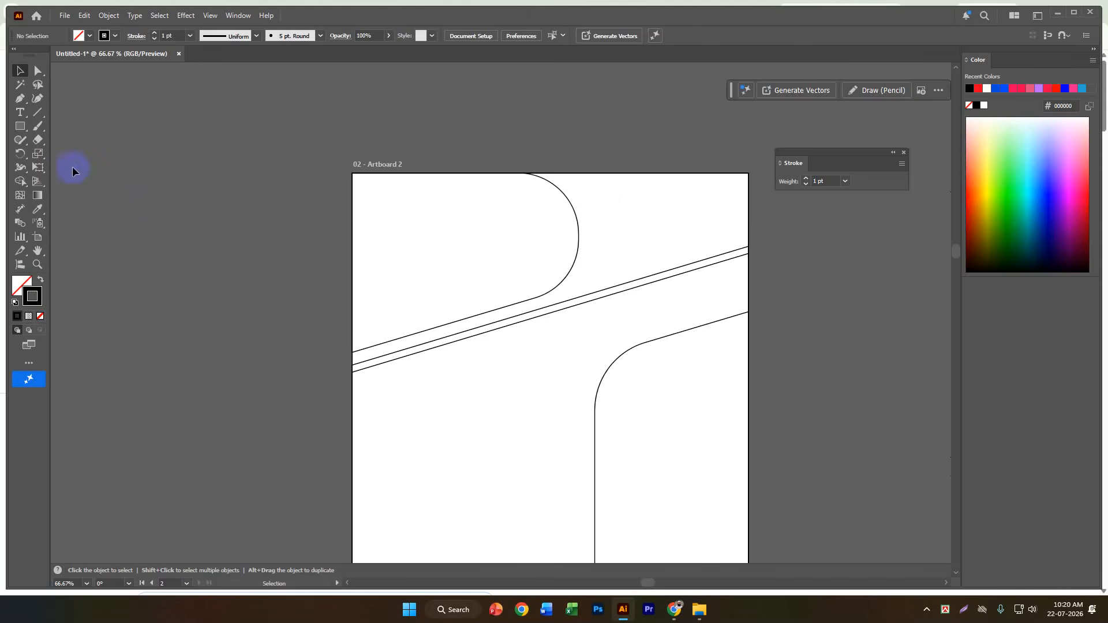
pyautogui.click(38, 127)
pyautogui.moveTo(605, 190)
pyautogui.mouseDown()
pyautogui.moveTo(629, 204)
pyautogui.moveTo(596, 278)
pyautogui.moveTo(559, 295)
pyautogui.moveTo(581, 267)
pyautogui.moveTo(593, 186)
pyautogui.moveTo(678, 188)
pyautogui.moveTo(633, 259)
pyautogui.moveTo(656, 216)
pyautogui.mouseUp()
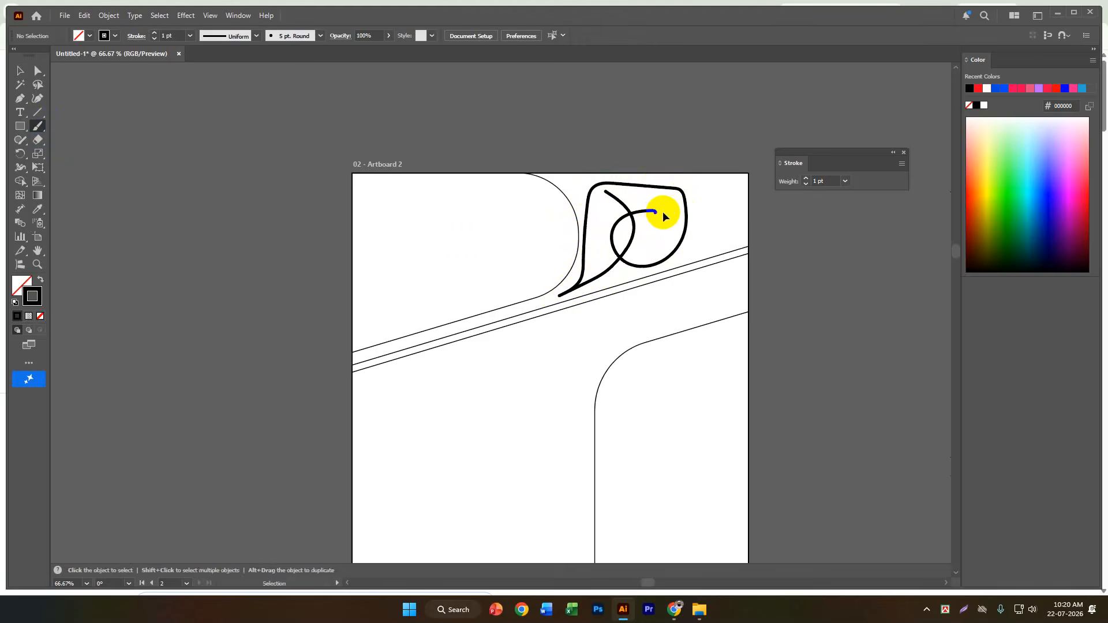
pyautogui.hotkey('ctrl', 'z')
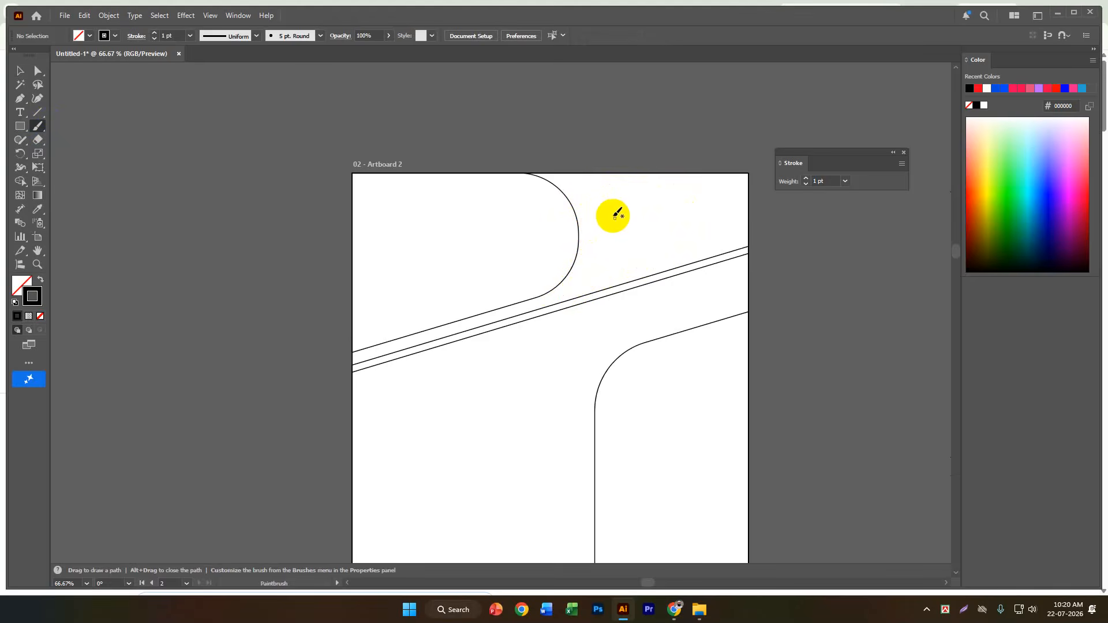
pyautogui.moveTo(607, 195)
pyautogui.mouseDown()
pyautogui.moveTo(620, 256)
pyautogui.moveTo(488, 312)
pyautogui.mouseUp()
pyautogui.moveTo(564, 185)
pyautogui.mouseDown()
pyautogui.moveTo(680, 233)
pyautogui.moveTo(547, 307)
pyautogui.mouseUp()
pyautogui.press('v')
pyautogui.hotkey('ctrl', 'z')
pyautogui.hotkey('ctrl', 'z')
pyautogui.press('b')
pyautogui.scroll(-2, 751, 208)
pyautogui.keyDown('alt'); pyautogui.scroll(-1, 602, 179); pyautogui.keyUp('alt')
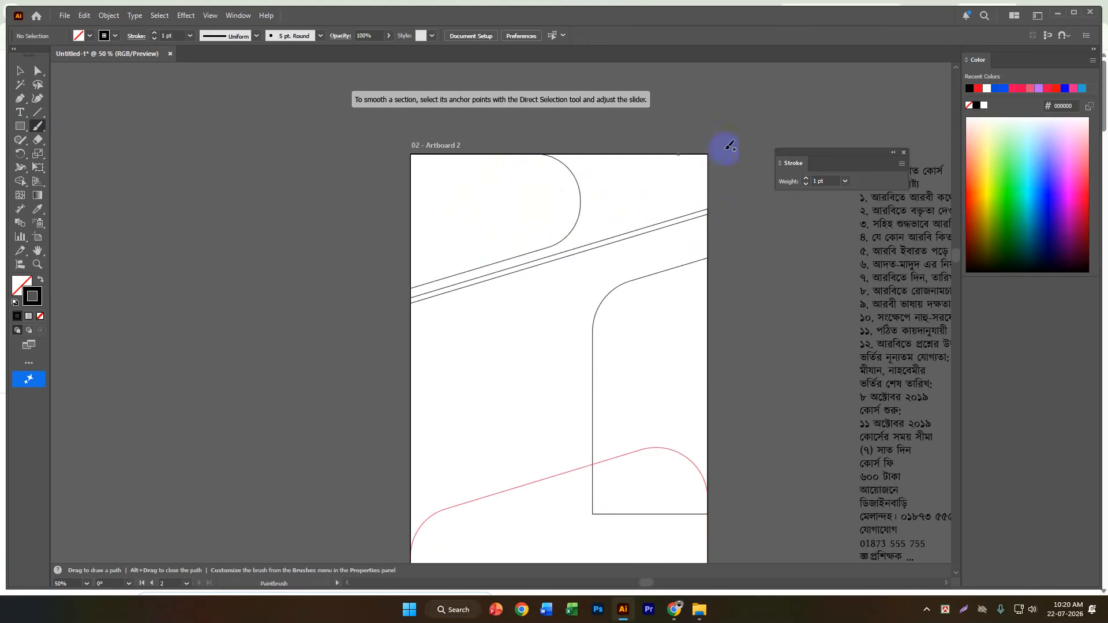
pyautogui.scroll(-3, 695, 180)
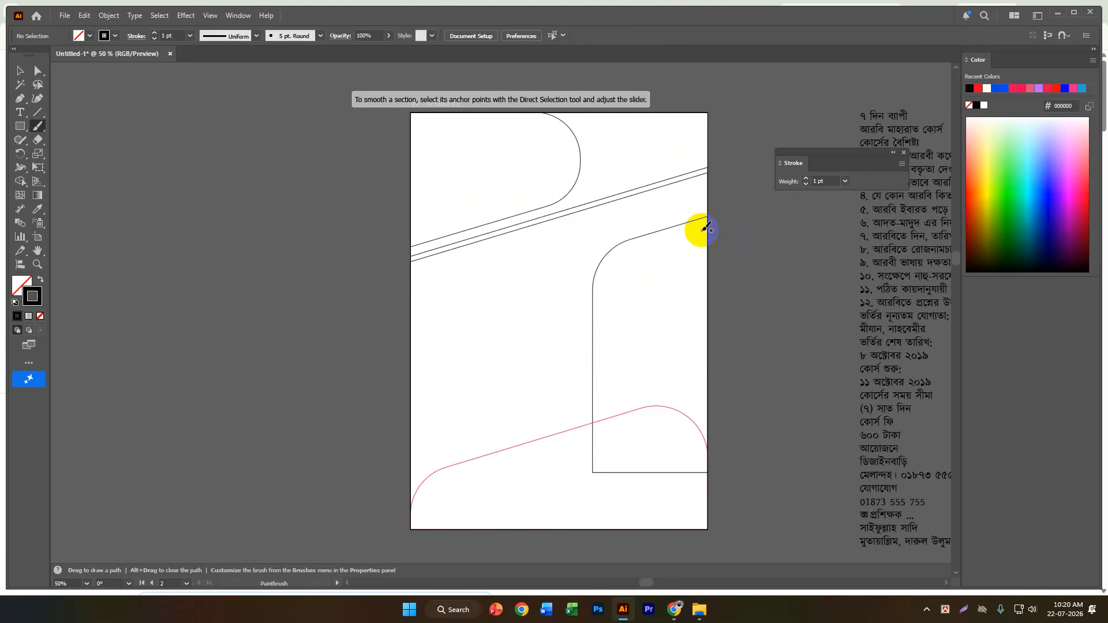
pyautogui.moveTo(606, 434)
pyautogui.mouseDown()
pyautogui.moveTo(652, 428)
pyautogui.moveTo(647, 451)
pyautogui.moveTo(650, 430)
pyautogui.mouseUp()
pyautogui.hotkey('ctrl', 'z')
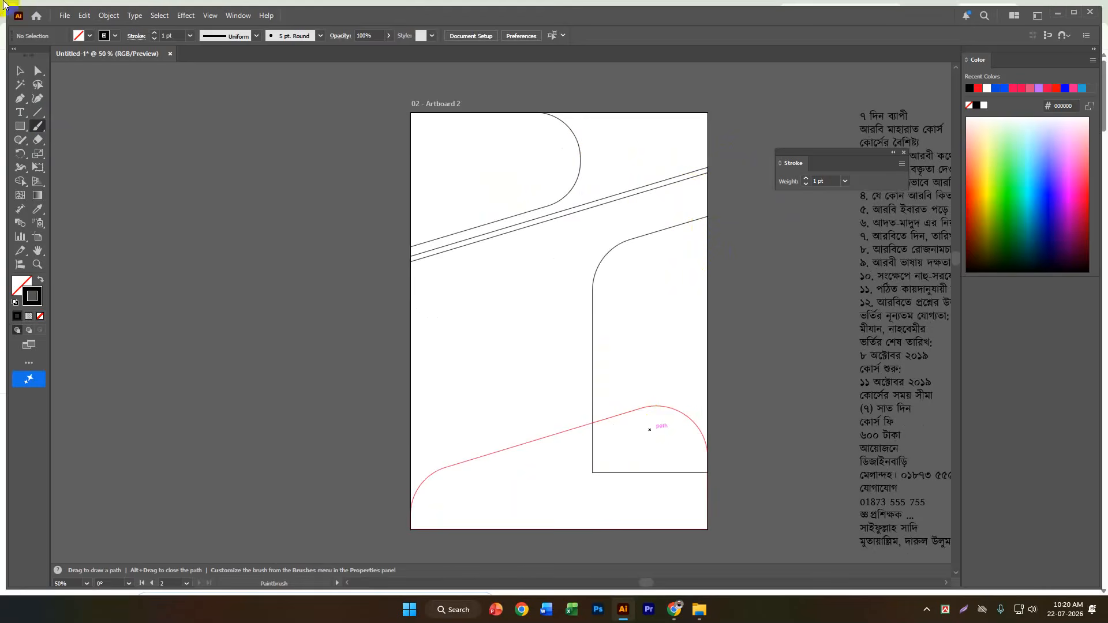
pyautogui.click(19, 71)
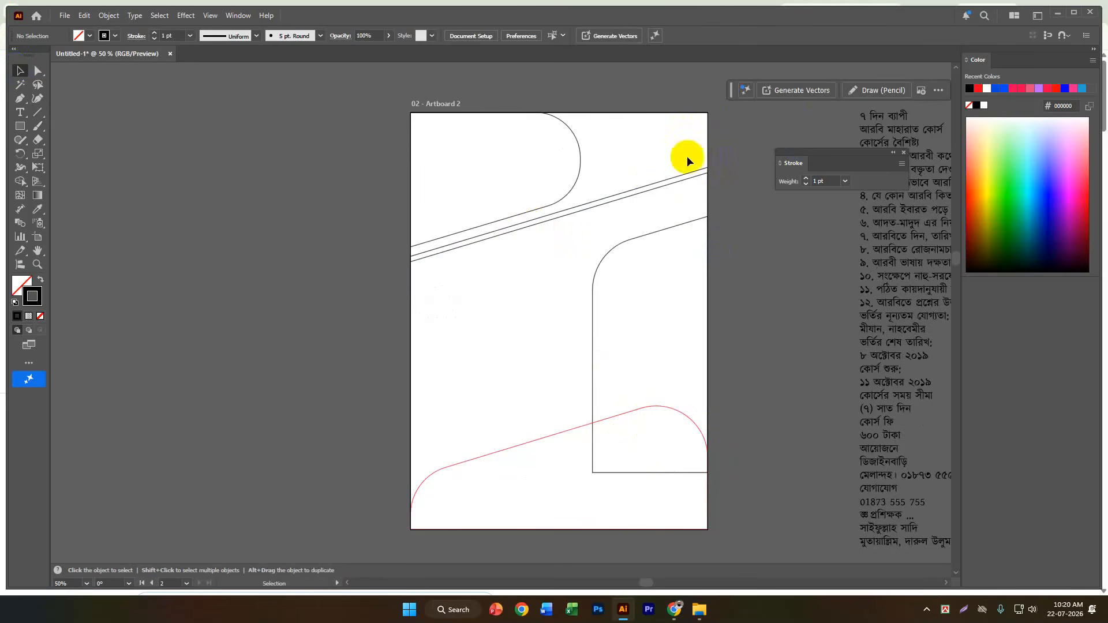
# Select the page-size rectangle together with the upper of the two slanted band outlines on Artboard 2.
pyautogui.scroll(1, 719, 143)
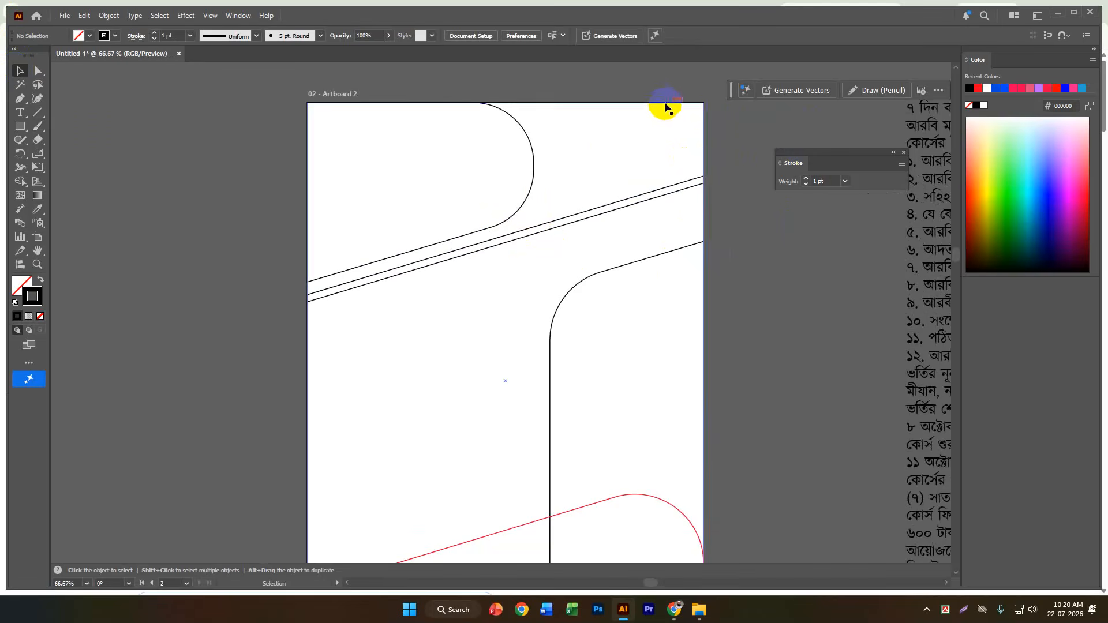
pyautogui.moveTo(655, 105); pyautogui.dragTo(715, 112)
pyautogui.hotkey('ctrl', 'z')
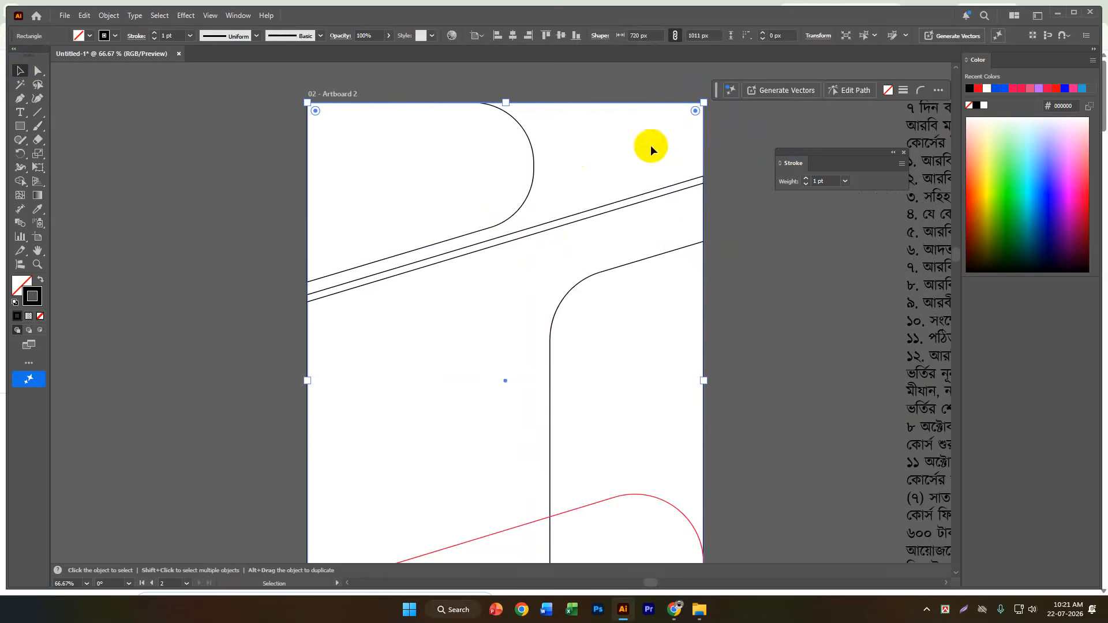
pyautogui.keyDown('shift'); pyautogui.click(649, 191); pyautogui.keyUp('shift')
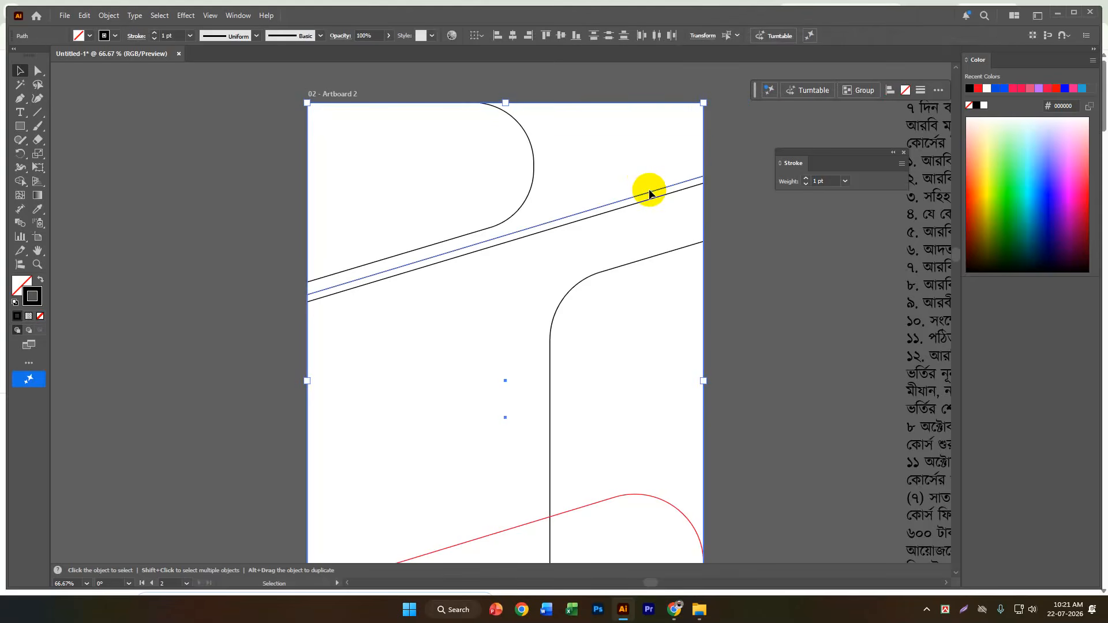
pyautogui.scroll(-2, 650, 191)
pyautogui.moveTo(649, 189); pyautogui.dragTo(422, 205)
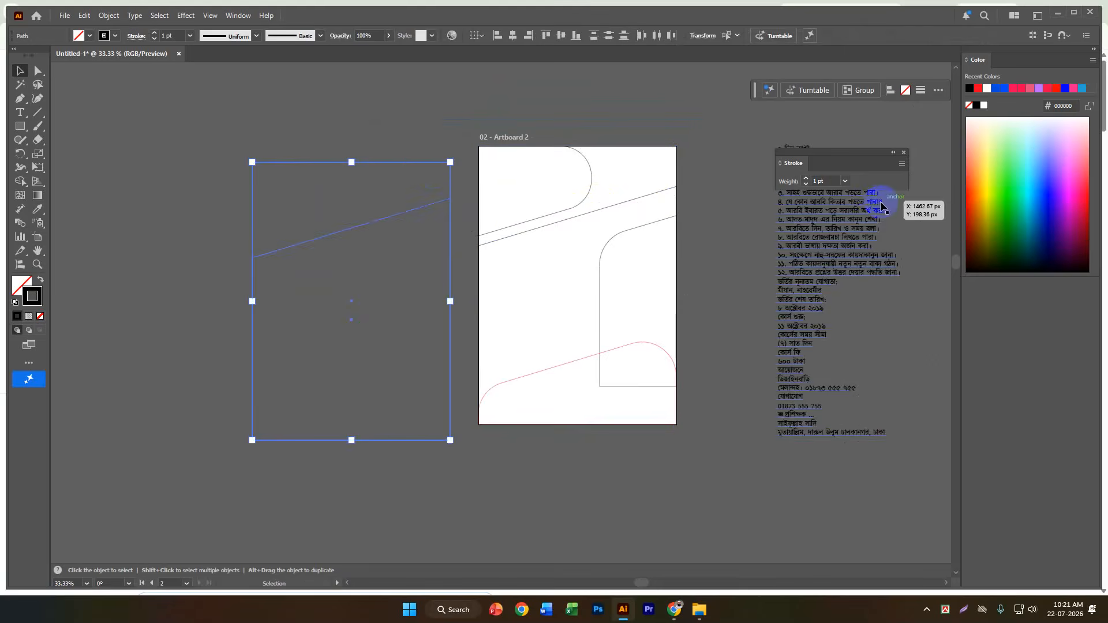
pyautogui.scroll(2, 344, 196)
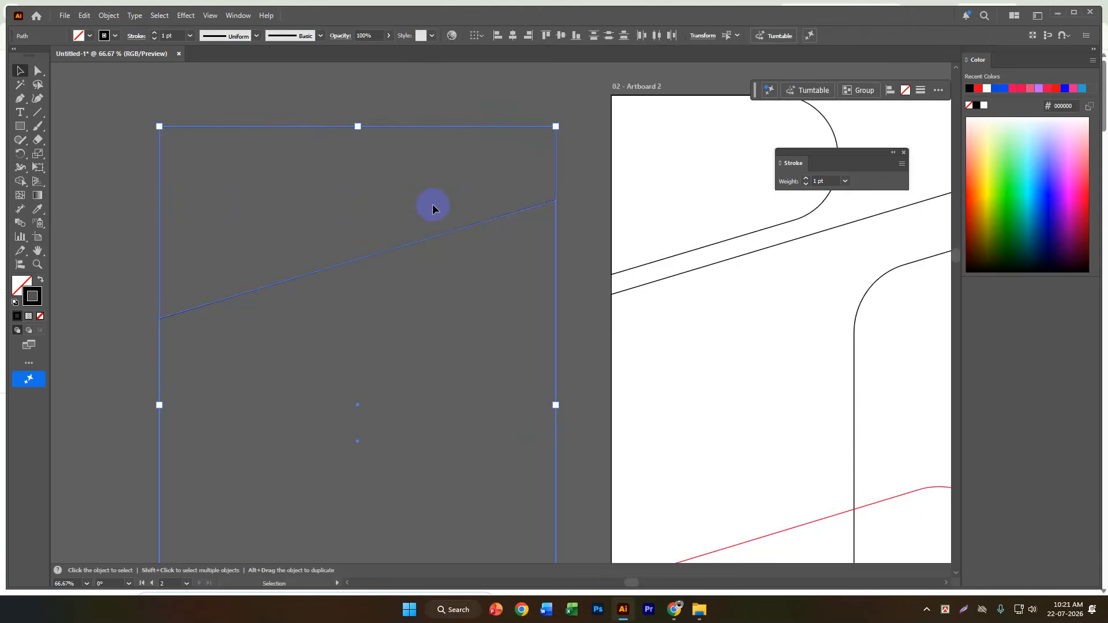
pyautogui.hotkey('ctrl', 'z')
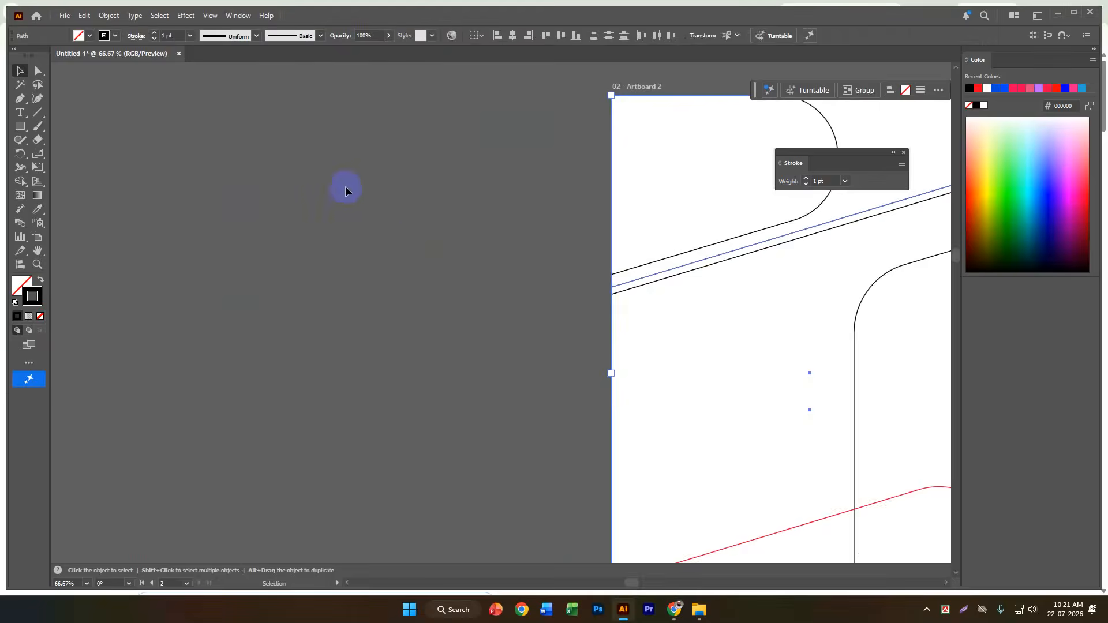
pyautogui.scroll(-2, 241, 159)
pyautogui.scroll(1, 617, 159)
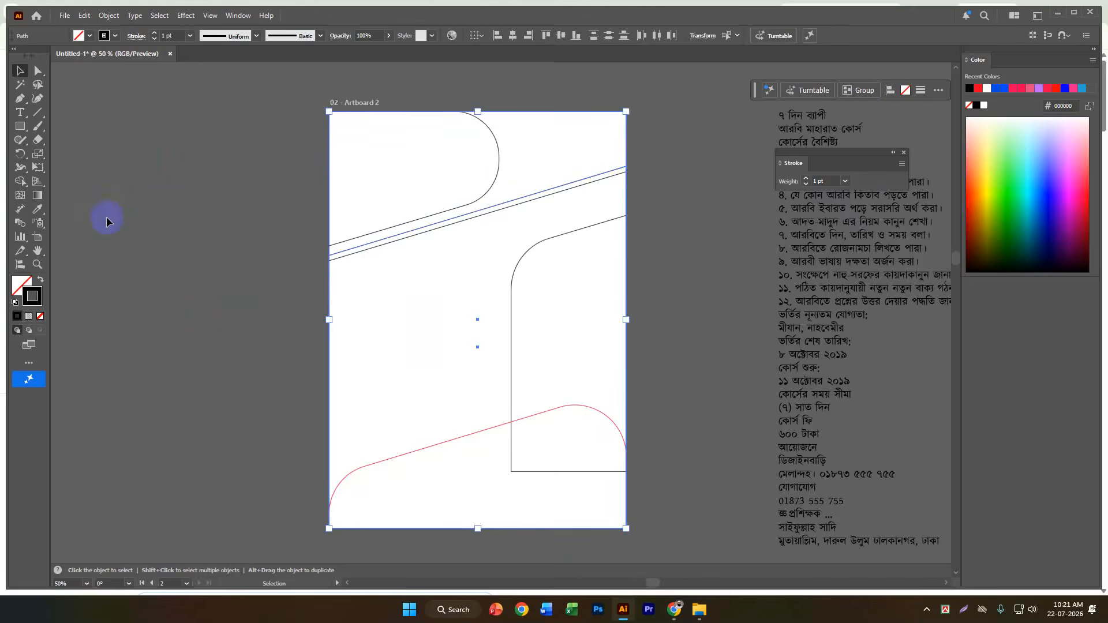
# Separate the header region above the slanted band into its own shape with the Shape Builder, and deselect.
pyautogui.click(20, 182)
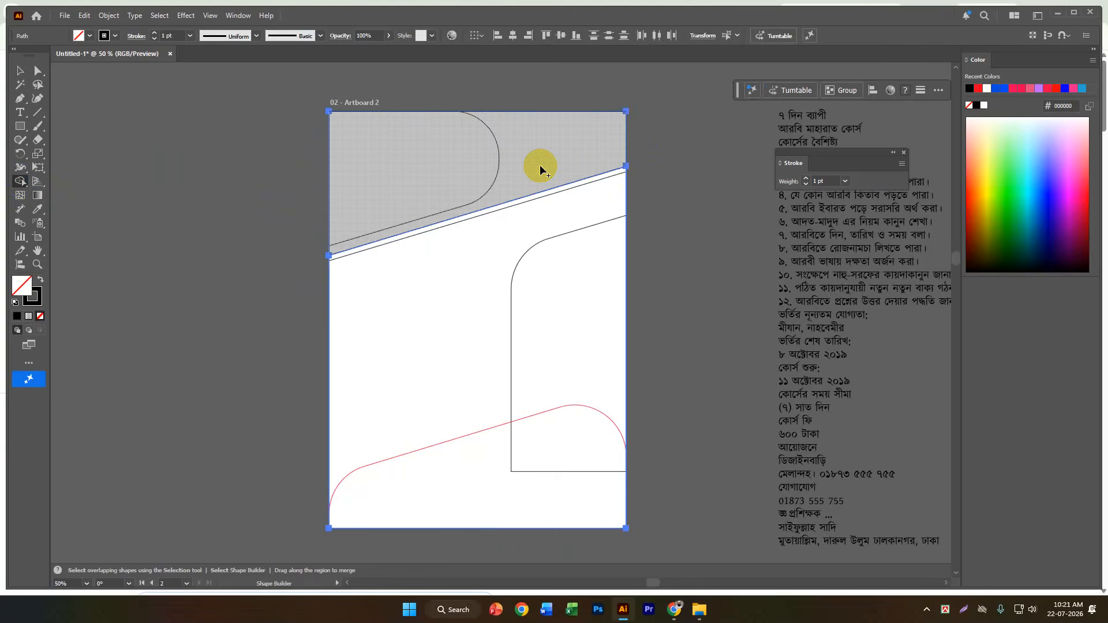
pyautogui.click(541, 169)
pyautogui.click(20, 70)
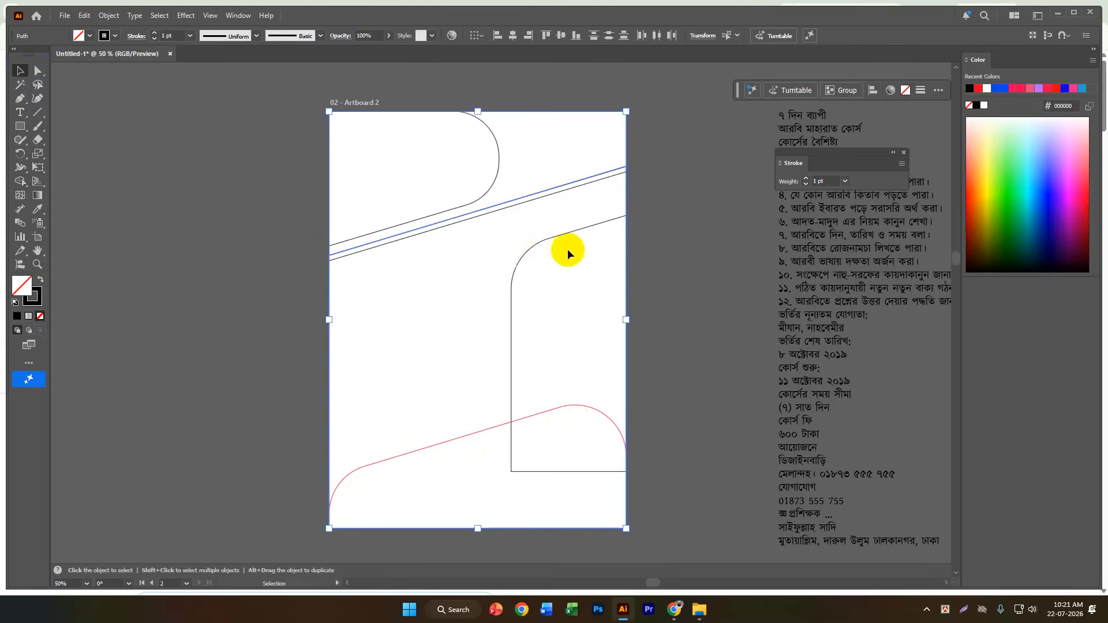
pyautogui.click(660, 224)
# Select the red footer outline together with the side panel outline that overlaps it.
pyautogui.scroll(2, 629, 425)
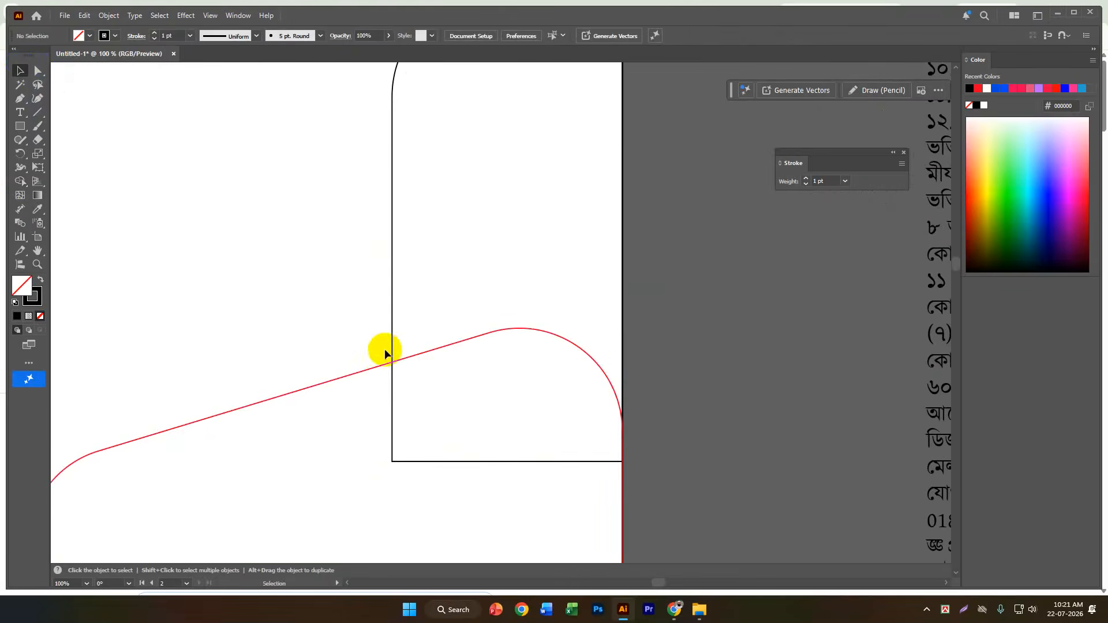
pyautogui.click(423, 353)
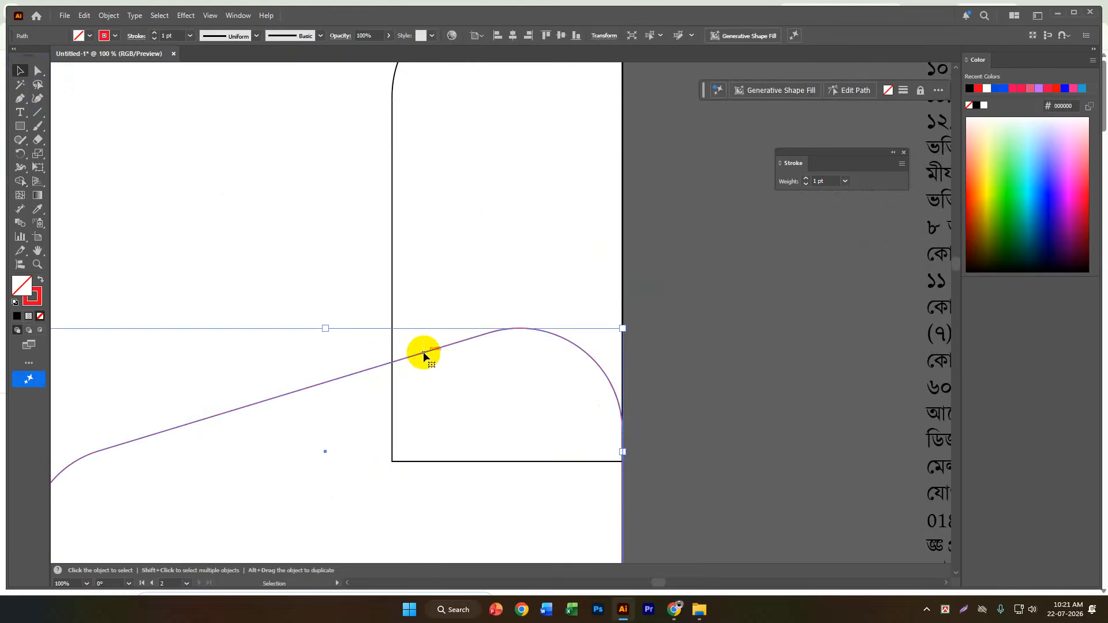
pyautogui.keyDown('shift'); pyautogui.click(393, 307); pyautogui.keyUp('shift')
pyautogui.scroll(-3, 735, 261)
pyautogui.moveTo(640, 288); pyautogui.dragTo(689, 318)
pyautogui.click(623, 279)
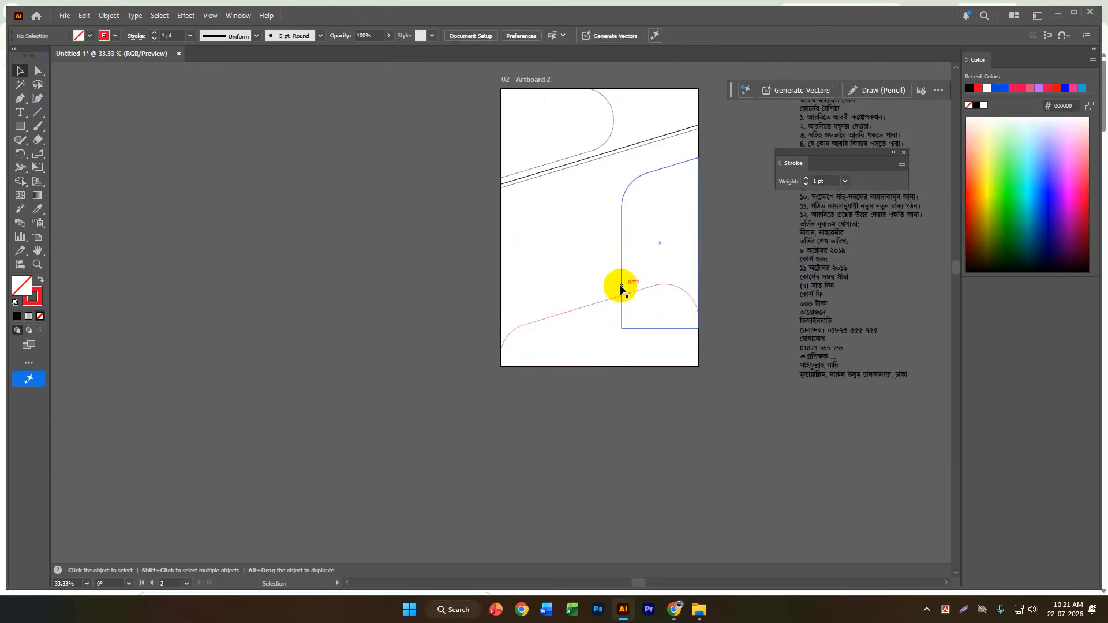
pyautogui.click(621, 286)
pyautogui.keyDown('shift'); pyautogui.click(606, 301); pyautogui.keyUp('shift')
pyautogui.moveTo(621, 299); pyautogui.dragTo(363, 332)
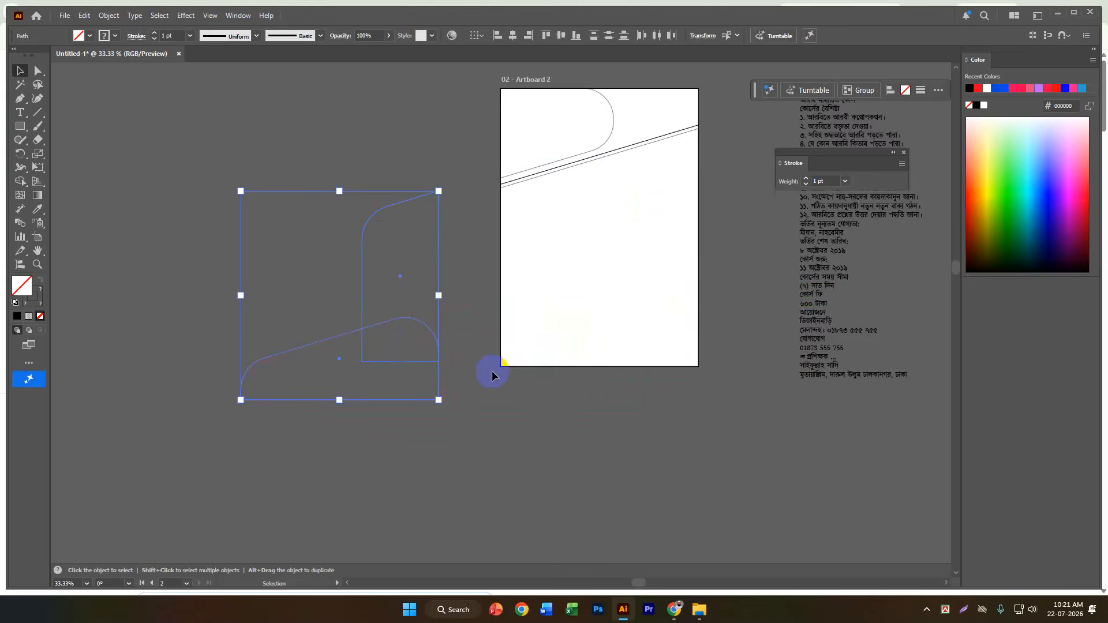
pyautogui.scroll(4, 351, 339)
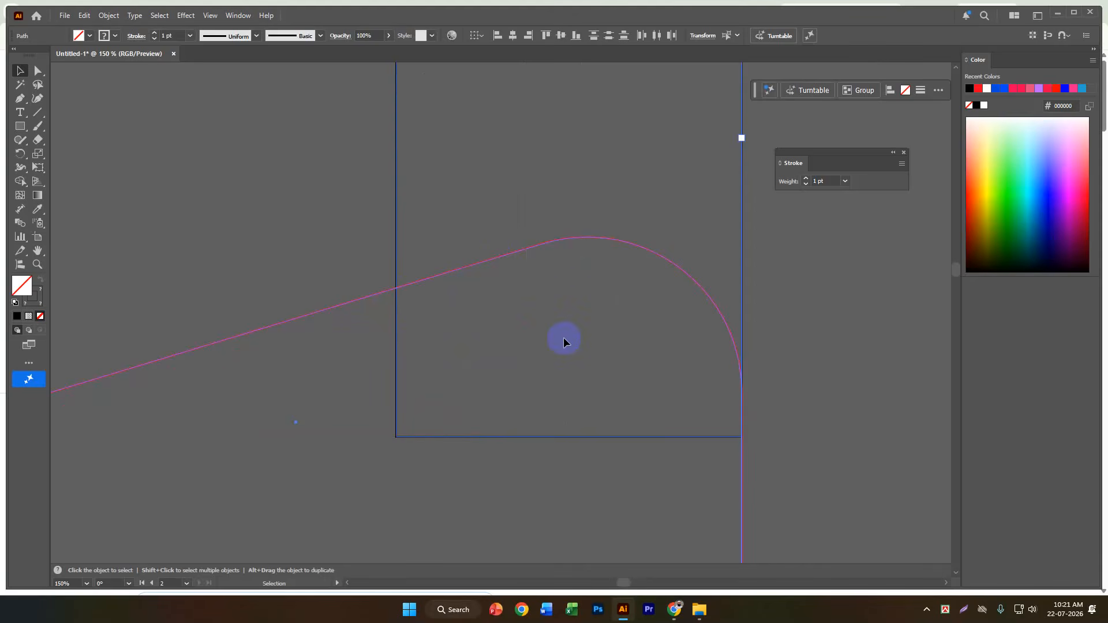
pyautogui.scroll(-4, 564, 340)
pyautogui.click(523, 364)
pyautogui.press('a')
pyautogui.moveTo(552, 363); pyautogui.dragTo(753, 370)
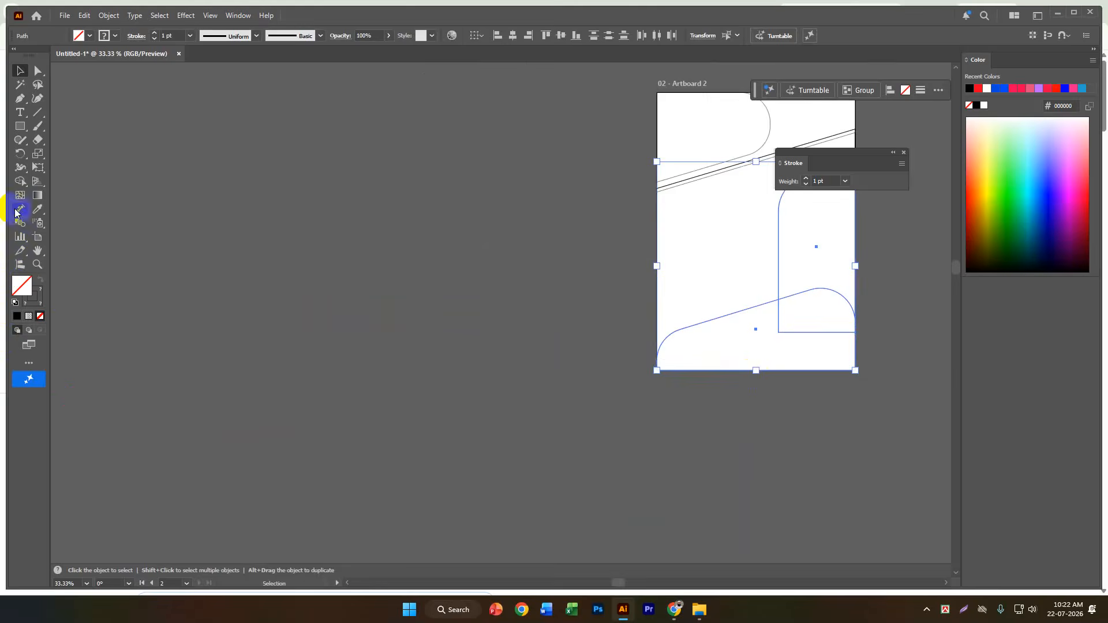
# Separate the footer region outside the side panel overlap into its own shape with the Shape Builder, and deselect.
pyautogui.click(20, 182)
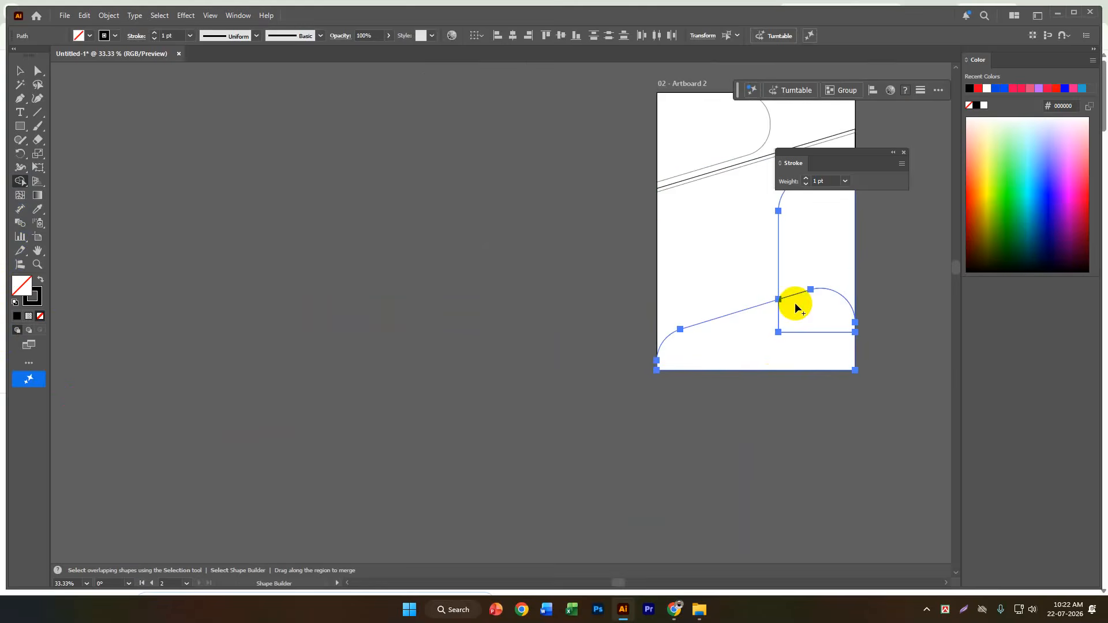
pyautogui.scroll(1, 802, 311)
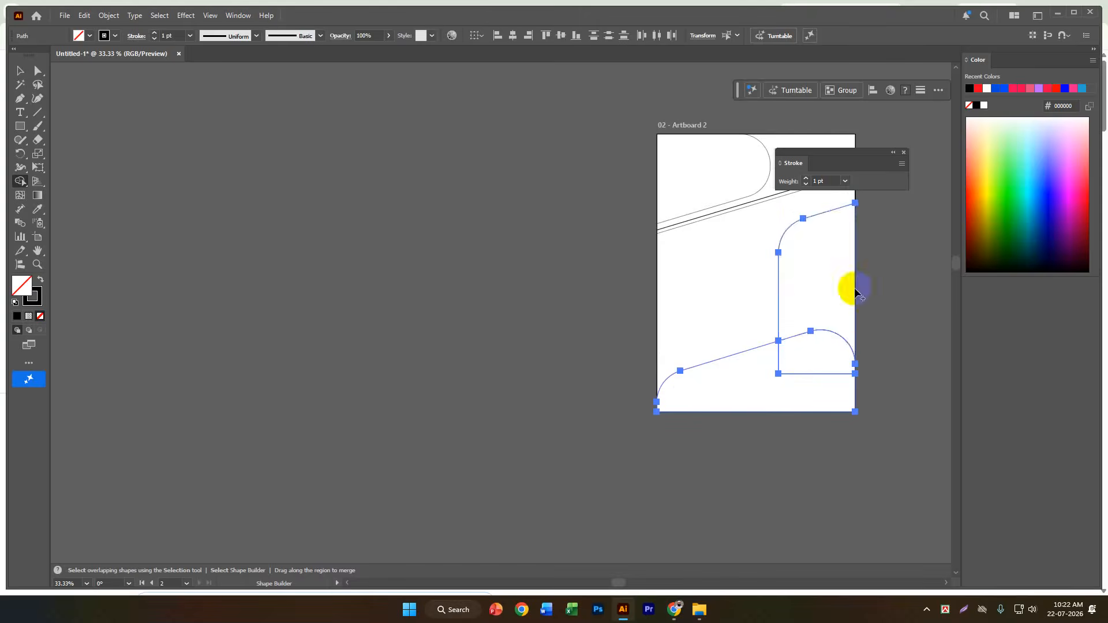
pyautogui.click(739, 384)
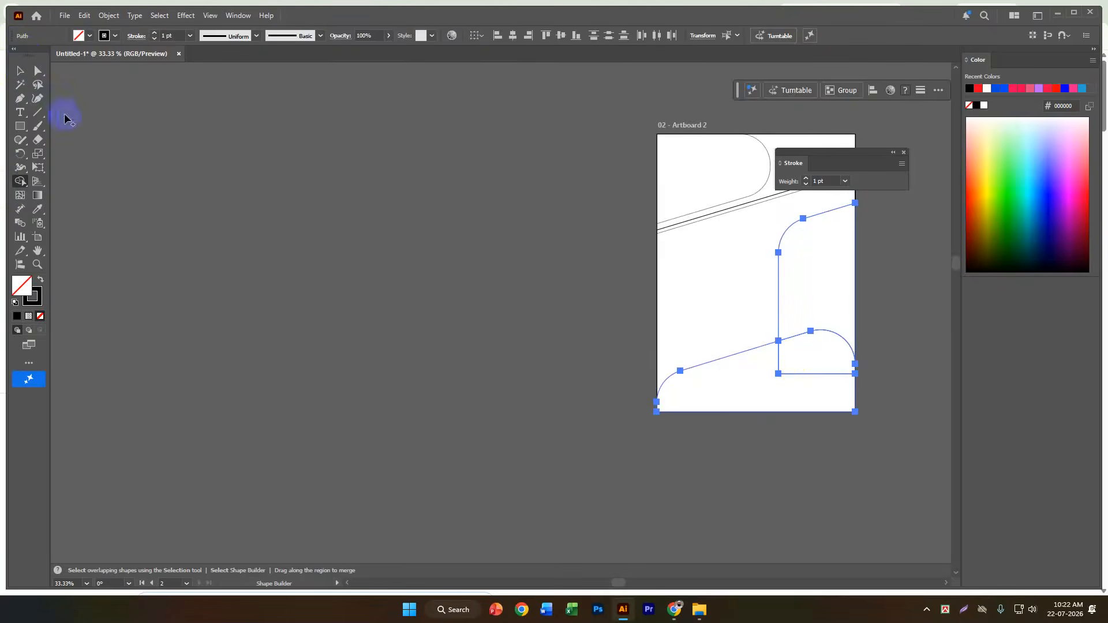
pyautogui.click(26, 78)
pyautogui.click(290, 264)
# Show all hidden objects to bring the reference flyer image back on Artboard 2.
pyautogui.scroll(-1, 243, 275)
pyautogui.scroll(2, 712, 271)
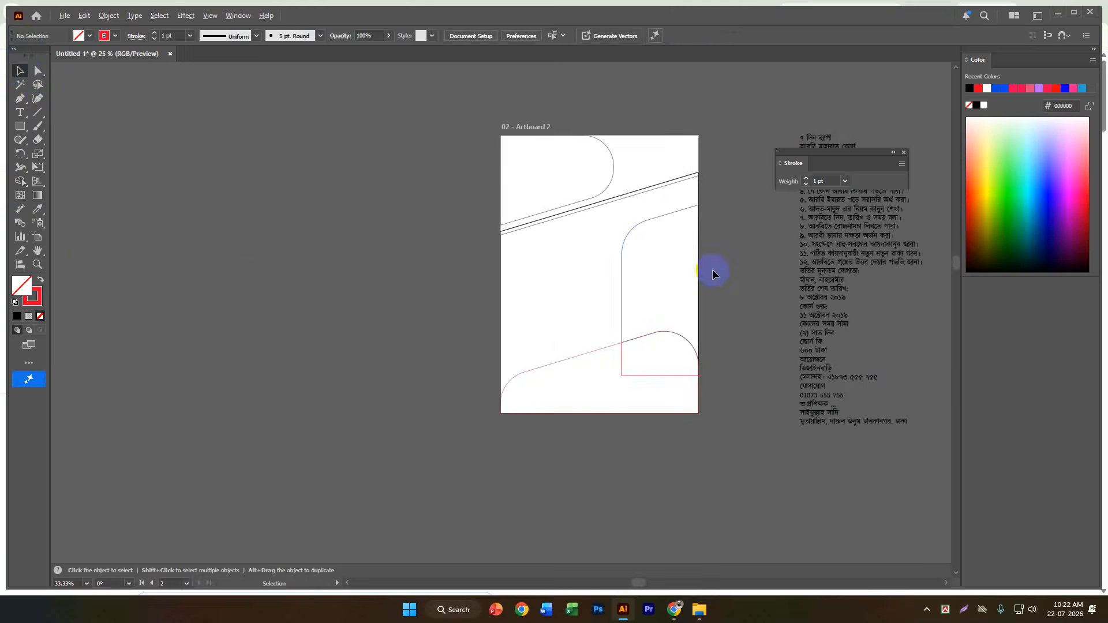
pyautogui.scroll(1, 712, 272)
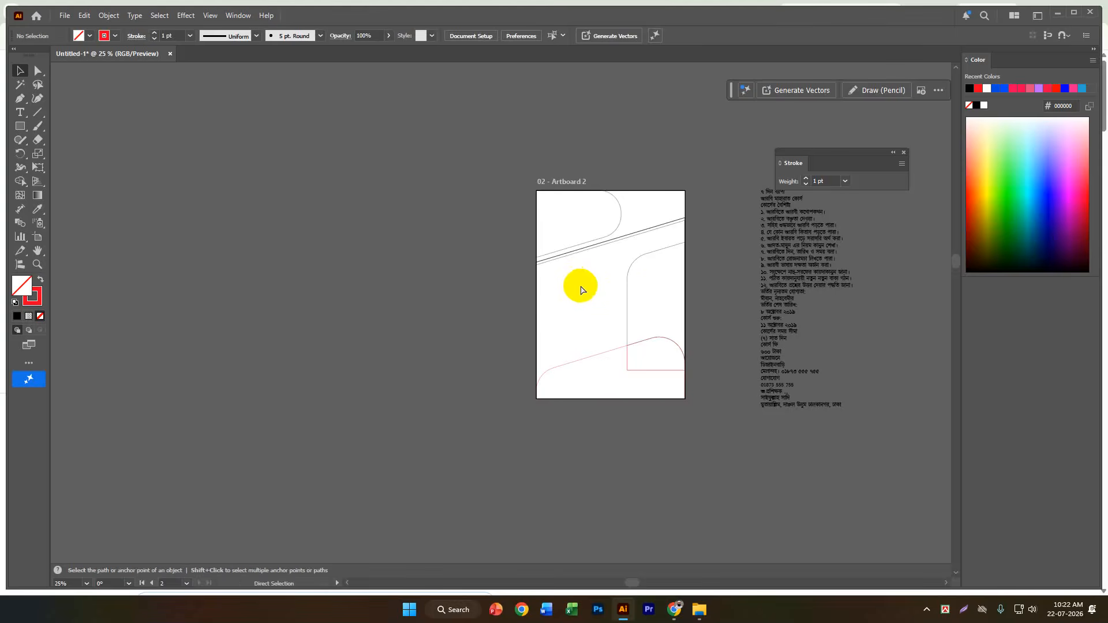
pyautogui.hotkey('ctrl', 'alt', '3')
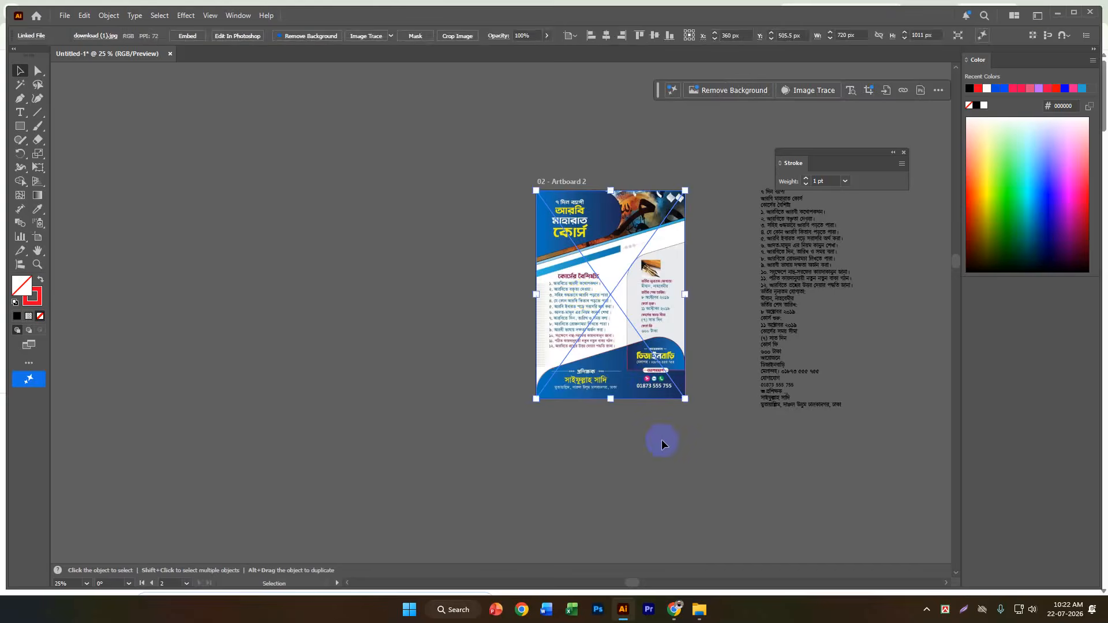
# Draw a rectangle about 405 × 29 px from the flyer's left edge at the lower end of the slanted blue strip.
pyautogui.click(662, 445)
pyautogui.scroll(3, 681, 352)
pyautogui.scroll(-2, 681, 354)
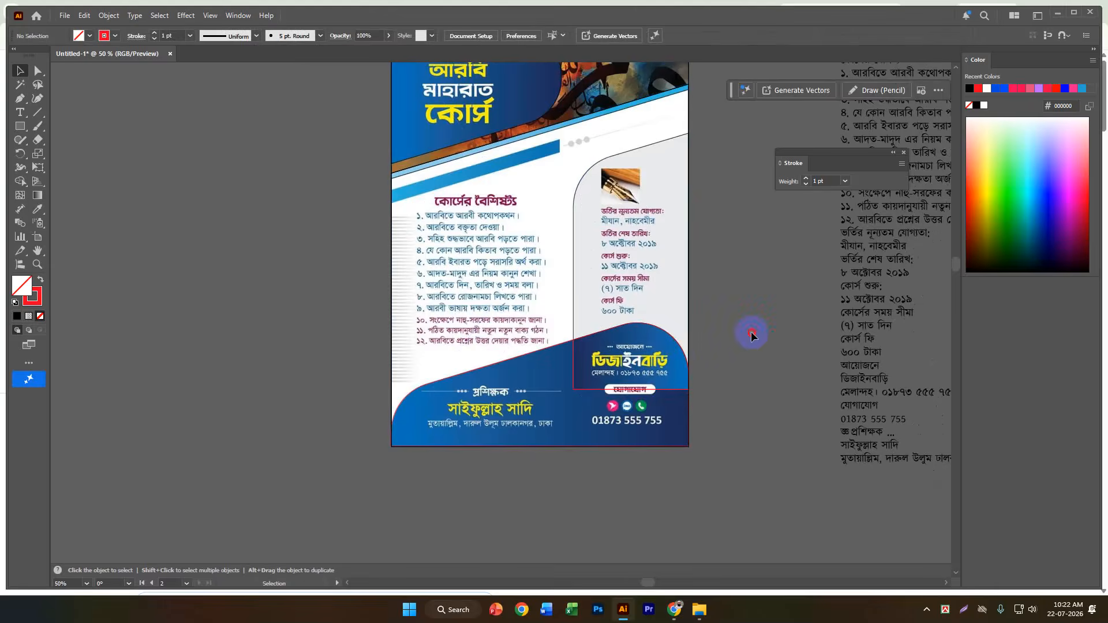
pyautogui.scroll(-2, 518, 270)
pyautogui.scroll(2, 549, 213)
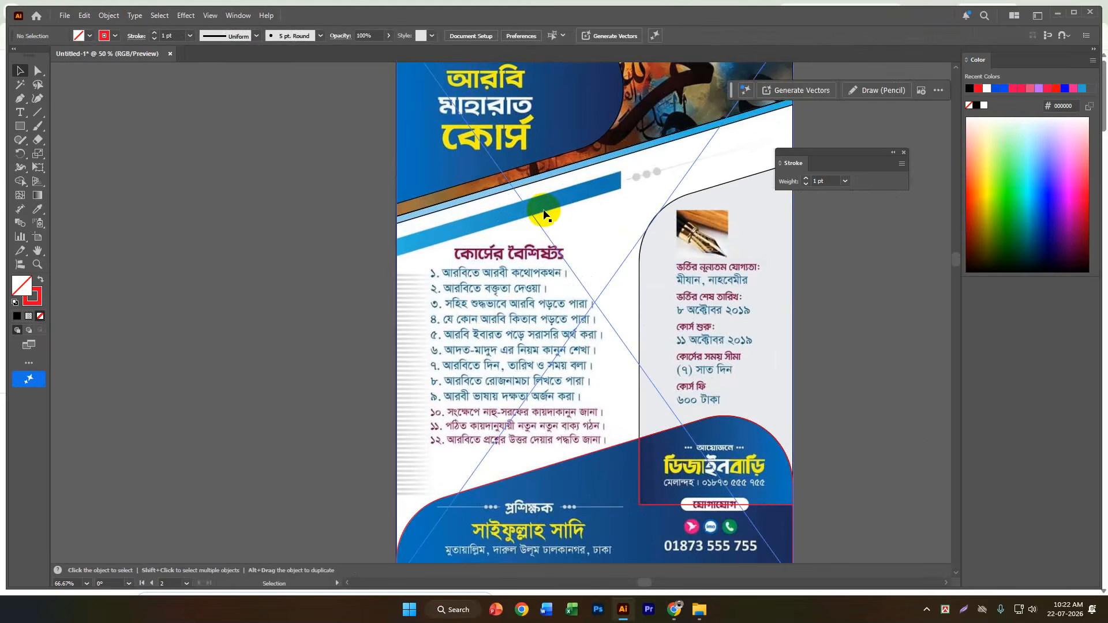
pyautogui.scroll(1, 559, 225)
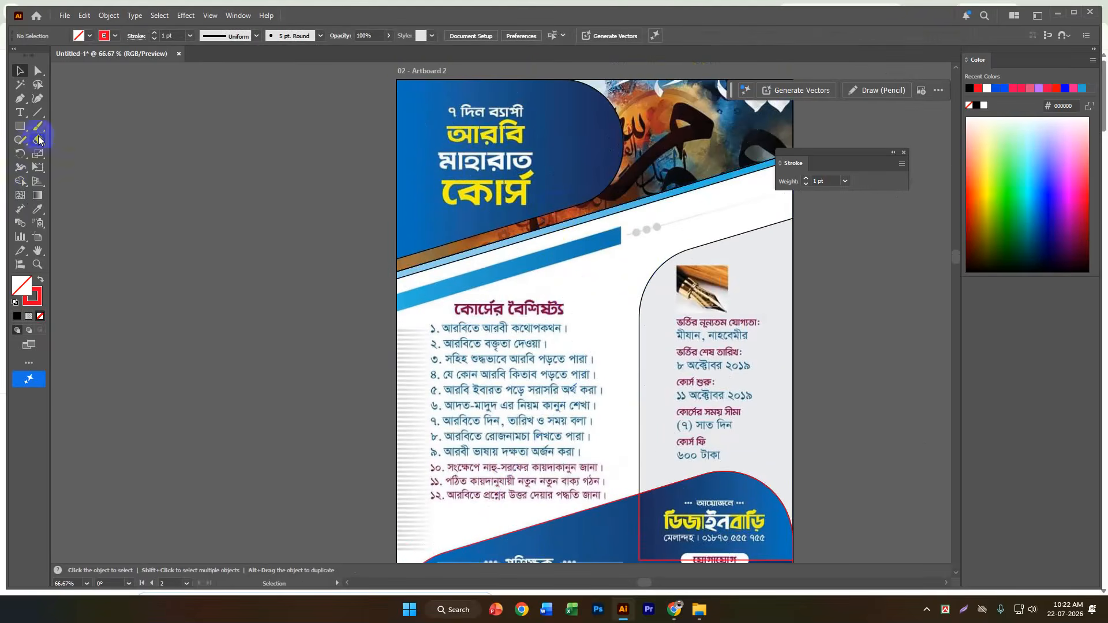
pyautogui.click(21, 126)
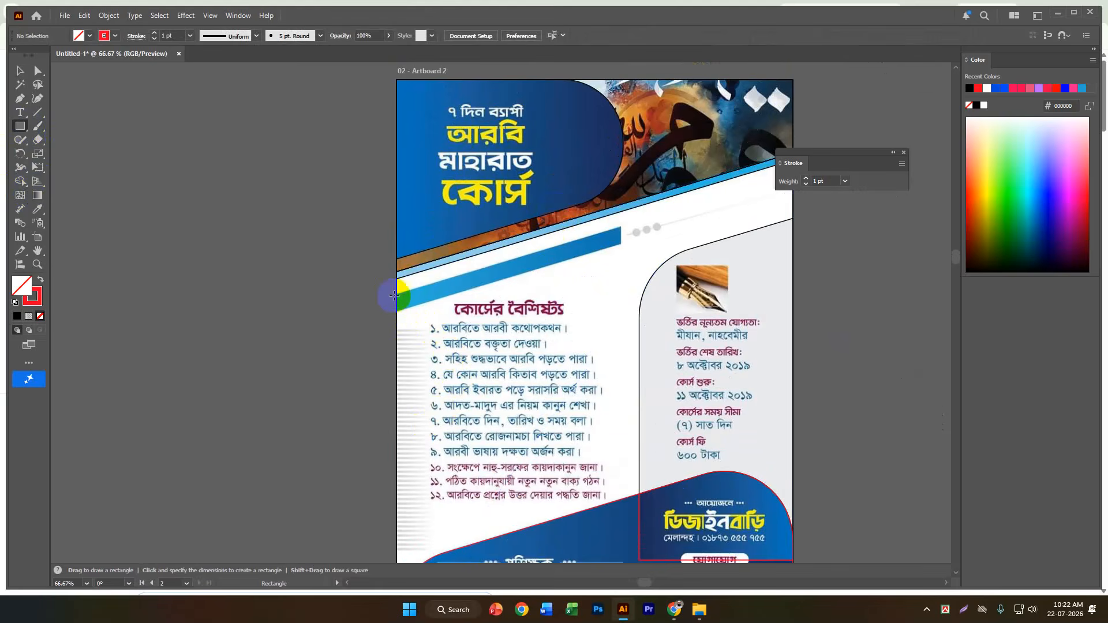
pyautogui.moveTo(394, 295); pyautogui.dragTo(619, 311)
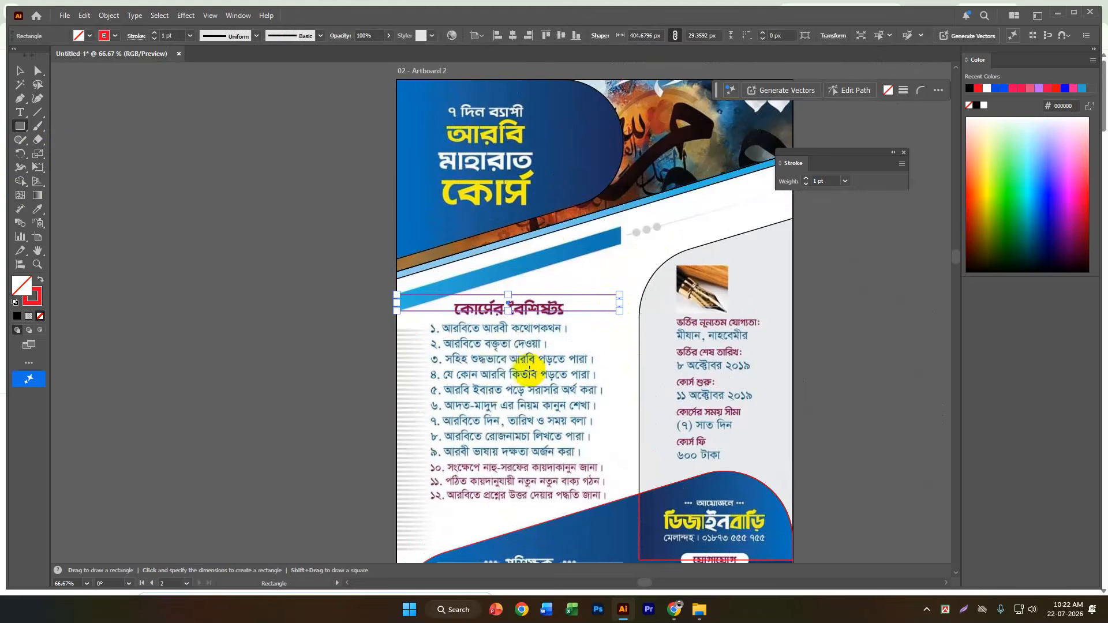
# Try to slant the rectangle along the blue strip by raising its right-end anchor points.
pyautogui.click(38, 71)
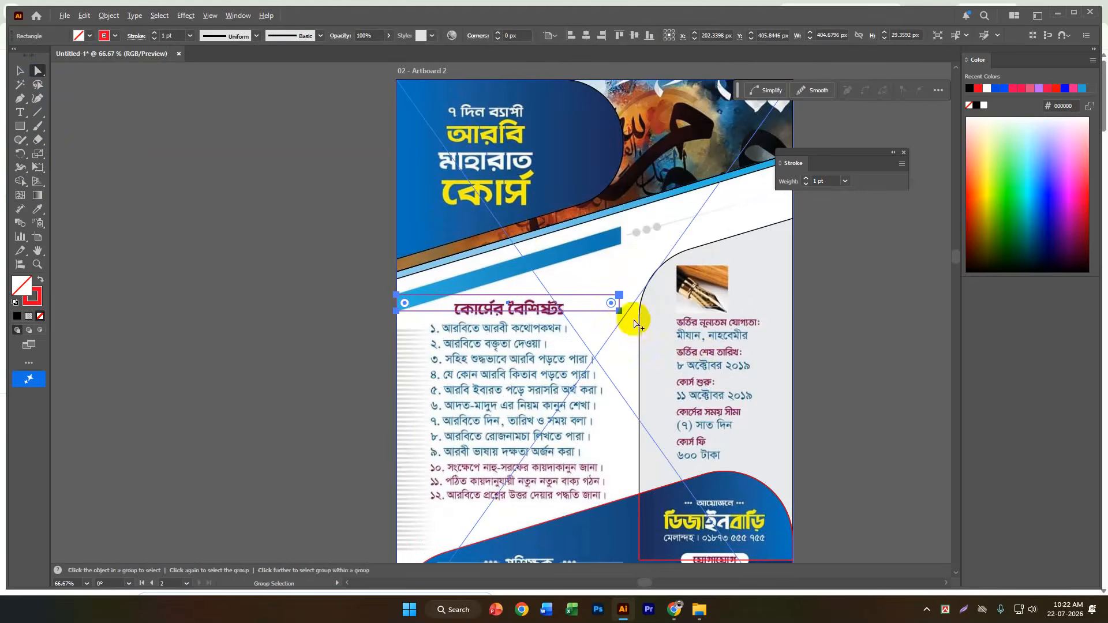
pyautogui.scroll(2, 634, 324)
pyautogui.click(600, 267)
pyautogui.keyDown('shift'); pyautogui.click(603, 302); pyautogui.keyUp('shift')
pyautogui.scroll(-2, 602, 274)
pyautogui.moveTo(615, 278); pyautogui.dragTo(620, 202)
pyautogui.press('shift')
pyautogui.scroll(3, 616, 207)
pyautogui.scroll(-1, 629, 281)
pyautogui.scroll(-3, 630, 281)
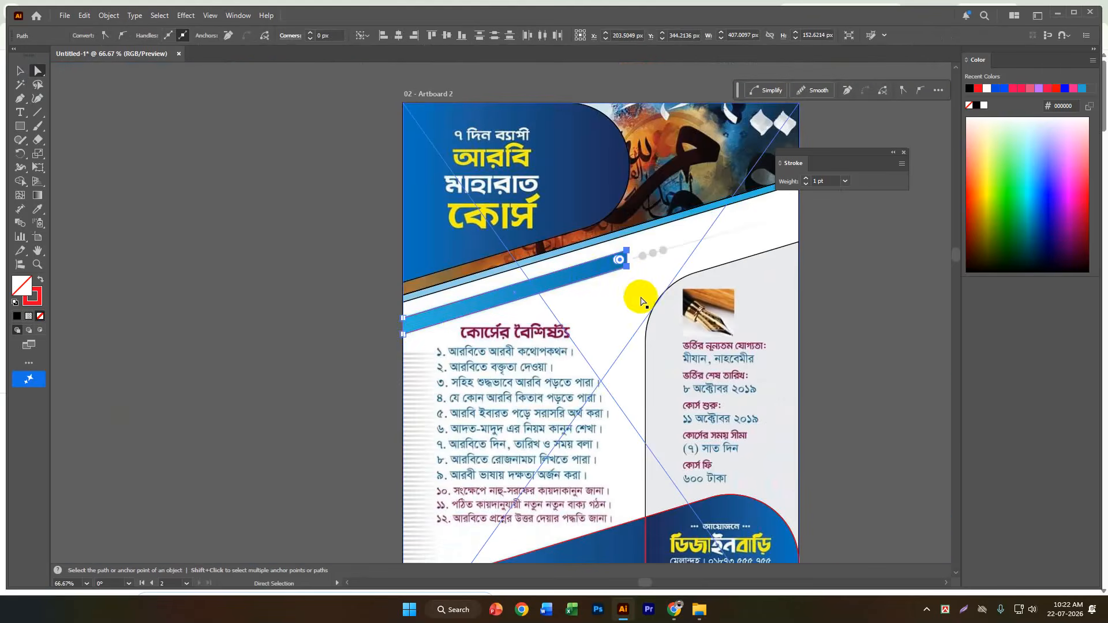
pyautogui.scroll(1, 415, 333)
pyautogui.scroll(1, 414, 333)
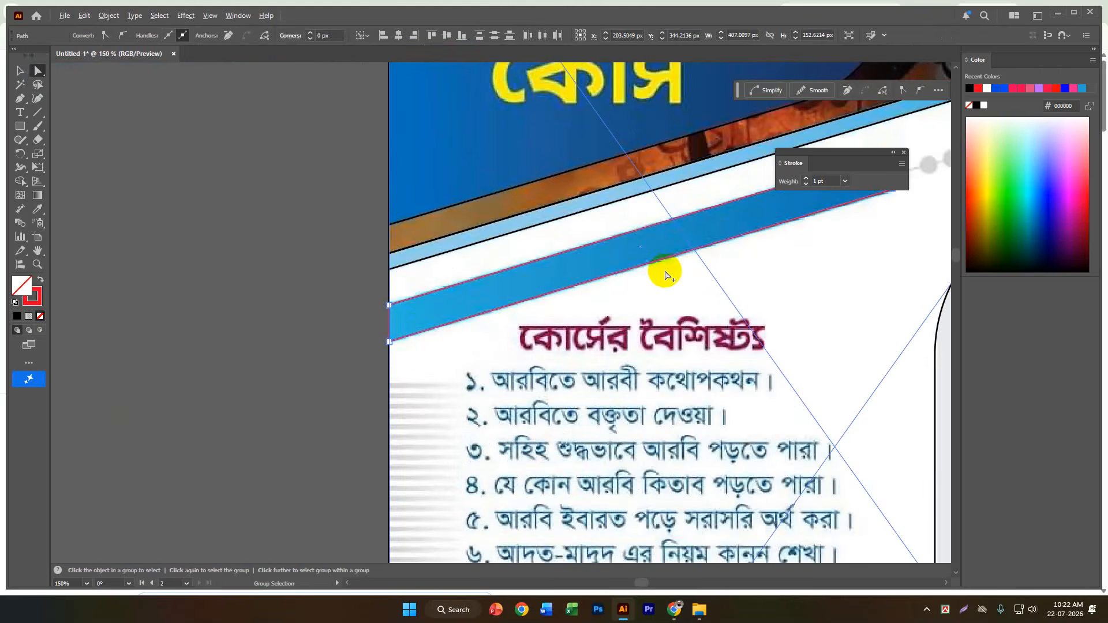
pyautogui.scroll(-2, 668, 281)
pyautogui.click(680, 286)
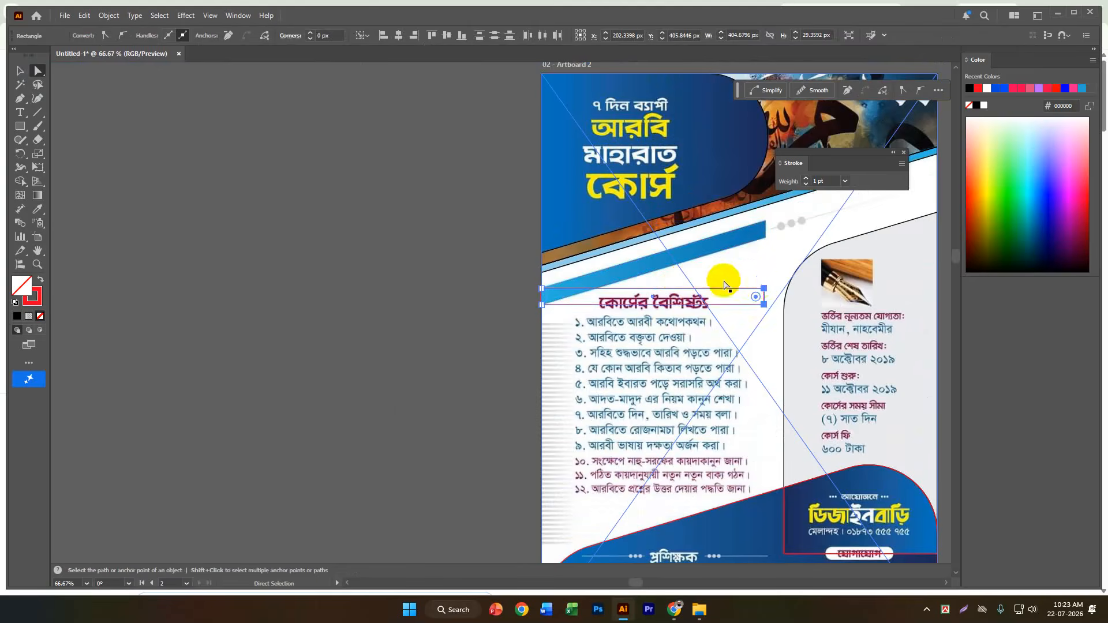
# Raise the rectangle's two right corner anchors together so its outline follows the slanted blue strip, and deselect.
pyautogui.scroll(4, 769, 292)
pyautogui.click(734, 276)
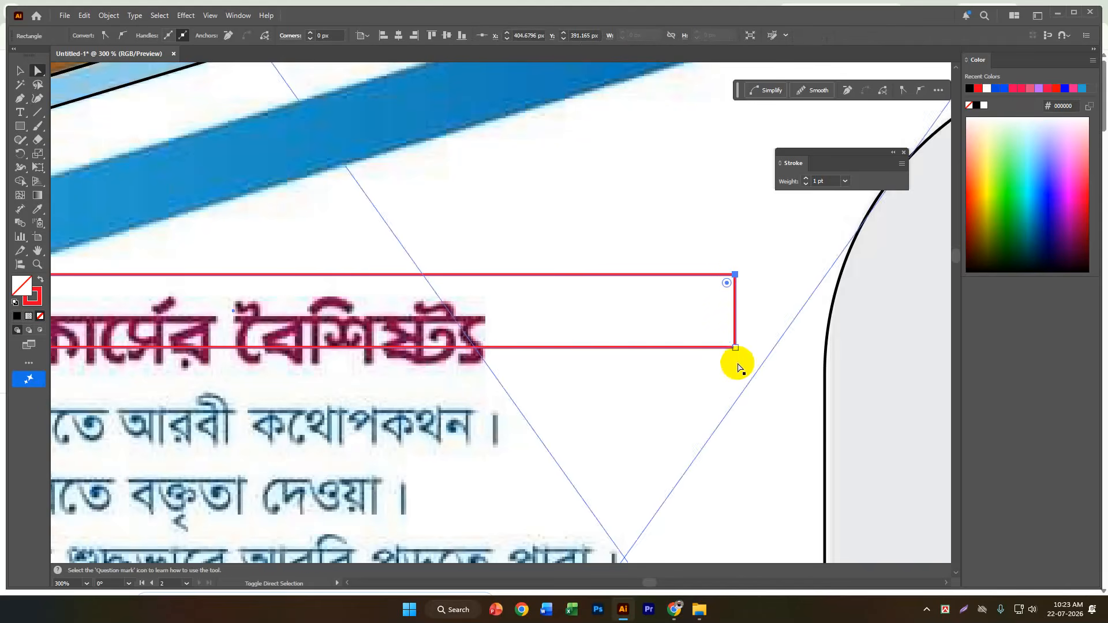
pyautogui.keyDown('shift'); pyautogui.click(736, 348); pyautogui.keyUp('shift')
pyautogui.scroll(-4, 736, 353)
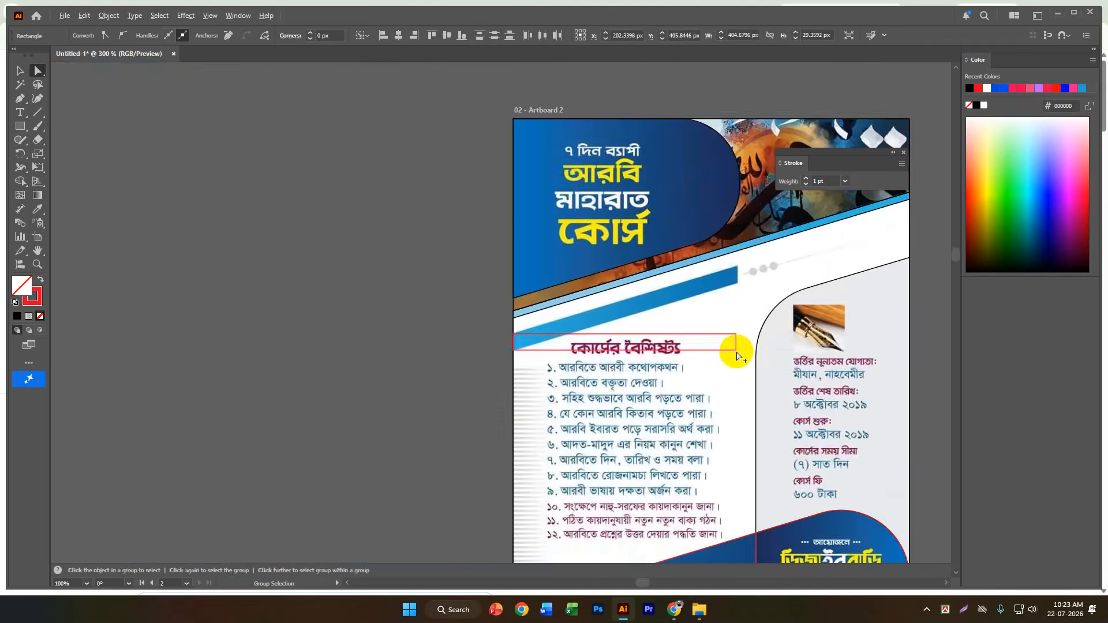
pyautogui.moveTo(737, 339); pyautogui.dragTo(754, 252)
pyautogui.scroll(3, 740, 286)
pyautogui.scroll(-1, 529, 361)
pyautogui.scroll(1, 788, 306)
pyautogui.moveTo(791, 292); pyautogui.dragTo(490, 381)
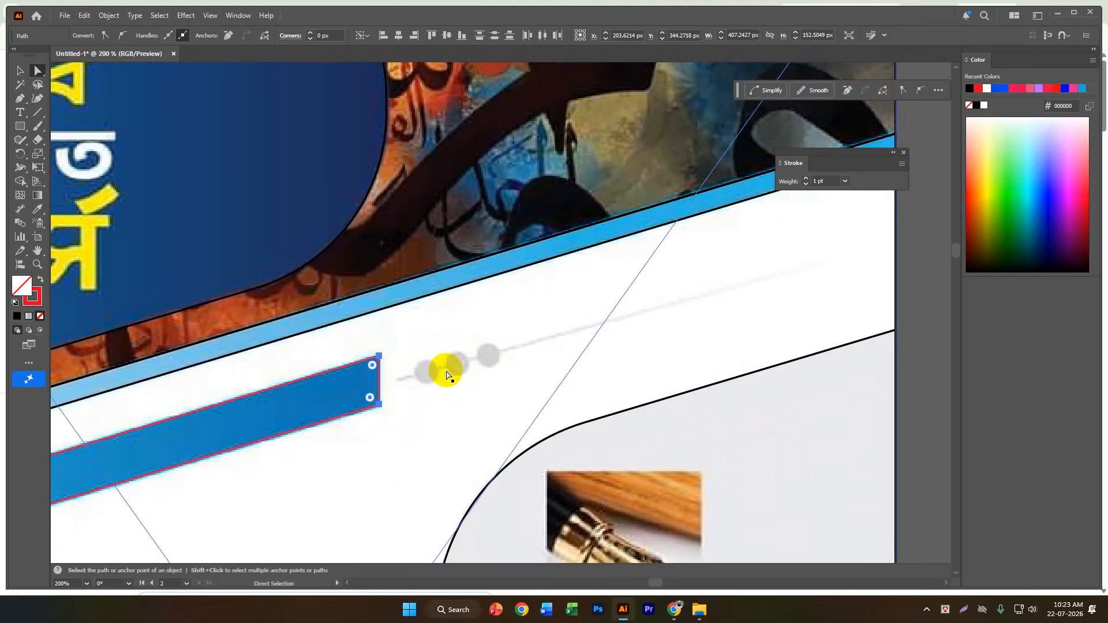
pyautogui.click(21, 71)
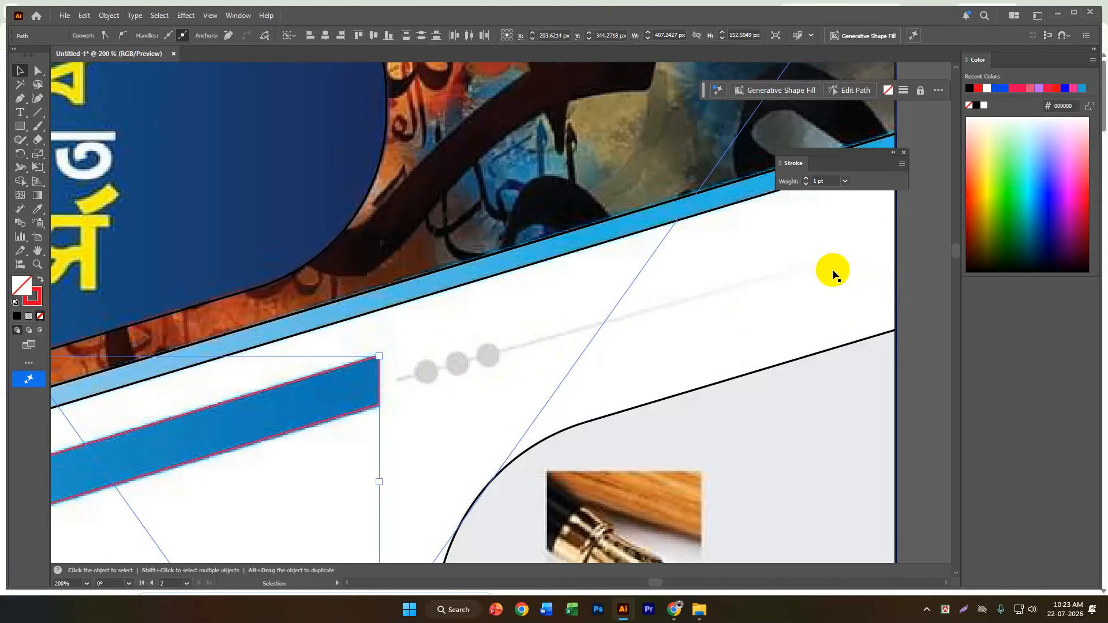
pyautogui.scroll(-5, 832, 270)
pyautogui.click(860, 303)
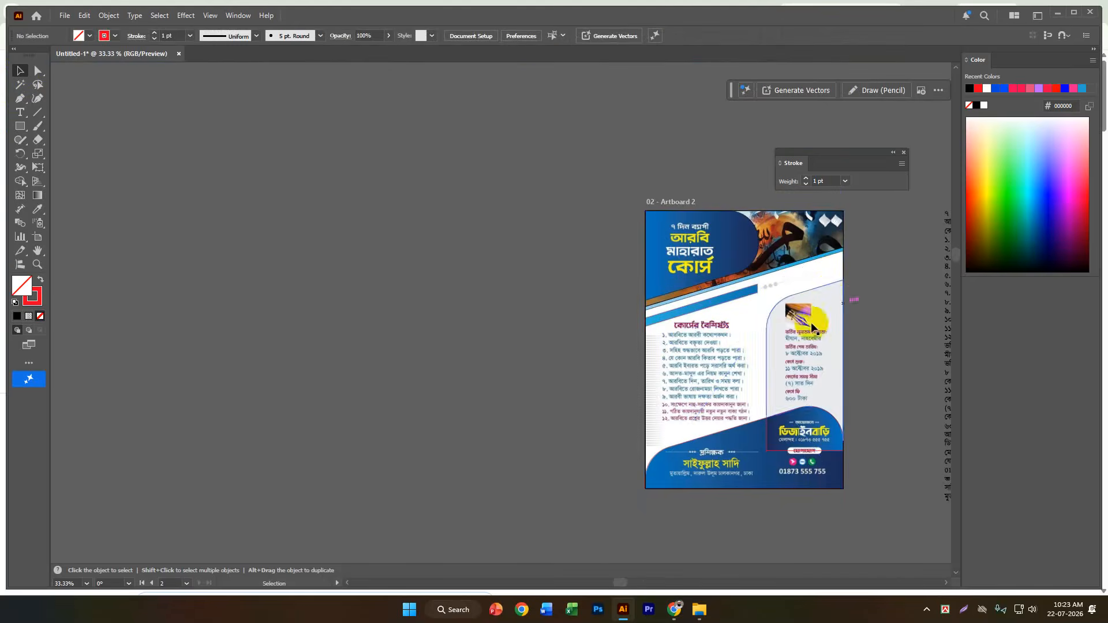
# Find the fading horizontal stripe artwork elsewhere on the canvas and examine it as a match for the flyer's left-edge pattern.
pyautogui.scroll(1, 831, 359)
pyautogui.scroll(-1, 831, 359)
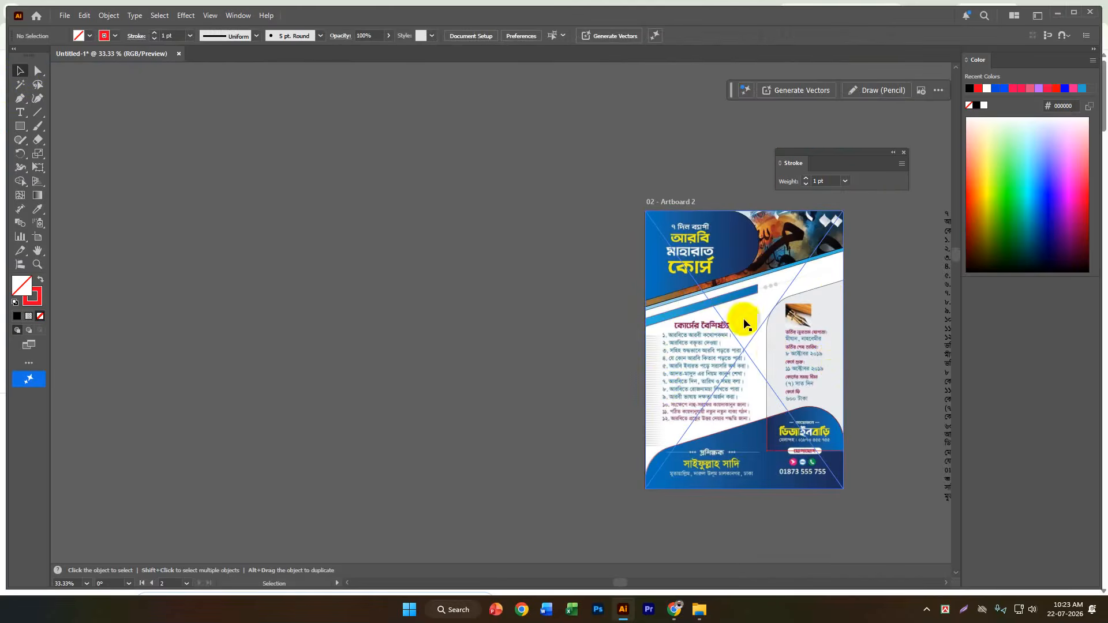
pyautogui.scroll(-1, 692, 363)
pyautogui.scroll(4, 721, 360)
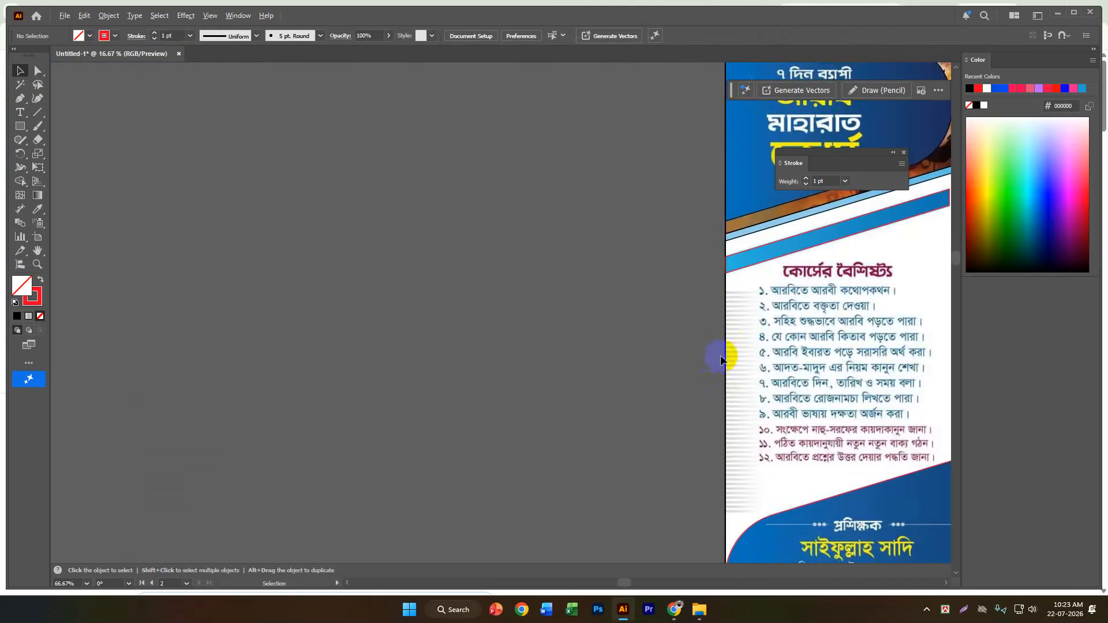
pyautogui.scroll(-3, 710, 370)
pyautogui.scroll(2, 779, 339)
pyautogui.scroll(-2, 732, 384)
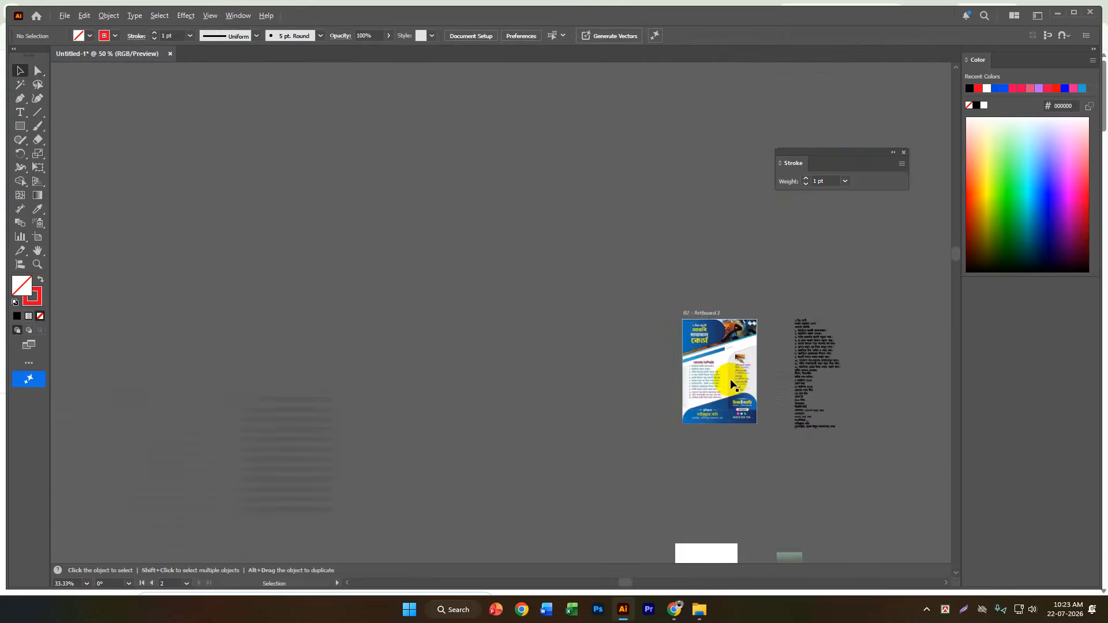
pyautogui.scroll(-3, 725, 388)
pyautogui.scroll(4, 501, 429)
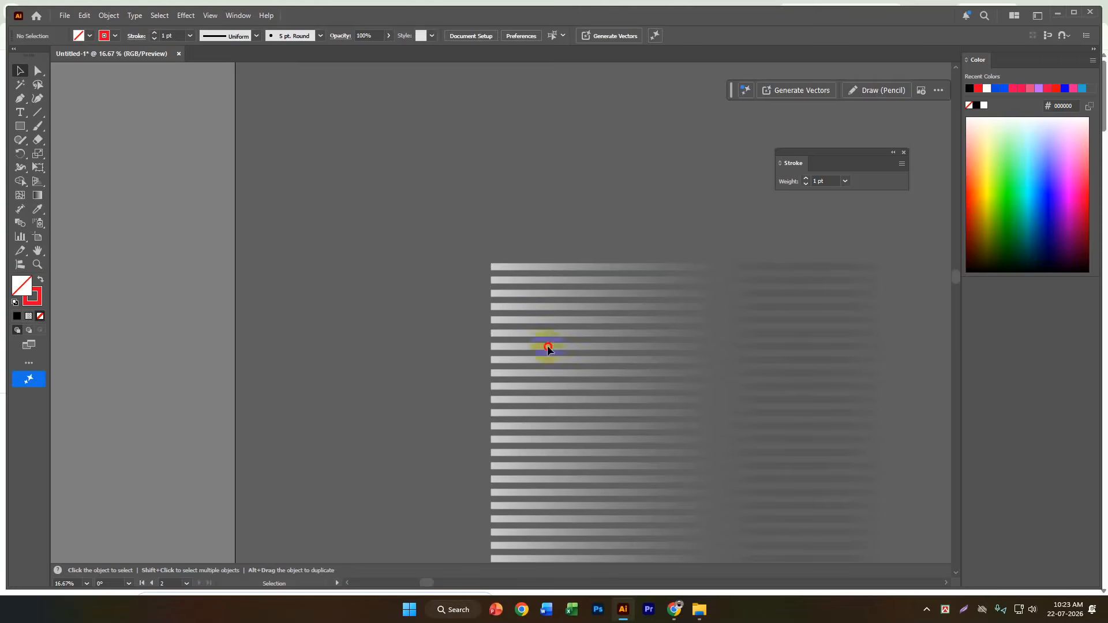
pyautogui.click(549, 481)
pyautogui.click(369, 320)
pyautogui.scroll(-2, 349, 320)
pyautogui.moveTo(601, 351); pyautogui.dragTo(430, 357)
# Move the reference flyer image off Artboard 2 to the empty area left of it, and deselect.
pyautogui.scroll(4, 728, 306)
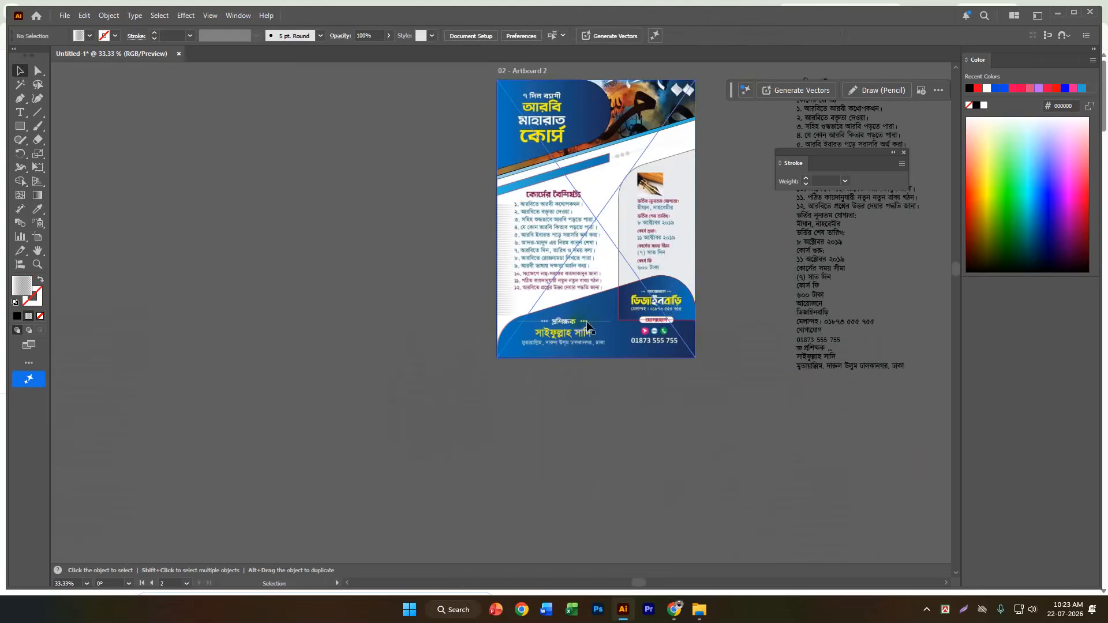
pyautogui.scroll(1, 663, 297)
pyautogui.scroll(1, 660, 260)
pyautogui.scroll(-1, 661, 260)
pyautogui.moveTo(596, 287); pyautogui.dragTo(352, 277)
pyautogui.click(587, 473)
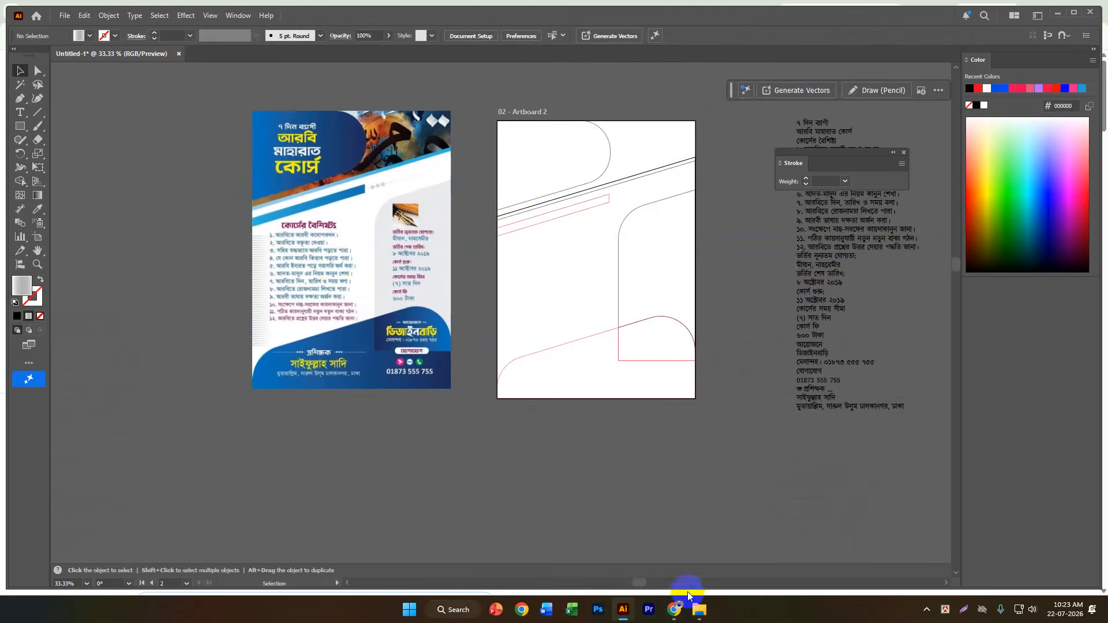
# Switch to Chrome, open Pinterest in a new tab and sign in to the account.
pyautogui.moveTo(674, 610)
pyautogui.click(610, 555)
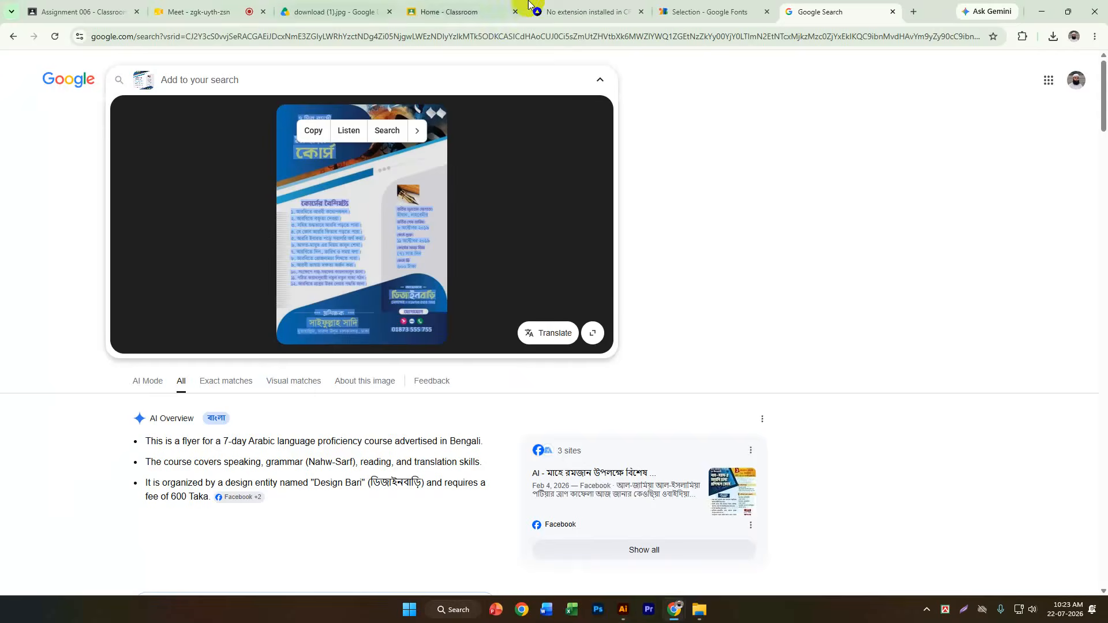
pyautogui.click(910, 13)
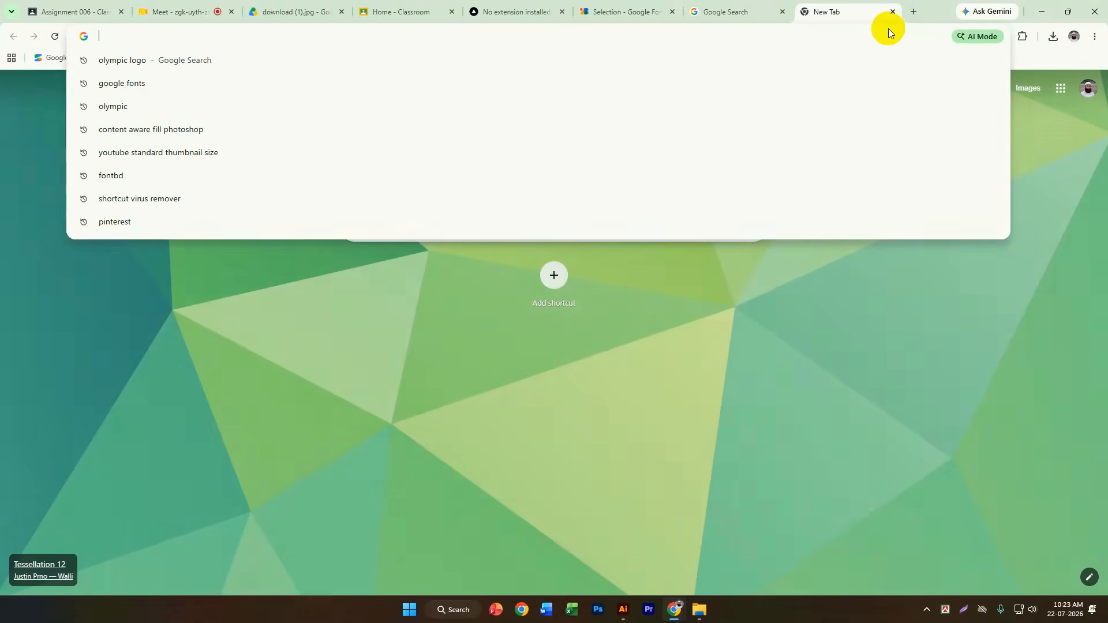
pyautogui.write('pi')
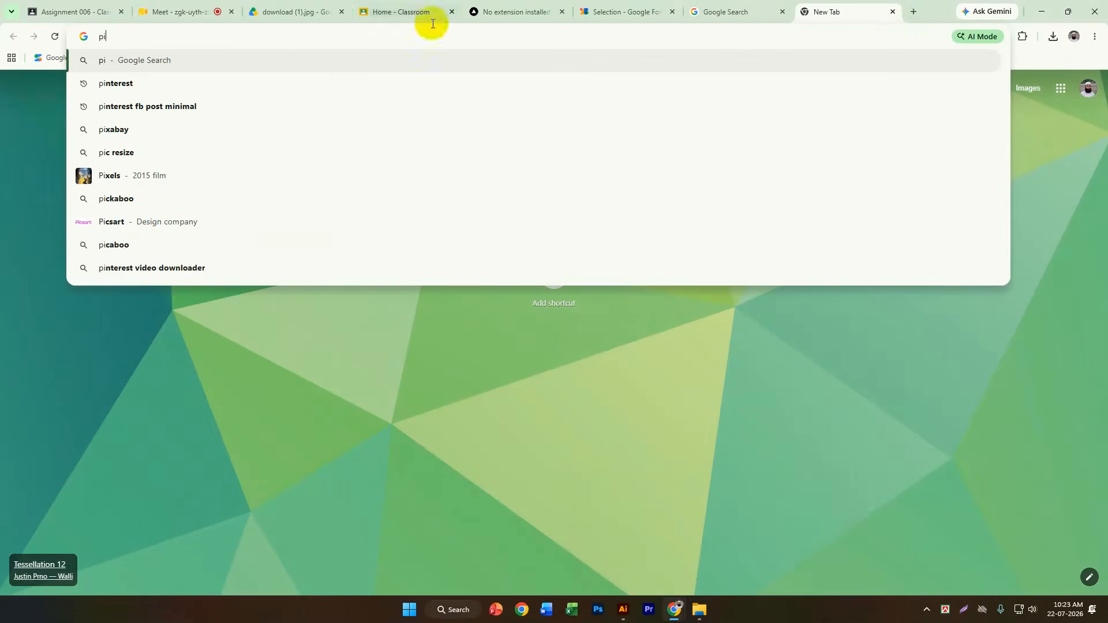
pyautogui.click(275, 86)
pyautogui.click(161, 188)
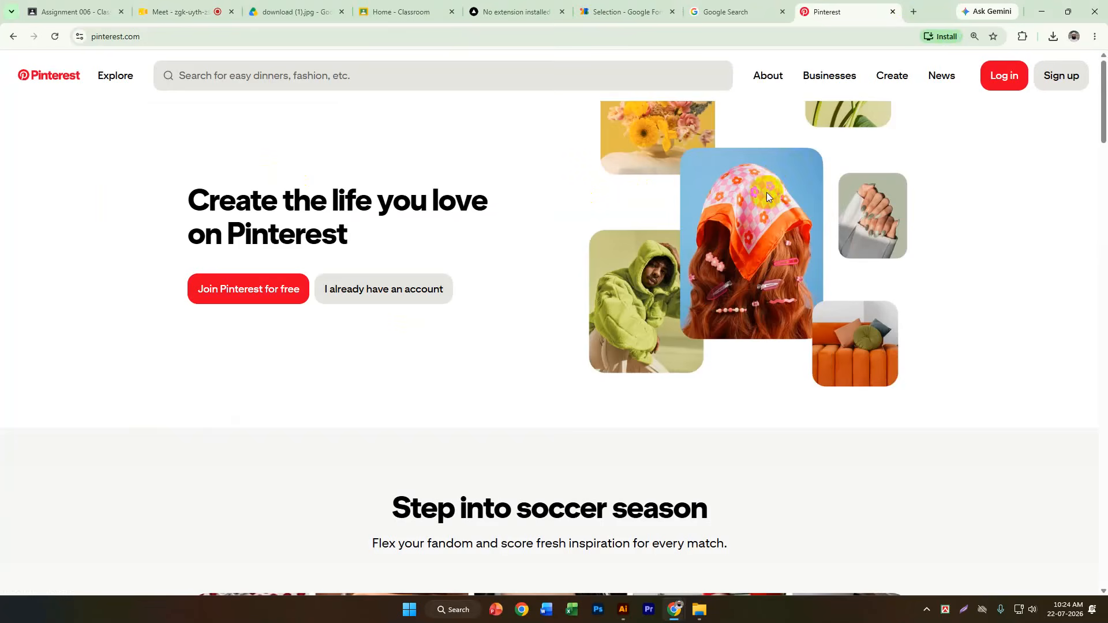
pyautogui.click(718, 237)
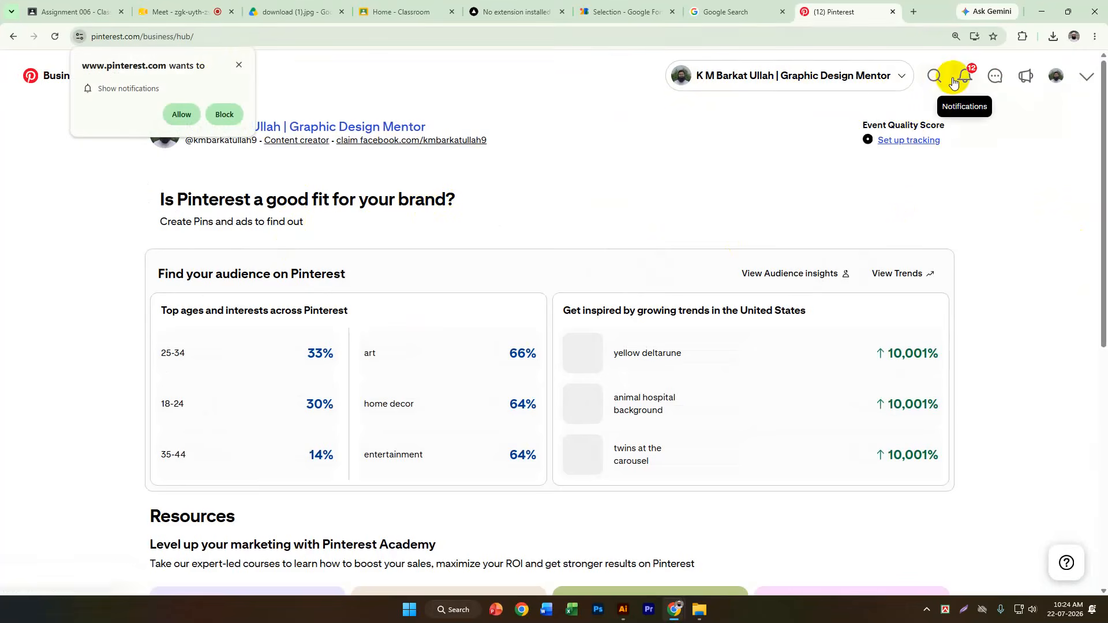
# Search Pinterest for "mahfil poster".
pyautogui.click(935, 76)
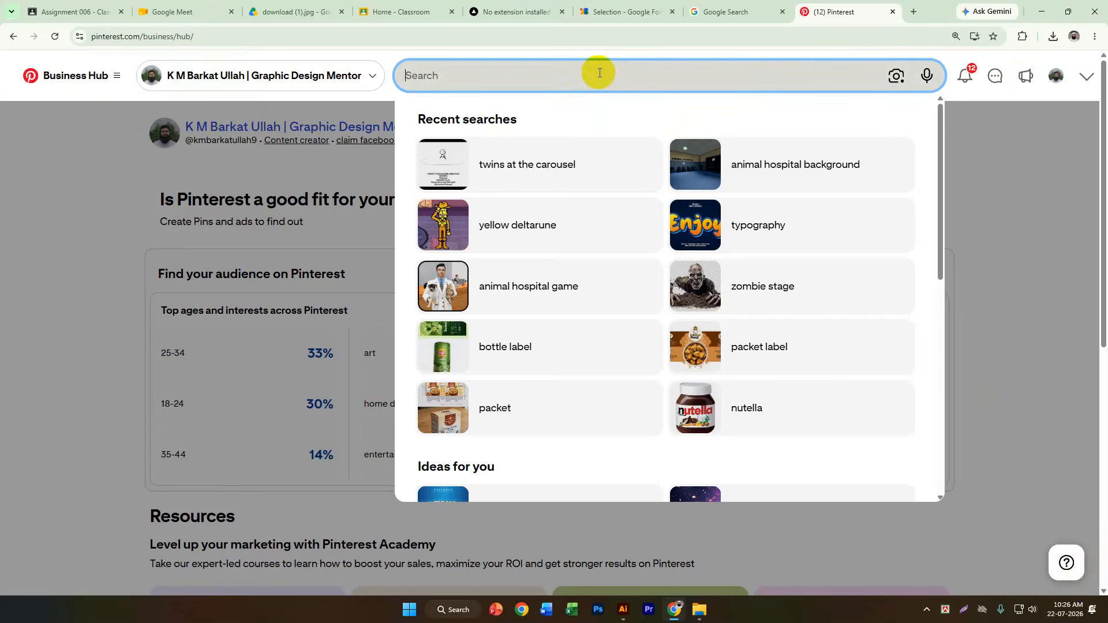
pyautogui.write('mahfi')
pyautogui.press('BackSpace')
pyautogui.write('ahfil poster')
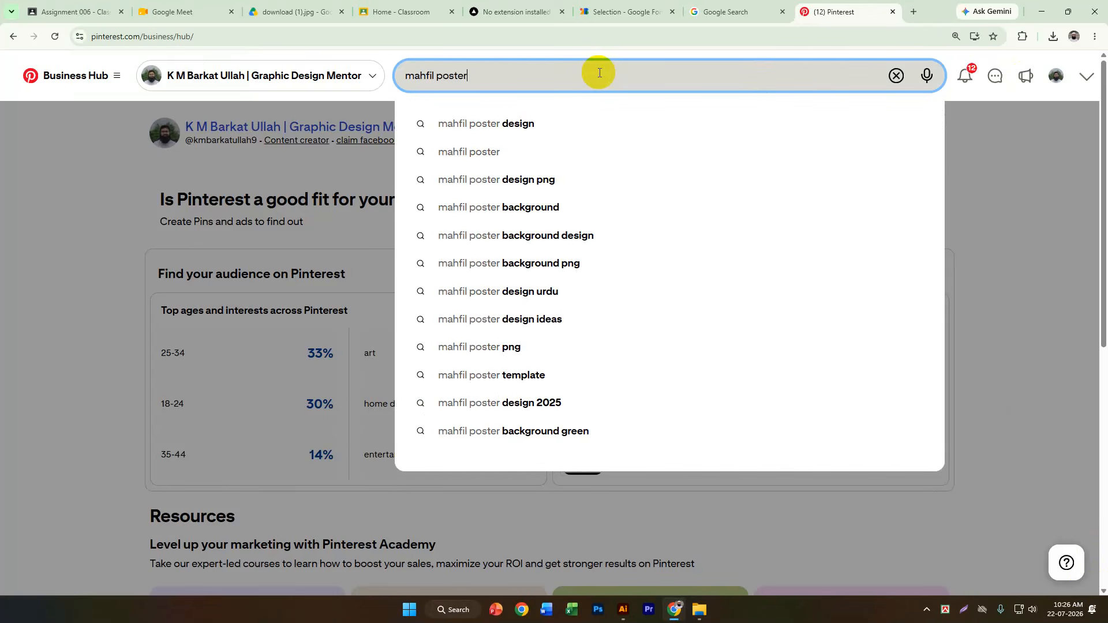
pyautogui.press('Return')
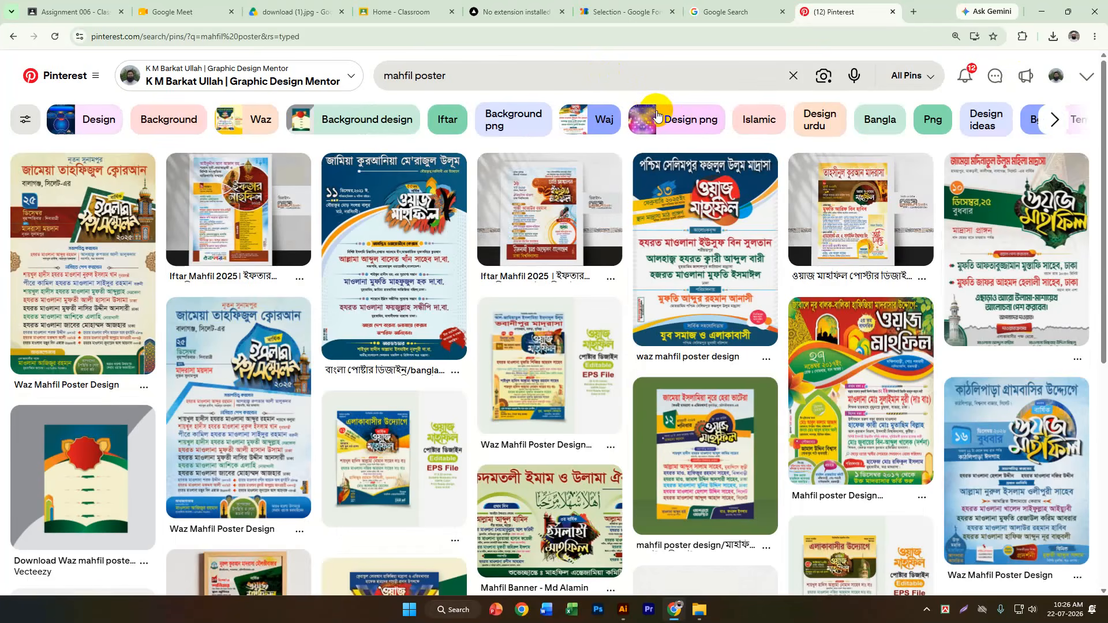
# Open the blue Waz Mahfil Poster Design pin and two related madrasa poster pins to study their layouts.
pyautogui.scroll(-3, 656, 115)
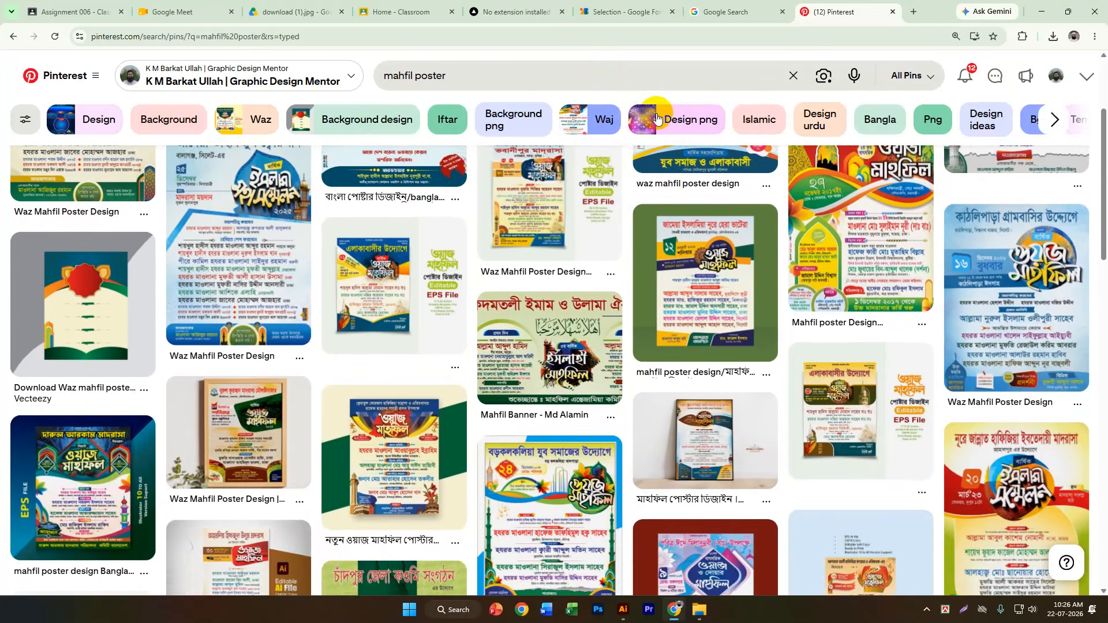
pyautogui.click(254, 268)
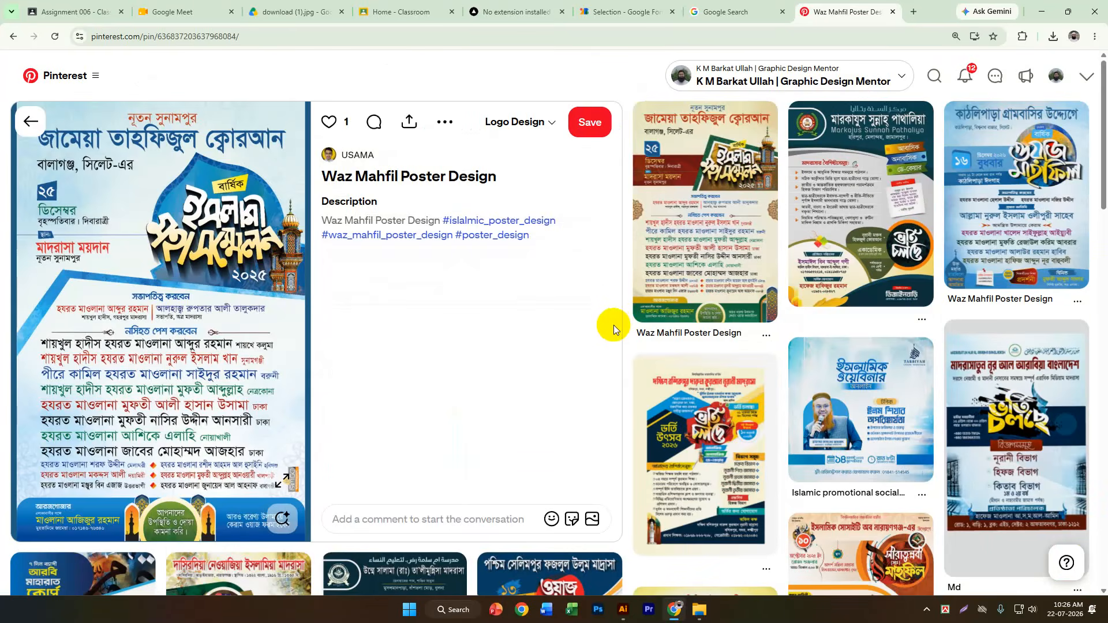
pyautogui.click(821, 207)
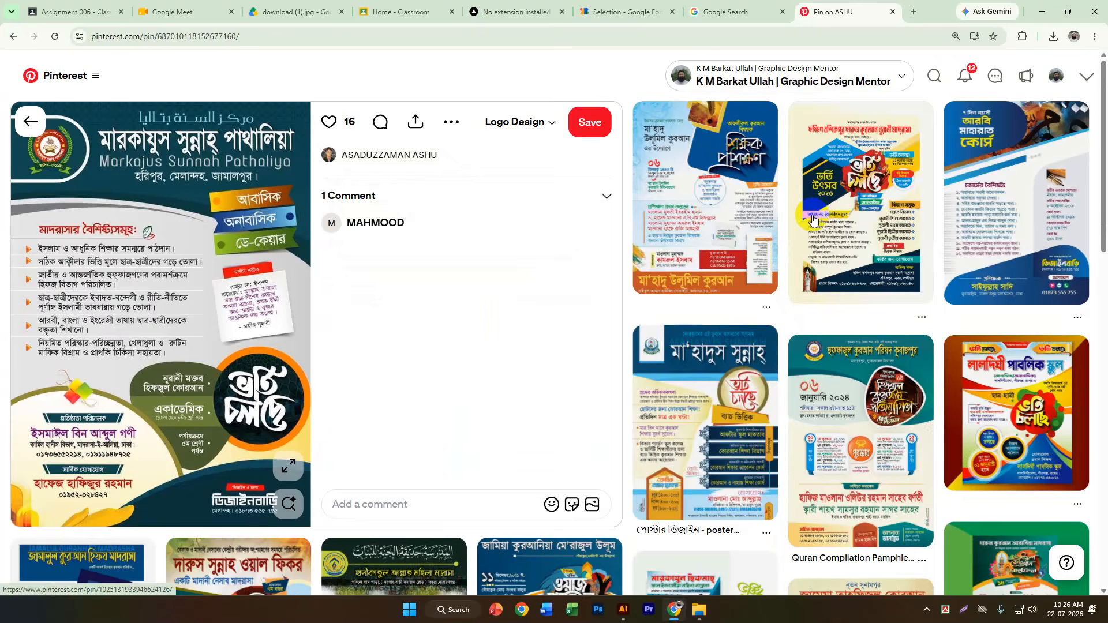
pyautogui.click(736, 424)
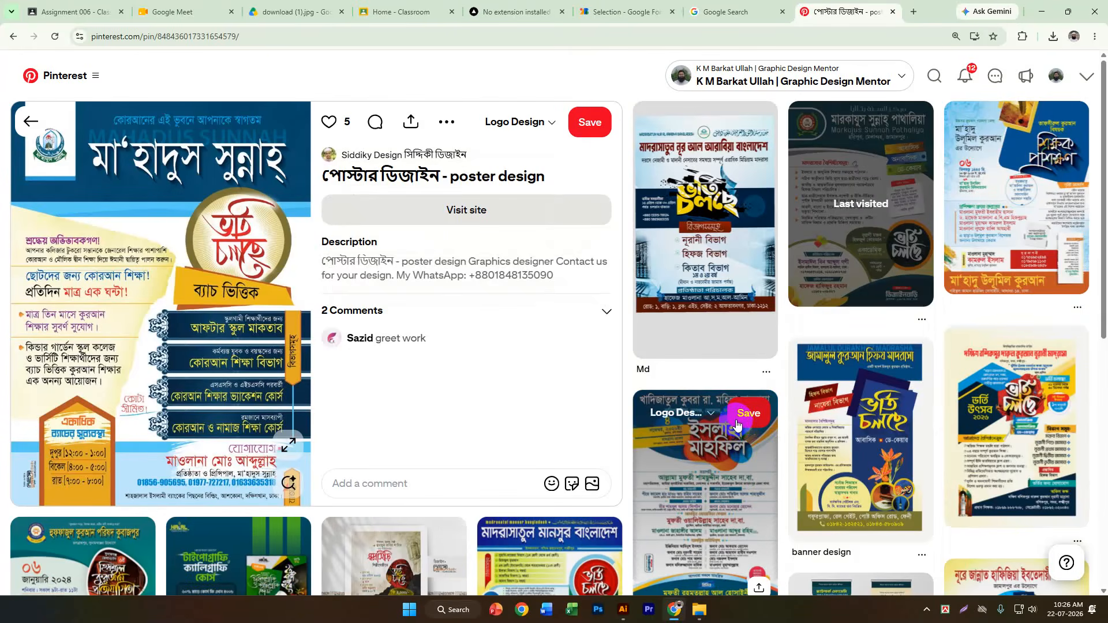
# Browse the related poster designs and open the blue and orange teacher-training poster to examine its layout.
pyautogui.scroll(-1, 736, 425)
pyautogui.scroll(1, 736, 426)
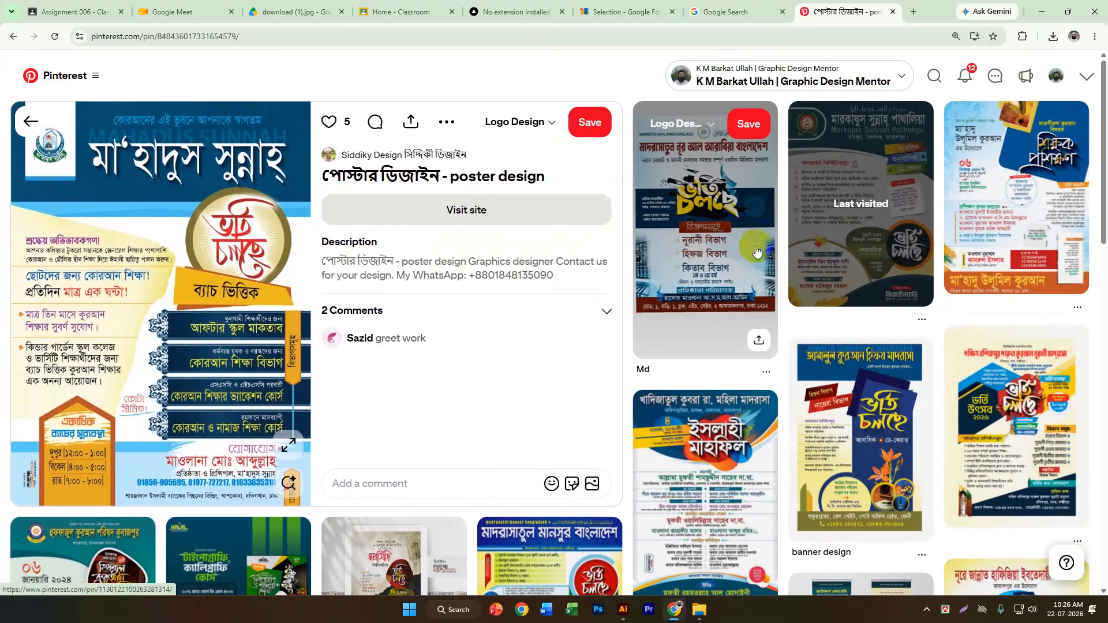
pyautogui.scroll(-1, 757, 273)
pyautogui.scroll(1, 754, 277)
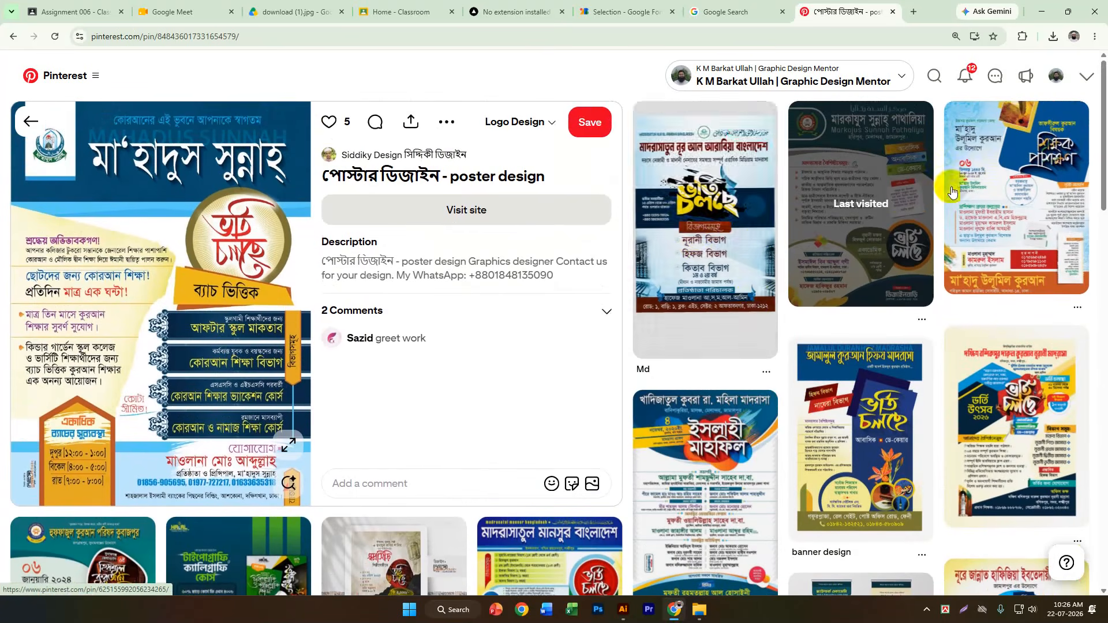
pyautogui.click(968, 176)
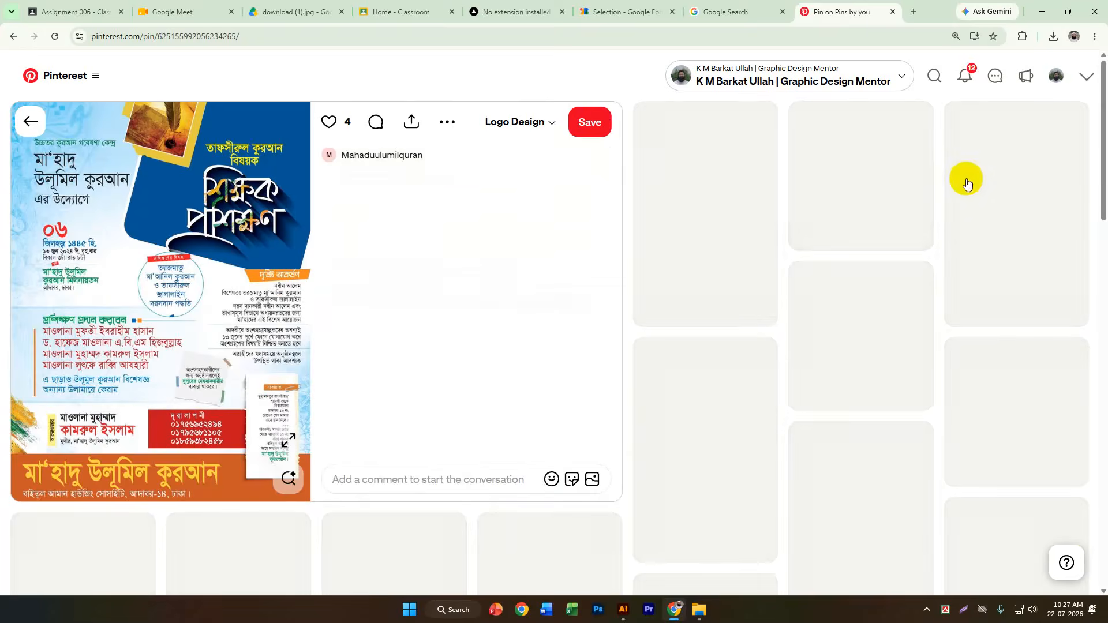
pyautogui.scroll(-1, 965, 185)
pyautogui.scroll(1, 970, 202)
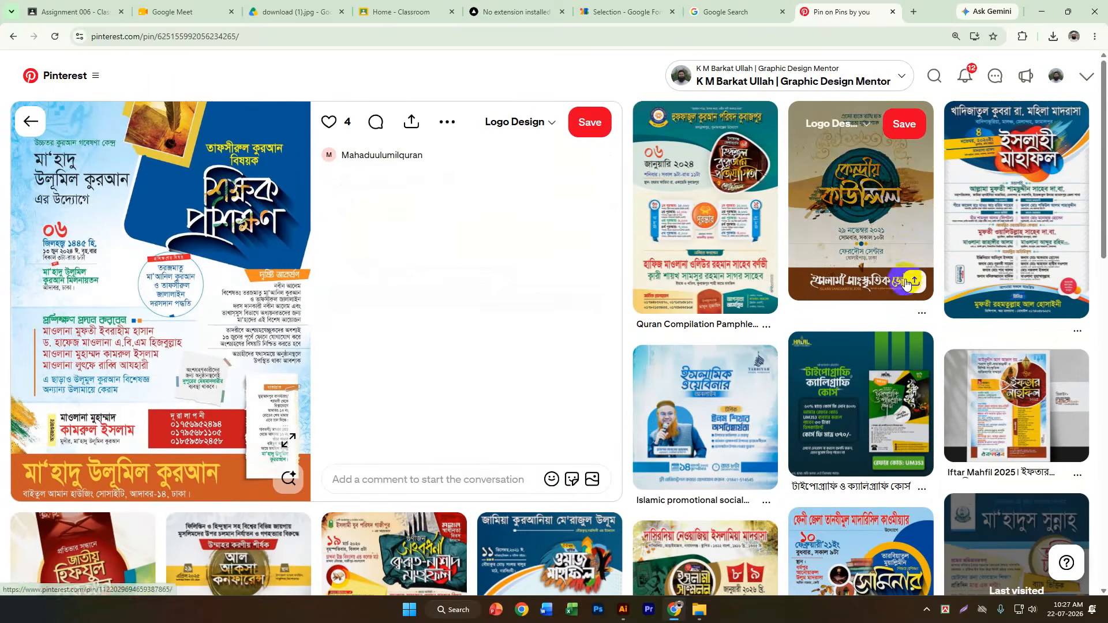
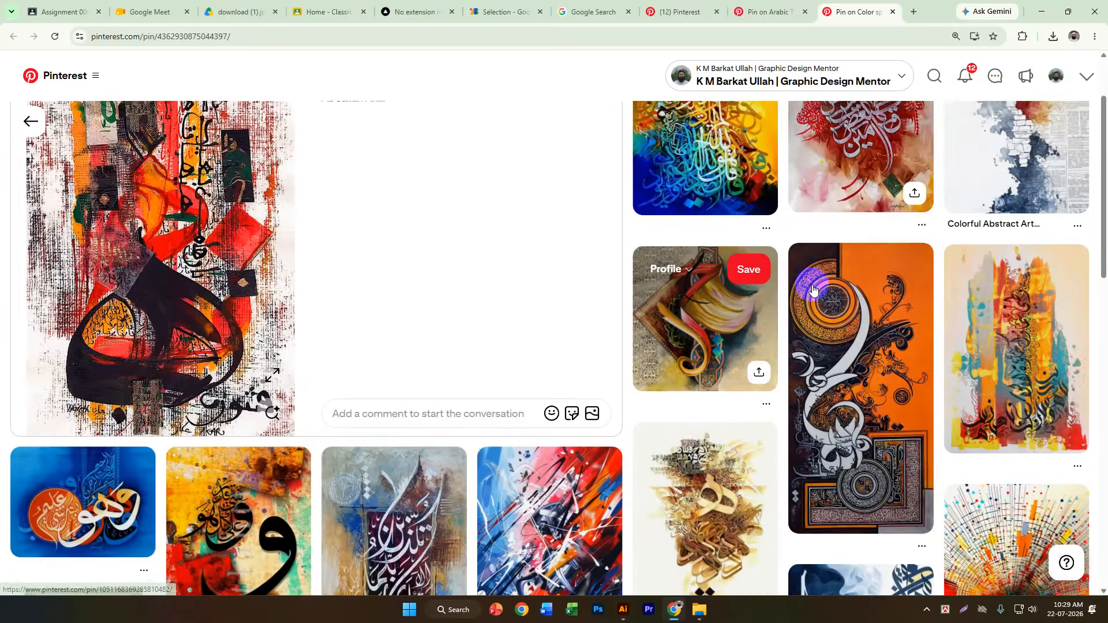
# Open the orange and teal abstract Arabic calligraphy painting in a new tab and browse its related artworks.
pyautogui.scroll(-2, 581, 290)
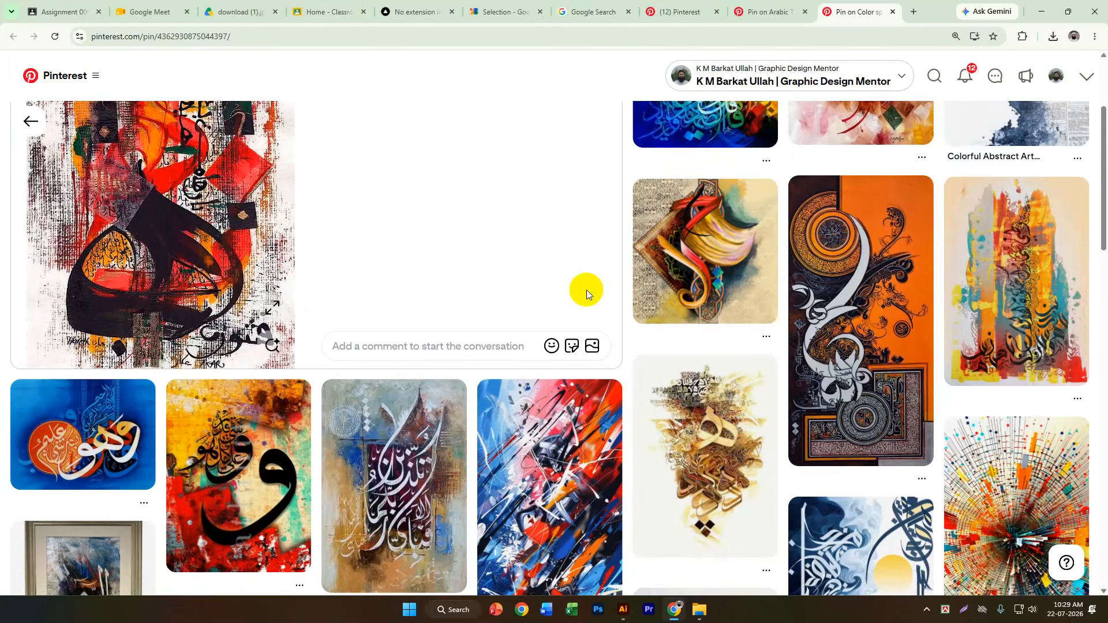
pyautogui.middleClick(1037, 306)
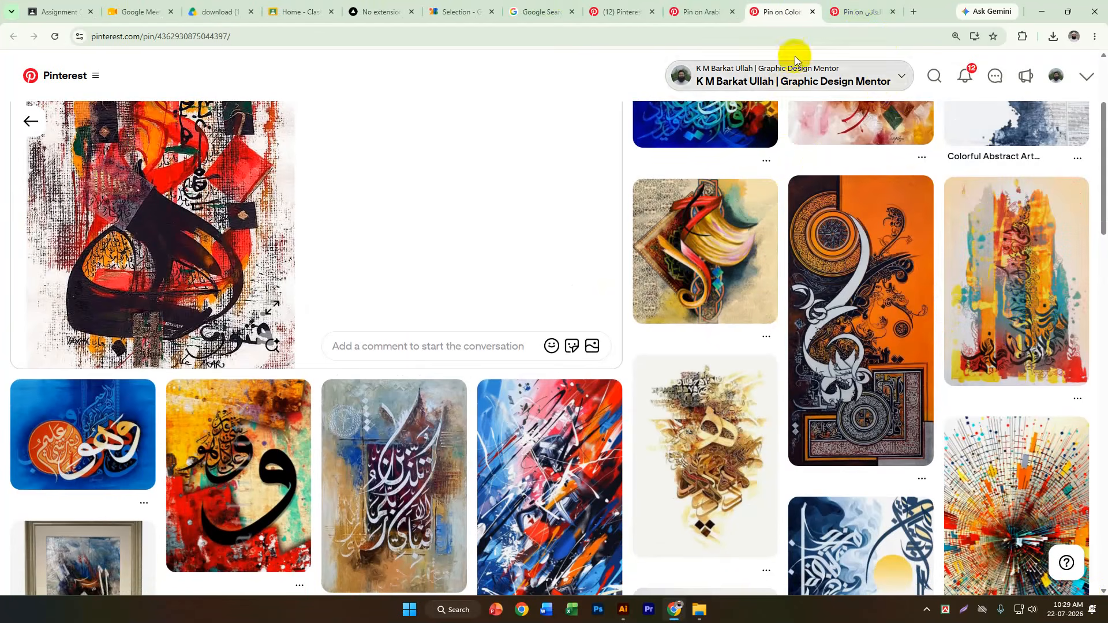
pyautogui.click(843, 31)
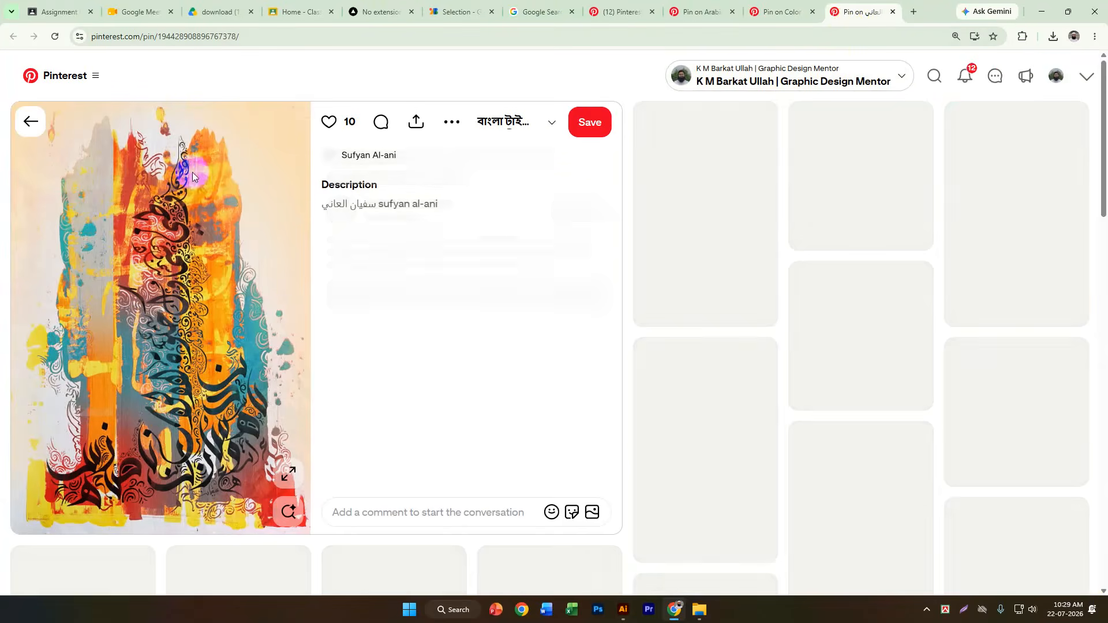
pyautogui.scroll(-2, 796, 366)
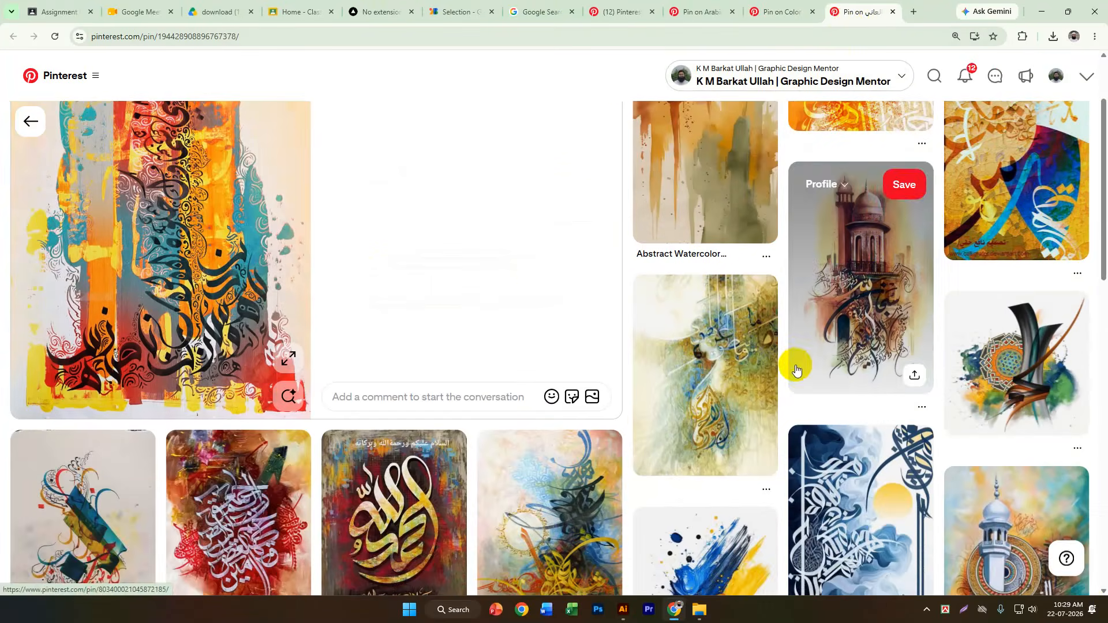
pyautogui.scroll(-3, 533, 296)
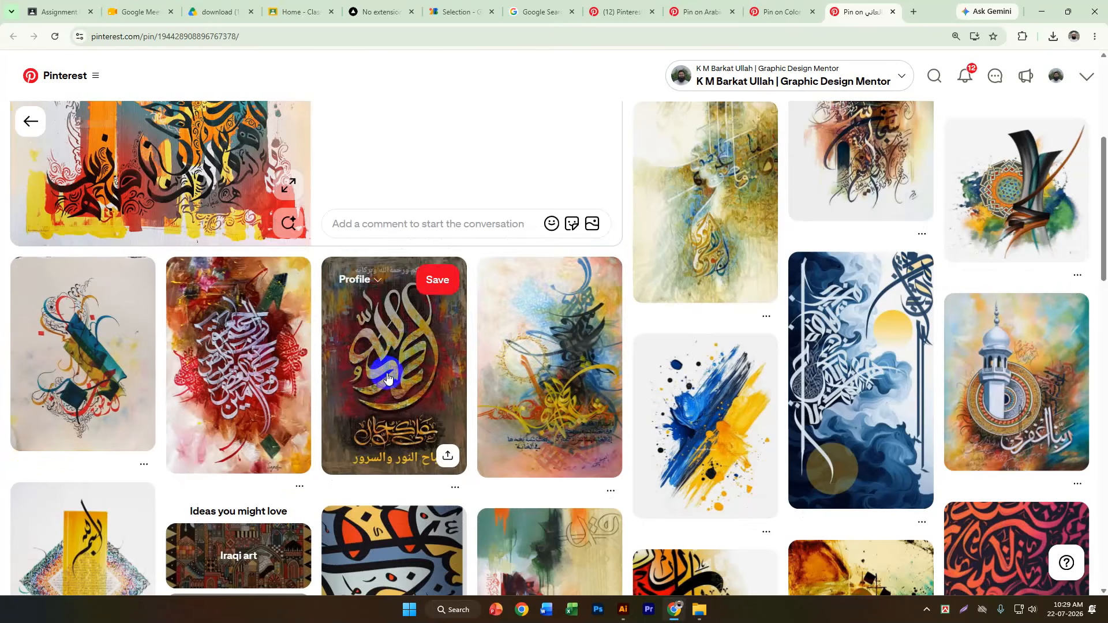
pyautogui.scroll(-1, 549, 366)
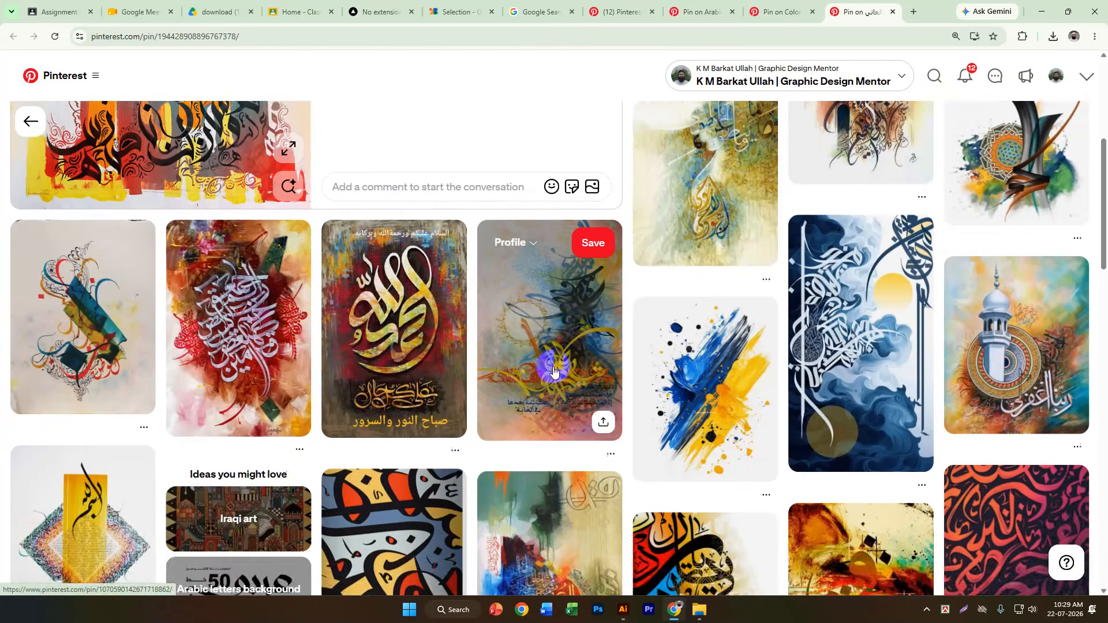
# Open the calligraphy painting with the diagonal teal and yellow band and download its image to the Downloads folder as download.jpg.
pyautogui.click(100, 338)
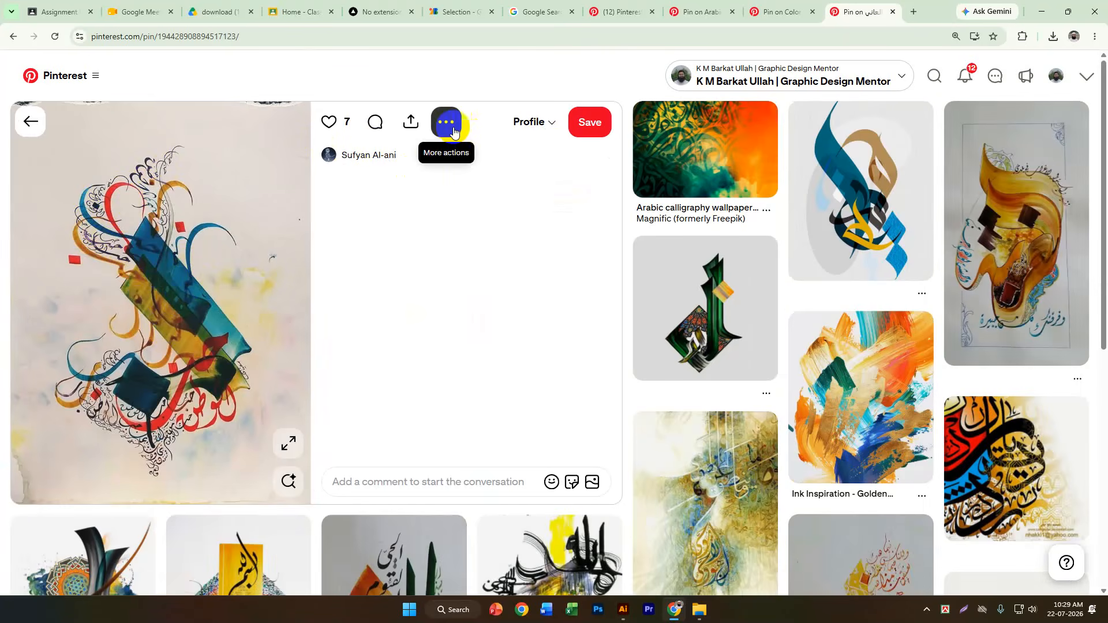
pyautogui.click(453, 130)
pyautogui.click(477, 161)
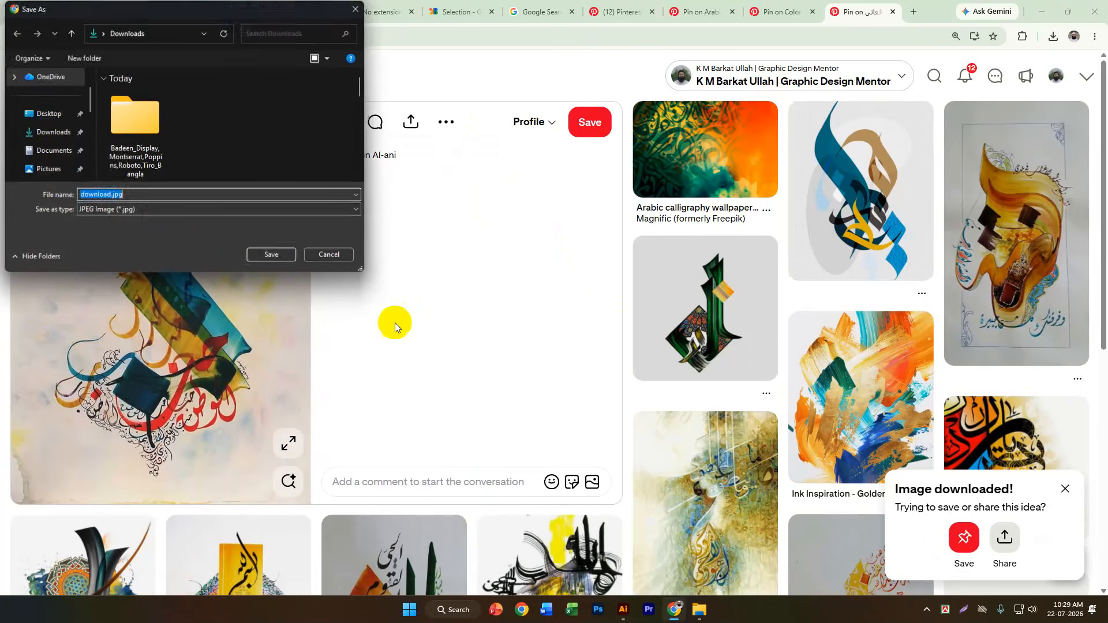
pyautogui.click(52, 132)
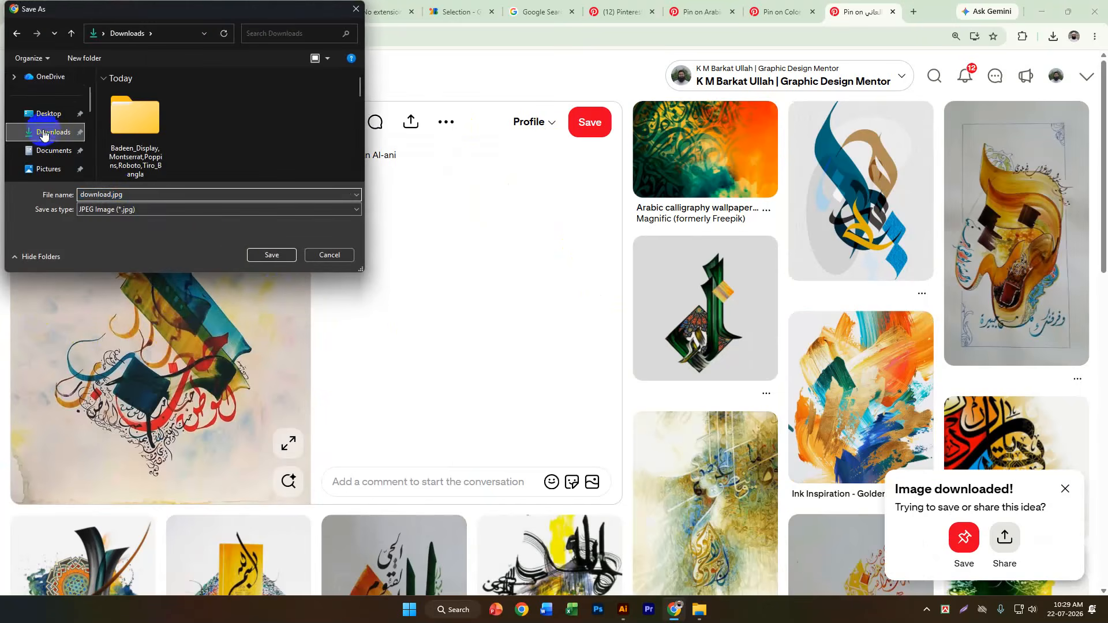
pyautogui.click(272, 254)
# Find the related orange and green painting with black calligraphy and download its image as download (1).jpg.
pyautogui.scroll(-3, 715, 288)
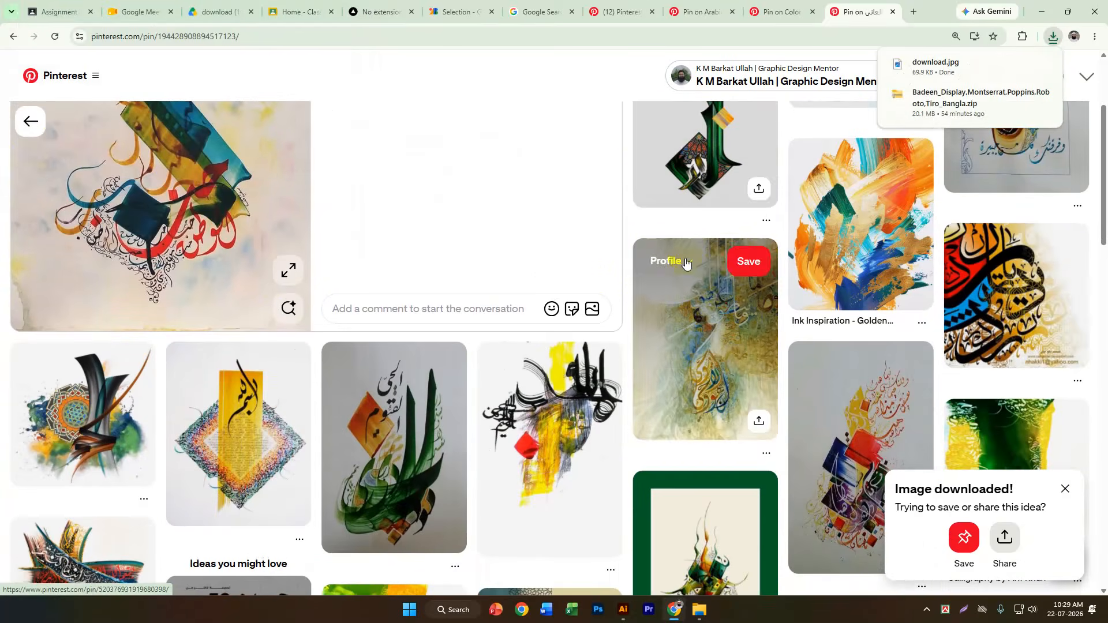
pyautogui.scroll(-2, 900, 277)
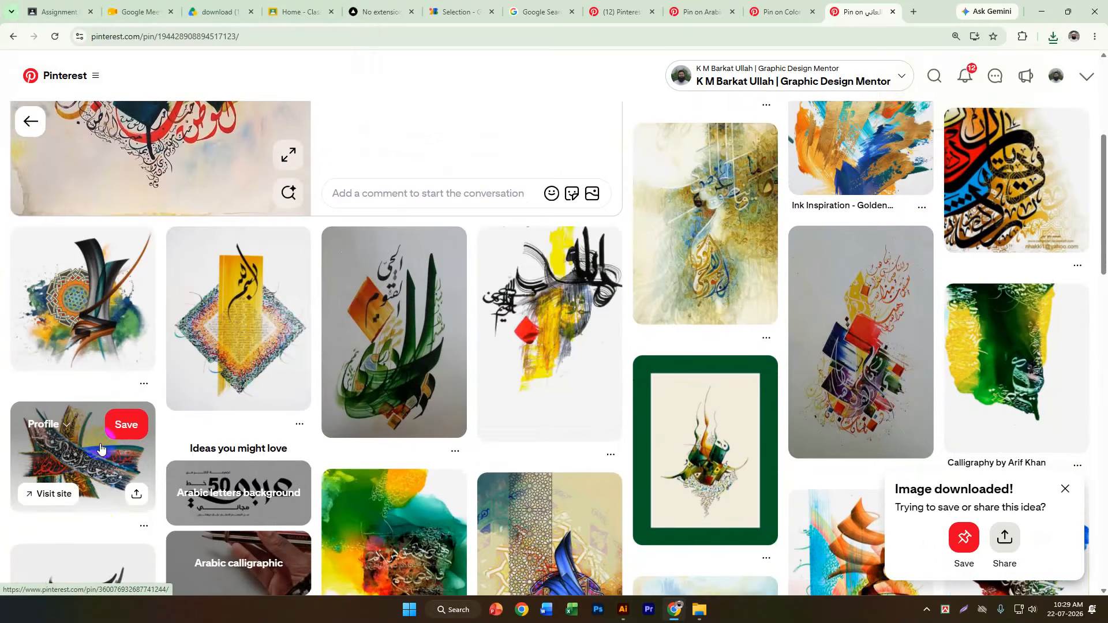
pyautogui.scroll(-4, 87, 438)
pyautogui.scroll(-3, 704, 288)
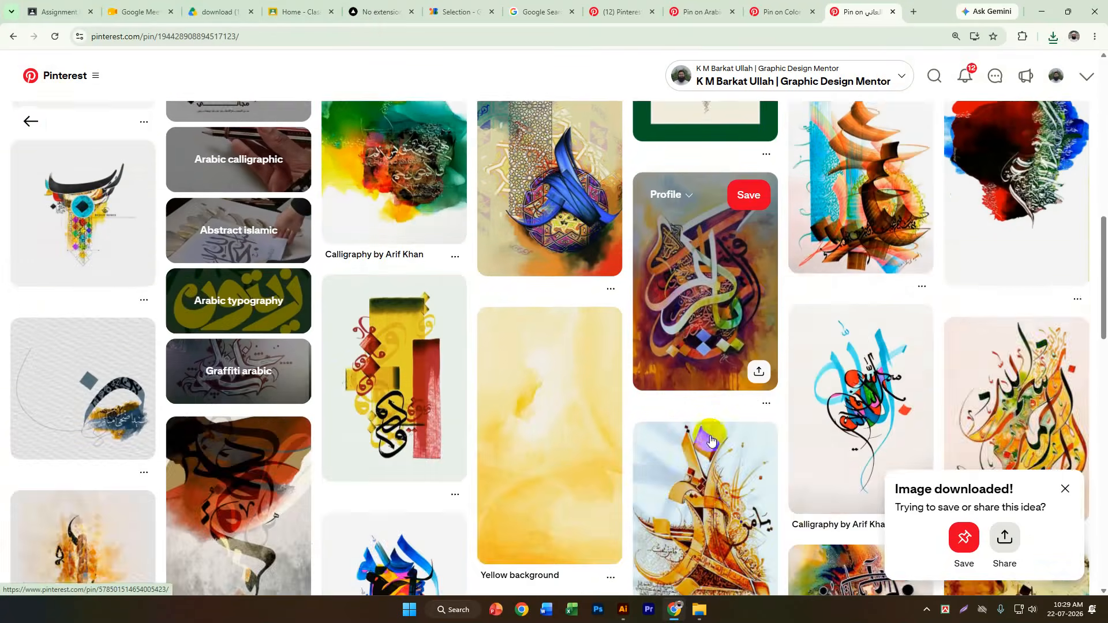
pyautogui.scroll(-5, 1025, 358)
pyautogui.click(846, 312)
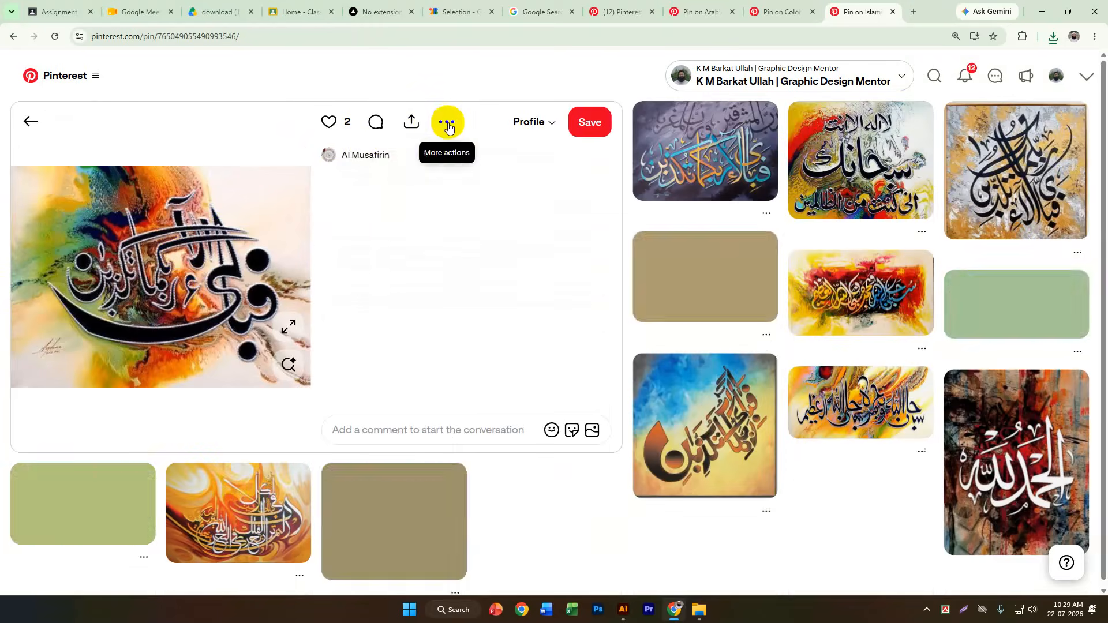
pyautogui.click(447, 122)
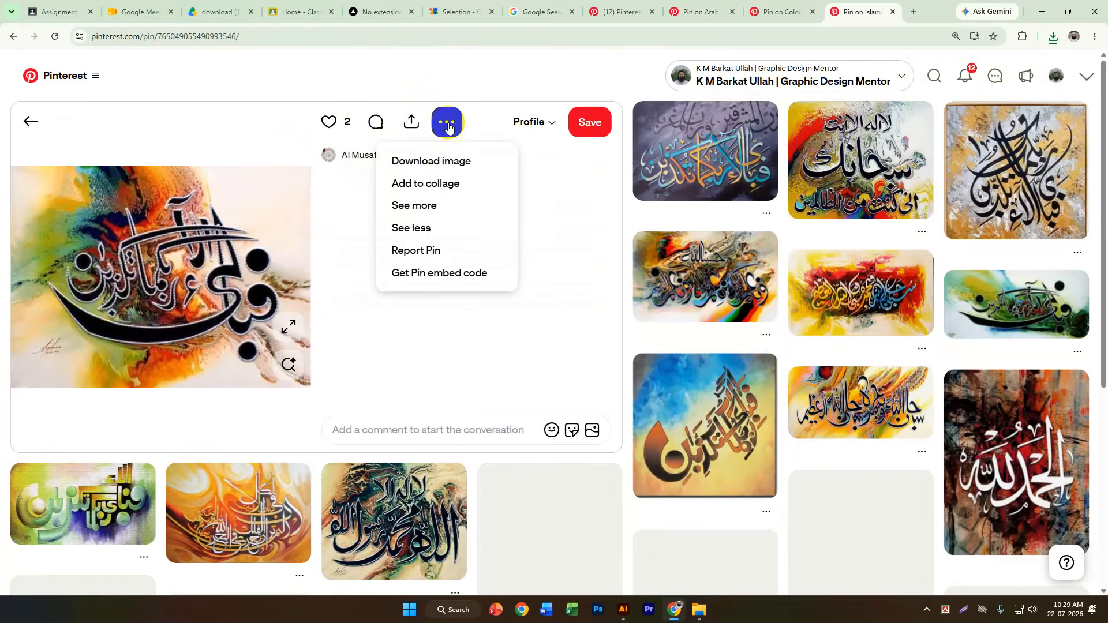
pyautogui.click(448, 161)
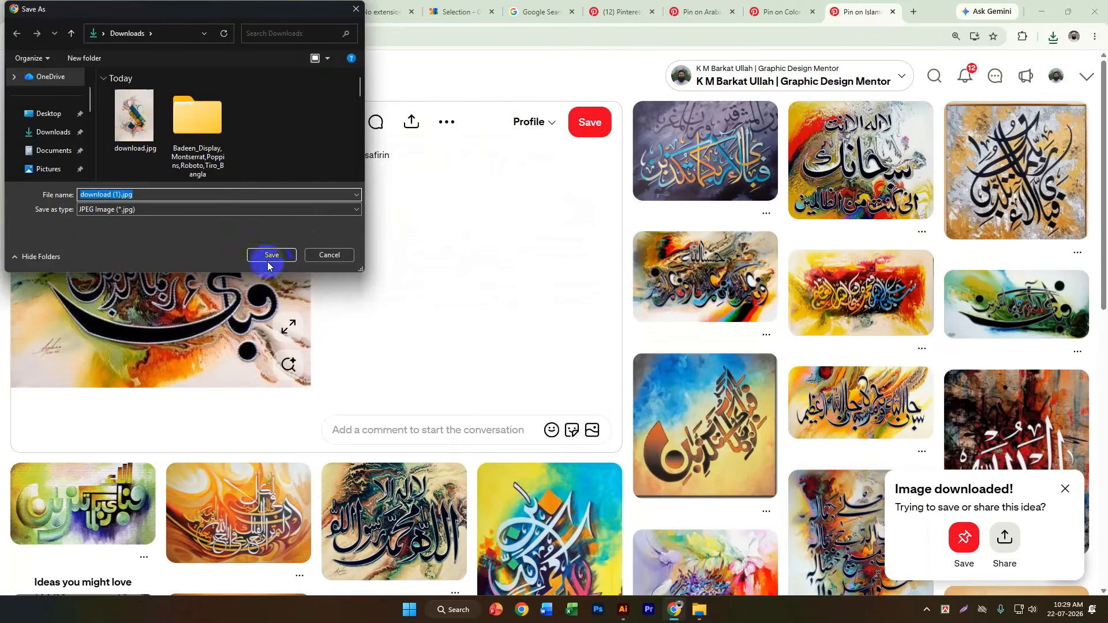
pyautogui.click(275, 254)
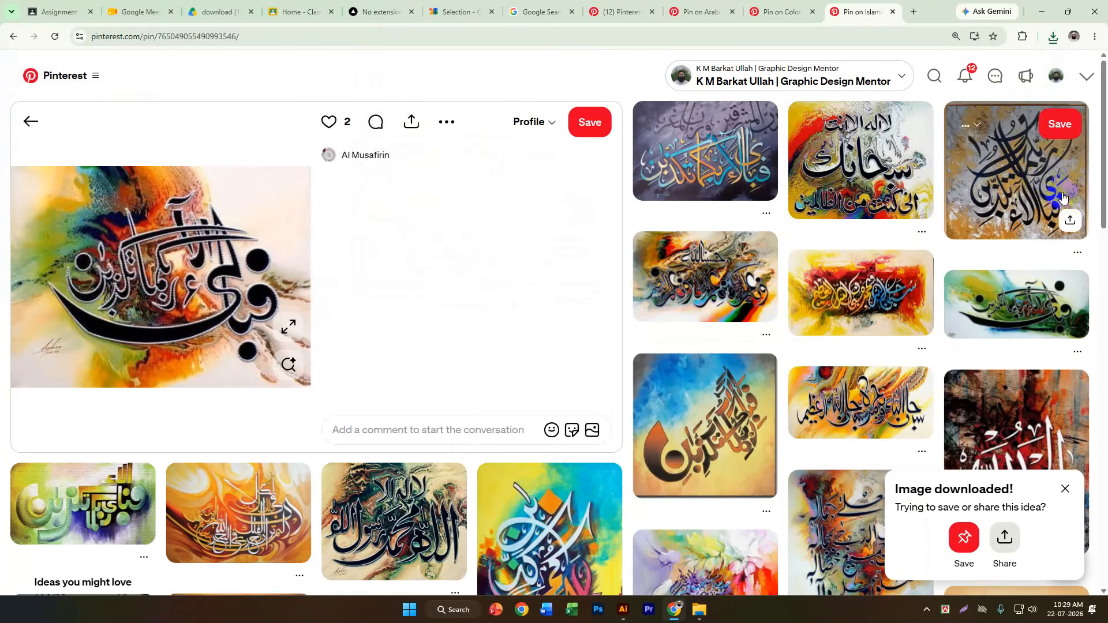
# Open the wide green calligraphy painting with black lettering and browse its related artworks.
pyautogui.scroll(-1, 1033, 300)
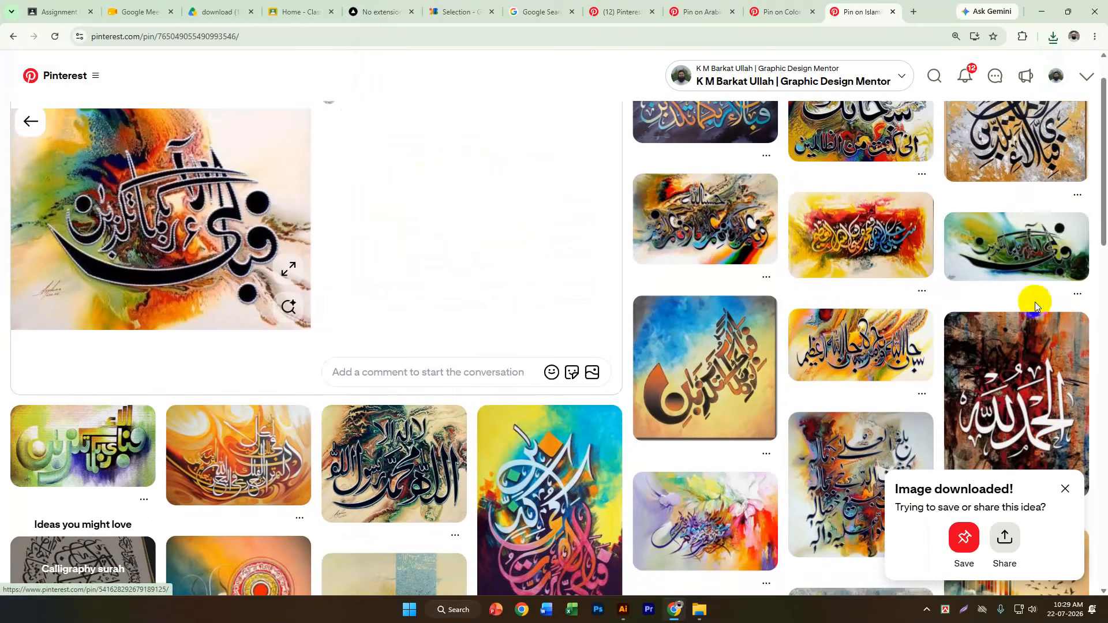
pyautogui.click(1027, 259)
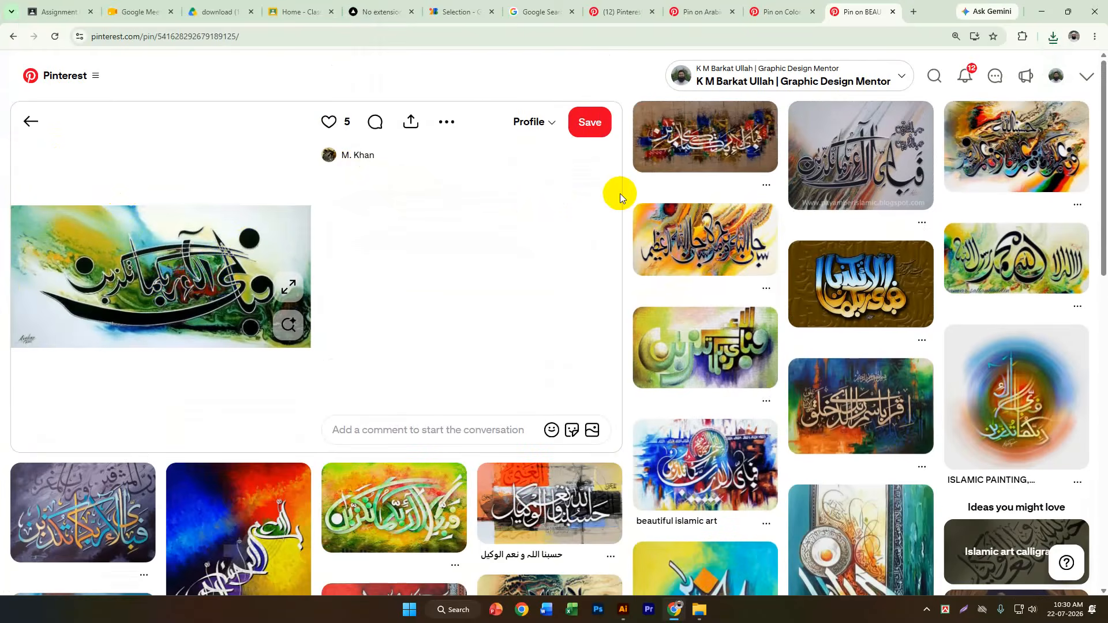
pyautogui.click(649, 162)
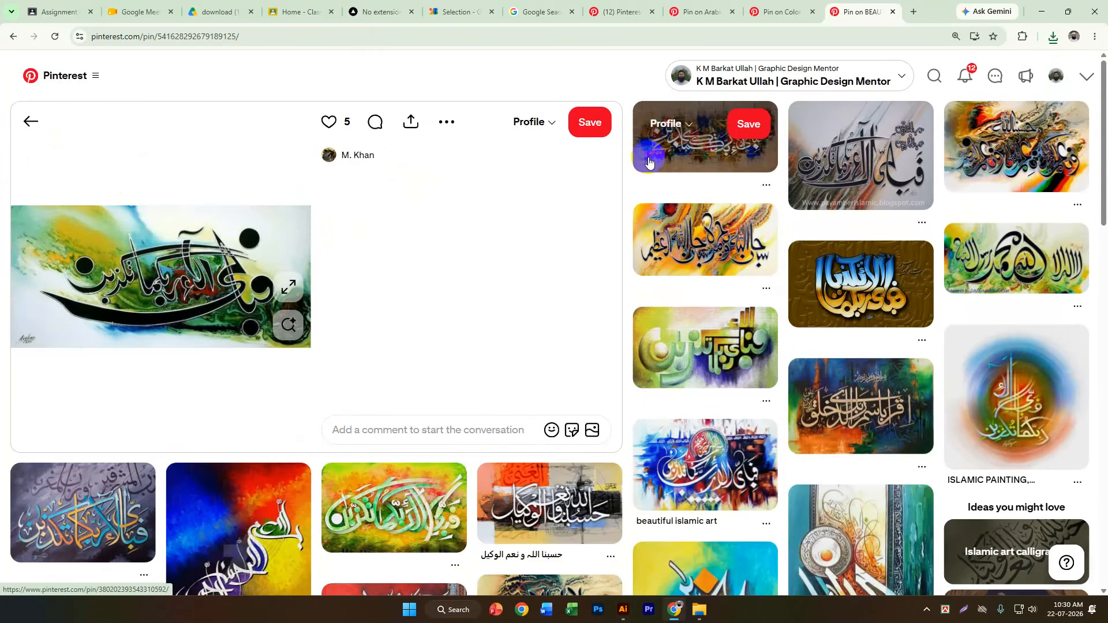
pyautogui.scroll(-4, 648, 162)
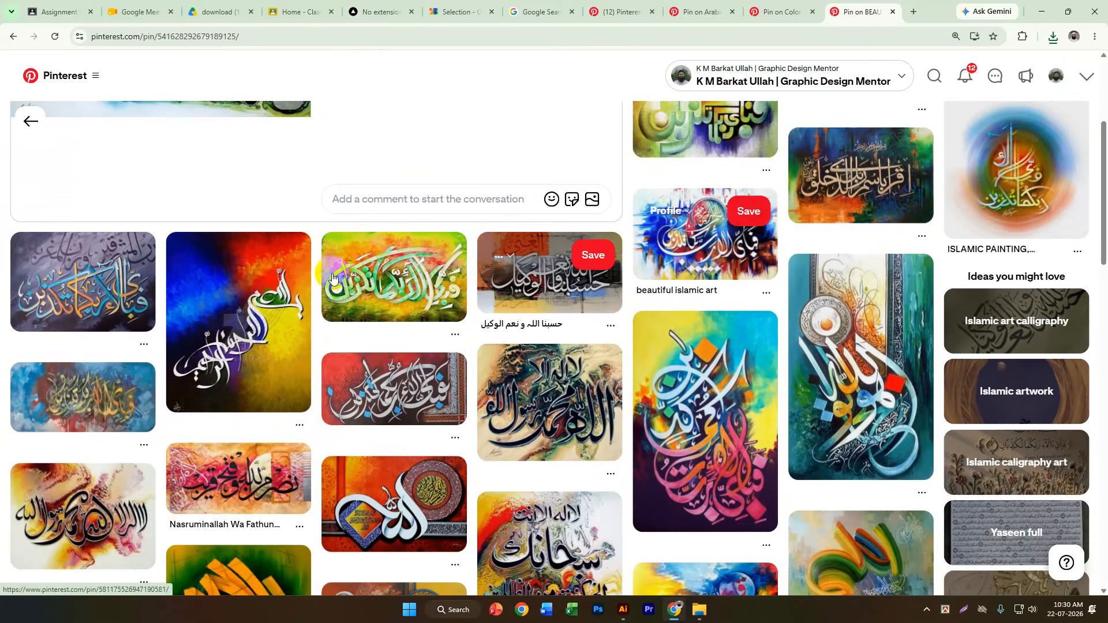
# Open the blue, green and orange painting with cream calligraphy and download its image as download (2).jpg.
pyautogui.click(895, 181)
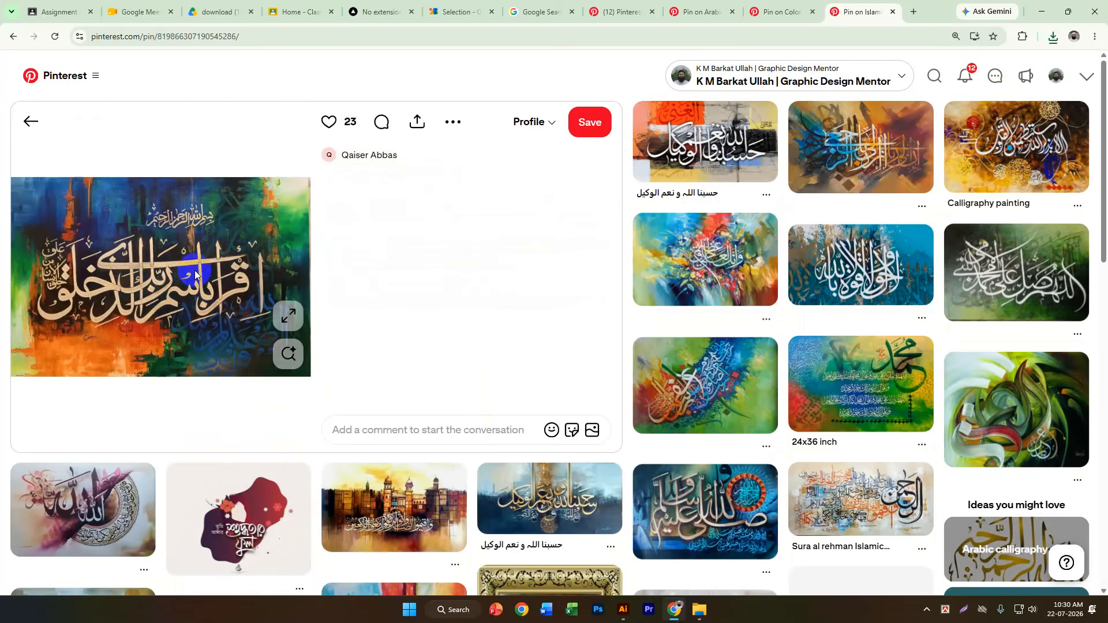
pyautogui.click(453, 122)
pyautogui.click(452, 160)
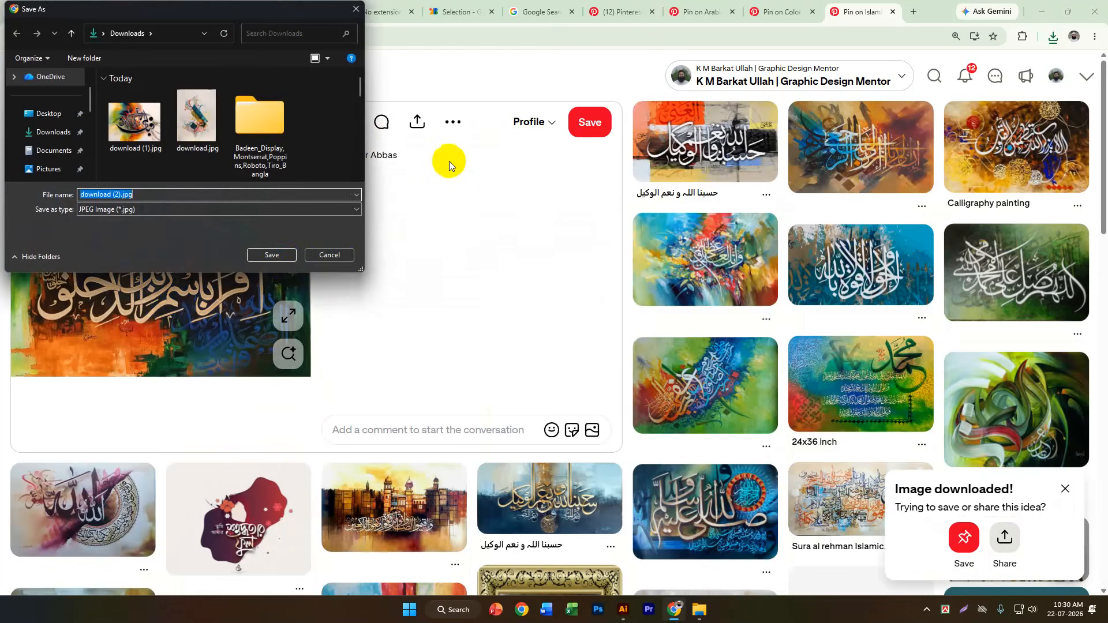
pyautogui.click(280, 258)
# Switch to Illustrator and apply a linear gradient fill to the rounded header shape on Artboard 2.
pyautogui.click(1041, 12)
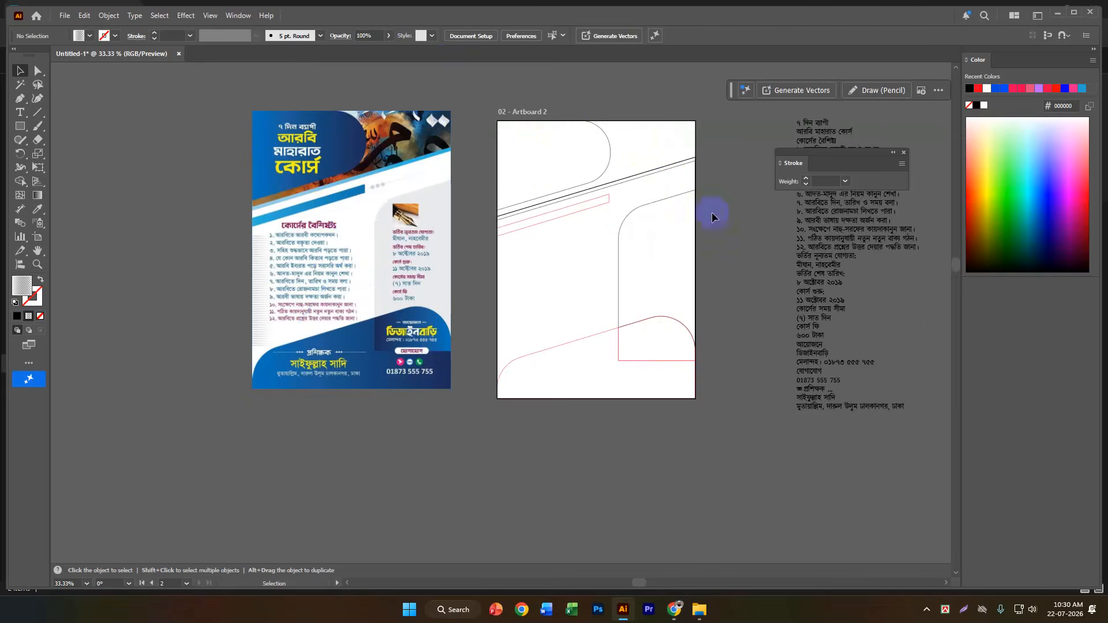
pyautogui.scroll(1, 707, 314)
pyautogui.scroll(-1, 708, 314)
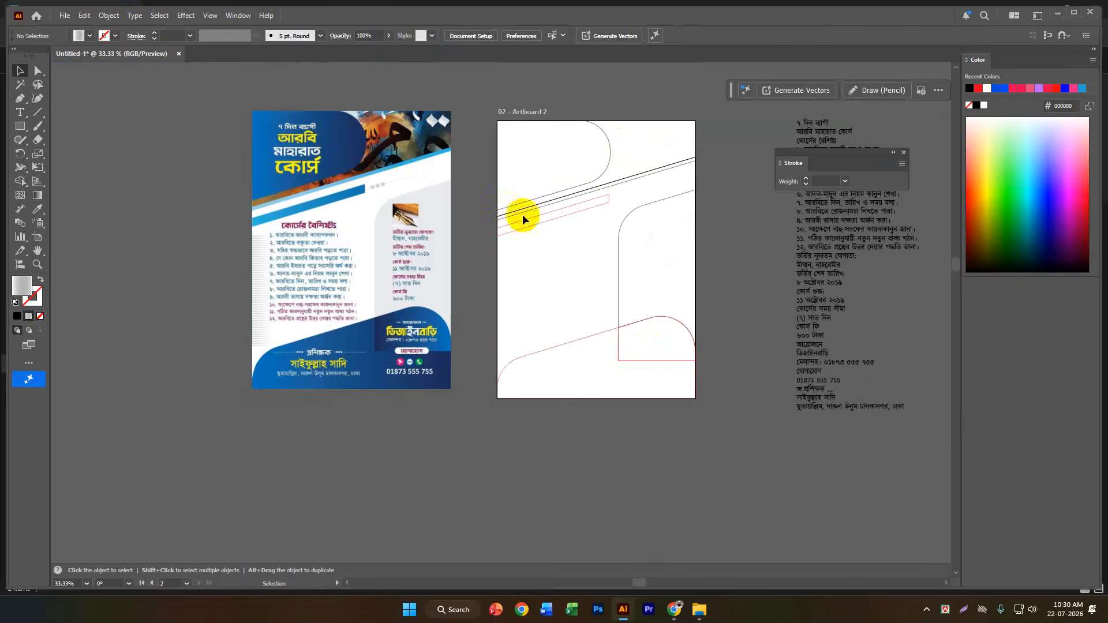
pyautogui.click(609, 150)
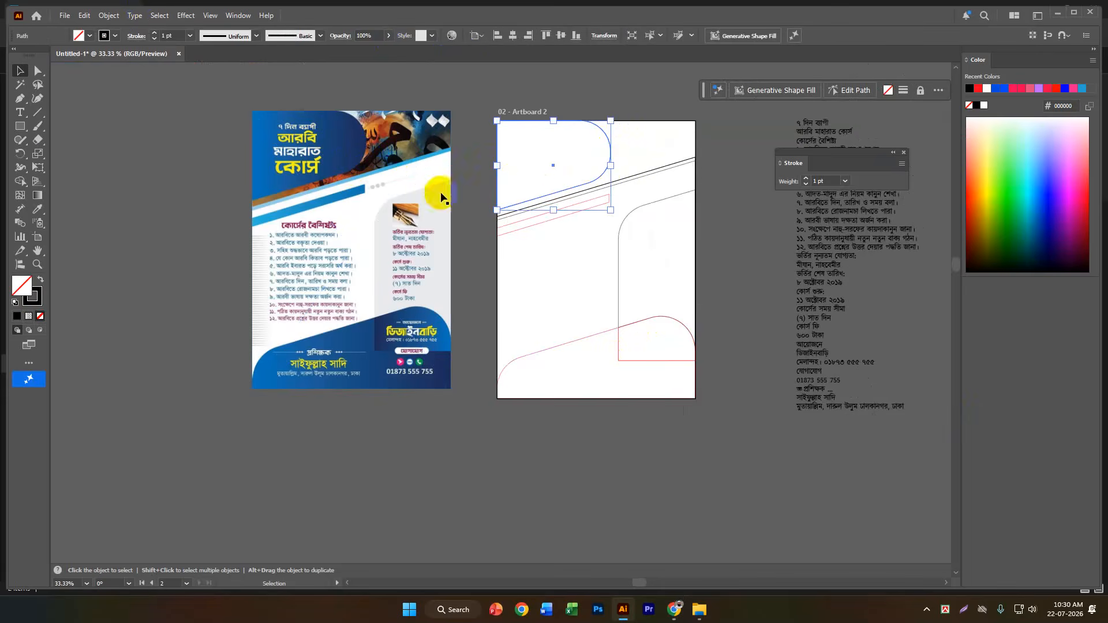
pyautogui.click(38, 195)
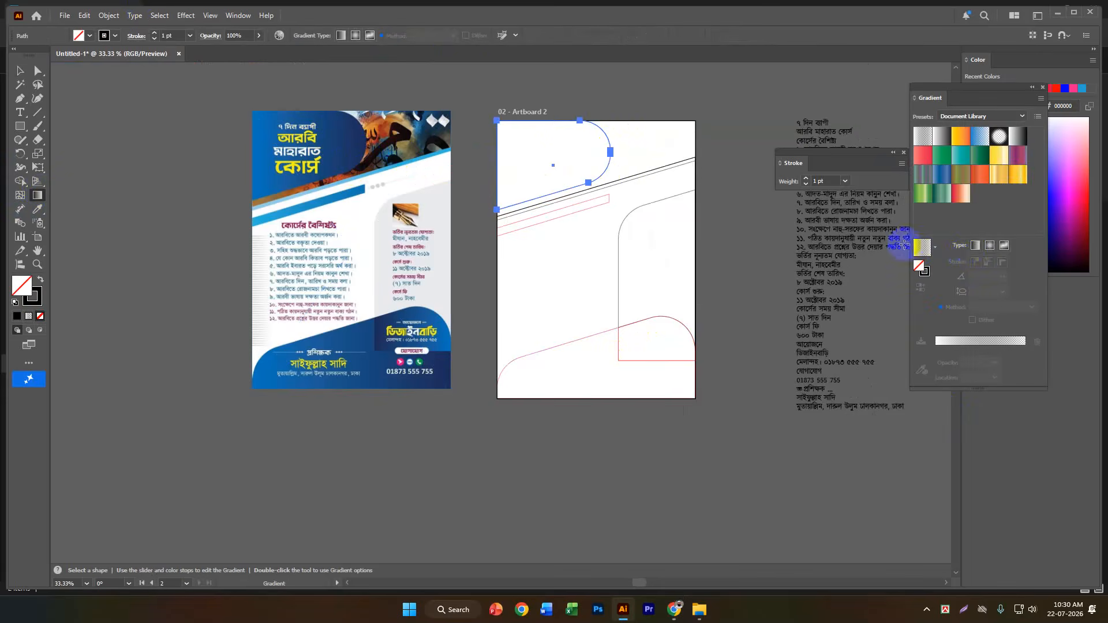
pyautogui.click(973, 246)
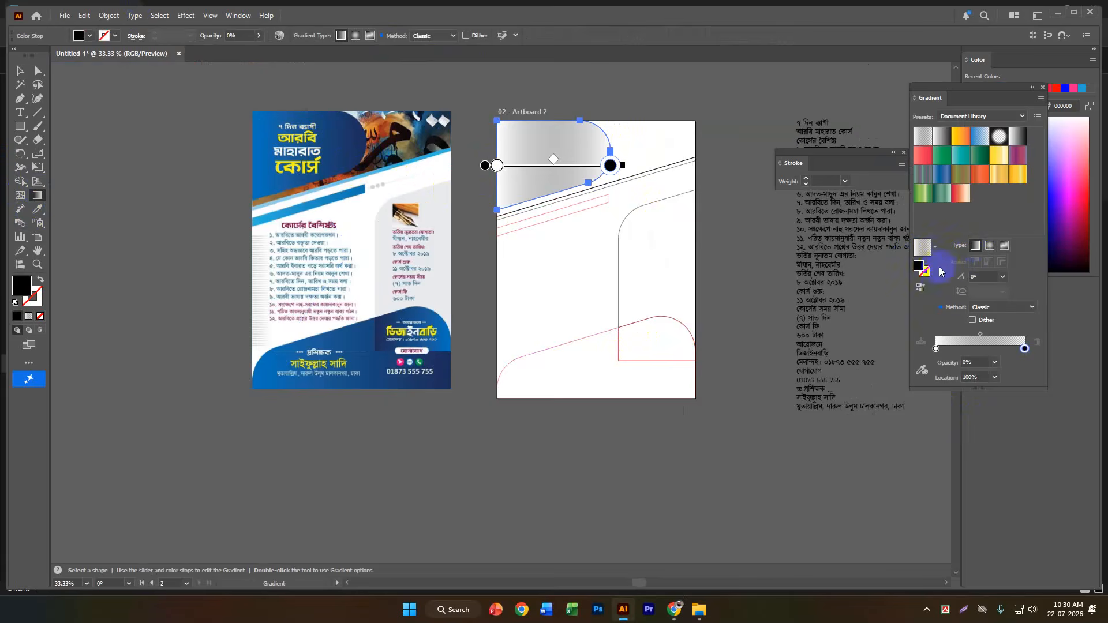
# Sample the reference flyer's header blue for the gradient's first stop and its dark navy, 1d2f5e, for the last stop.
pyautogui.click(936, 349)
pyautogui.click(922, 369)
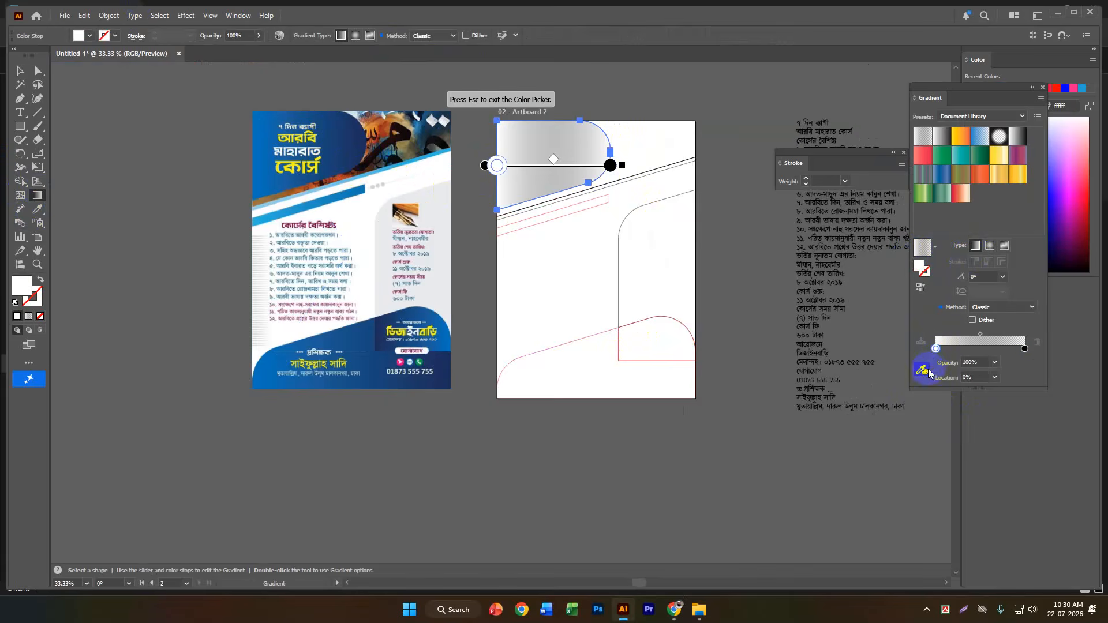
pyautogui.click(275, 155)
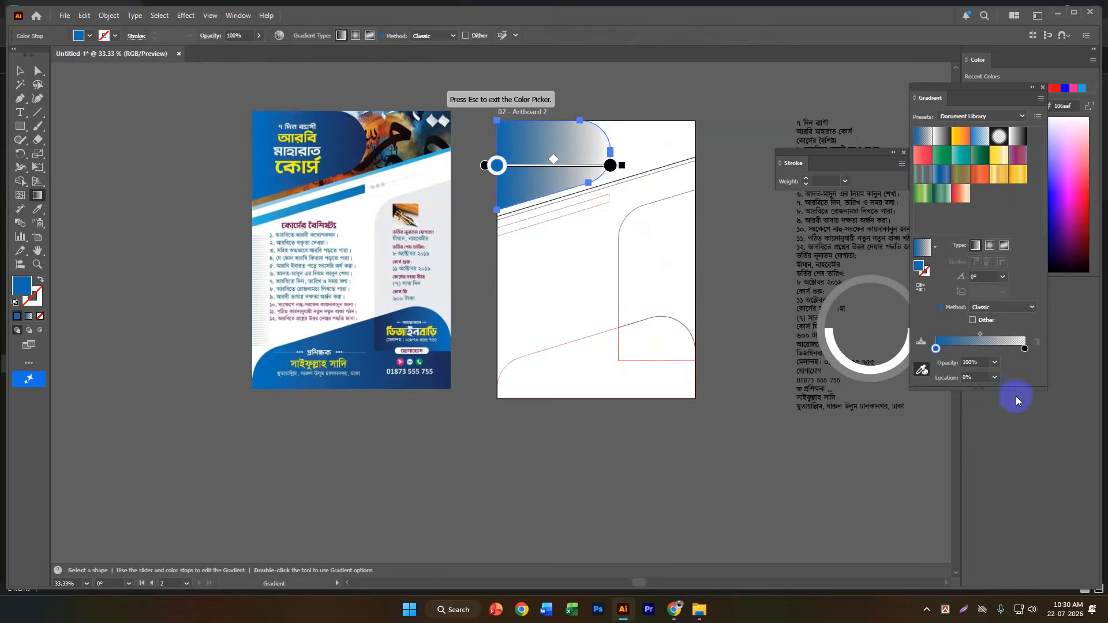
pyautogui.click(1024, 349)
pyautogui.click(921, 369)
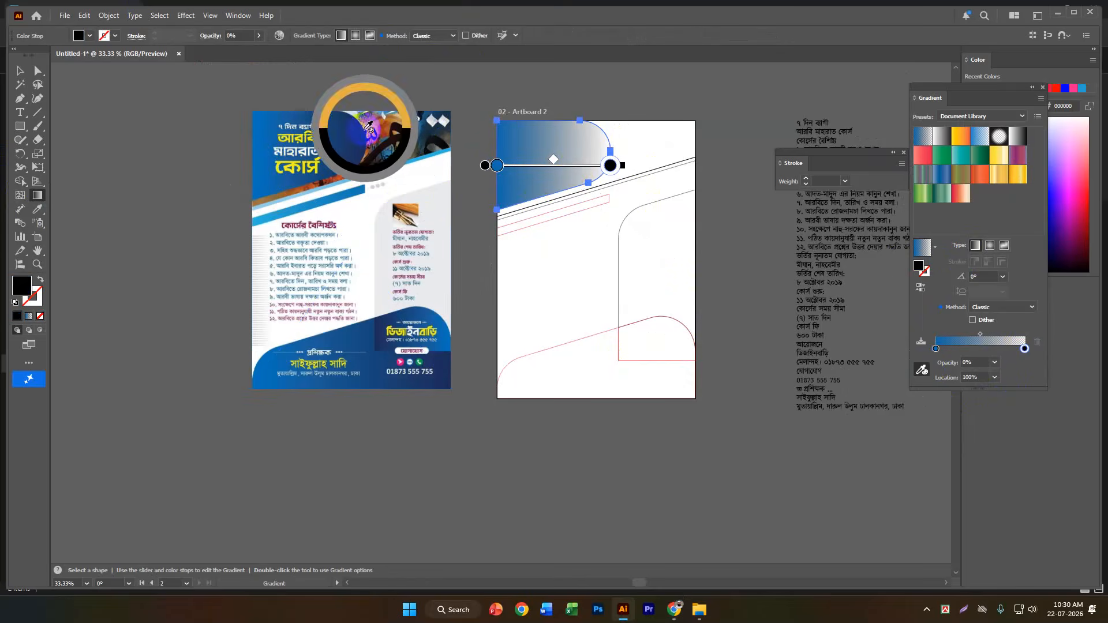
pyautogui.click(417, 126)
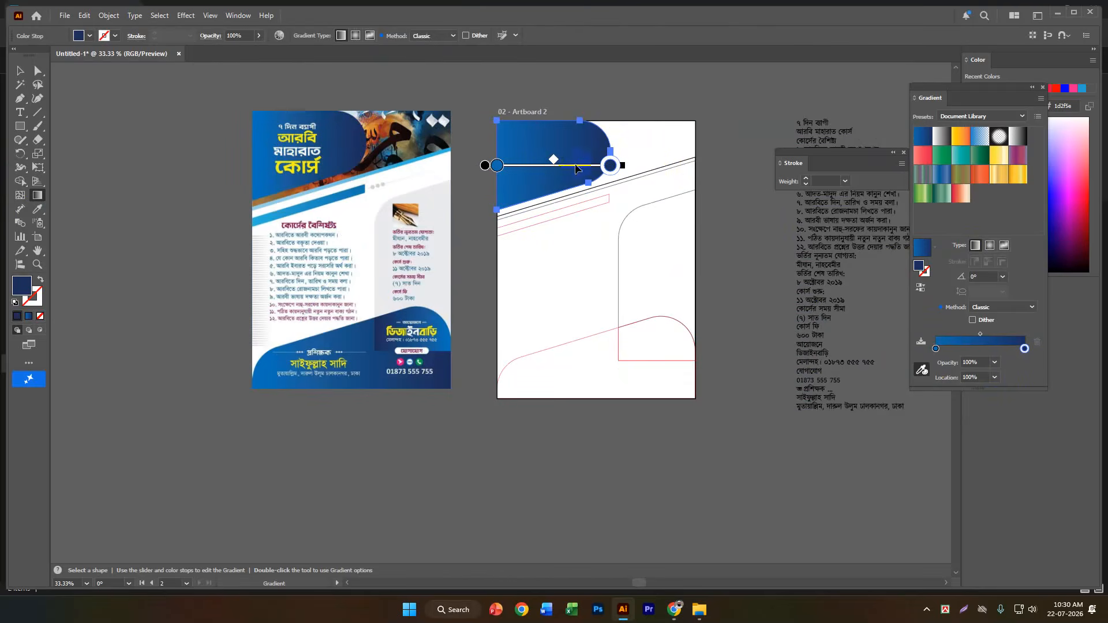
pyautogui.click(922, 370)
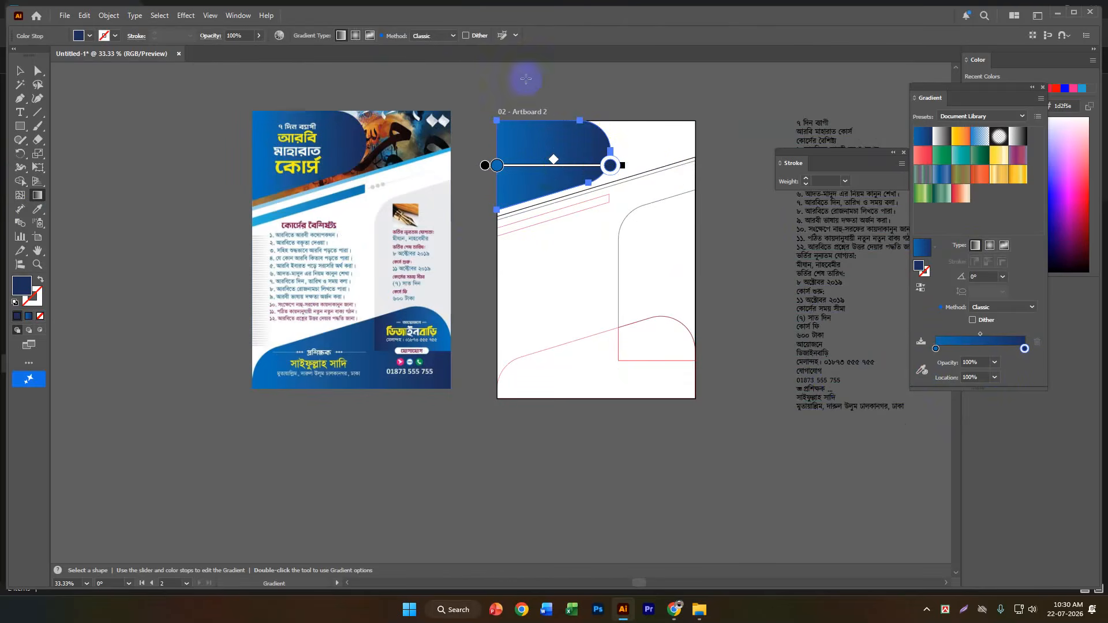
# Angle the header shape's gradient diagonally upward at about 20° and deselect the shape.
pyautogui.moveTo(486, 186)
pyautogui.mouseDown()
pyautogui.moveTo(556, 148)
pyautogui.moveTo(598, 144)
pyautogui.moveTo(593, 134)
pyautogui.mouseUp()
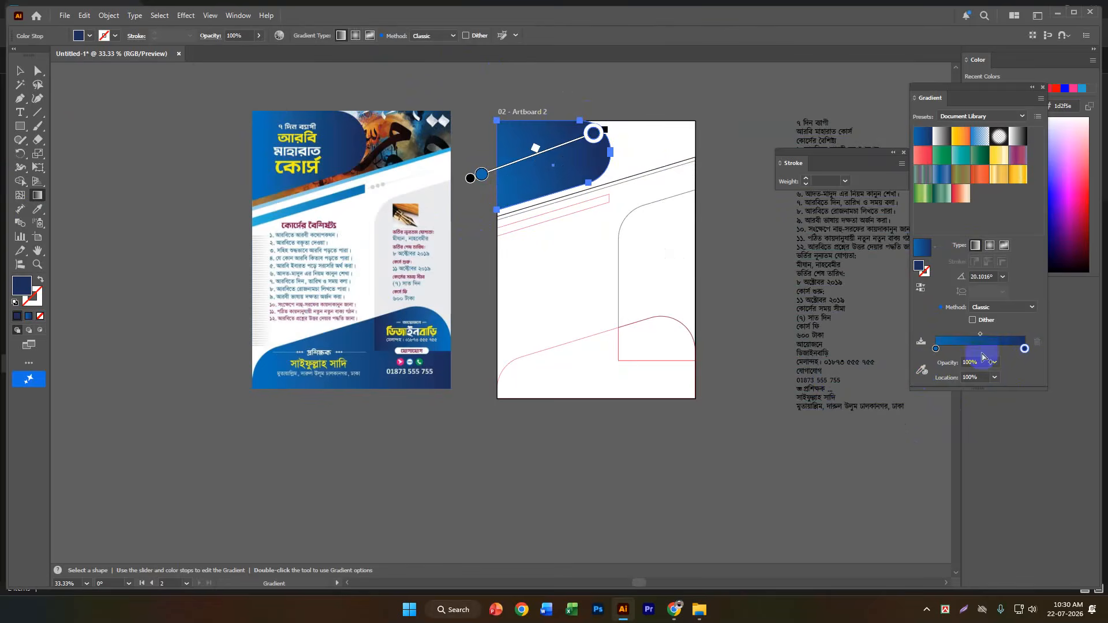
pyautogui.click(19, 71)
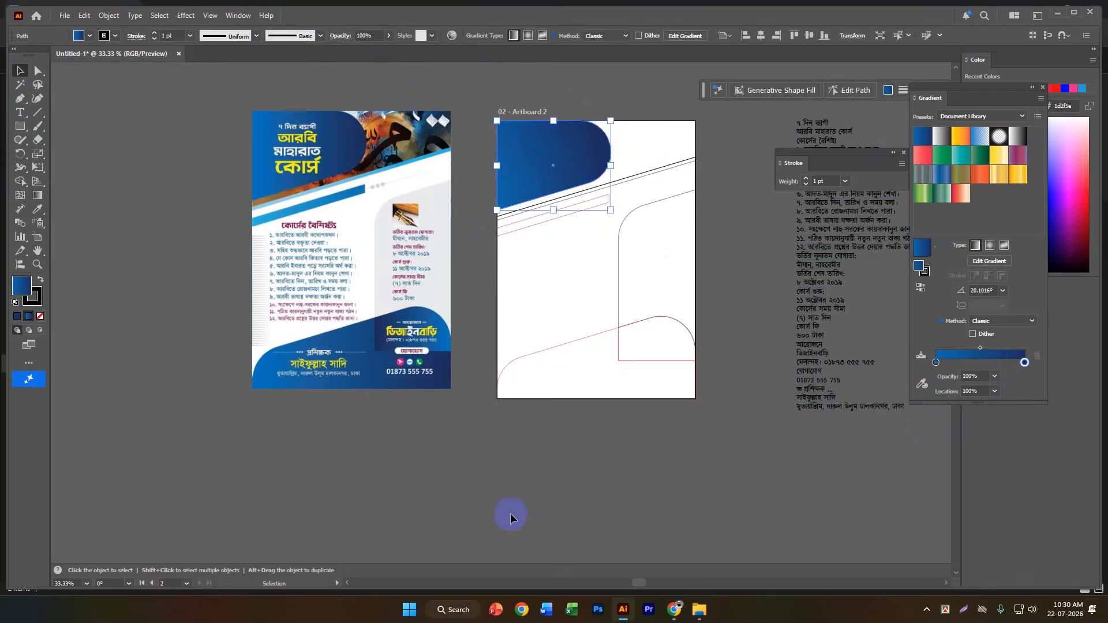
pyautogui.click(529, 492)
pyautogui.keyDown('alt'); pyautogui.scroll(2, 657, 174); pyautogui.keyUp('alt')
pyautogui.scroll(1, 718, 161)
pyautogui.moveTo(626, 103); pyautogui.dragTo(666, 155)
pyautogui.click(755, 225)
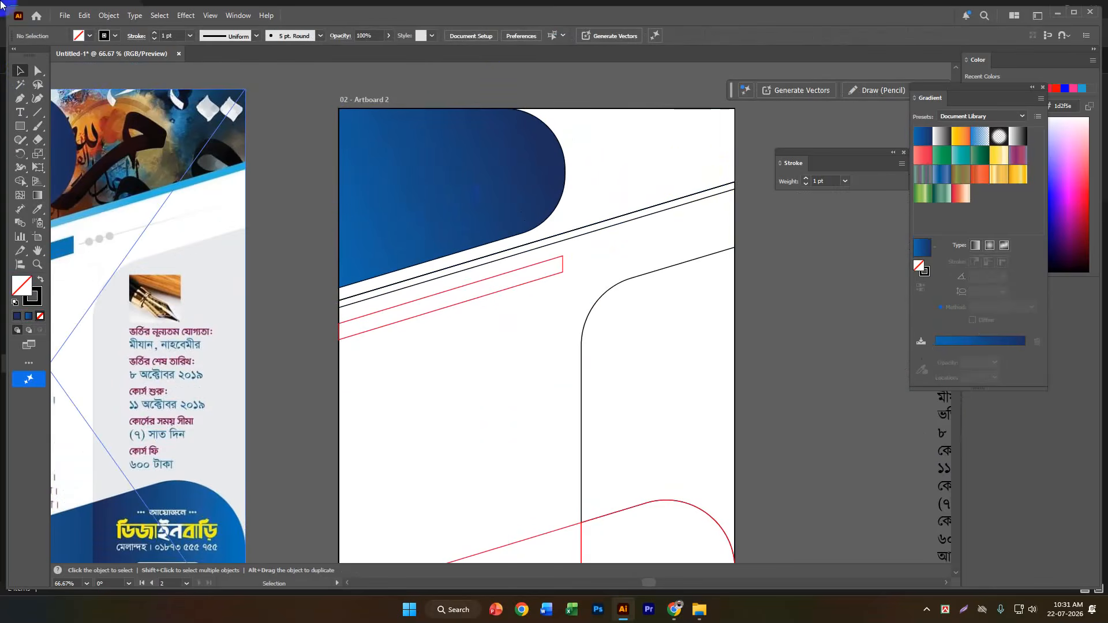
# Place download (2).jpg and download (1).jpg from the Downloads folder on the canvas beside Artboard 2.
pyautogui.click(64, 15)
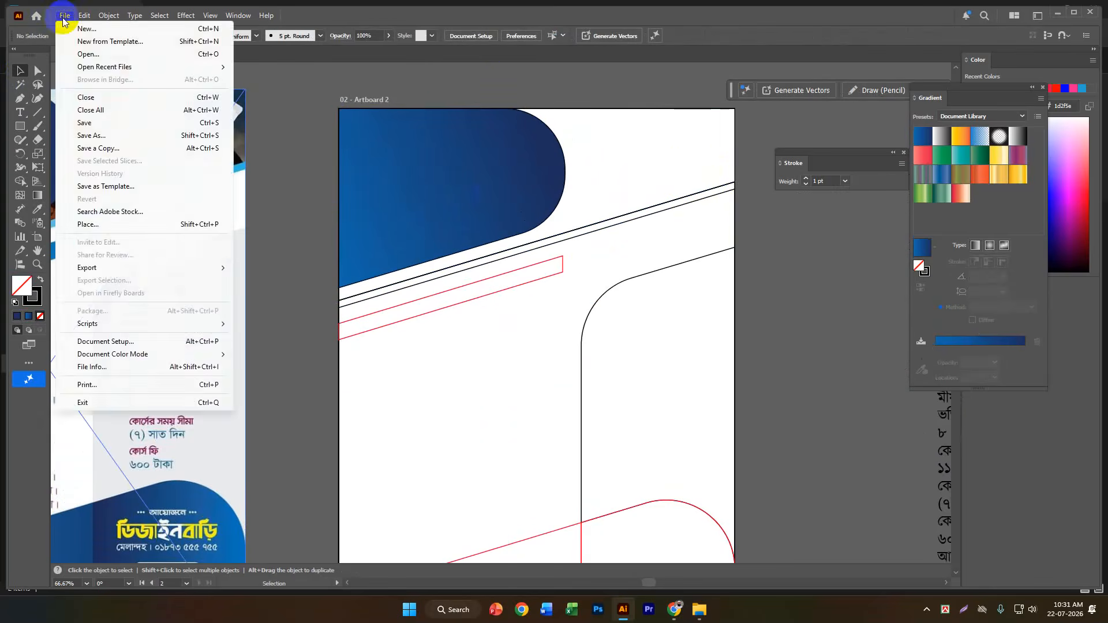
pyautogui.click(120, 229)
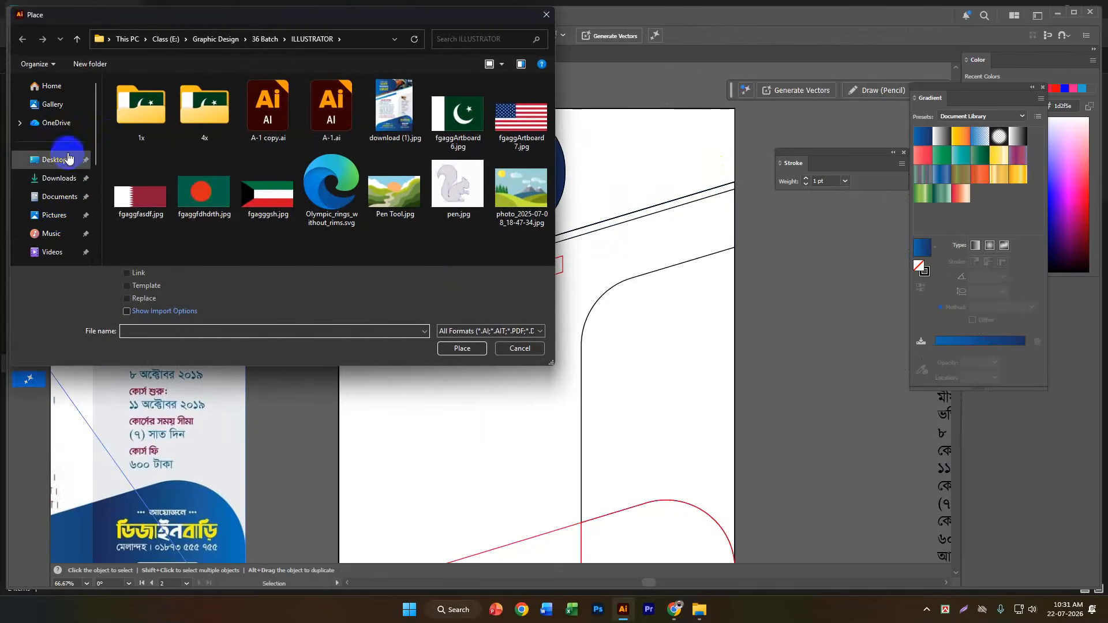
pyautogui.click(58, 177)
pyautogui.moveTo(134, 173); pyautogui.dragTo(210, 131)
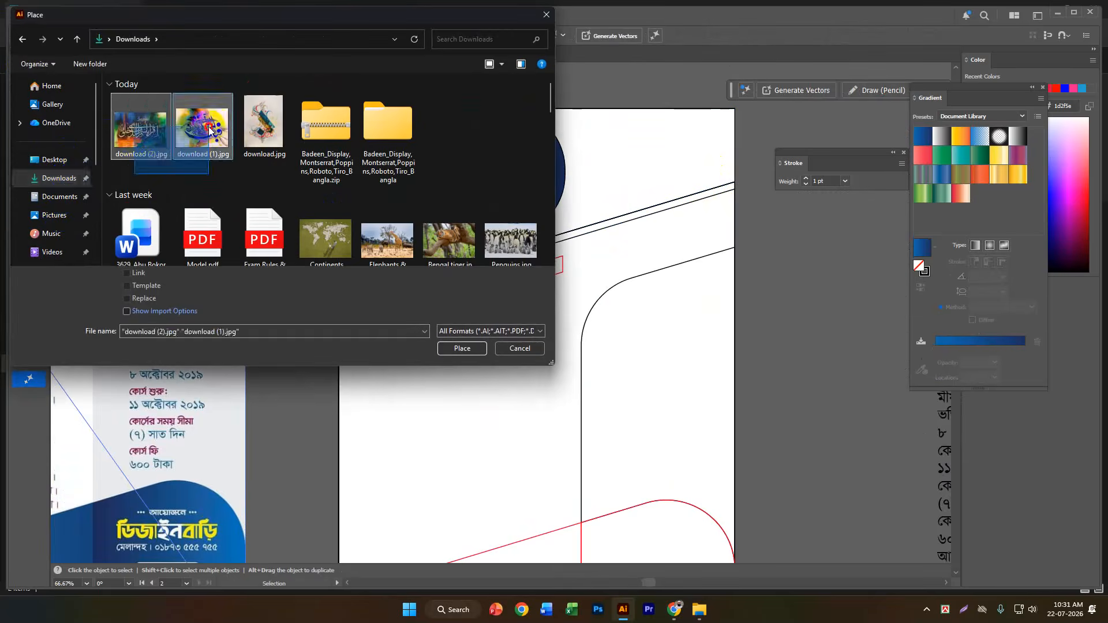
pyautogui.click(456, 348)
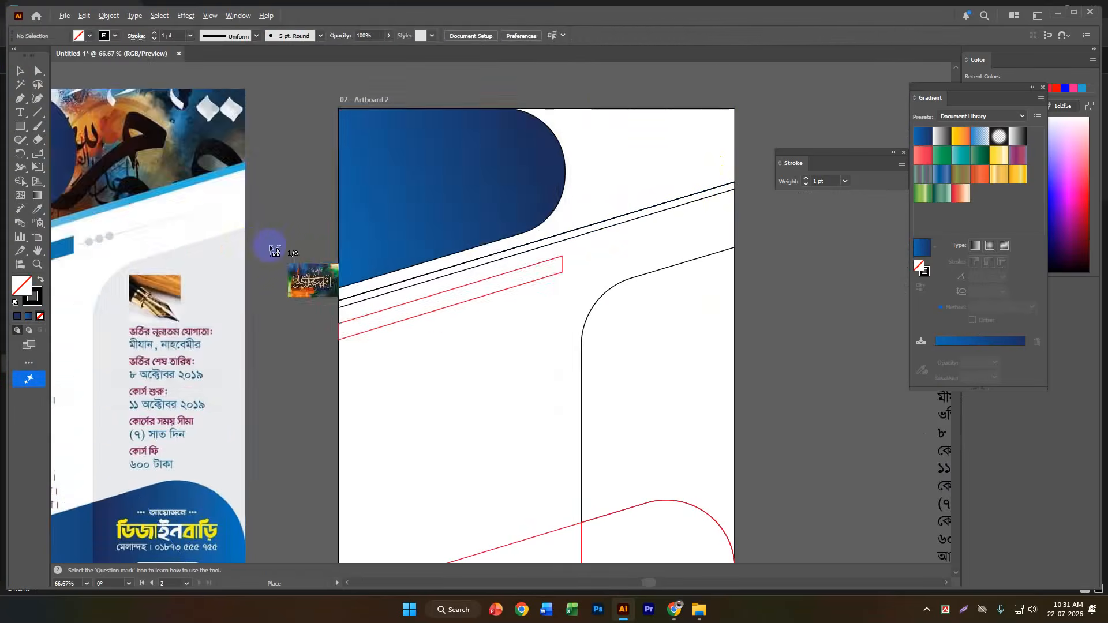
pyautogui.scroll(-3, 272, 250)
pyautogui.click(601, 177)
pyautogui.moveTo(650, 304); pyautogui.dragTo(735, 369)
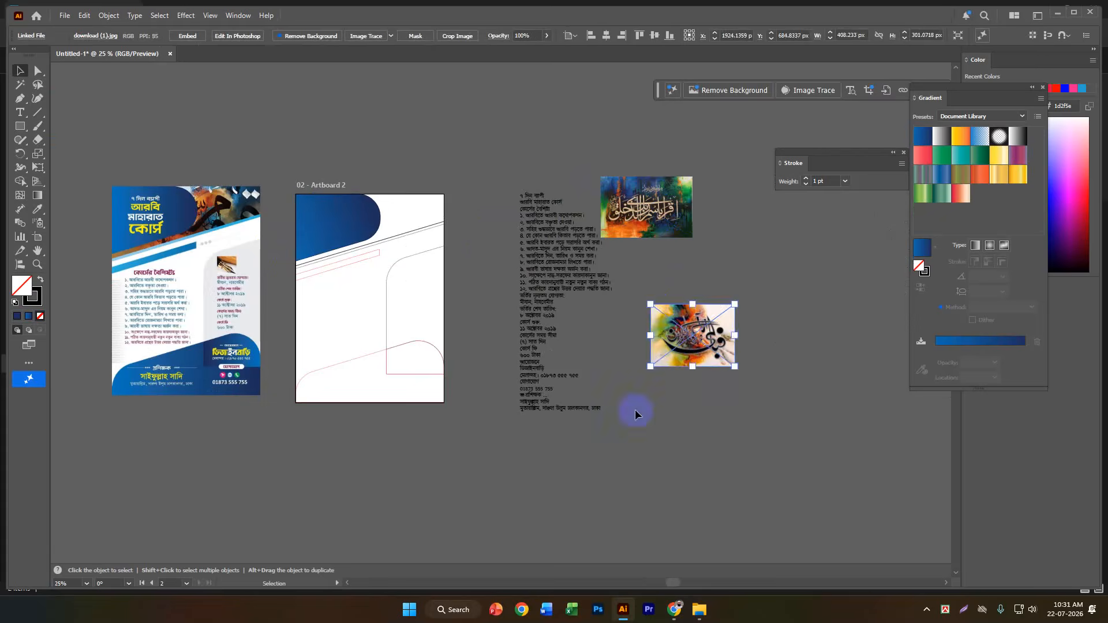
# Move the blue, green and orange calligraphy painting over Artboard 2's upper right corner, behind the traced outlines.
pyautogui.moveTo(663, 199); pyautogui.dragTo(512, 222)
pyautogui.scroll(2, 429, 203)
pyautogui.scroll(2, 459, 208)
pyautogui.scroll(-1, 458, 208)
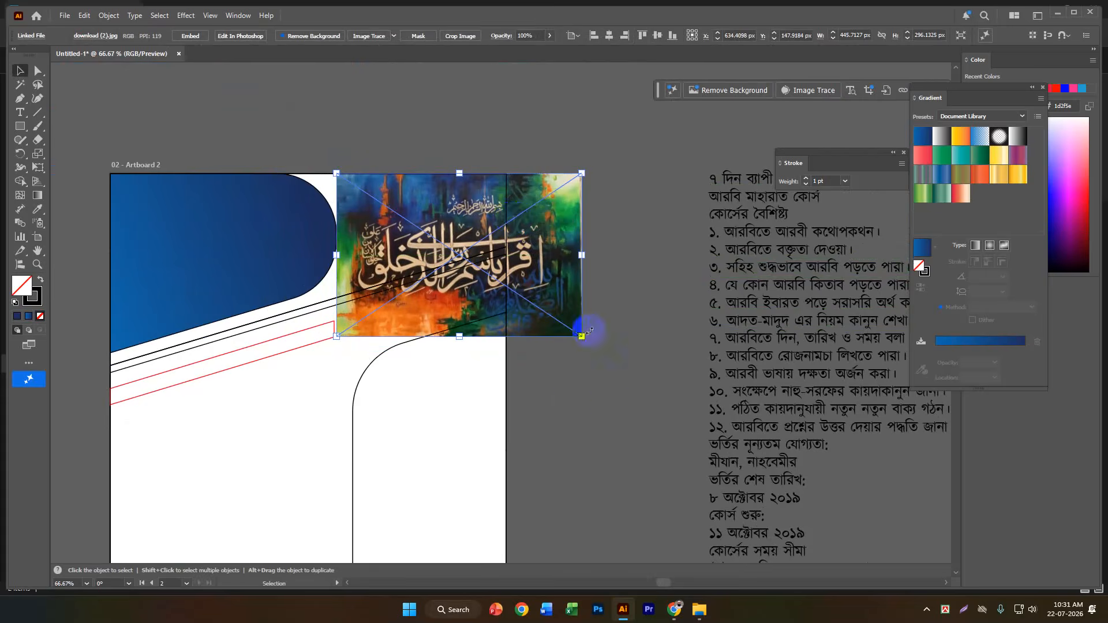
pyautogui.click(568, 408)
pyautogui.moveTo(573, 320); pyautogui.dragTo(622, 221)
pyautogui.scroll(3, 510, 173)
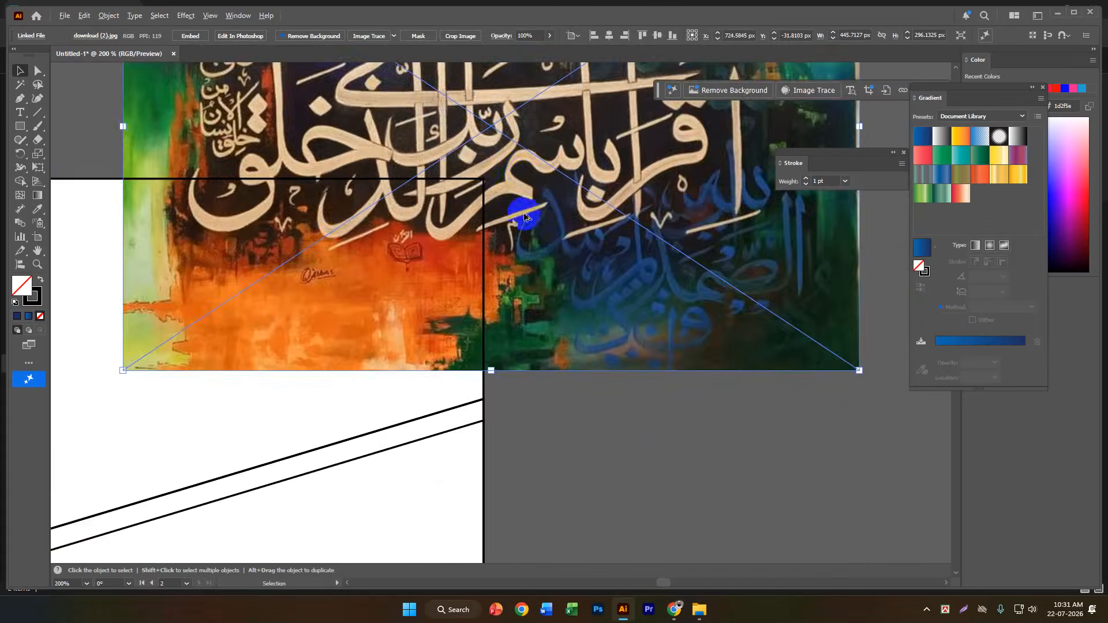
pyautogui.scroll(-2, 530, 236)
pyautogui.click(577, 383)
pyautogui.click(577, 245)
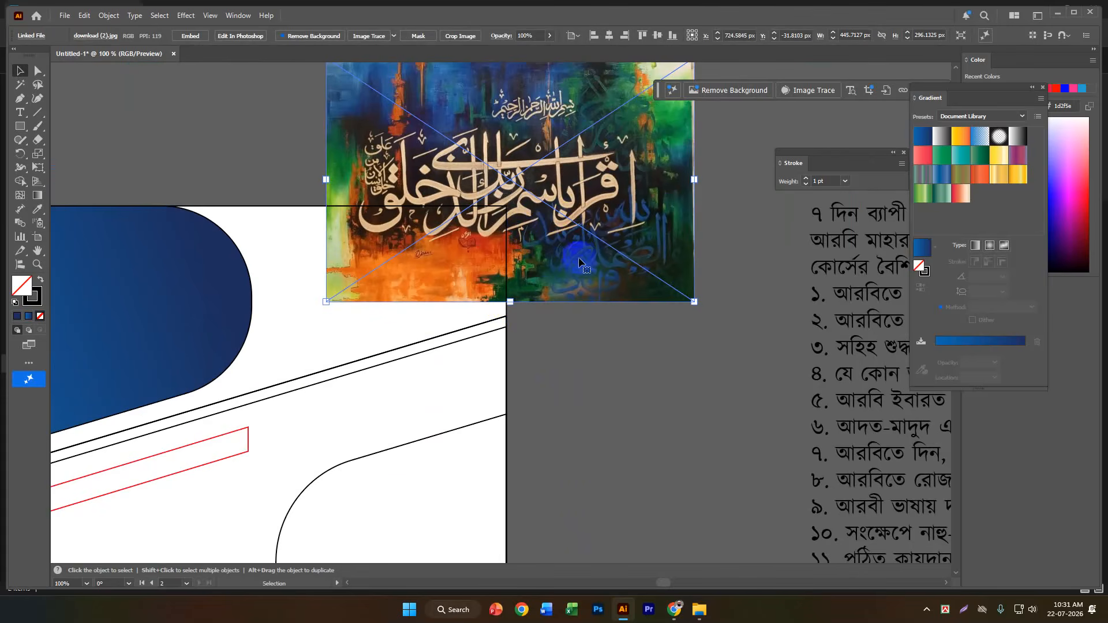
pyautogui.keyDown('shift'); pyautogui.click(508, 267); pyautogui.keyUp('shift')
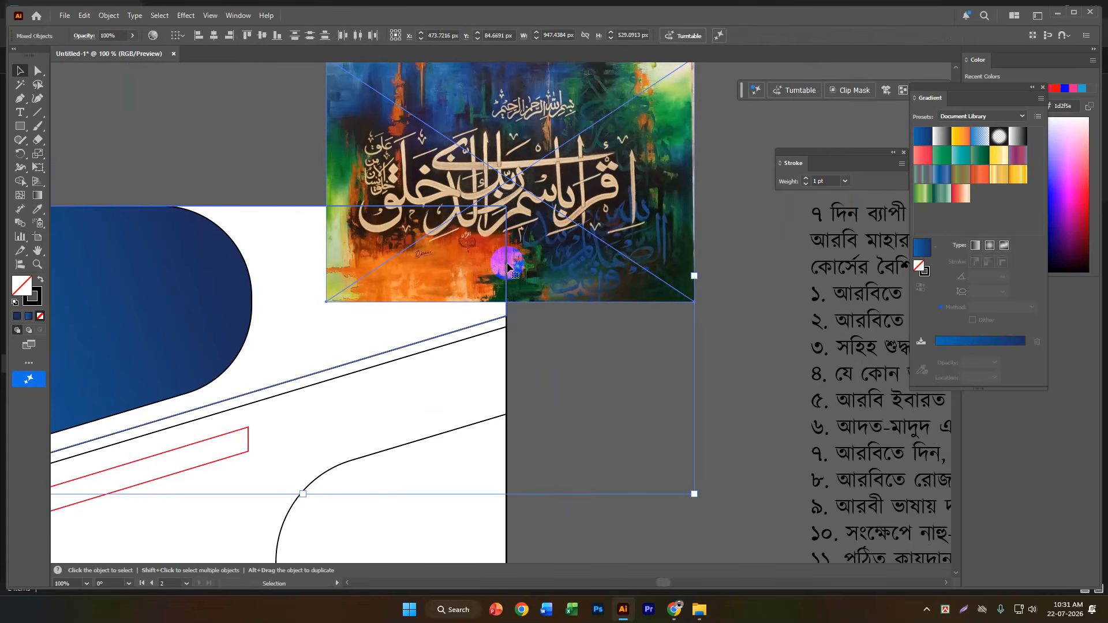
pyautogui.click(709, 310)
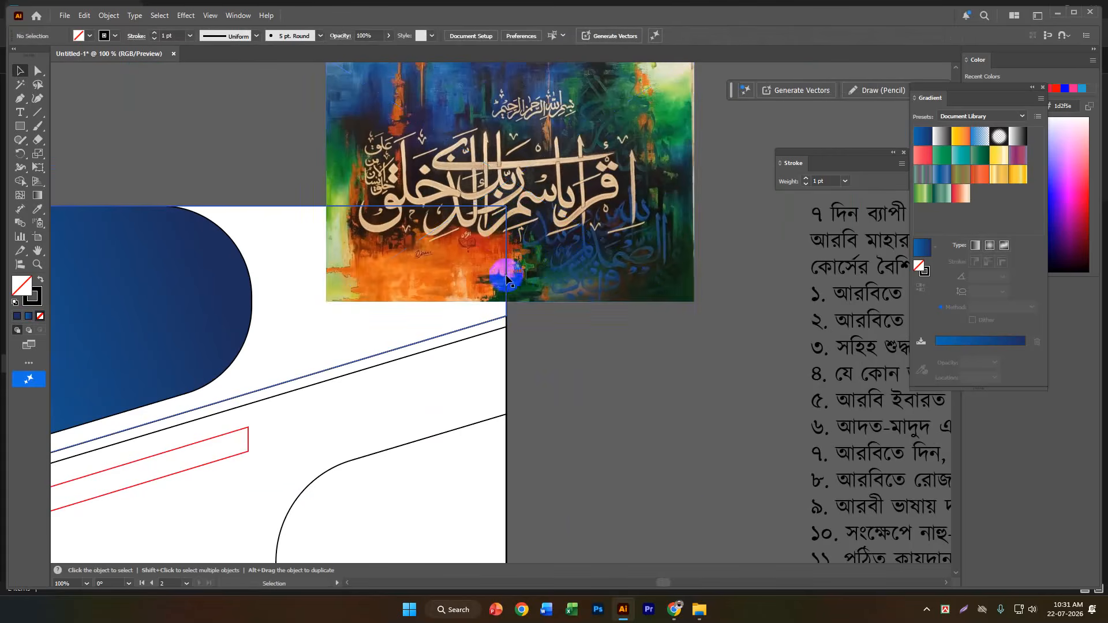
pyautogui.scroll(-1, 507, 280)
pyautogui.moveTo(605, 309); pyautogui.dragTo(831, 388)
pyautogui.hotkey('ctrl', 'z')
pyautogui.click(571, 379)
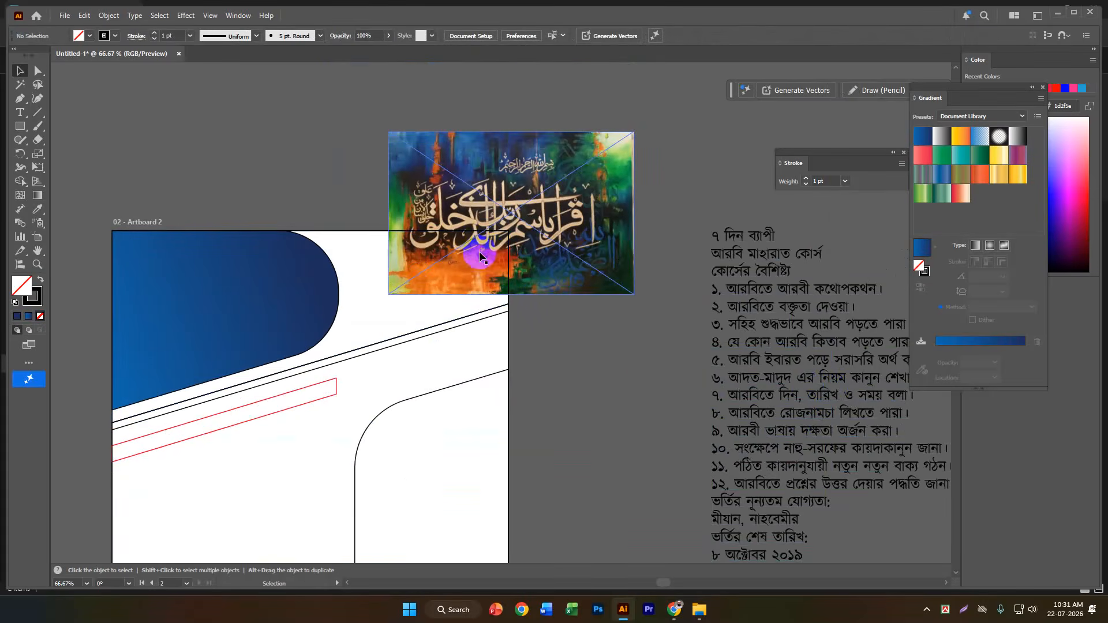
# Make a clipping mask from the large slanted header outline and the calligraphy painting.
pyautogui.click(503, 248)
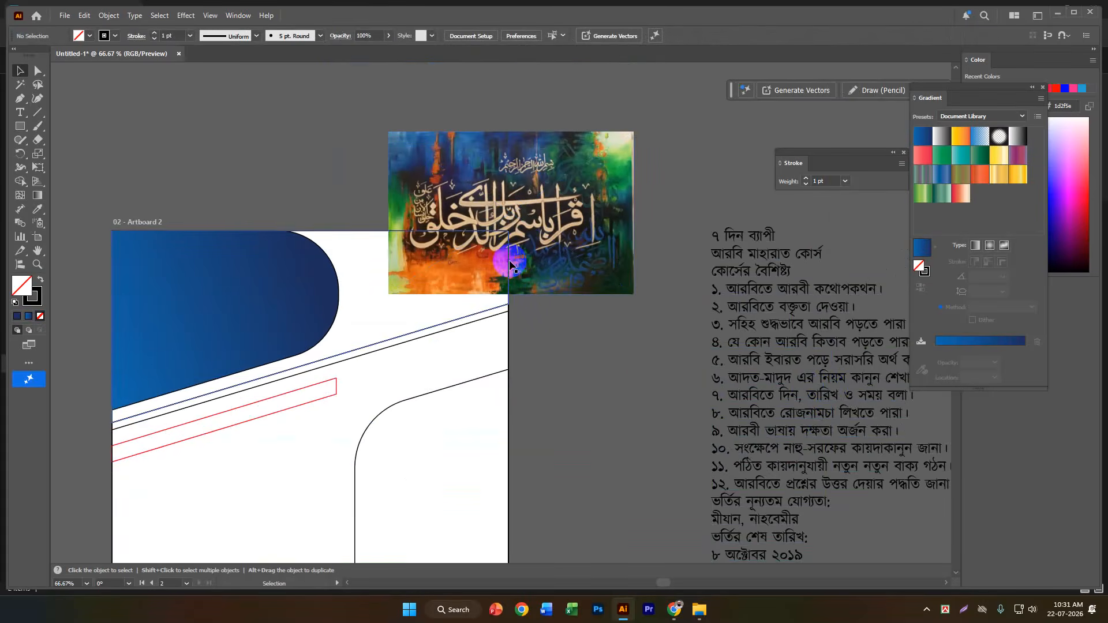
pyautogui.keyDown('shift'); pyautogui.click(565, 231); pyautogui.keyUp('shift')
pyautogui.press('a')
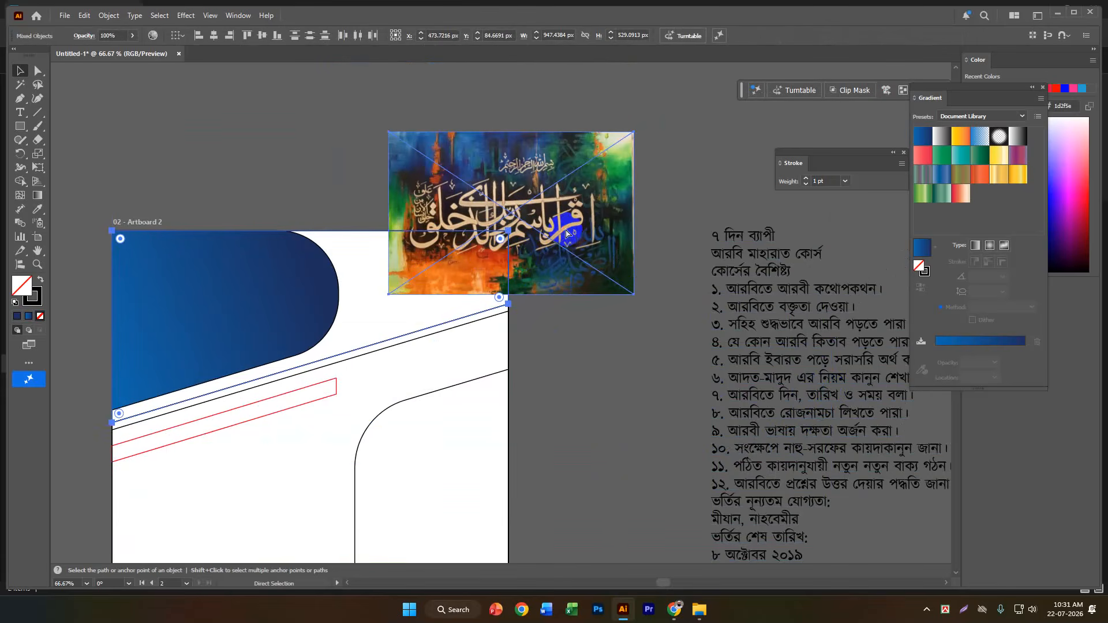
pyautogui.hotkey('ctrl', '7')
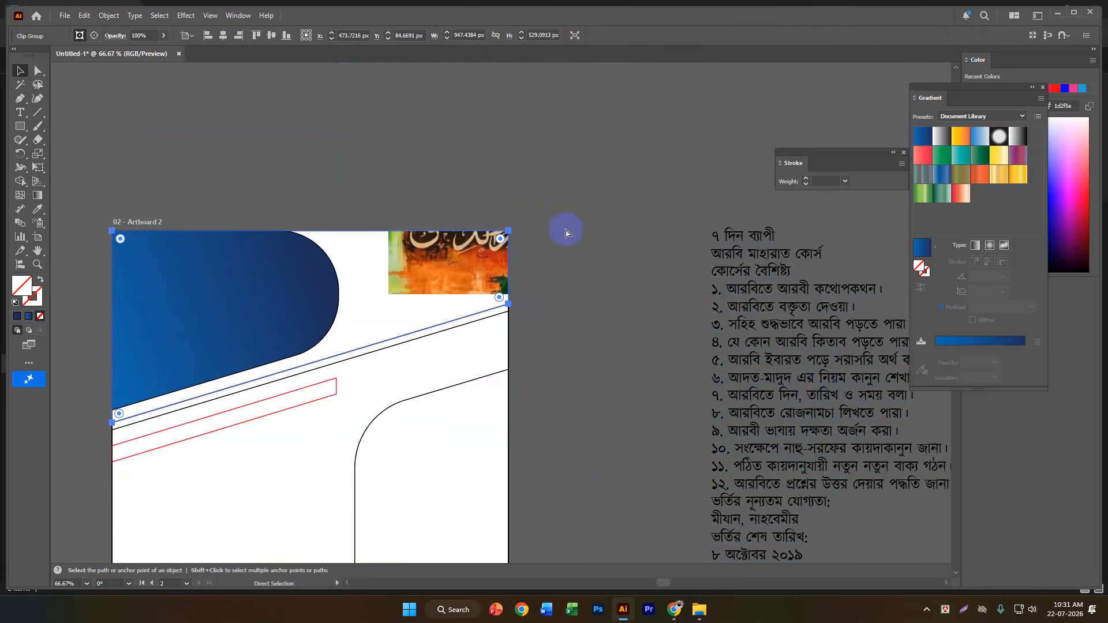
pyautogui.press('v')
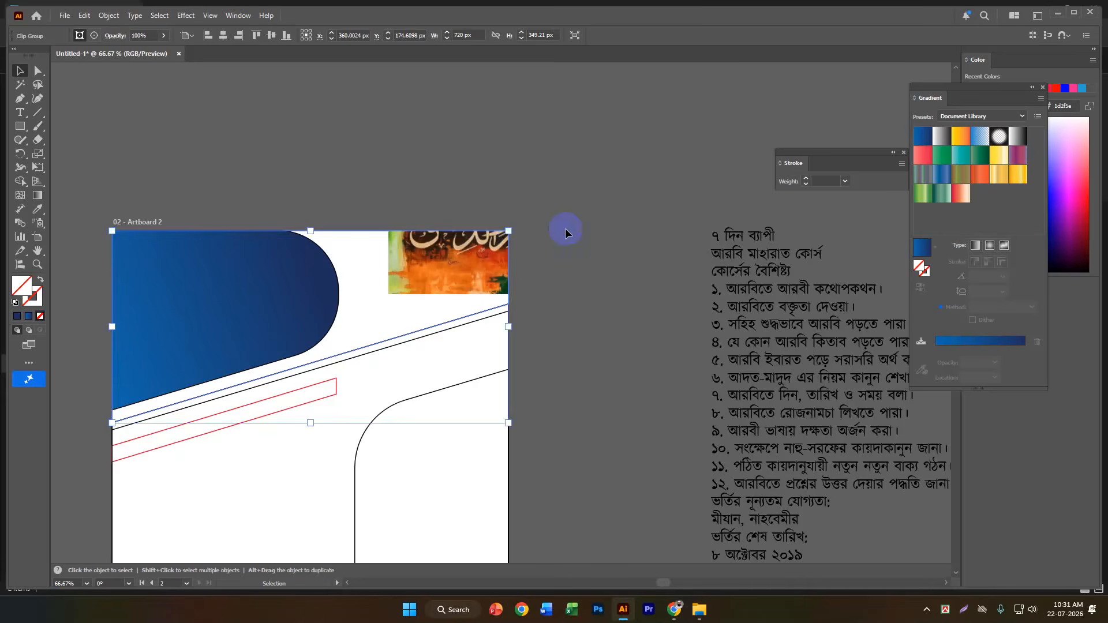
pyautogui.click(671, 257)
# Inside the clip group, enlarge the painting to about 832 px wide and position it to fill the slanted header area.
pyautogui.scroll(-3, 670, 254)
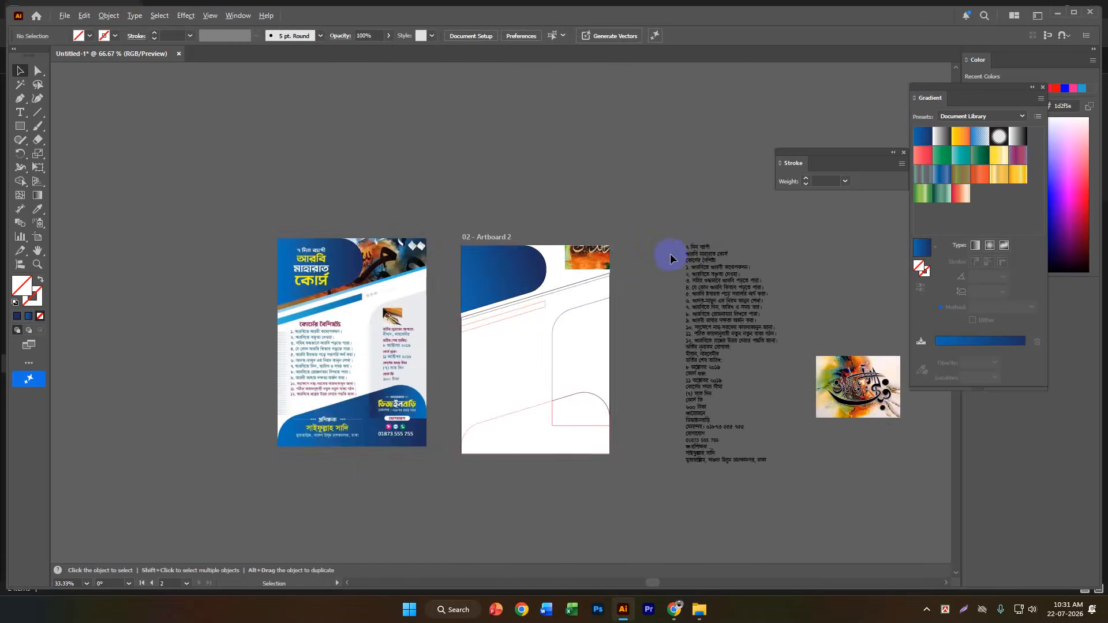
pyautogui.scroll(2, 528, 309)
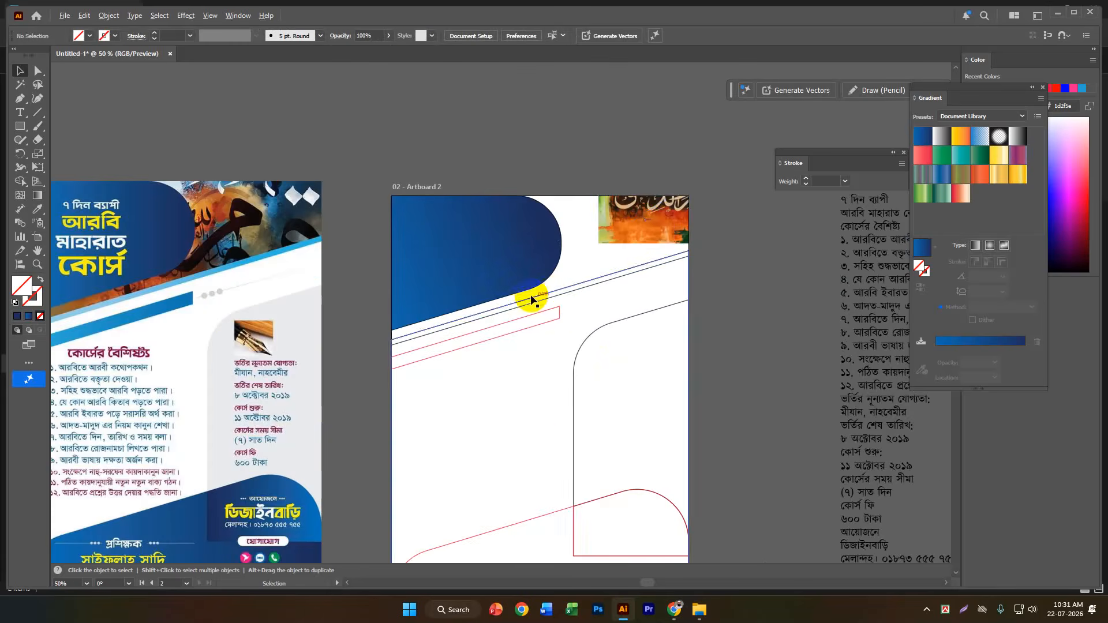
pyautogui.doubleClick(659, 225)
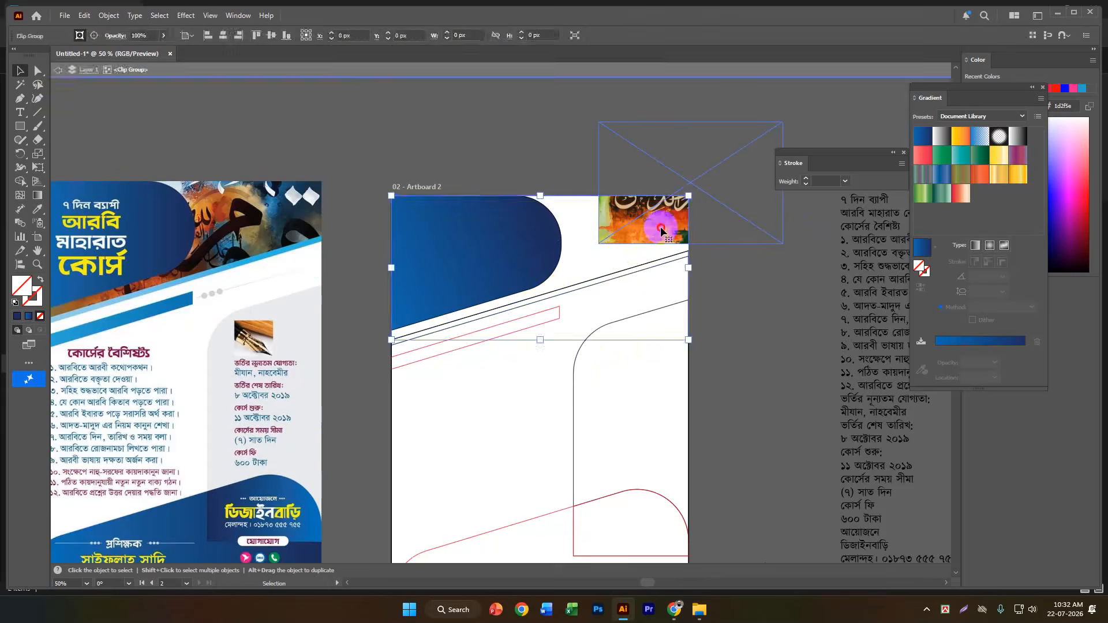
pyautogui.moveTo(659, 222); pyautogui.dragTo(433, 278)
pyautogui.moveTo(559, 238); pyautogui.dragTo(716, 239)
pyautogui.moveTo(608, 257); pyautogui.dragTo(610, 269)
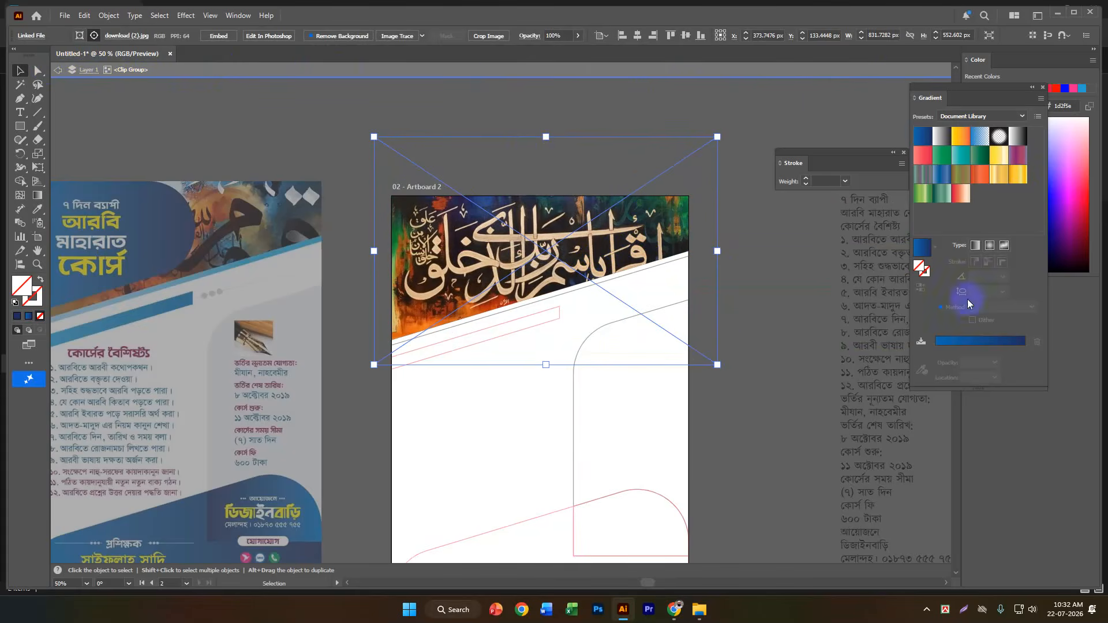
pyautogui.doubleClick(766, 74)
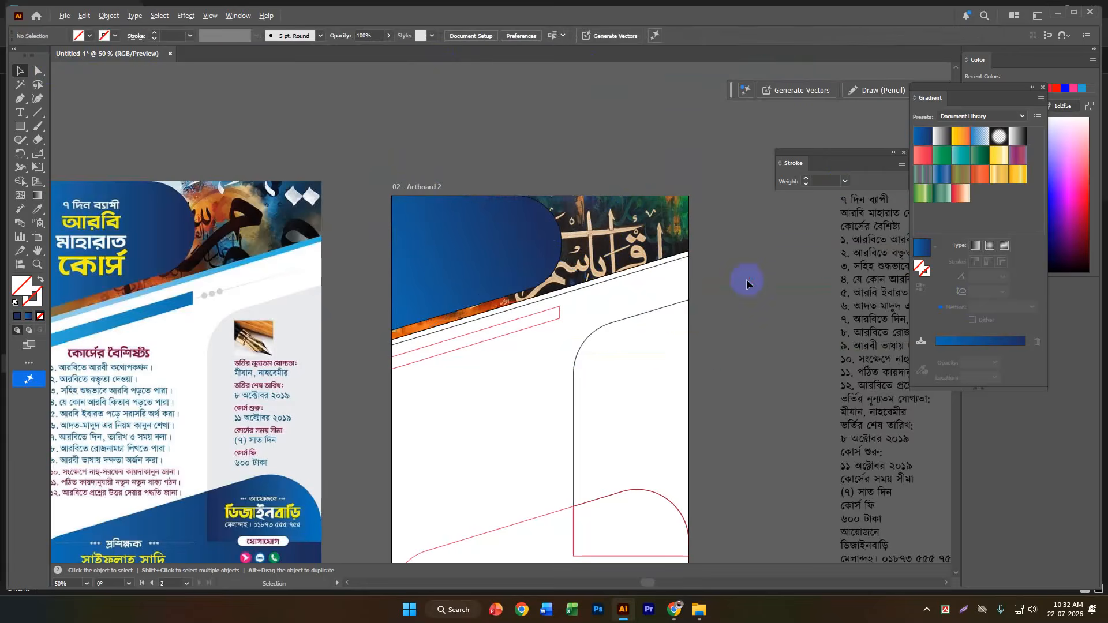
# Remove the stroke from the blue gradient rounded header shape.
pyautogui.scroll(-1, 746, 280)
pyautogui.scroll(2, 747, 280)
pyautogui.click(364, 260)
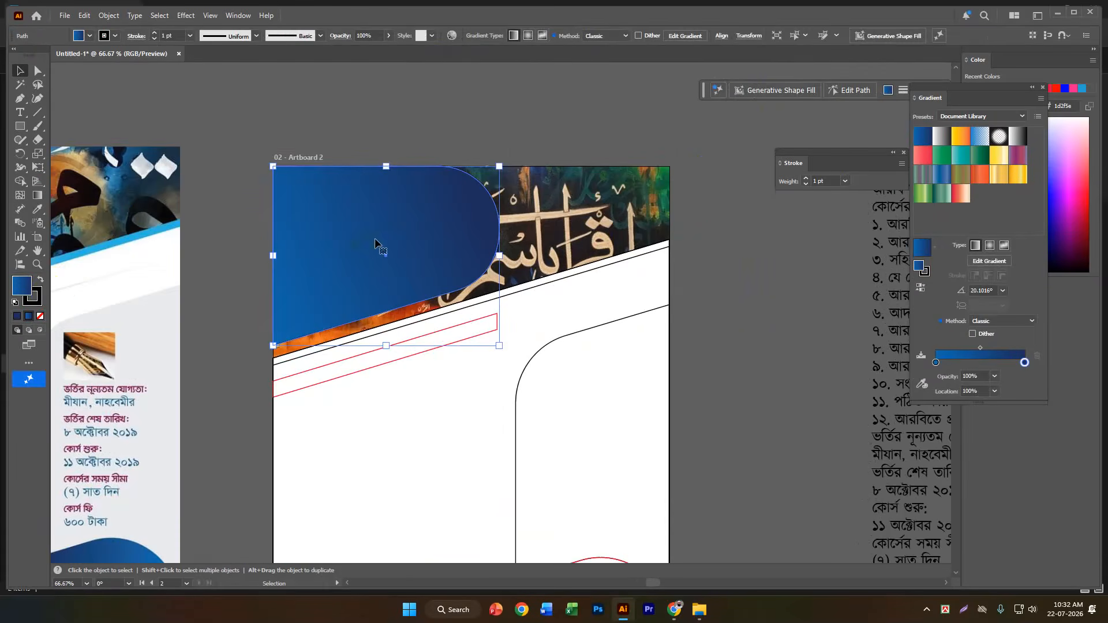
pyautogui.click(33, 296)
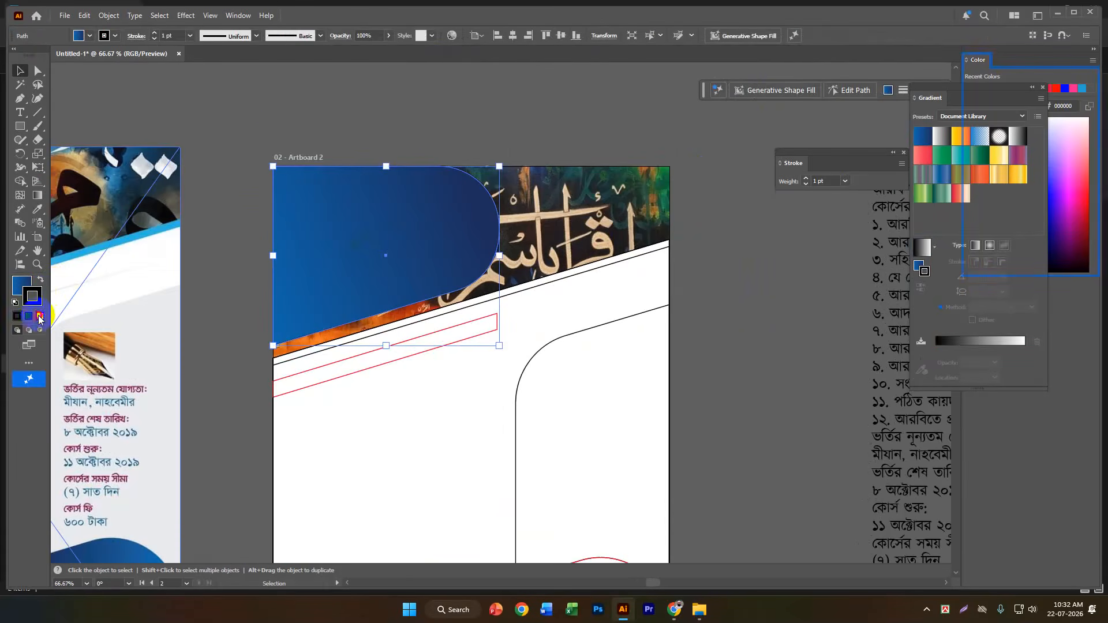
pyautogui.click(39, 317)
pyautogui.click(277, 128)
# Fill the upper slanted body shape below the header with the light blue sampled from the reference flyer's diagonal stripe.
pyautogui.scroll(-2, 815, 198)
pyautogui.scroll(2, 777, 197)
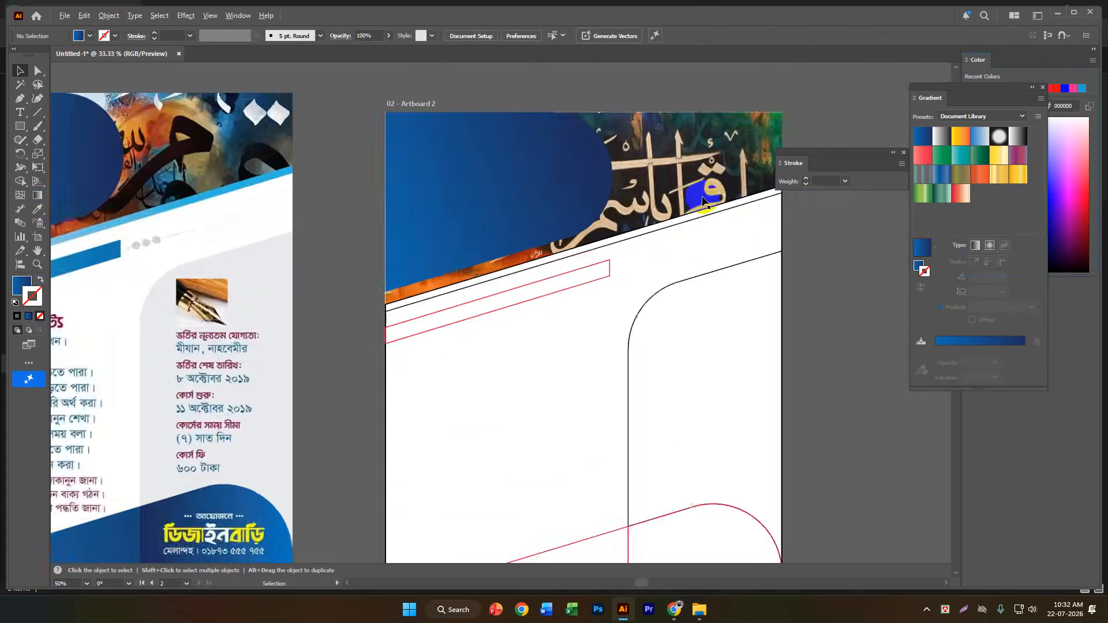
pyautogui.scroll(1, 702, 200)
pyautogui.click(676, 240)
pyautogui.scroll(-2, 681, 236)
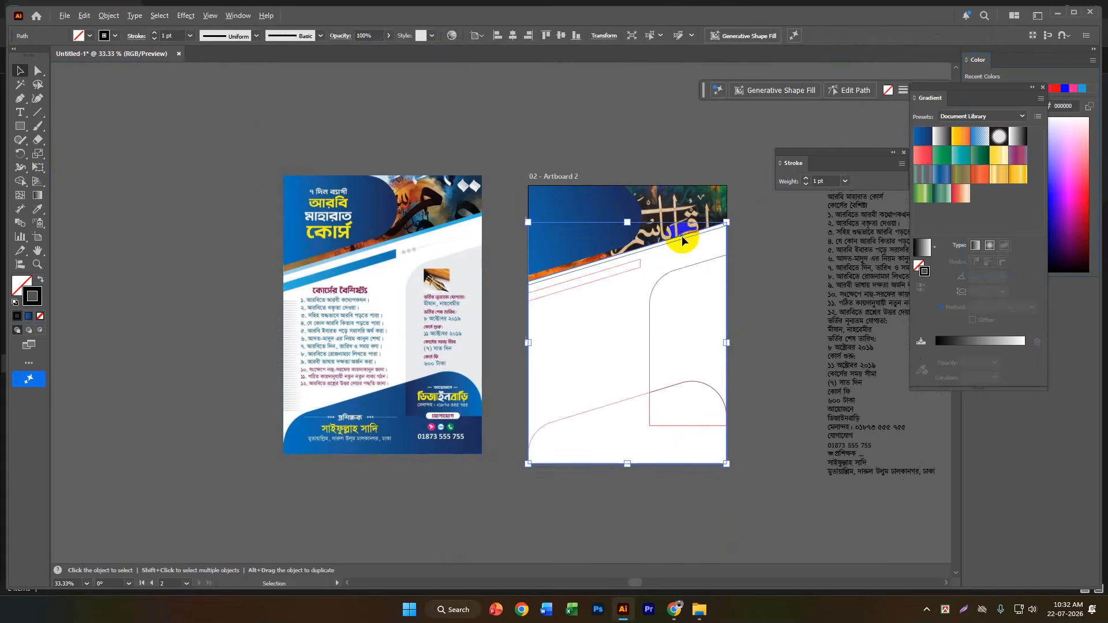
pyautogui.click(37, 209)
pyautogui.scroll(4, 389, 240)
pyautogui.click(448, 290)
# Send the light blue slanted shape one level backward, behind the second slanted outline.
pyautogui.scroll(-4, 133, 230)
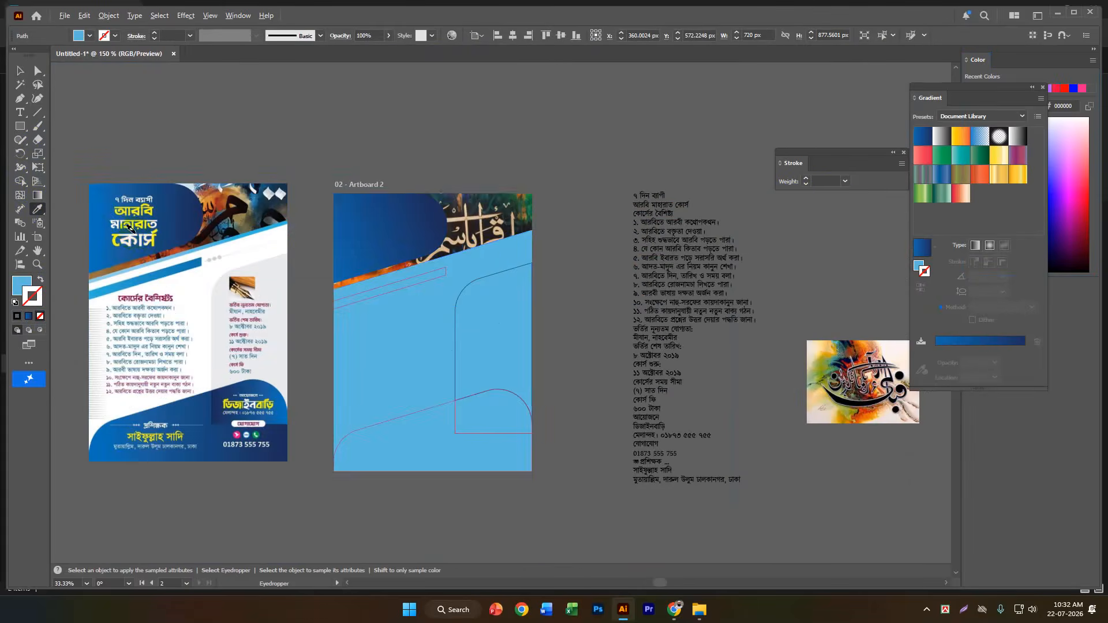
pyautogui.scroll(3, 493, 253)
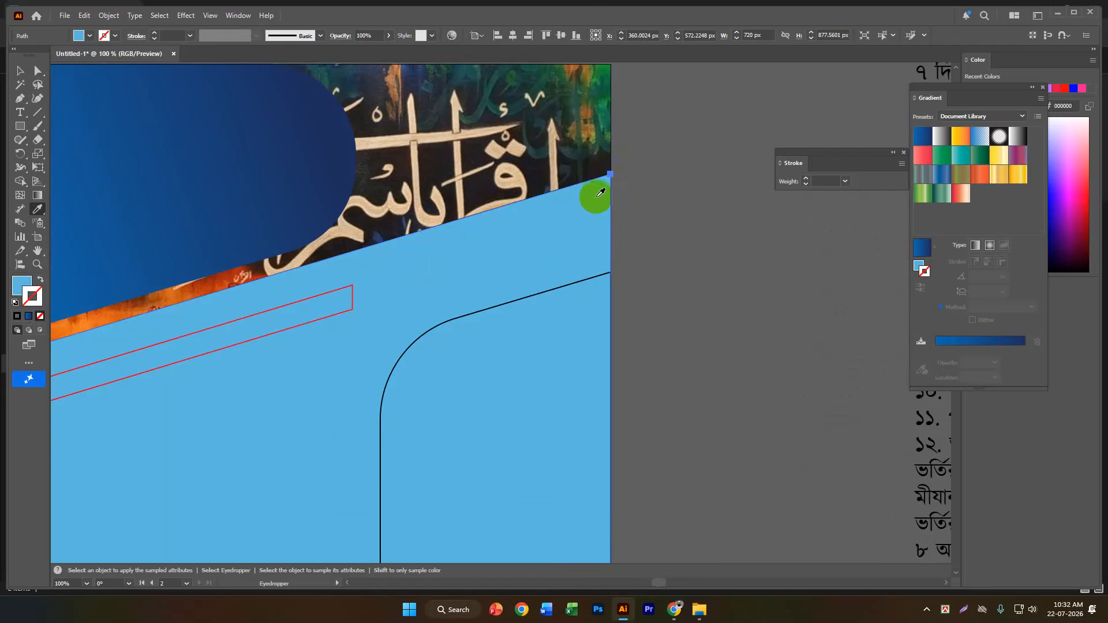
pyautogui.press('ctrl')
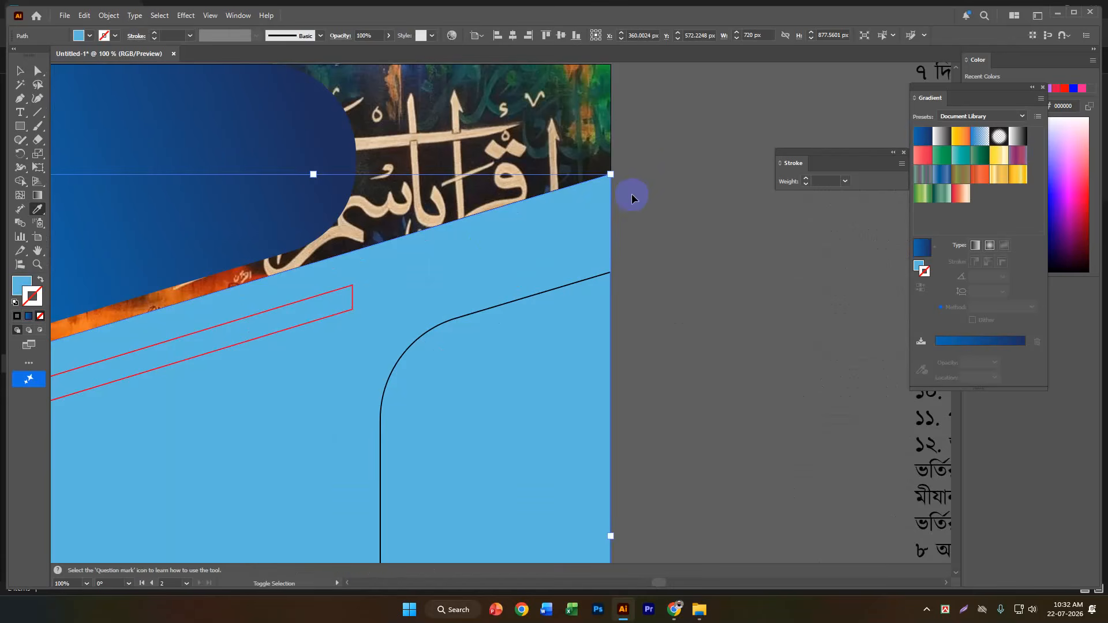
pyautogui.hotkey('ctrl', '[')
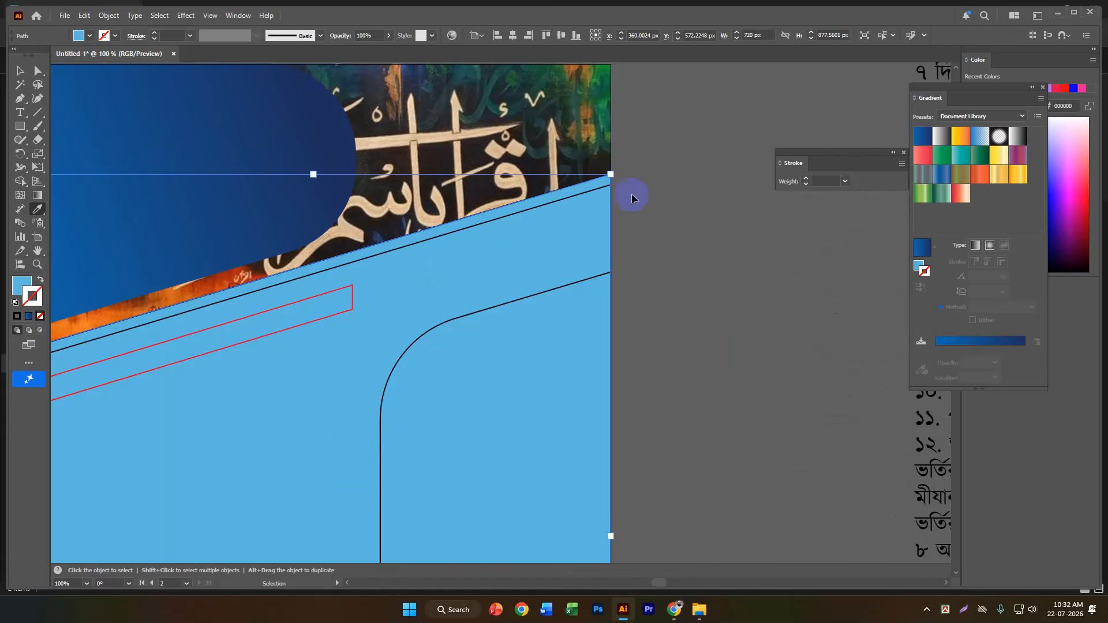
# Fill the second slanted body shape with white sampled from the reference flyer, leaving a thin light blue stripe above it.
pyautogui.keyDown('ctrl'); pyautogui.click(576, 195); pyautogui.keyUp('ctrl')
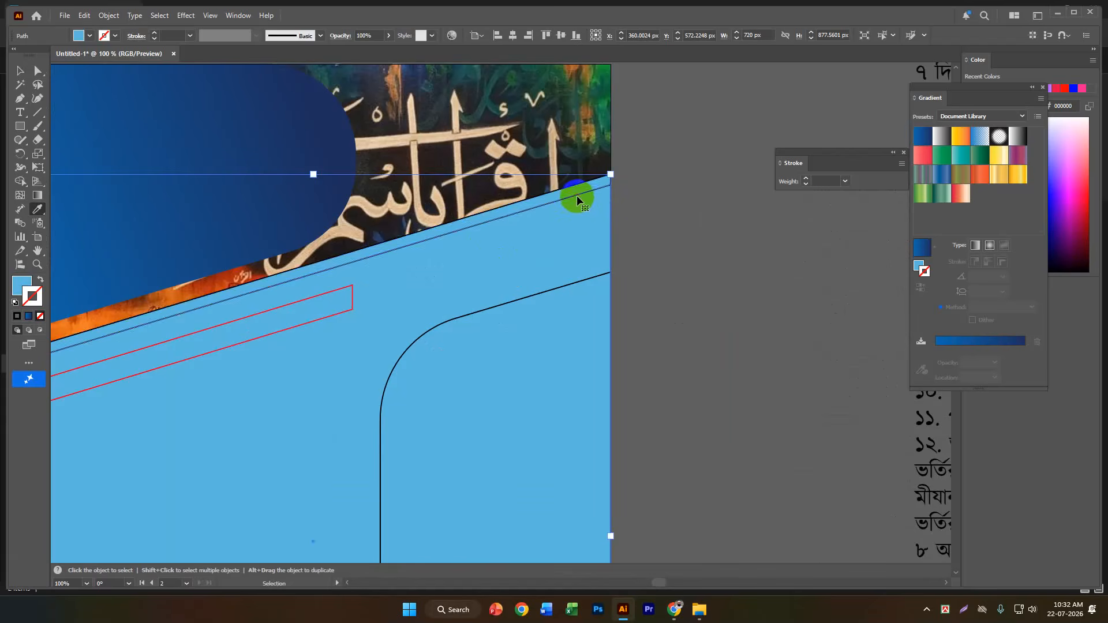
pyautogui.scroll(-3, 718, 222)
pyautogui.click(359, 248)
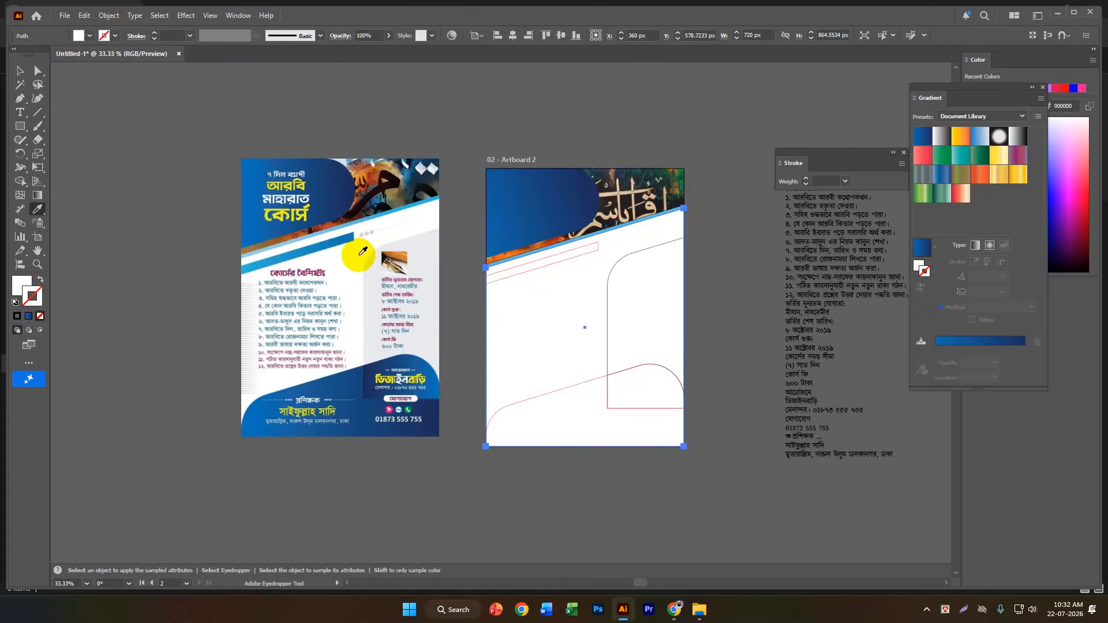
pyautogui.click(20, 72)
pyautogui.click(535, 494)
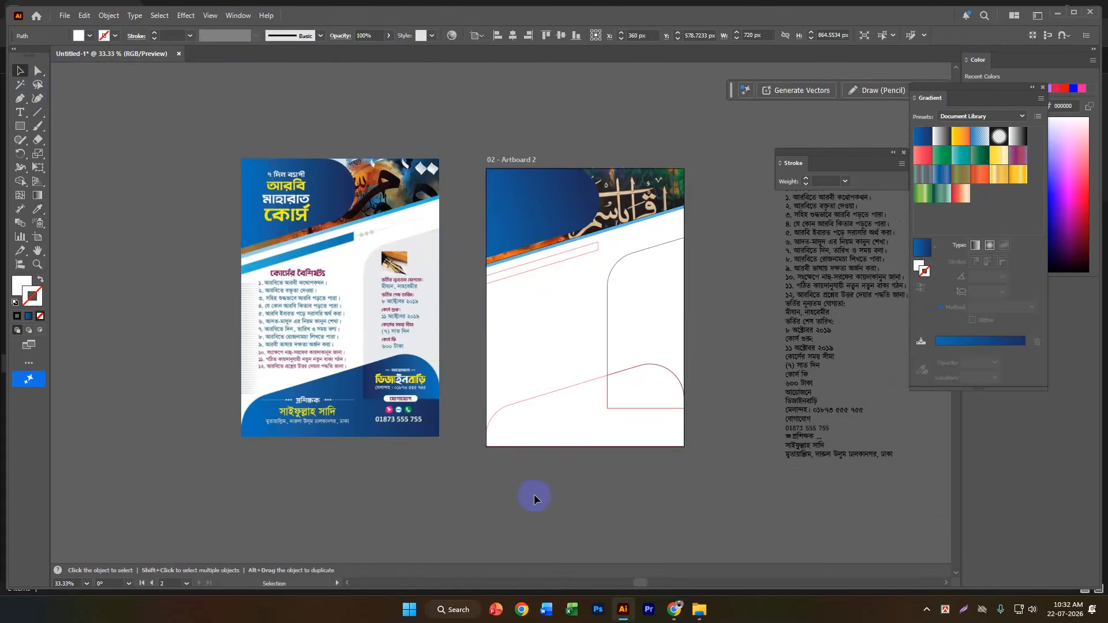
# Fill the tall rounded panel on Artboard 2's right side with the light grey sampled from the reference flyer's panel.
pyautogui.click(608, 338)
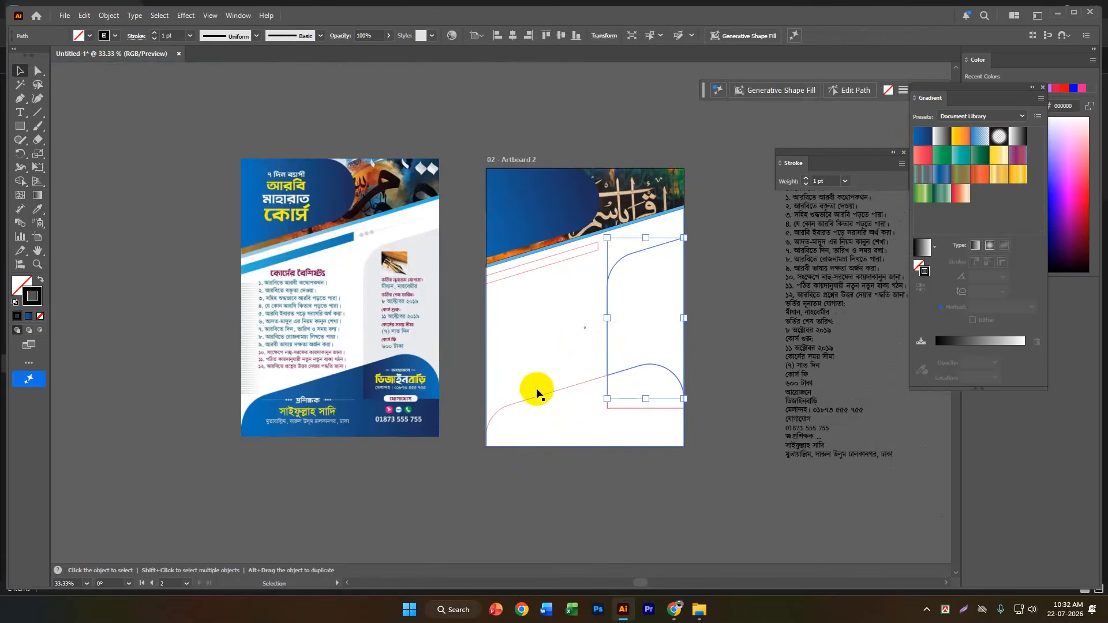
pyautogui.click(38, 209)
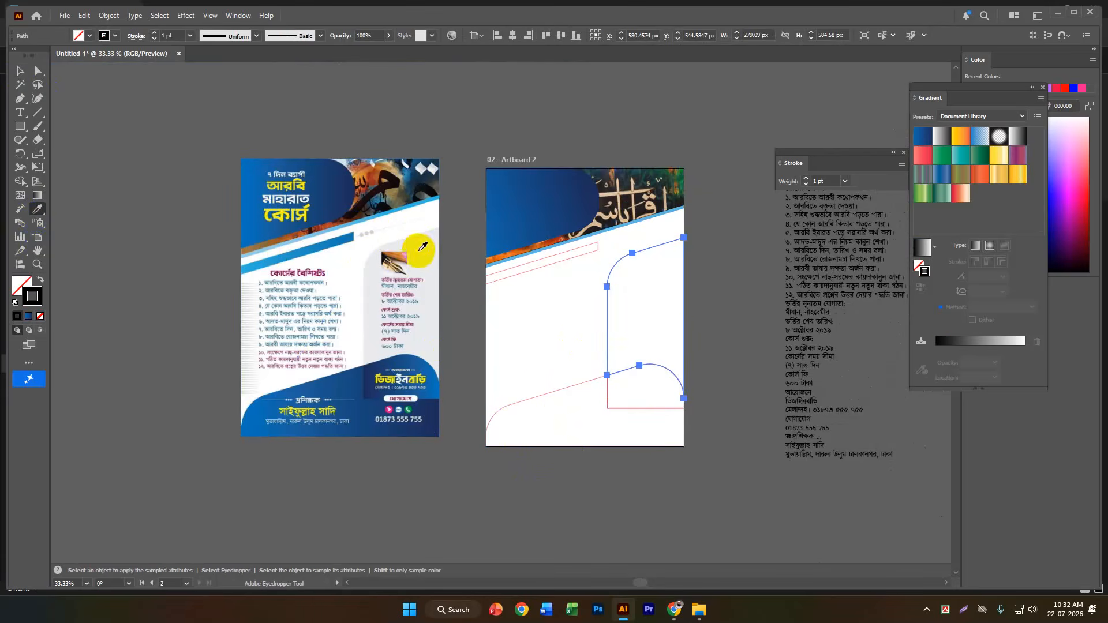
pyautogui.click(421, 249)
pyautogui.click(20, 71)
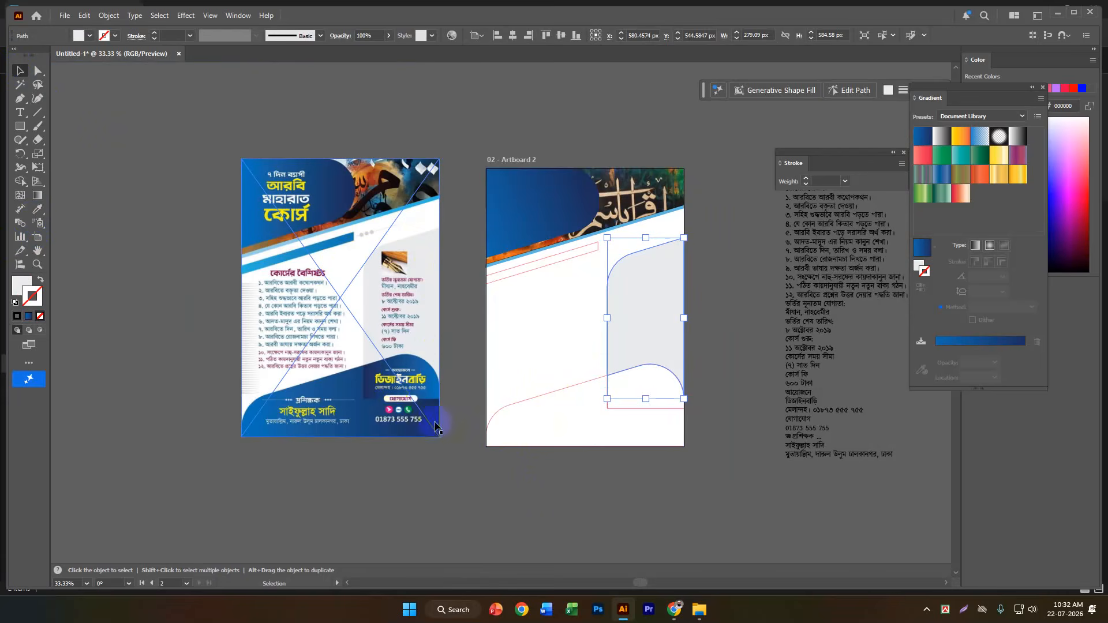
pyautogui.click(465, 483)
# Fill the small rounded block at Artboard 2's lower right with the blue gradient sampled from the header shape.
pyautogui.click(615, 378)
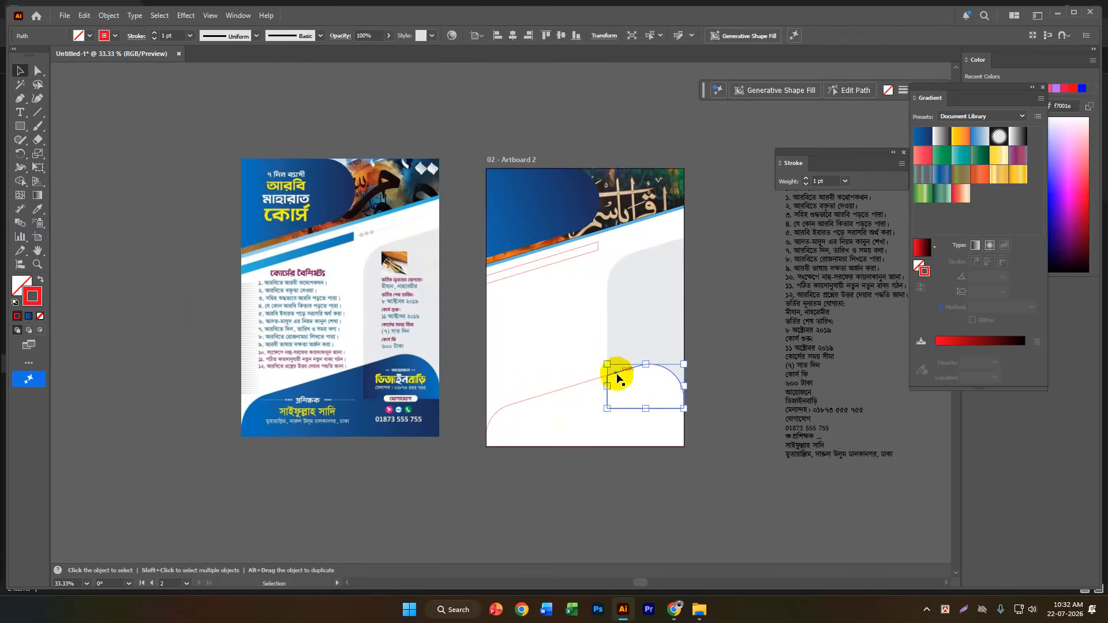
pyautogui.click(38, 206)
pyautogui.click(539, 178)
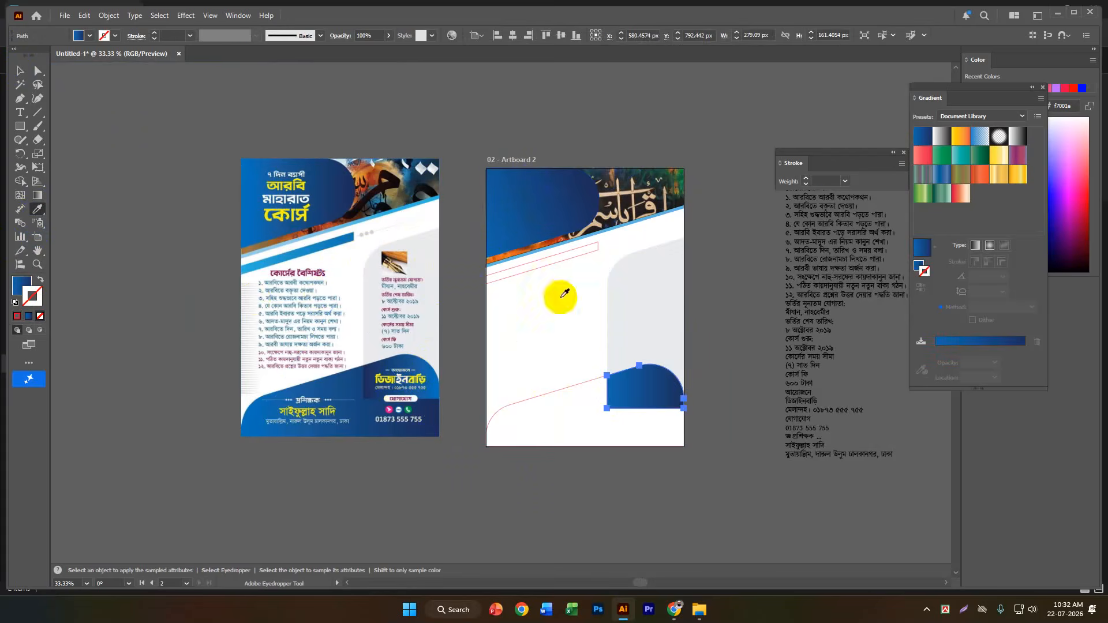
pyautogui.scroll(1, 612, 370)
pyautogui.click(38, 195)
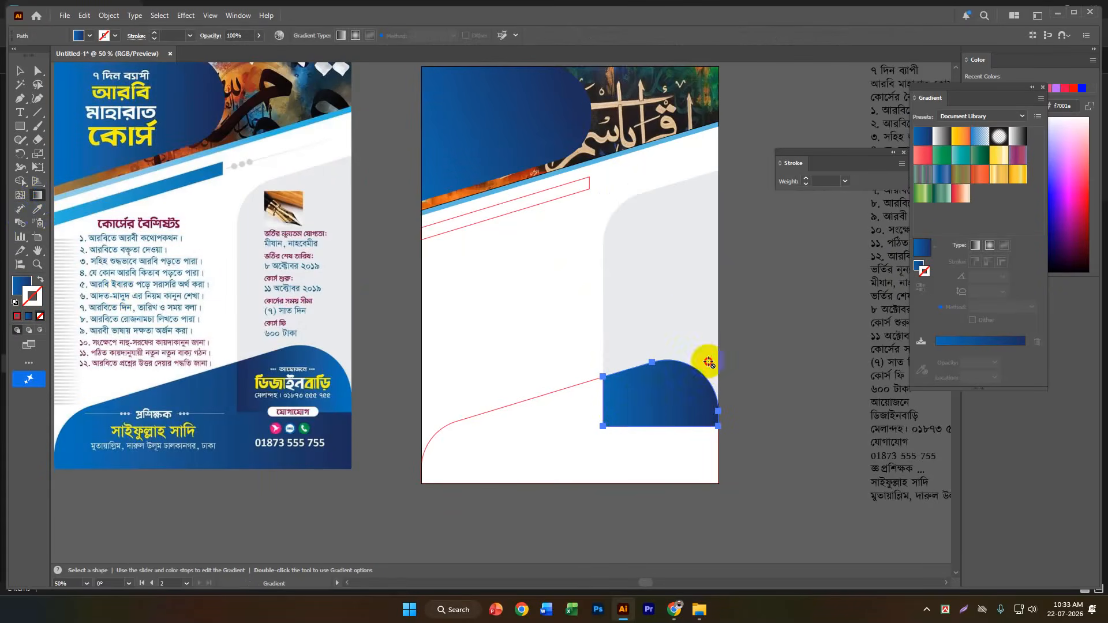
pyautogui.click(976, 245)
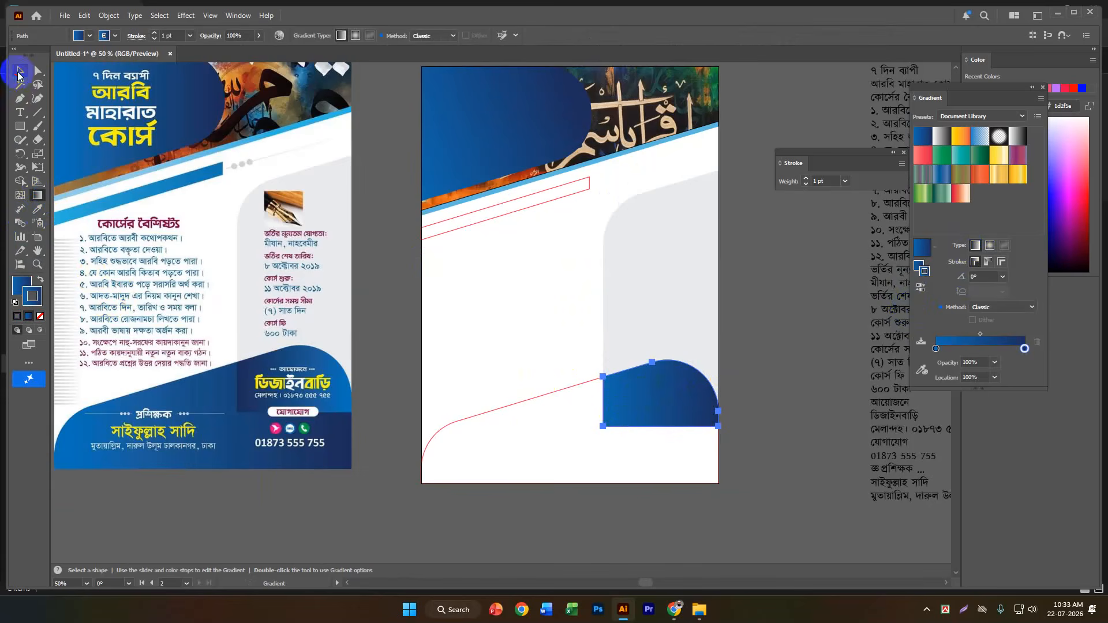
pyautogui.click(19, 73)
pyautogui.click(21, 288)
pyautogui.click(38, 296)
pyautogui.click(40, 317)
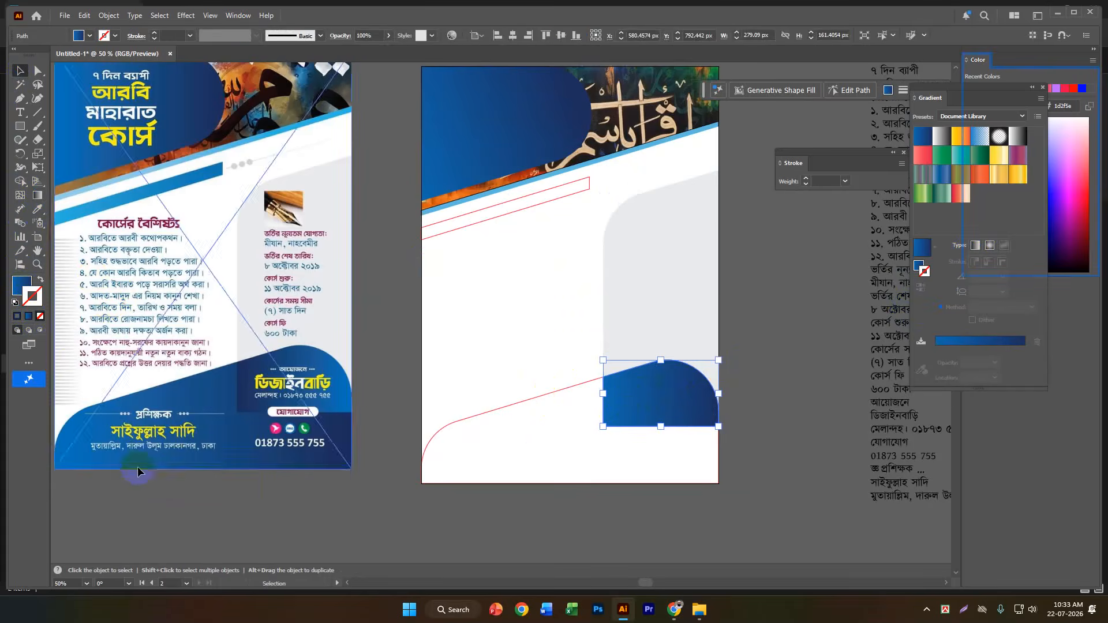
pyautogui.click(192, 494)
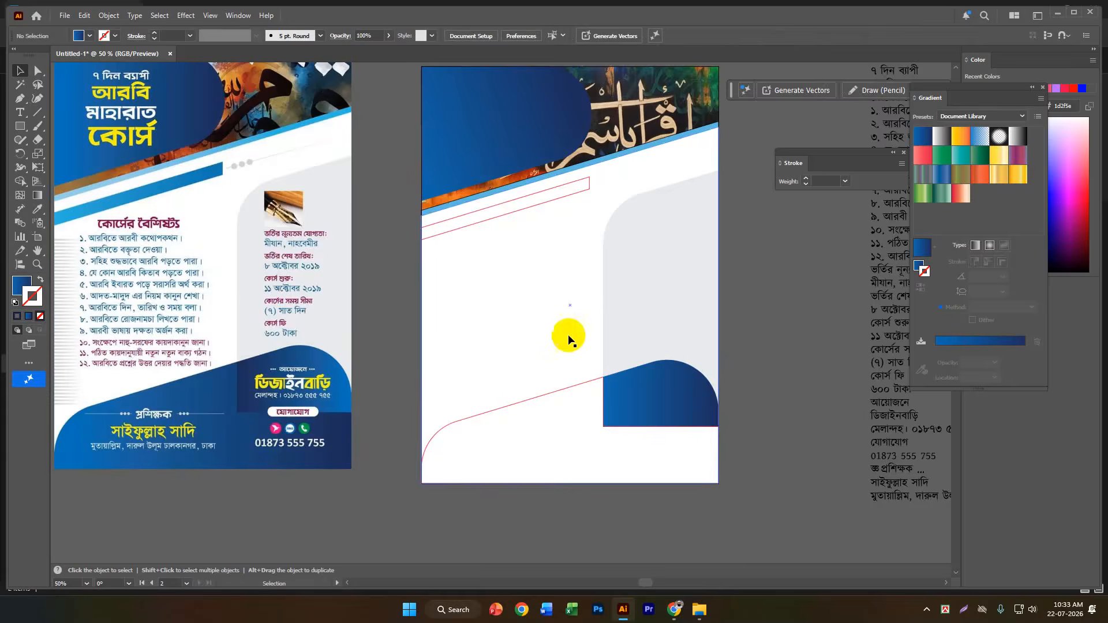
# Redirect the lower-right rounded block's linear gradient diagonally, from light blue at its upper right to dark blue at its lower left.
pyautogui.scroll(-1, 603, 317)
pyautogui.scroll(2, 688, 288)
pyautogui.scroll(-2, 688, 289)
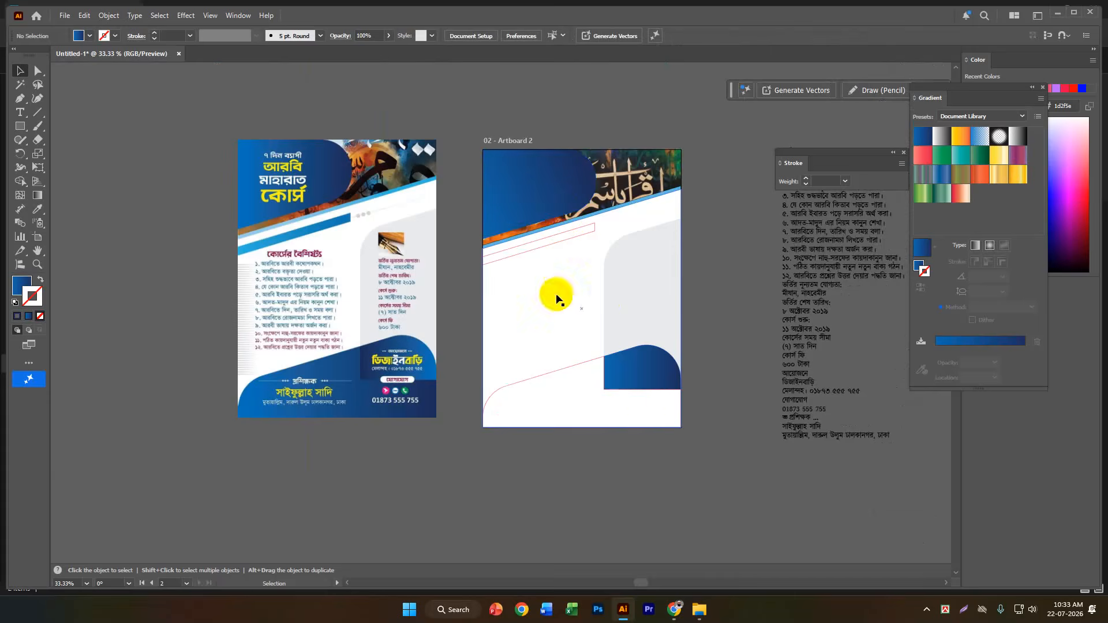
pyautogui.scroll(2, 694, 373)
pyautogui.click(662, 361)
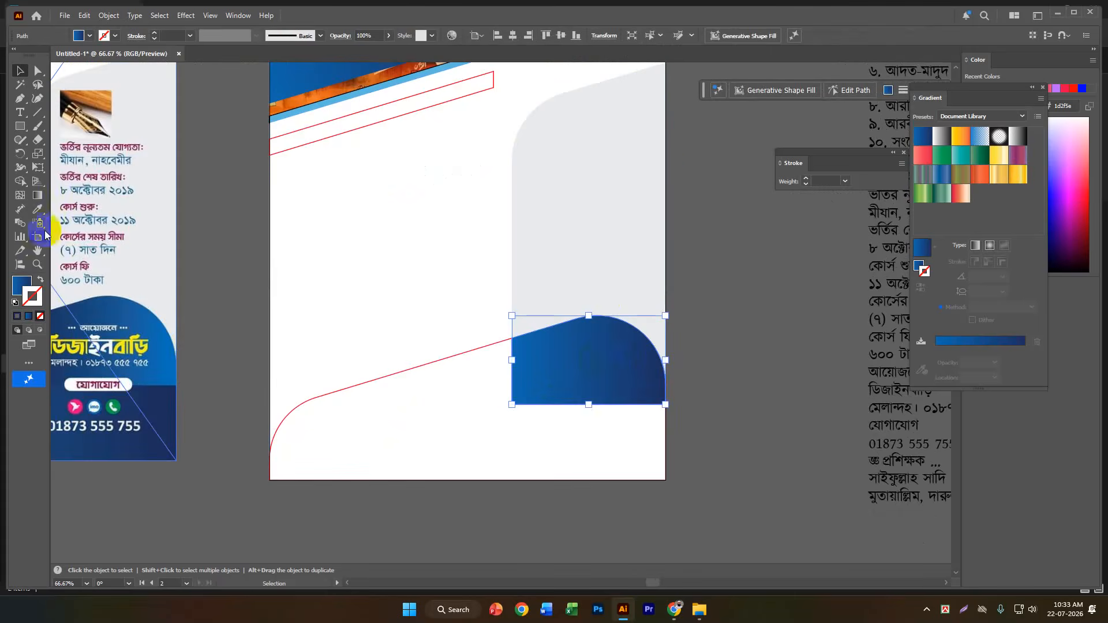
pyautogui.click(35, 211)
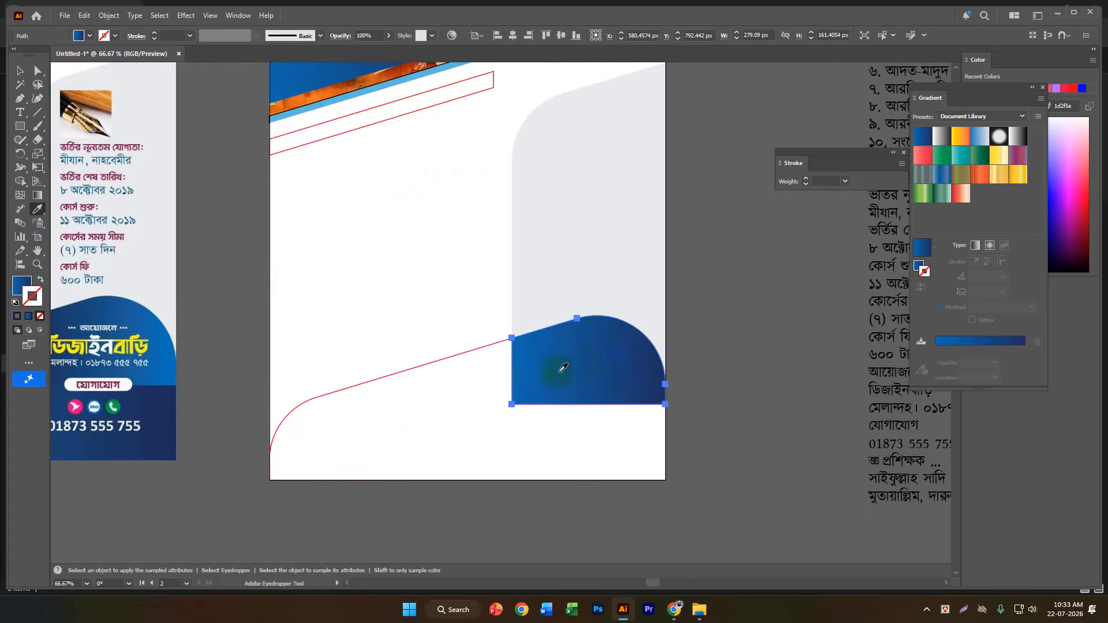
pyautogui.click(20, 289)
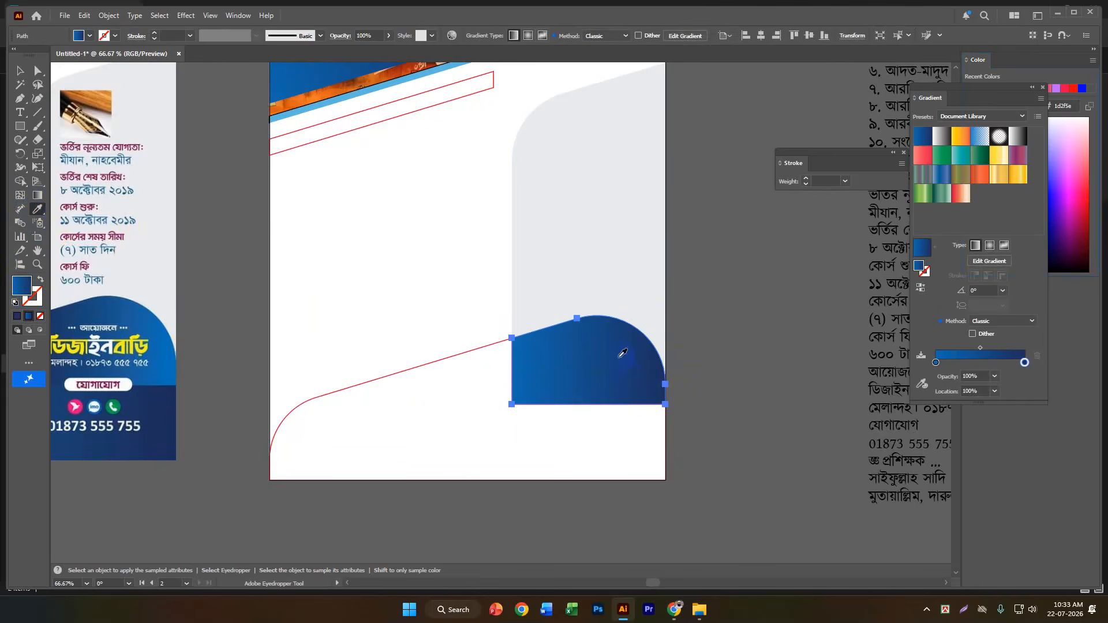
pyautogui.click(38, 195)
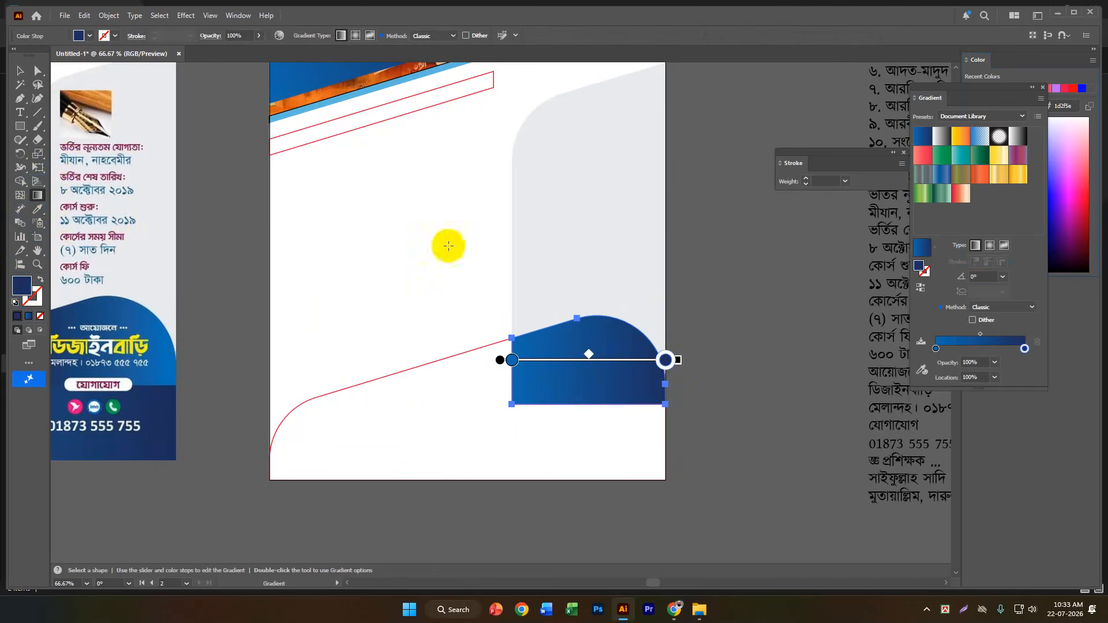
pyautogui.moveTo(654, 320); pyautogui.dragTo(539, 391)
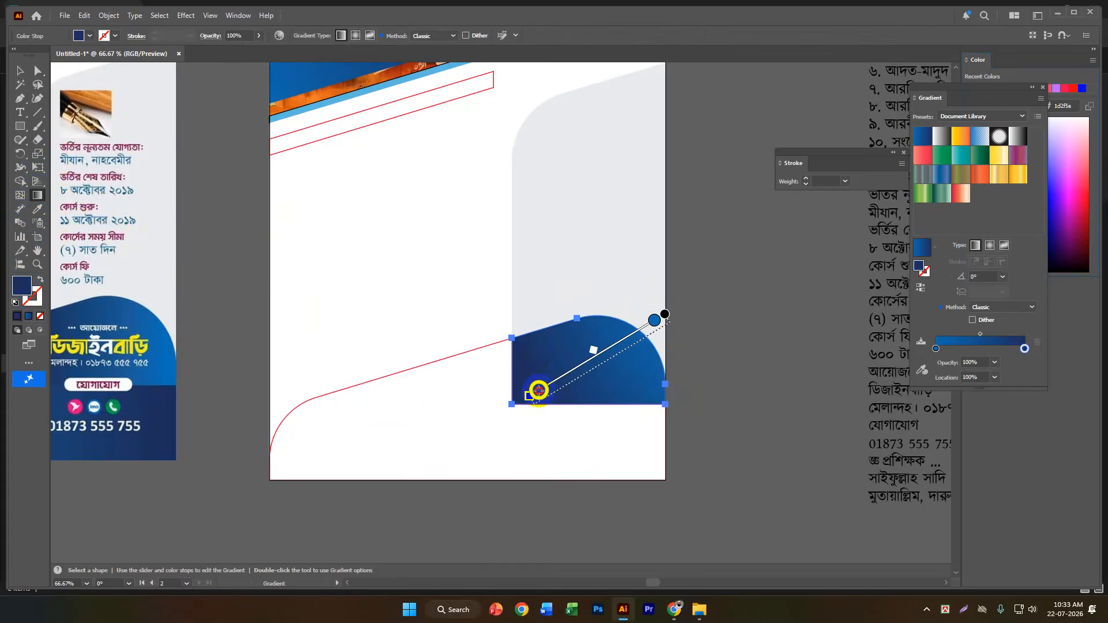
pyautogui.scroll(-1, 710, 358)
pyautogui.click(21, 70)
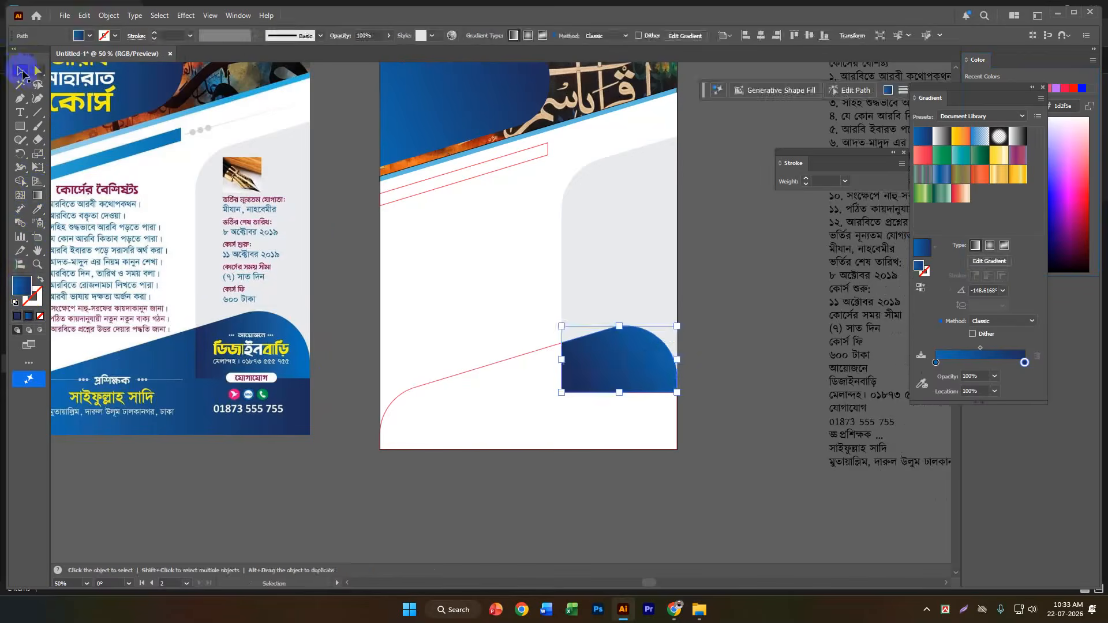
# Fill the wide curved footer shape on Artboard 2 with the blue gradient sampled from the rounded block above it.
pyautogui.click(470, 374)
pyautogui.scroll(-1, 764, 417)
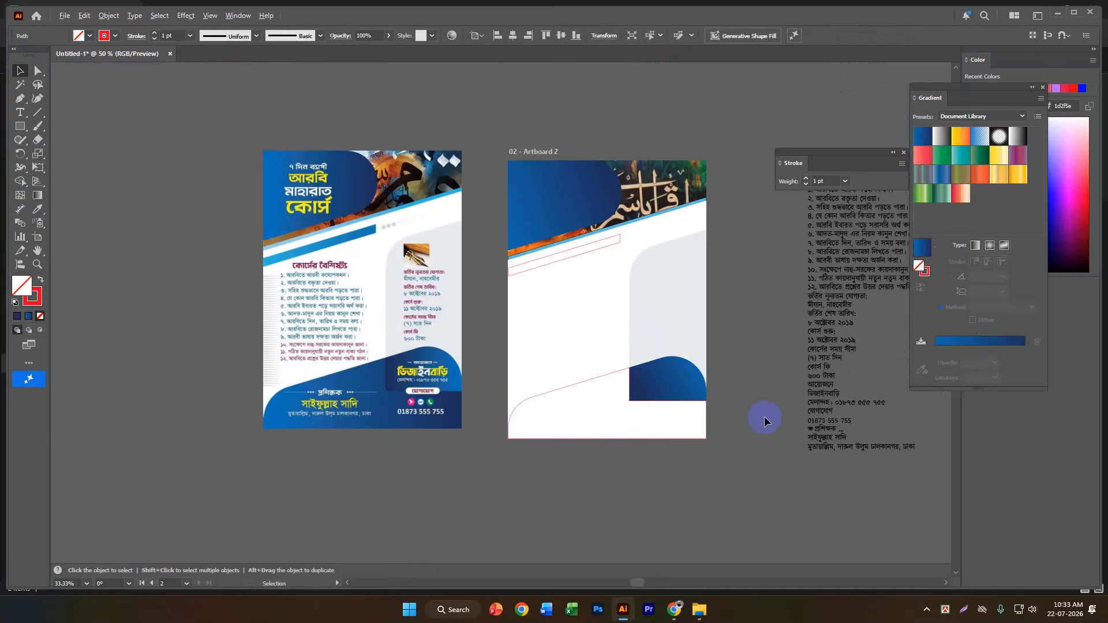
pyautogui.click(39, 212)
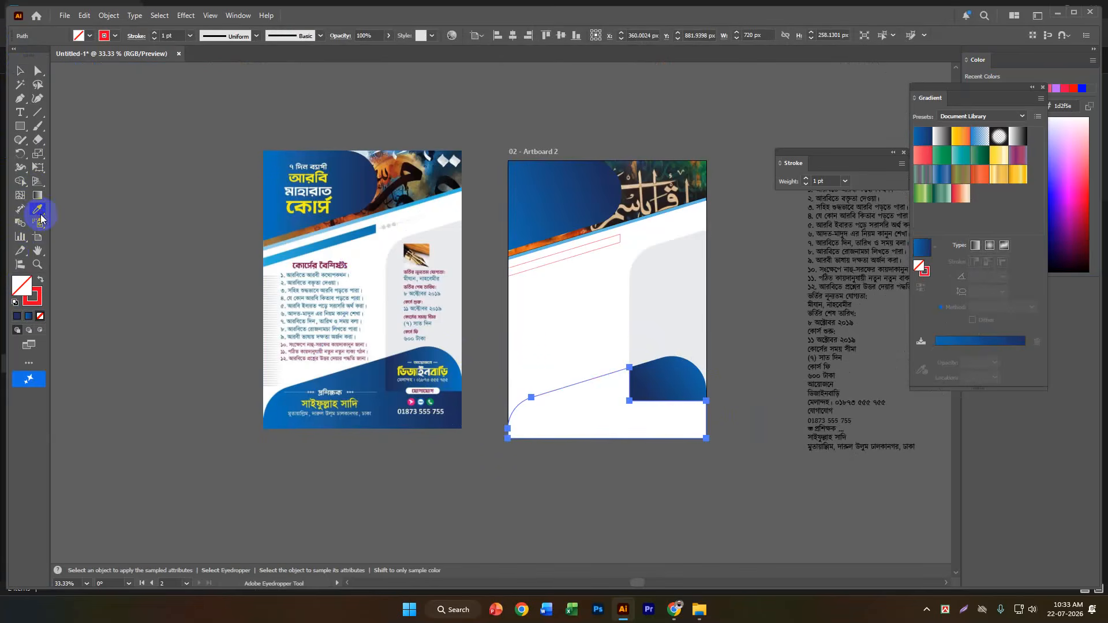
pyautogui.click(667, 367)
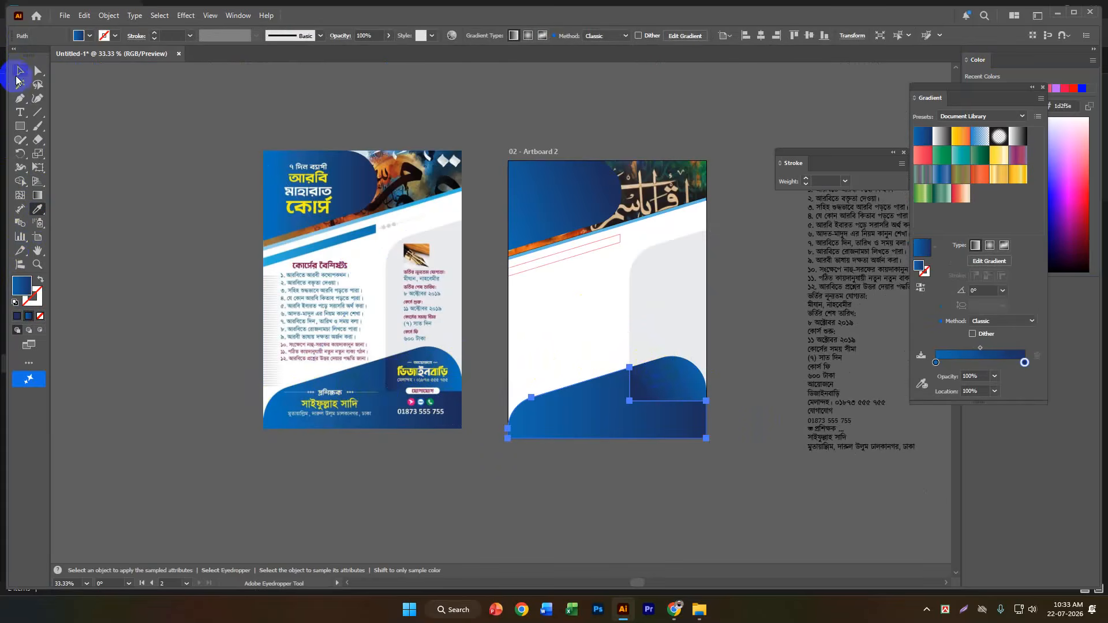
pyautogui.click(18, 74)
pyautogui.click(387, 484)
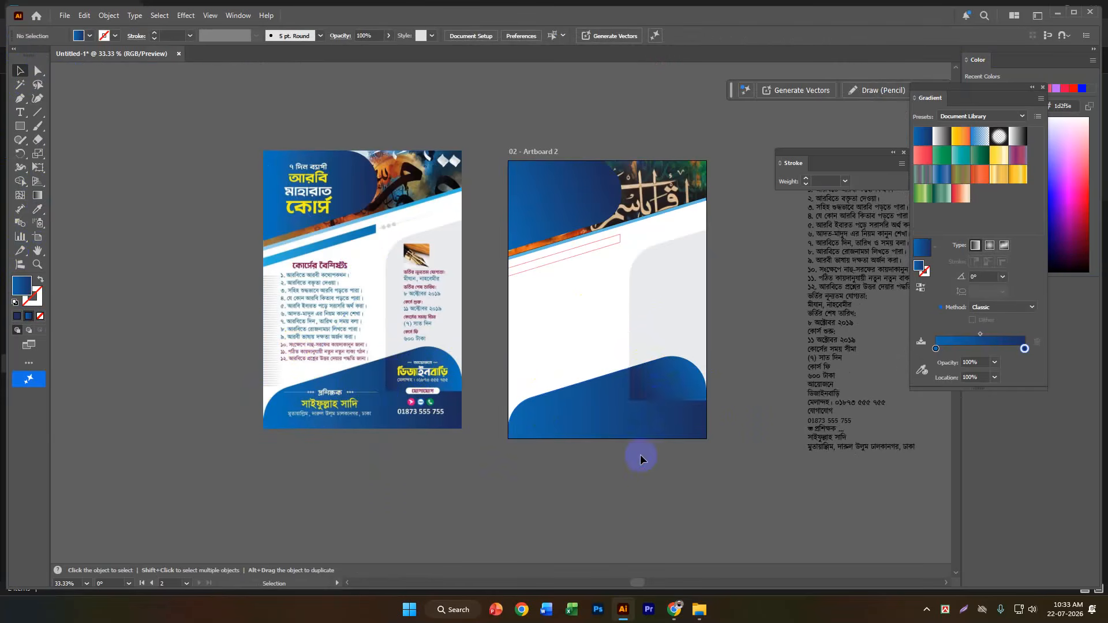
# Redirect the footer shape's gradient diagonally upward at about 27.6°, starting light blue below its left side and ending dark blue.
pyautogui.click(646, 434)
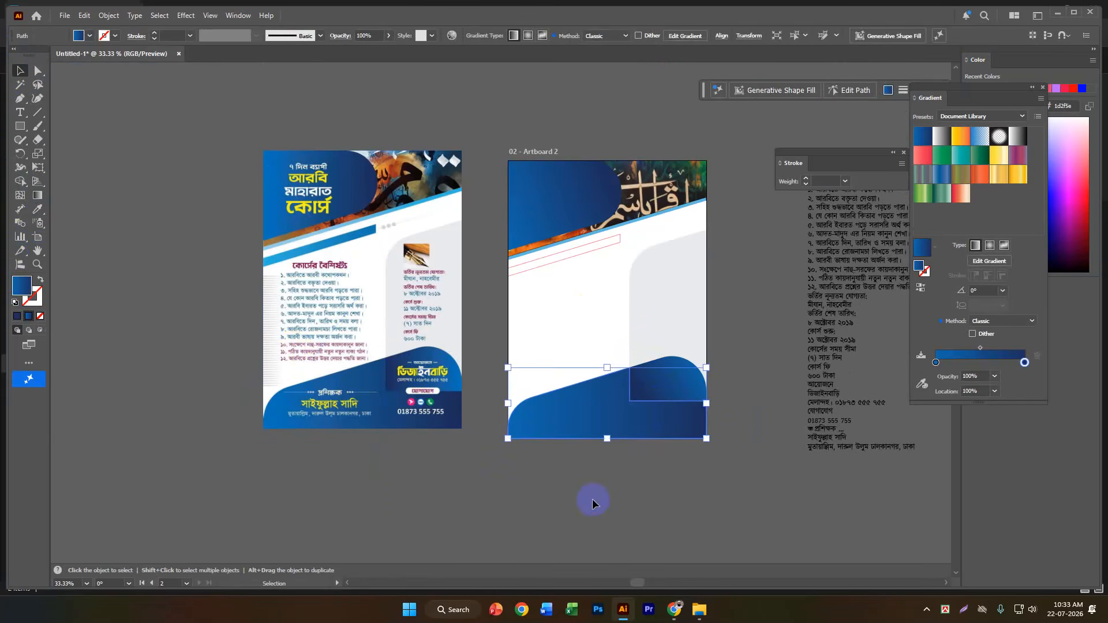
pyautogui.click(920, 288)
pyautogui.click(920, 287)
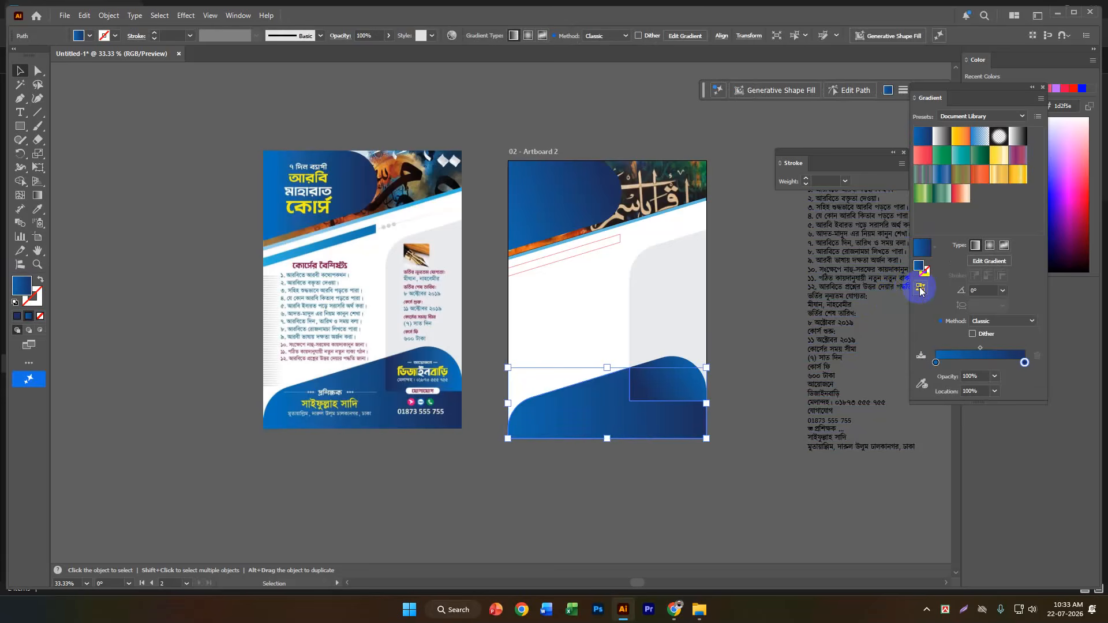
pyautogui.click(37, 197)
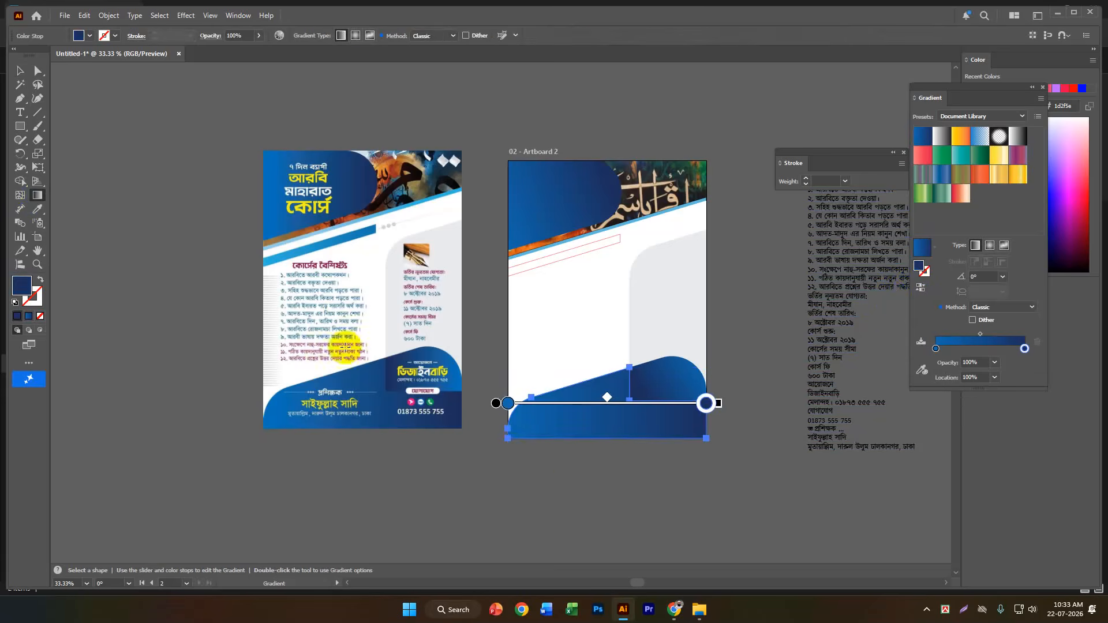
pyautogui.moveTo(509, 457)
pyautogui.mouseDown()
pyautogui.moveTo(625, 407)
pyautogui.moveTo(626, 395)
pyautogui.moveTo(632, 410)
pyautogui.moveTo(619, 423)
pyautogui.mouseUp()
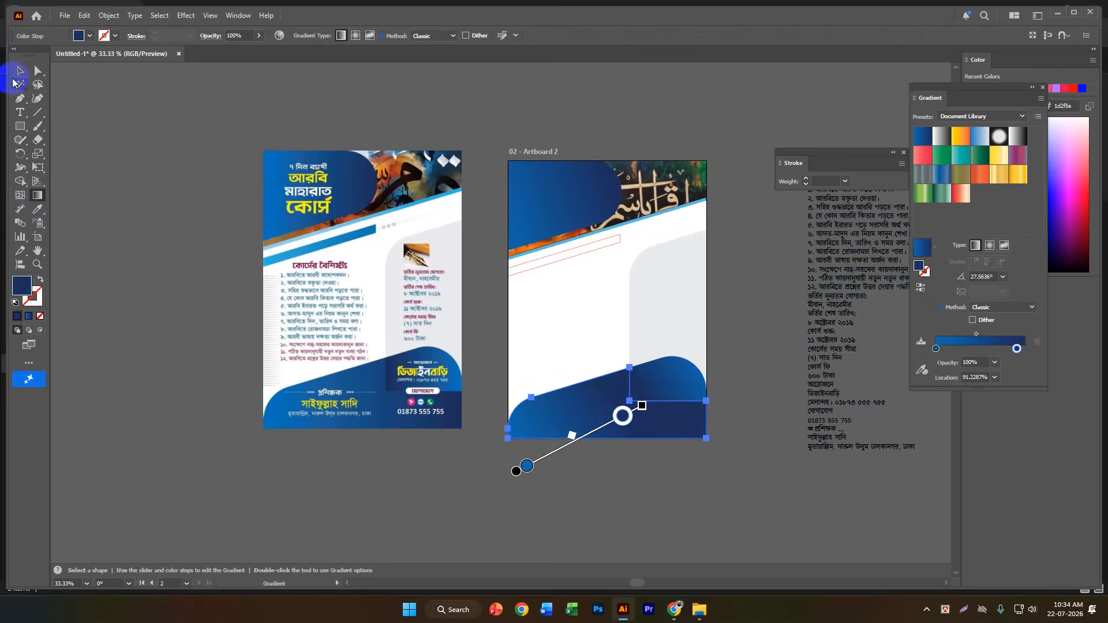
pyautogui.click(20, 71)
pyautogui.click(141, 261)
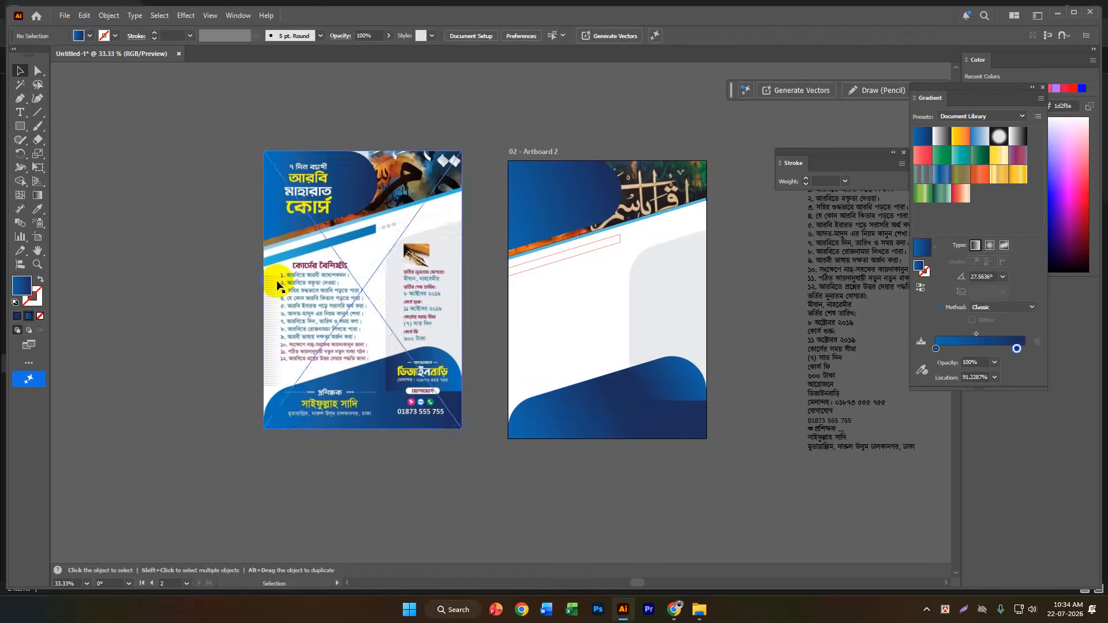
# Fill the thin slanted bar below the header with the linear blue gradient.
pyautogui.click(554, 261)
pyautogui.click(35, 196)
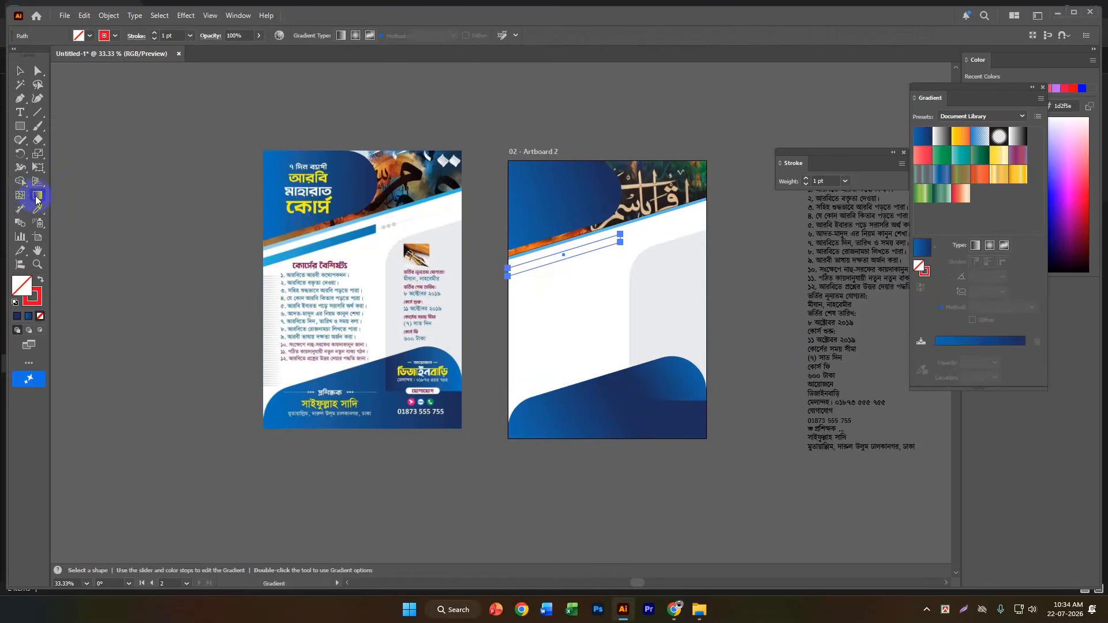
pyautogui.click(975, 245)
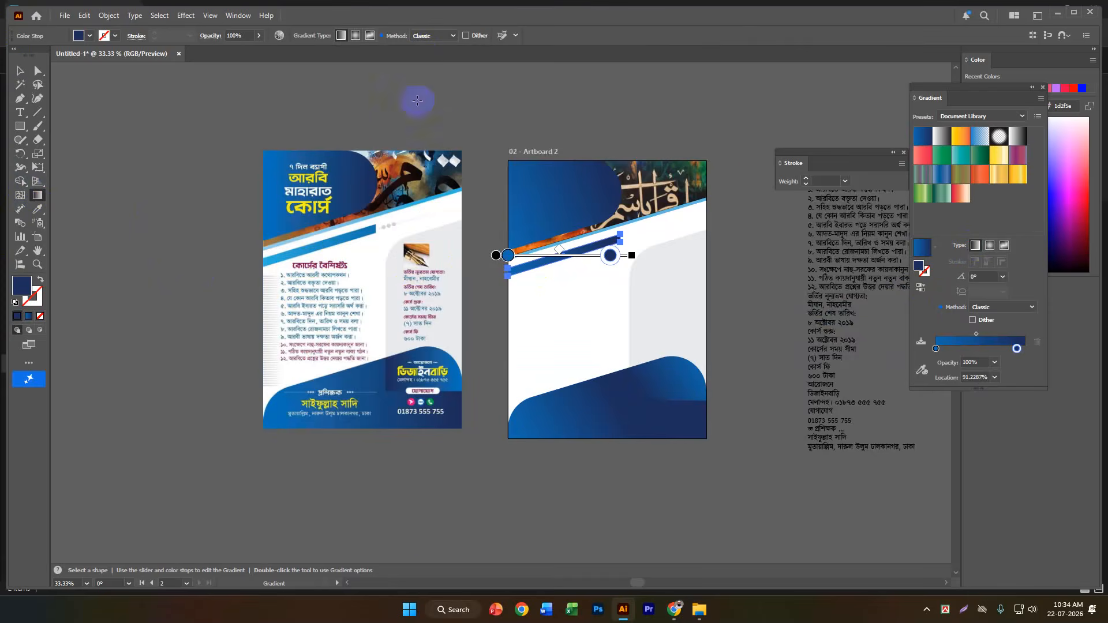
# Recolour the slanted bar's gradient stops with the light and darker blues sampled from the reference bar's two ends, moving the end stop to 100%.
pyautogui.scroll(1, 647, 267)
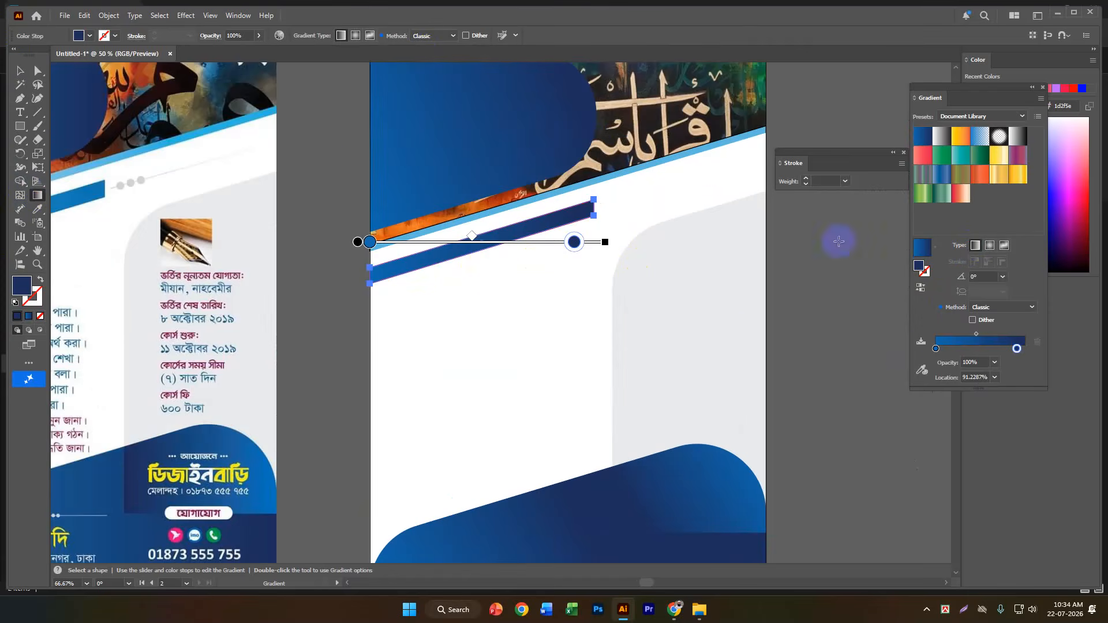
pyautogui.click(936, 349)
pyautogui.scroll(-3, 244, 347)
pyautogui.scroll(3, 71, 316)
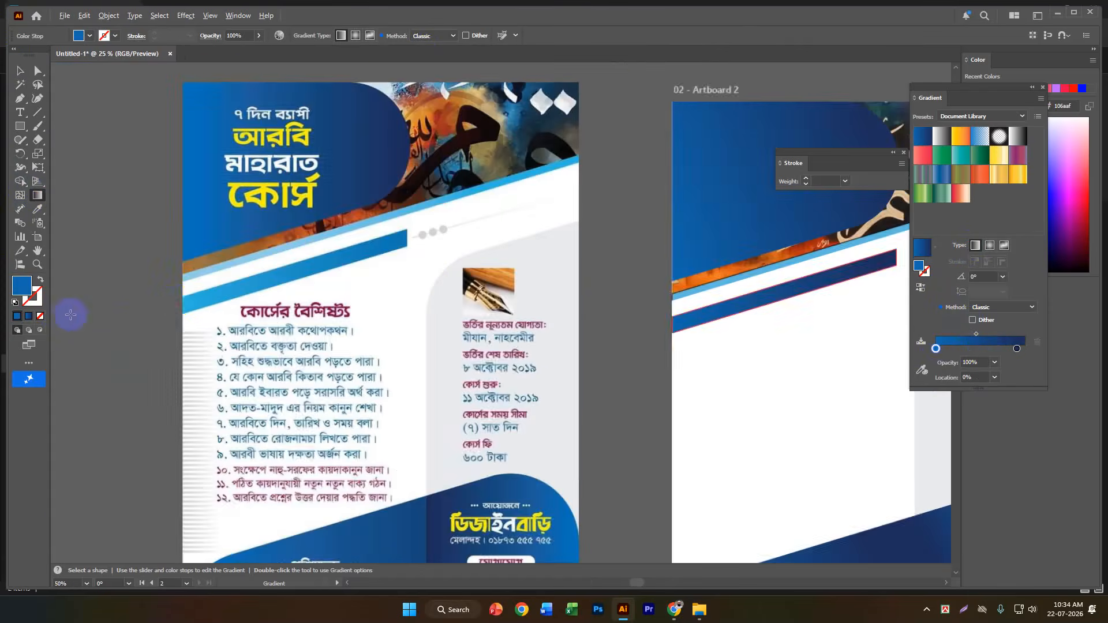
pyautogui.click(921, 369)
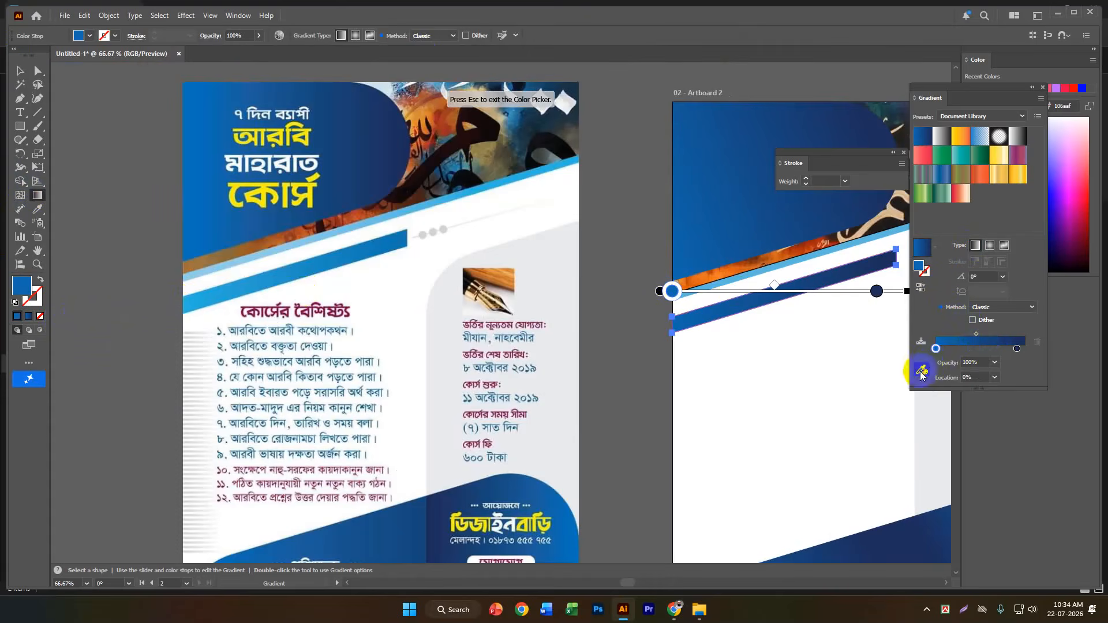
pyautogui.click(208, 308)
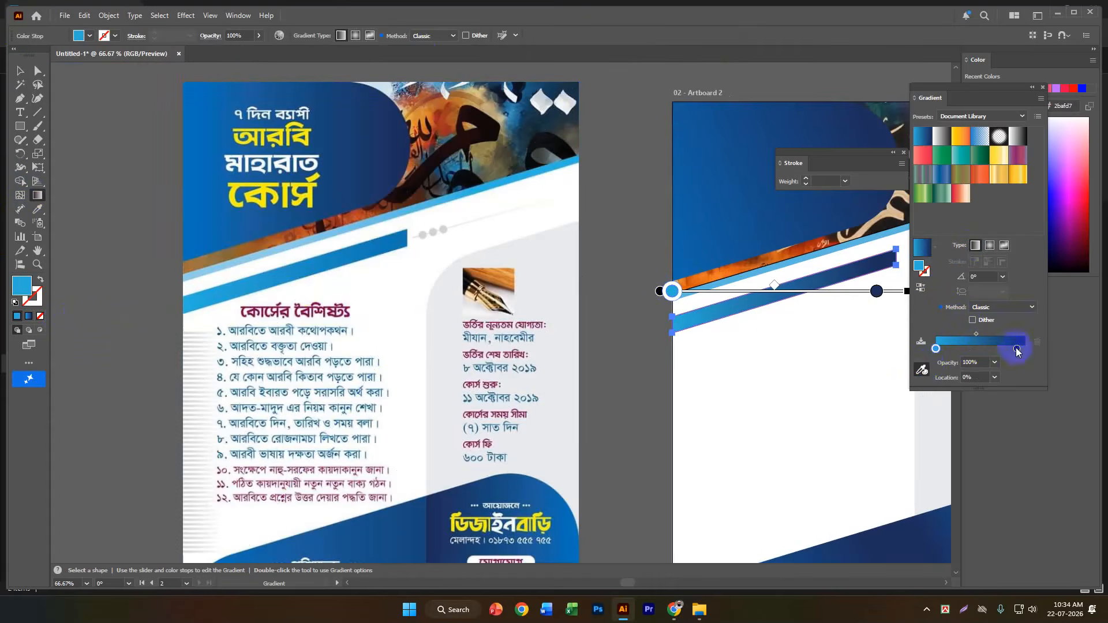
pyautogui.moveTo(1016, 348); pyautogui.dragTo(1029, 349)
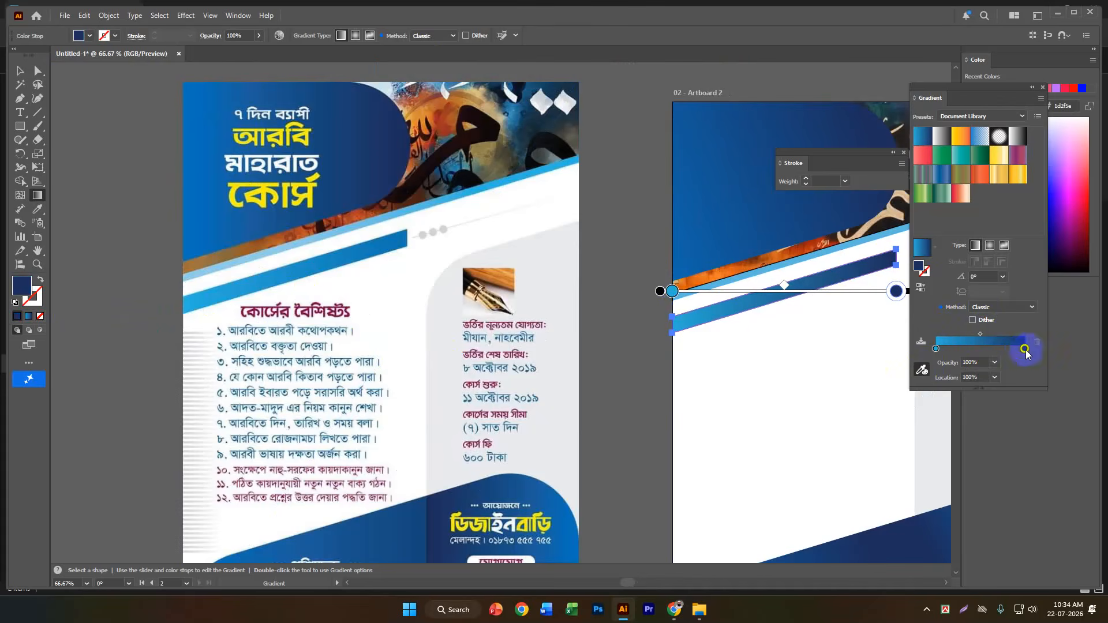
pyautogui.click(397, 246)
pyautogui.click(20, 72)
pyautogui.click(105, 197)
# Remove the stroke from all the shapes on Artboard 2, leaving the masked calligraphy image out of the selection.
pyautogui.scroll(-1, 105, 199)
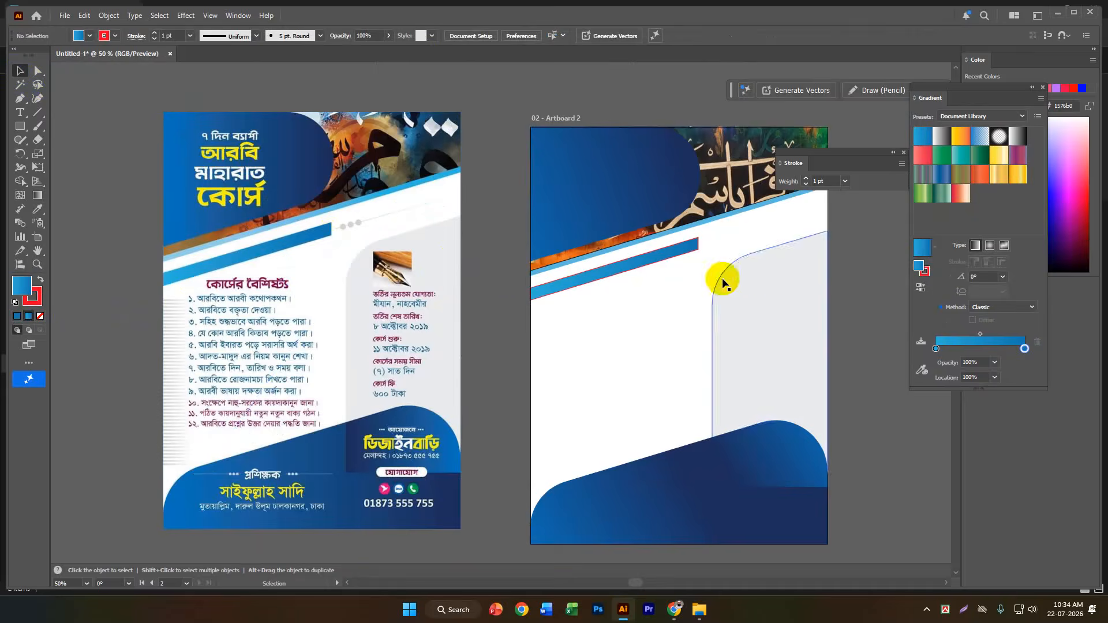
pyautogui.scroll(-1, 722, 279)
pyautogui.scroll(1, 715, 250)
pyautogui.scroll(1, 715, 244)
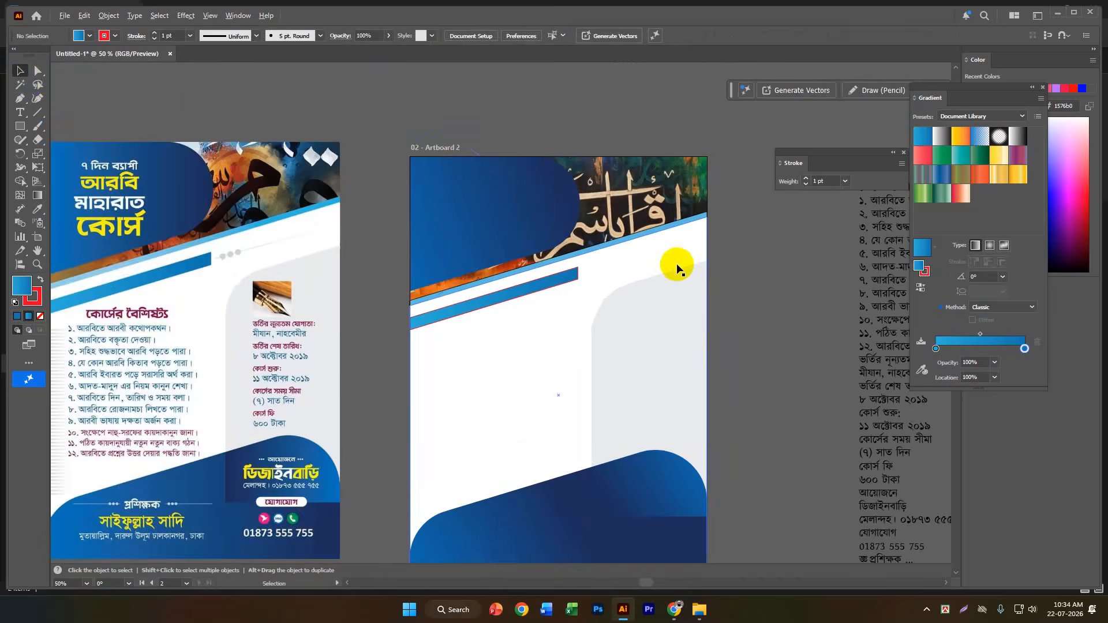
pyautogui.scroll(-1, 713, 238)
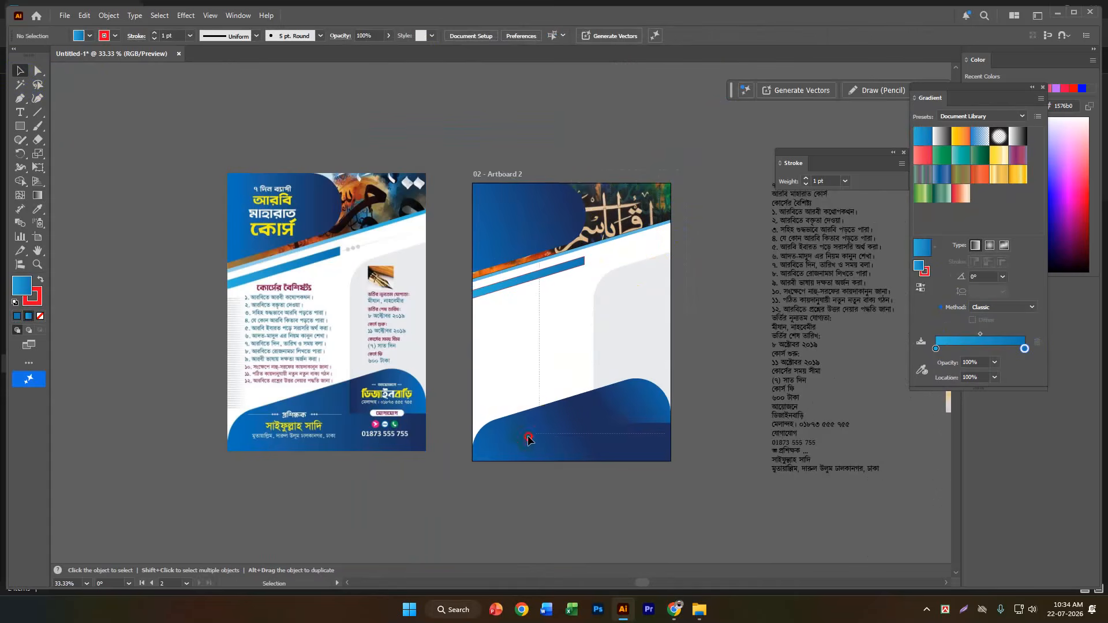
pyautogui.moveTo(458, 485); pyautogui.dragTo(623, 191)
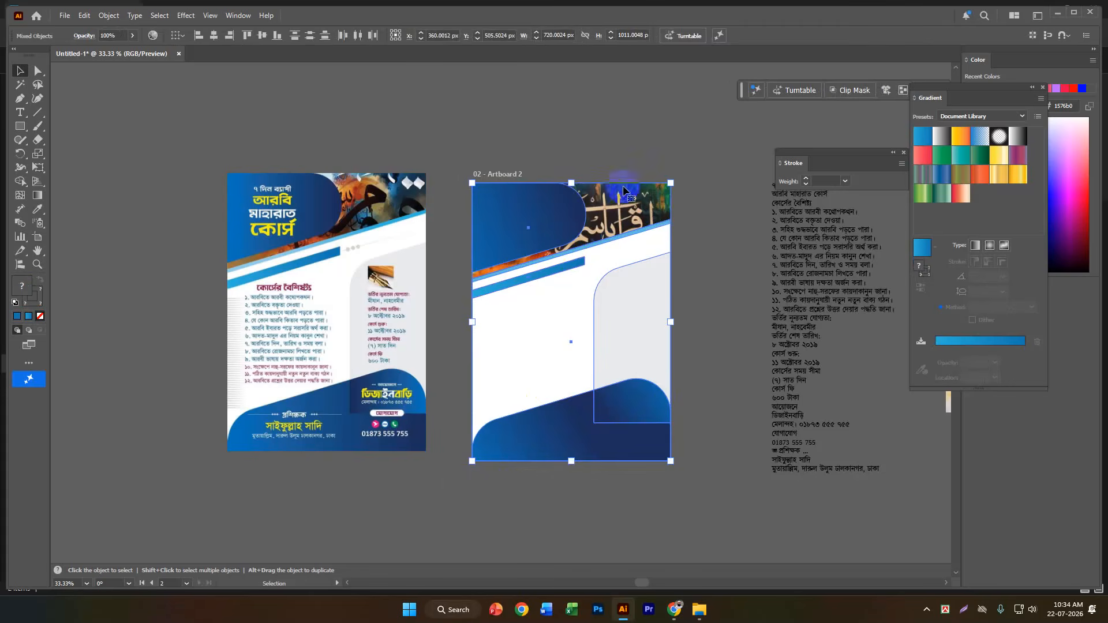
pyautogui.keyDown('shift'); pyautogui.click(641, 206); pyautogui.keyUp('shift')
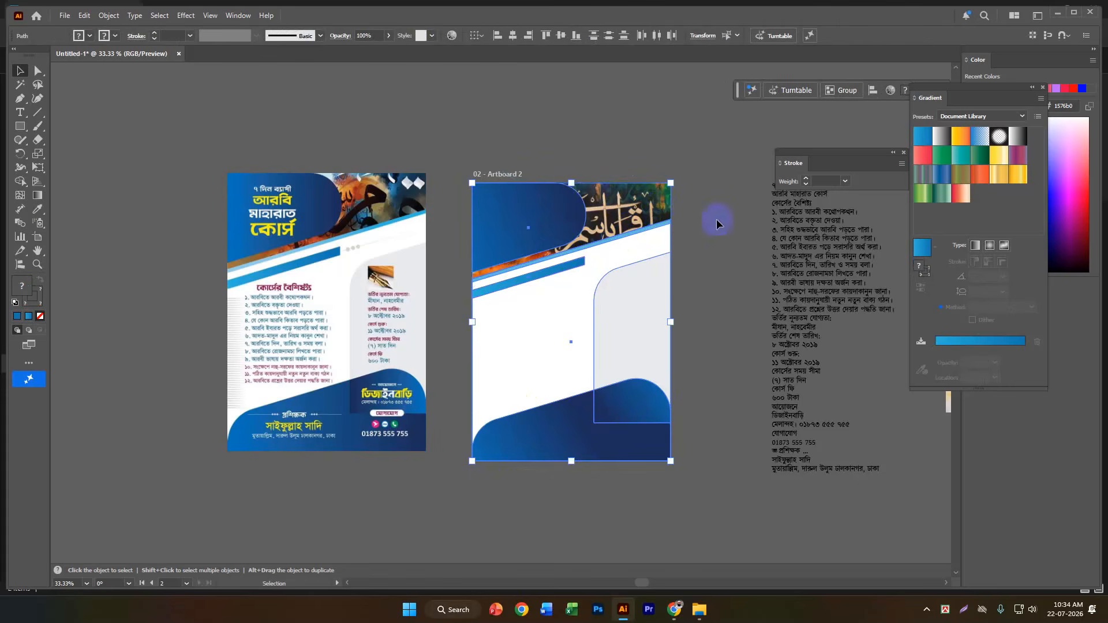
pyautogui.click(114, 36)
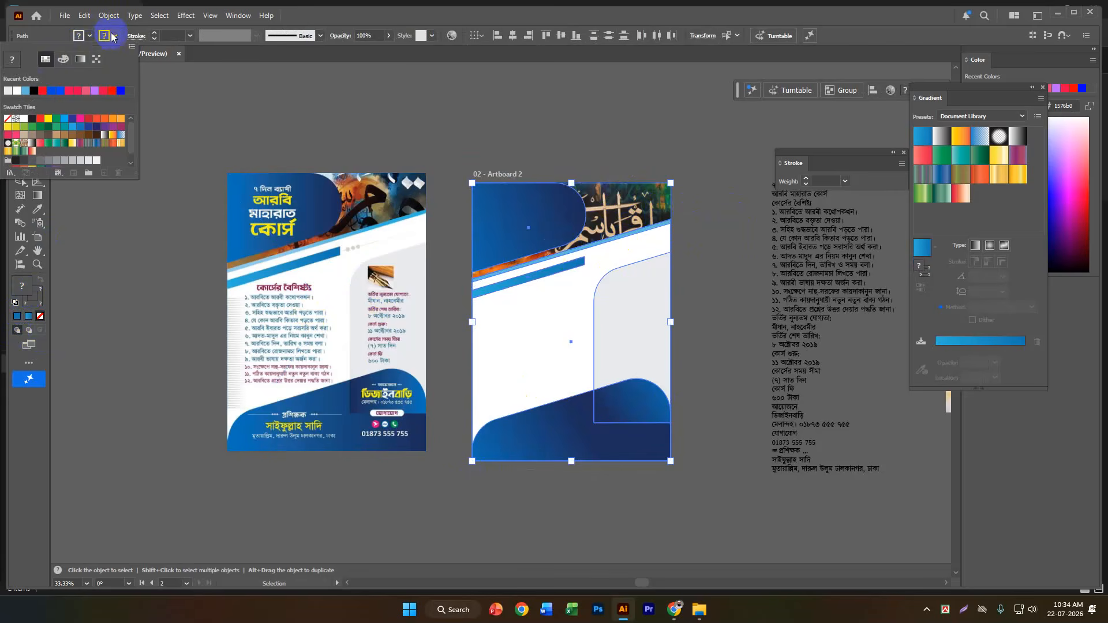
pyautogui.click(114, 36)
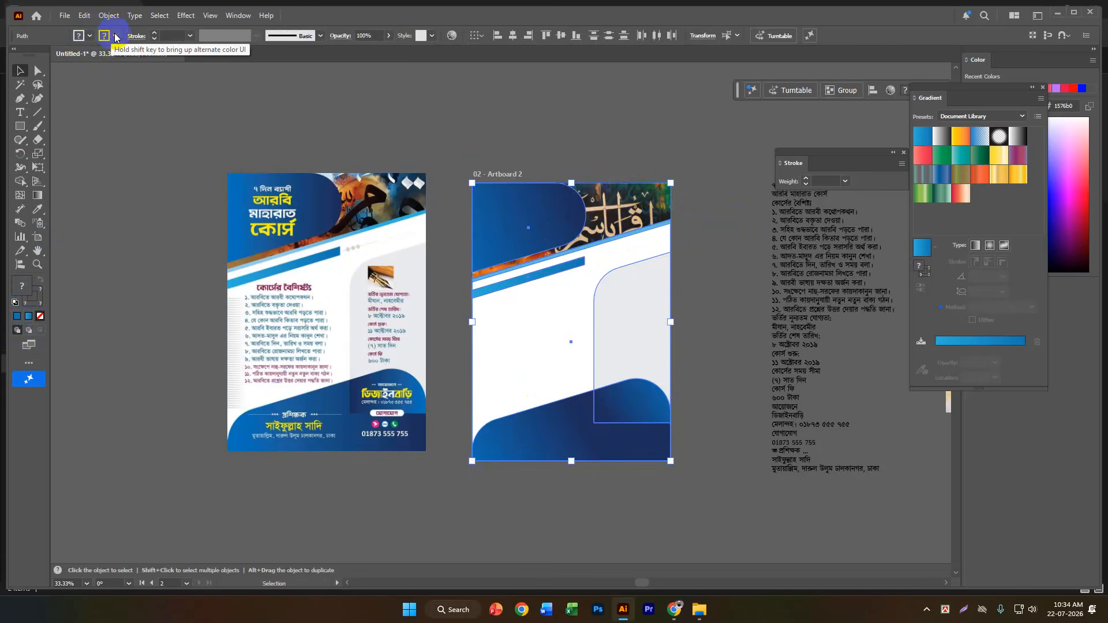
pyautogui.click(115, 36)
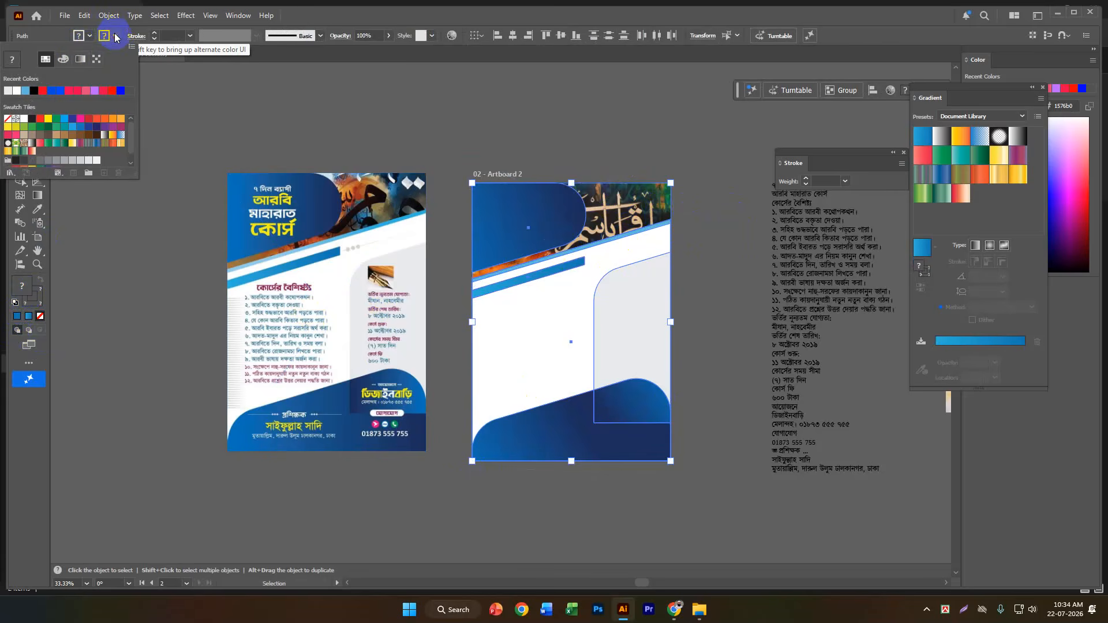
pyautogui.click(7, 119)
pyautogui.click(109, 241)
pyautogui.click(108, 241)
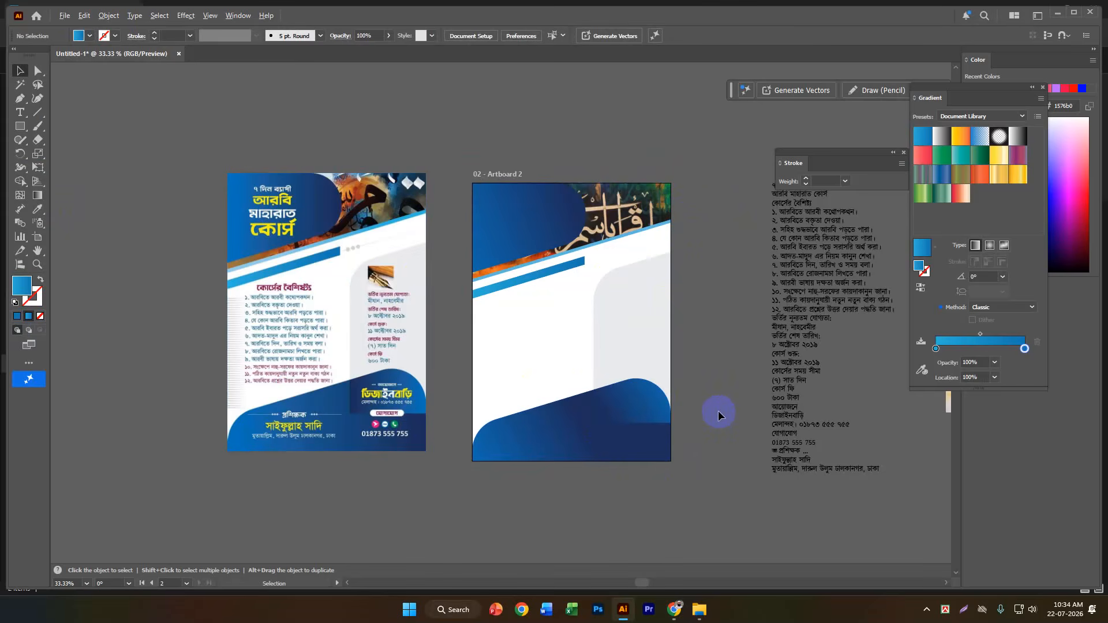
# Copy the first two heading lines, "৭ দিন ব্যাপী" and "আরবি মাহারাত কোর্স", from the text block beside Artboard 2.
pyautogui.scroll(1, 277, 301)
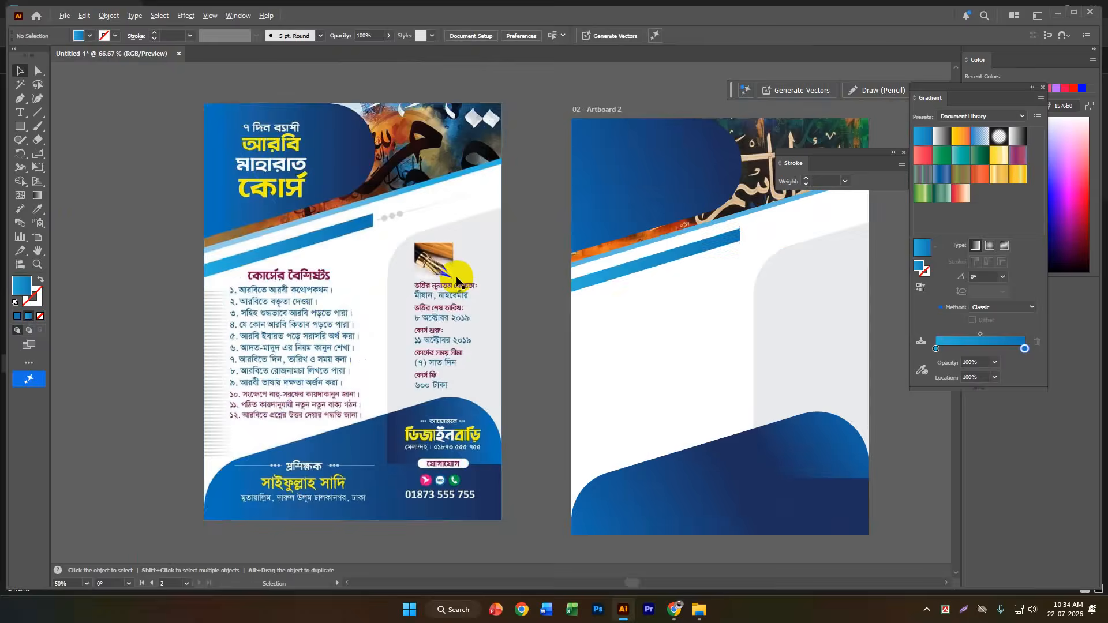
pyautogui.moveTo(405, 352); pyautogui.dragTo(266, 392)
pyautogui.scroll(-1, 642, 284)
pyautogui.scroll(2, 696, 221)
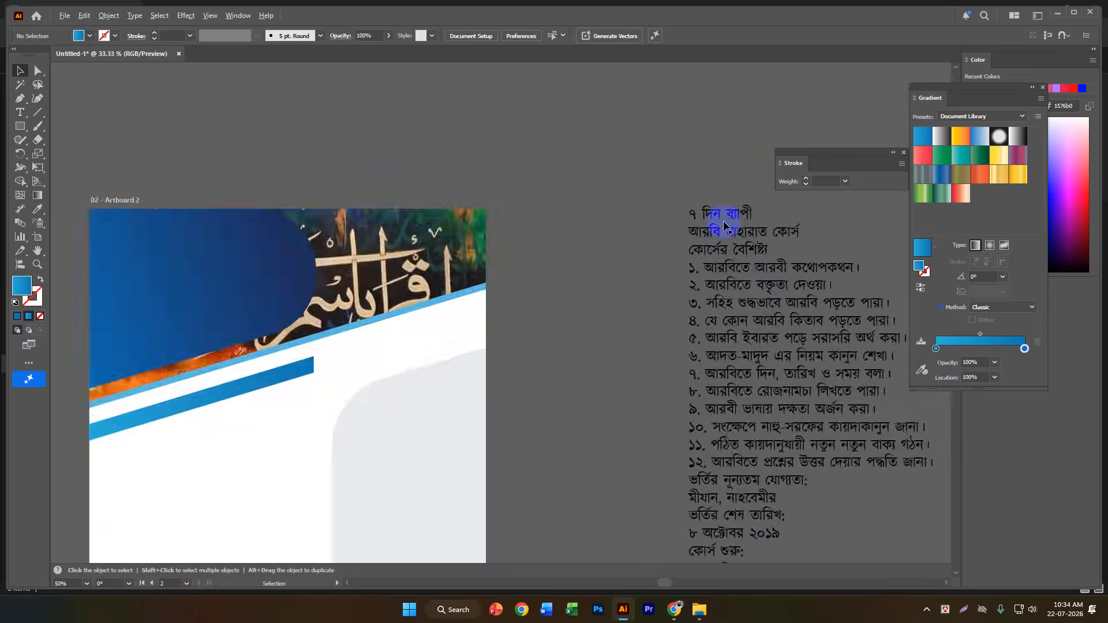
pyautogui.doubleClick(697, 221)
pyautogui.scroll(-3, 743, 239)
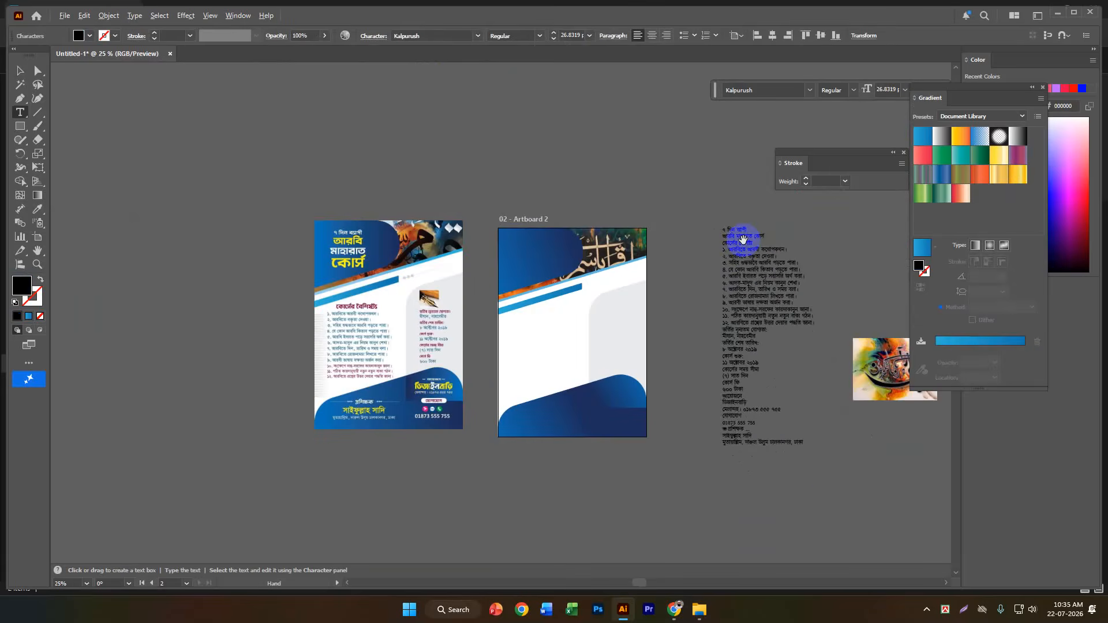
pyautogui.scroll(2, 743, 239)
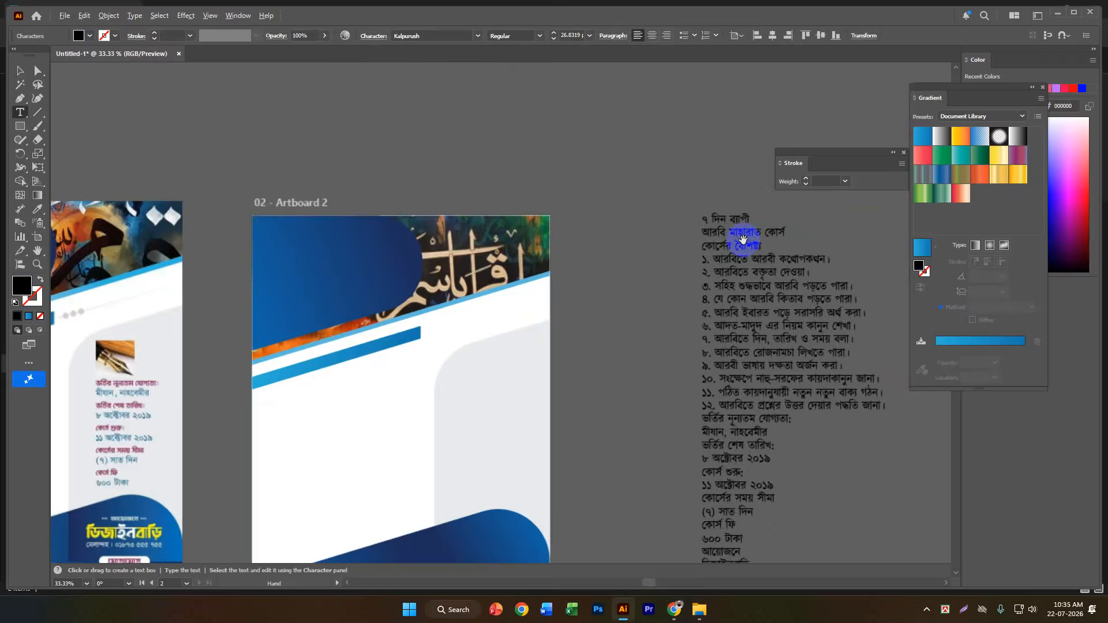
pyautogui.moveTo(704, 222); pyautogui.dragTo(788, 237)
pyautogui.hotkey('ctrl', 'c')
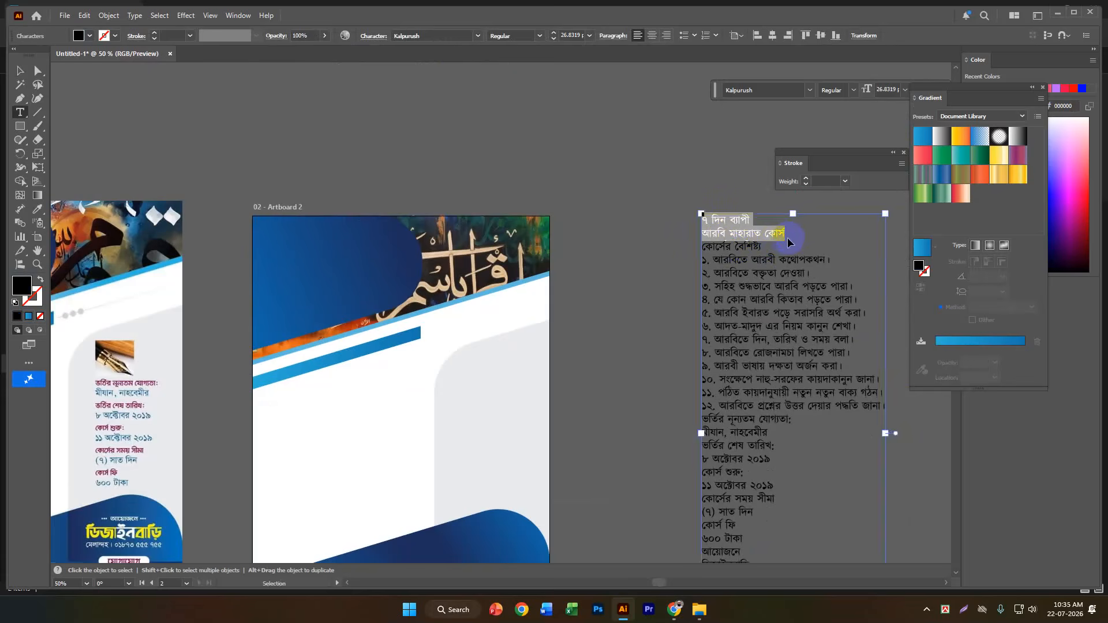
pyautogui.press('Escape')
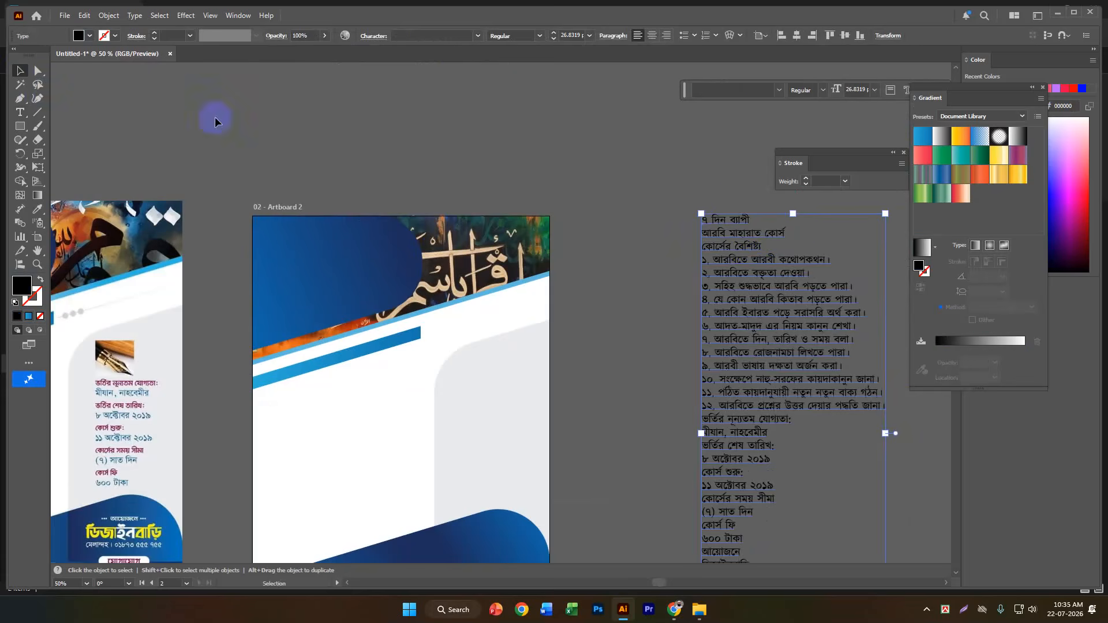
pyautogui.click(314, 183)
# Create an area text box just above Artboard 2 and replace its placeholder text with the copied heading lines.
pyautogui.hscroll(-5, 559, 148)
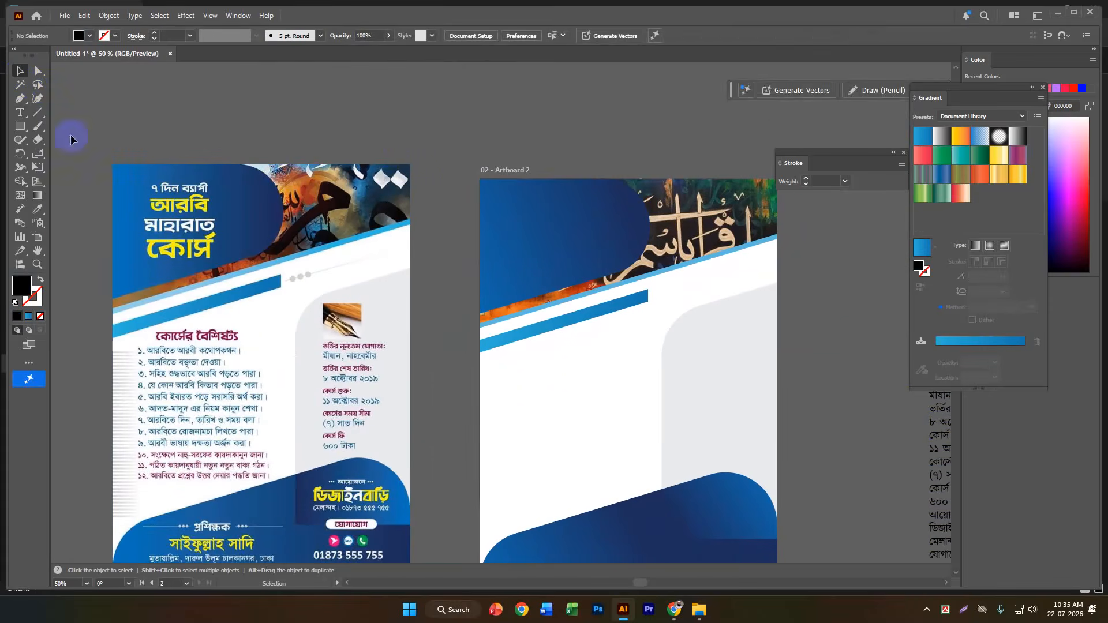
pyautogui.press('t')
pyautogui.click(454, 109)
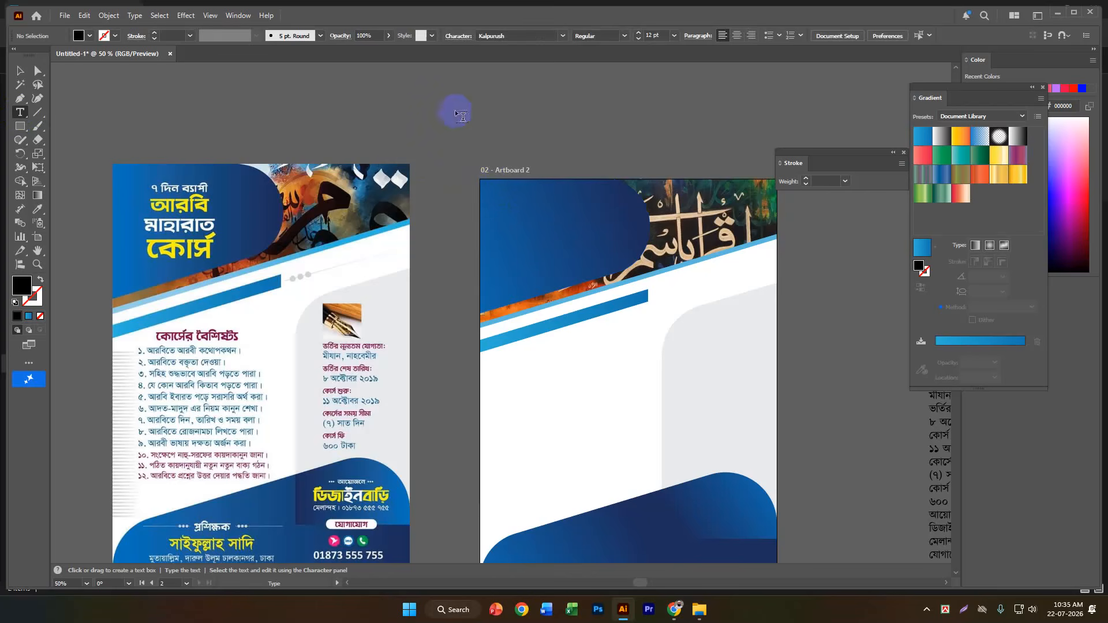
pyautogui.hotkey('ctrl', 'z')
pyautogui.moveTo(462, 107); pyautogui.dragTo(566, 172)
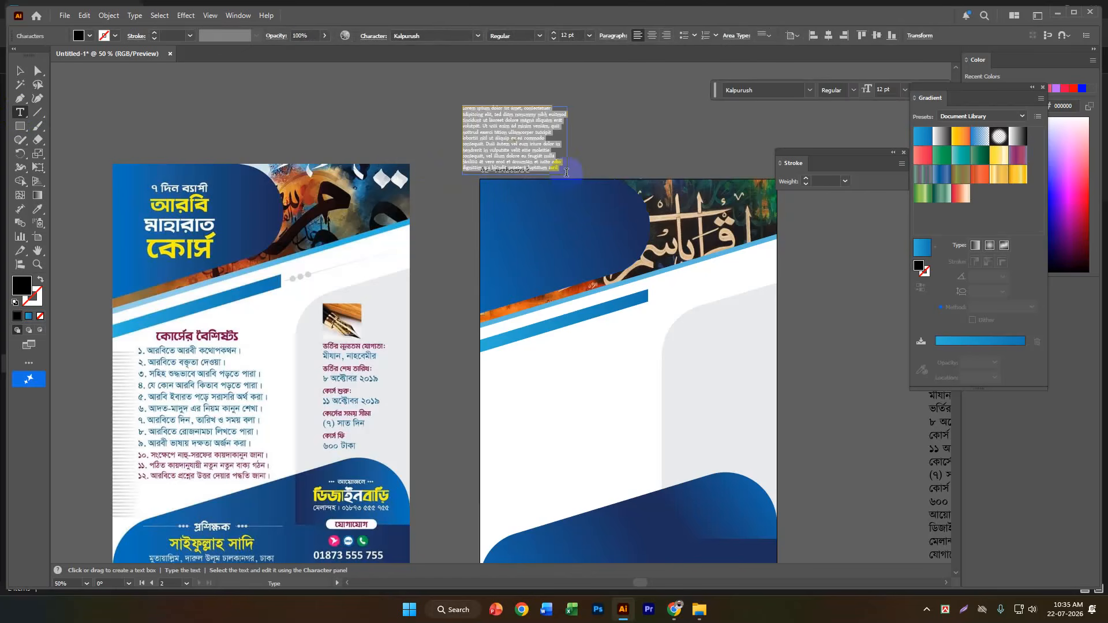
pyautogui.press('ctrl')
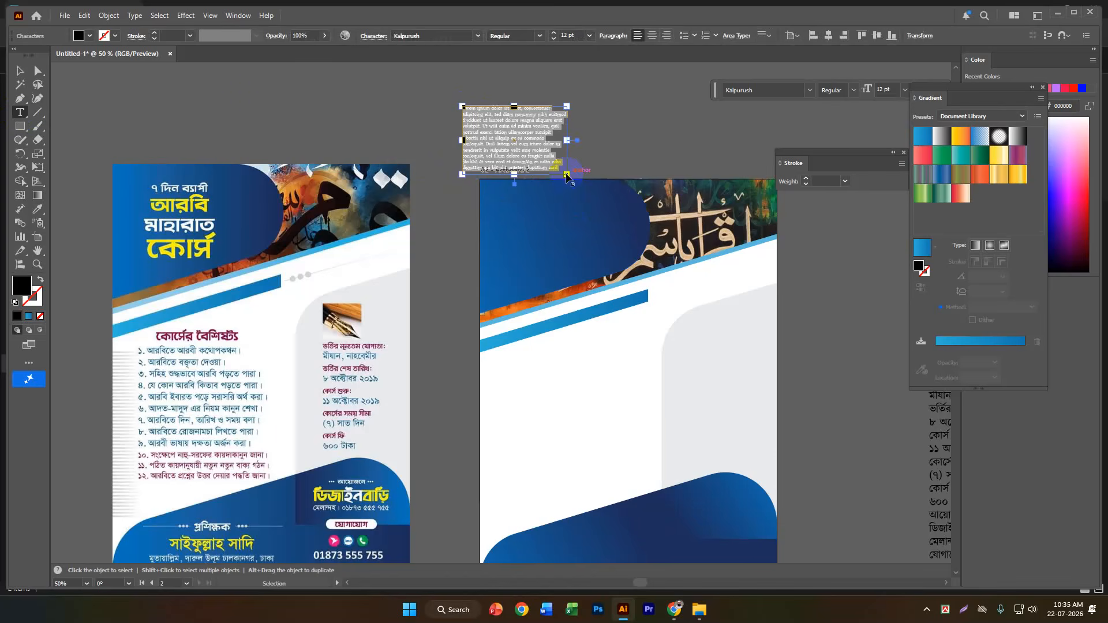
pyautogui.hotkey('ctrl', 'v')
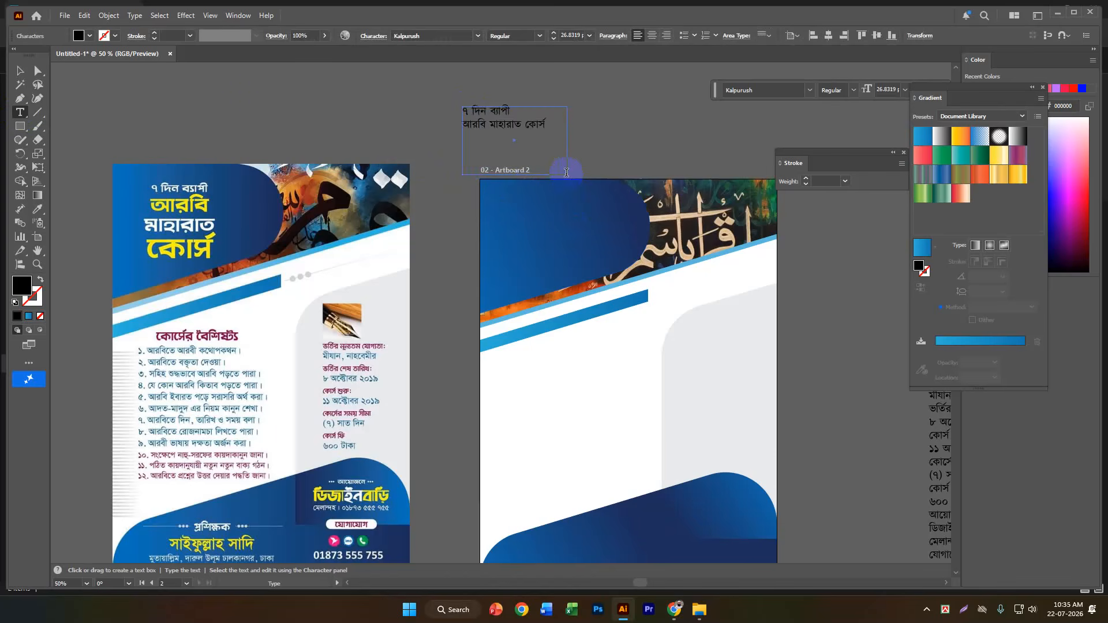
pyautogui.click(19, 71)
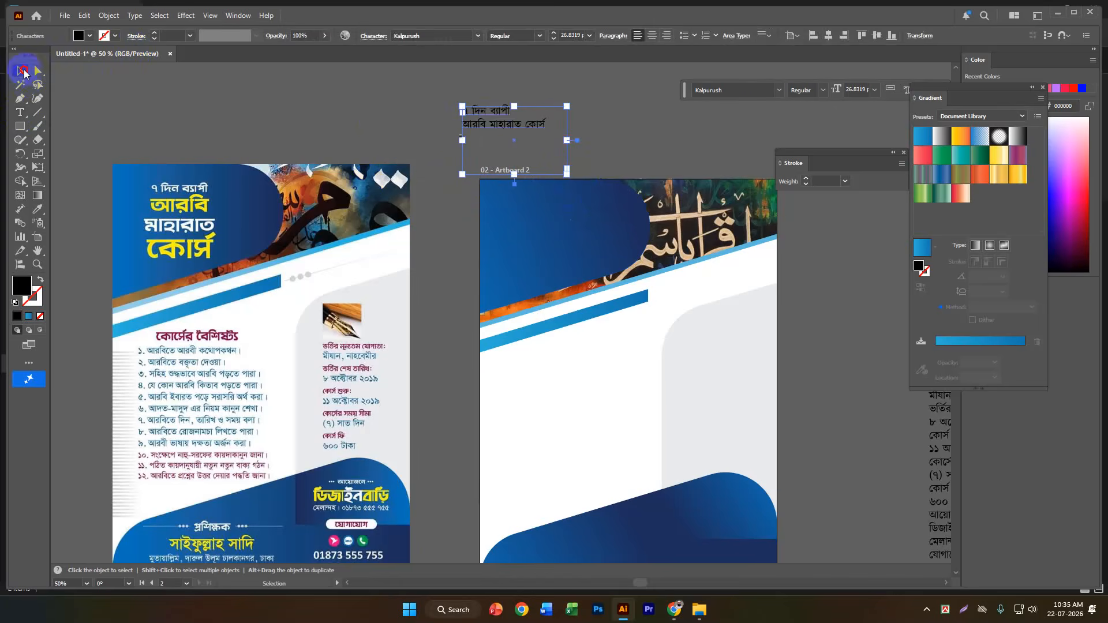
# Split the heading's second line into separate lines for "আরবি", "মাহারাত" and "কোর্স", and centre-align all the heading text.
pyautogui.scroll(1, 497, 135)
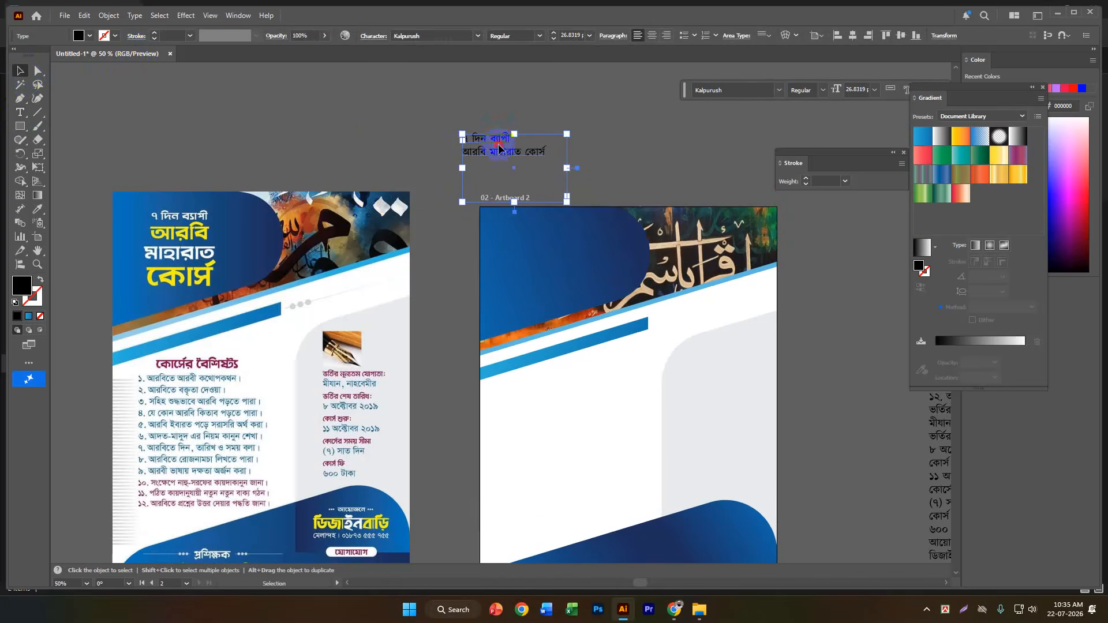
pyautogui.doubleClick(492, 152)
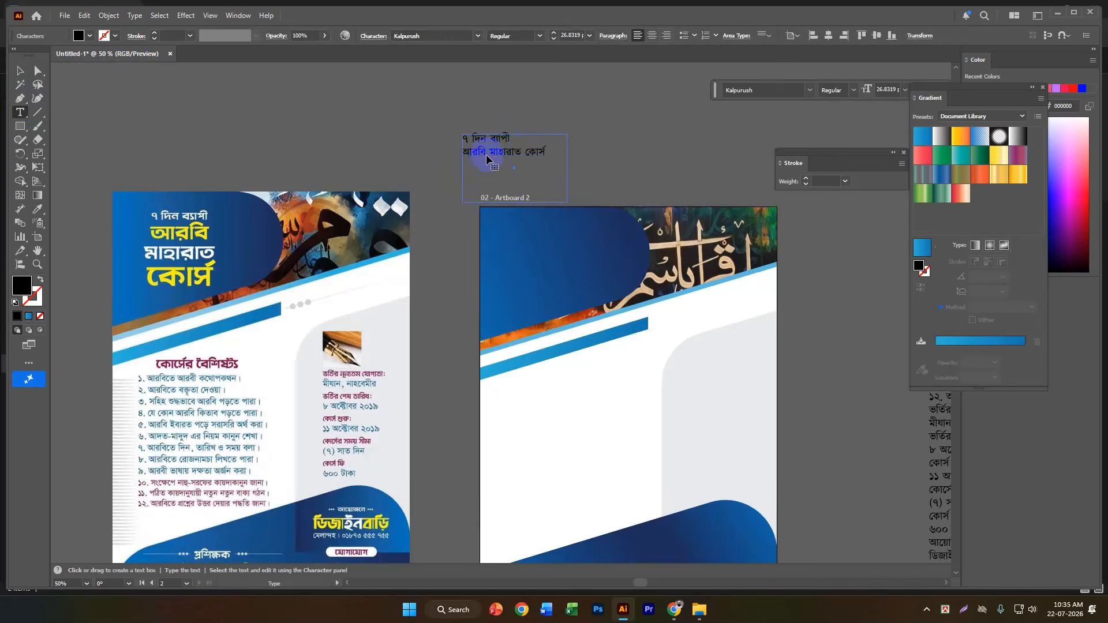
pyautogui.tripleClick(488, 153)
pyautogui.click(489, 152)
pyautogui.press('Return')
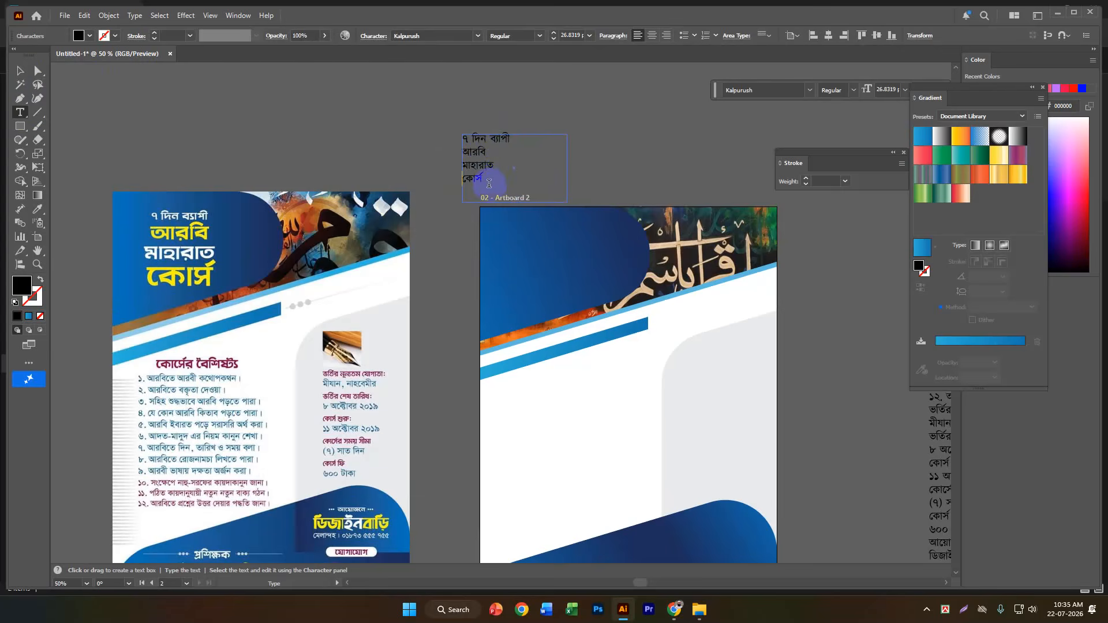
pyautogui.moveTo(489, 184); pyautogui.dragTo(440, 130)
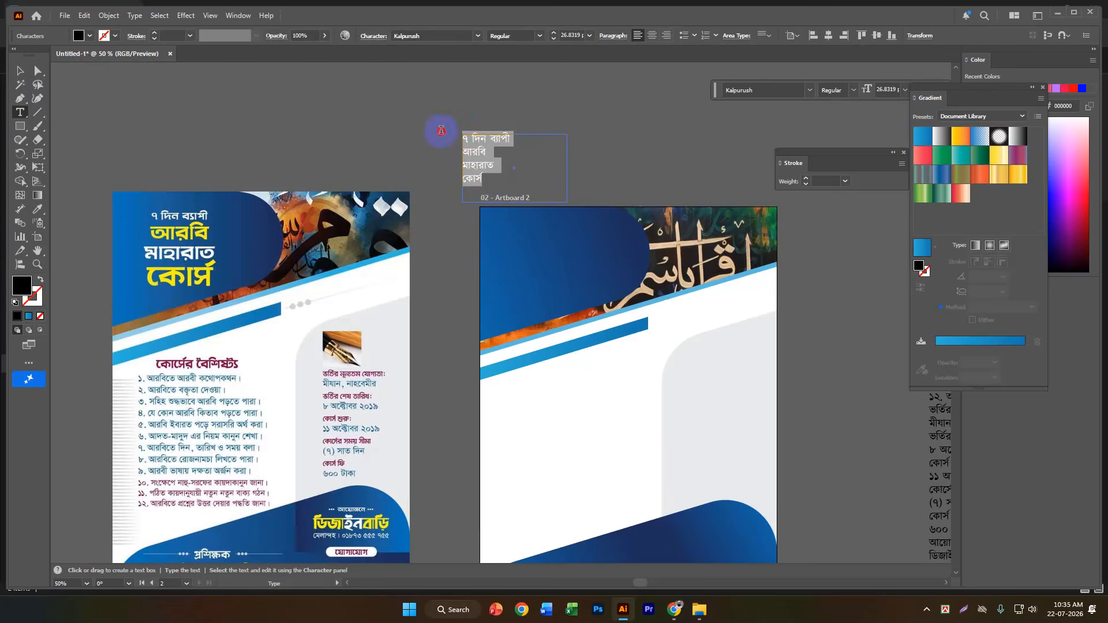
pyautogui.click(651, 39)
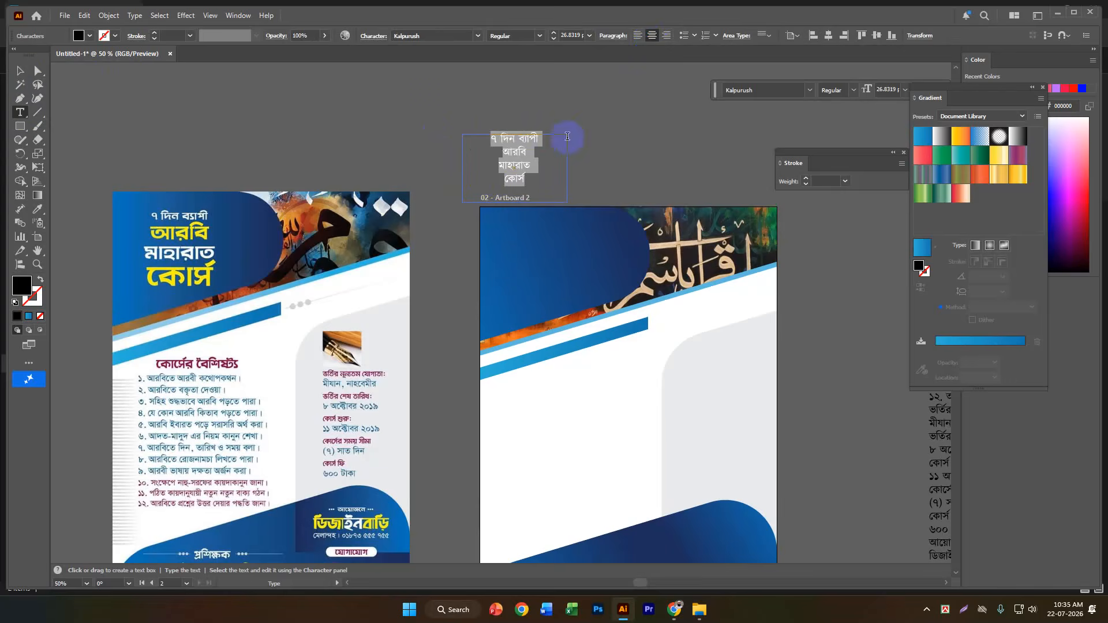
# Enlarge the heading word "আরবি" to about 60.83 pt and set its font to Li Shadhinata 2.0 Unicode.
pyautogui.click(522, 153)
pyautogui.moveTo(516, 153); pyautogui.dragTo(494, 157)
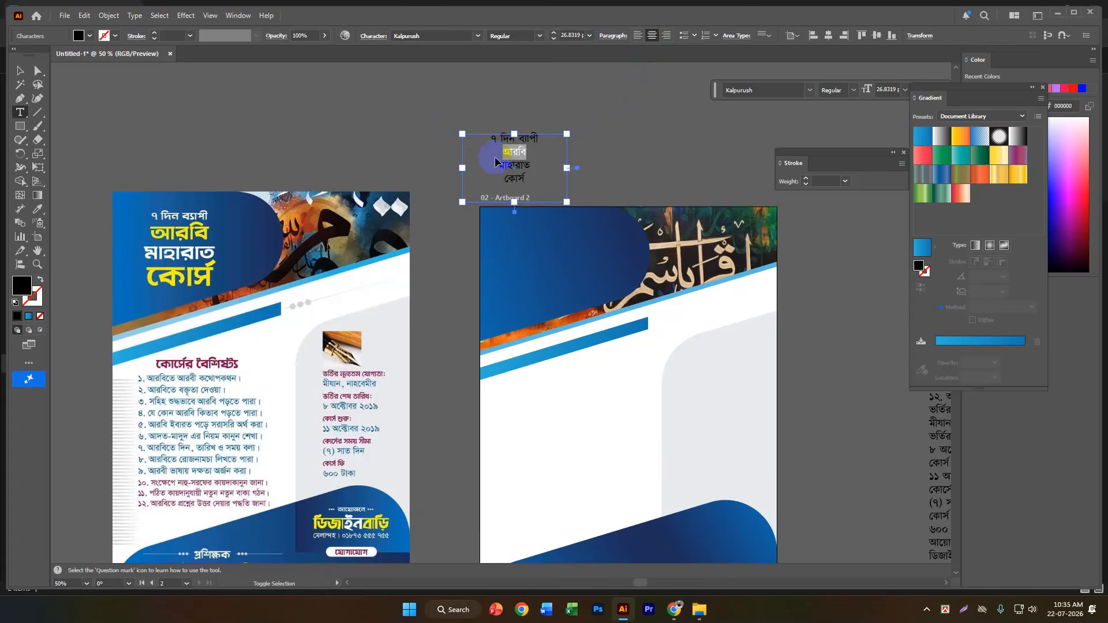
pyautogui.hotkey('ctrl', 'shift', '.')
pyautogui.hotkey('ctrl', 'shift', '.')
pyautogui.hotkey('ctrl', 'shift', '.')
pyautogui.hotkey('ctrl', 'shift', '.')
pyautogui.hotkey('ctrl', 'shift', '.')
pyautogui.hotkey('ctrl', 'shift', '.')
pyautogui.hotkey('ctrl', 'shift', '.')
pyautogui.hotkey('ctrl', 'shift', '.')
pyautogui.hotkey('ctrl', 'shift', '.')
pyautogui.hotkey('ctrl', 'shift', '.')
pyautogui.hotkey('ctrl', 'shift', '.')
pyautogui.hotkey('ctrl', 'shift', '.')
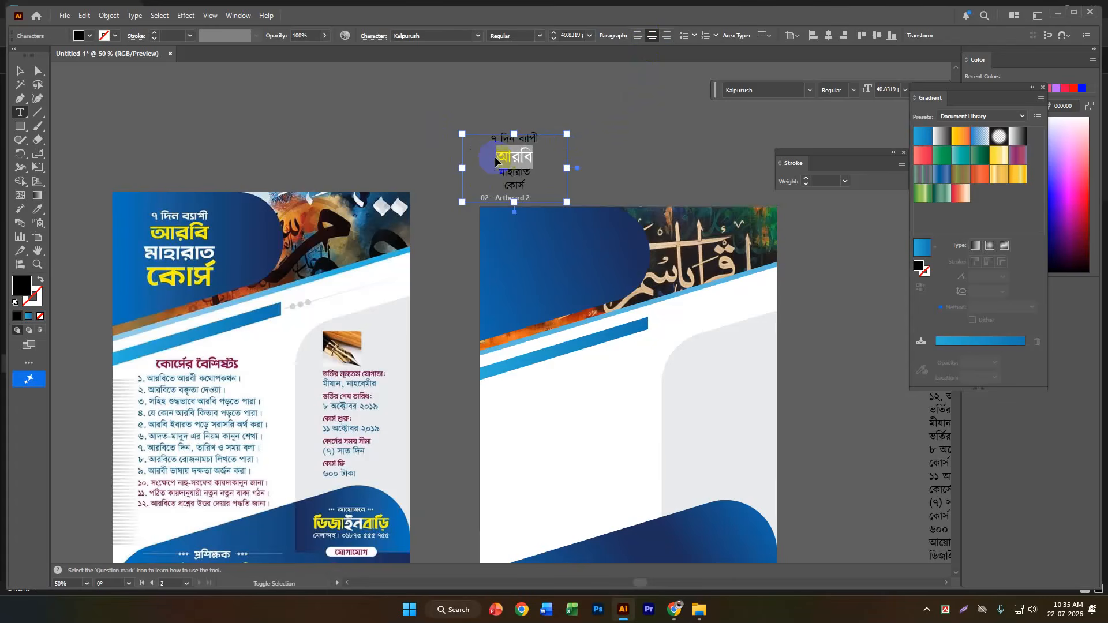
pyautogui.hotkey('ctrl', 'shift', '.')
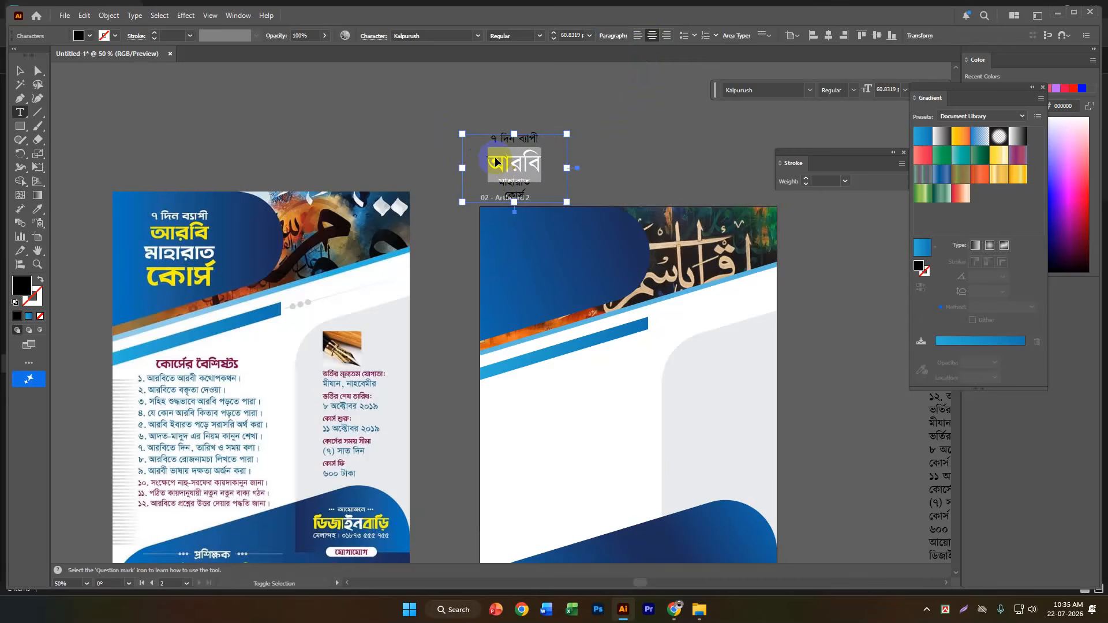
pyautogui.click(810, 90)
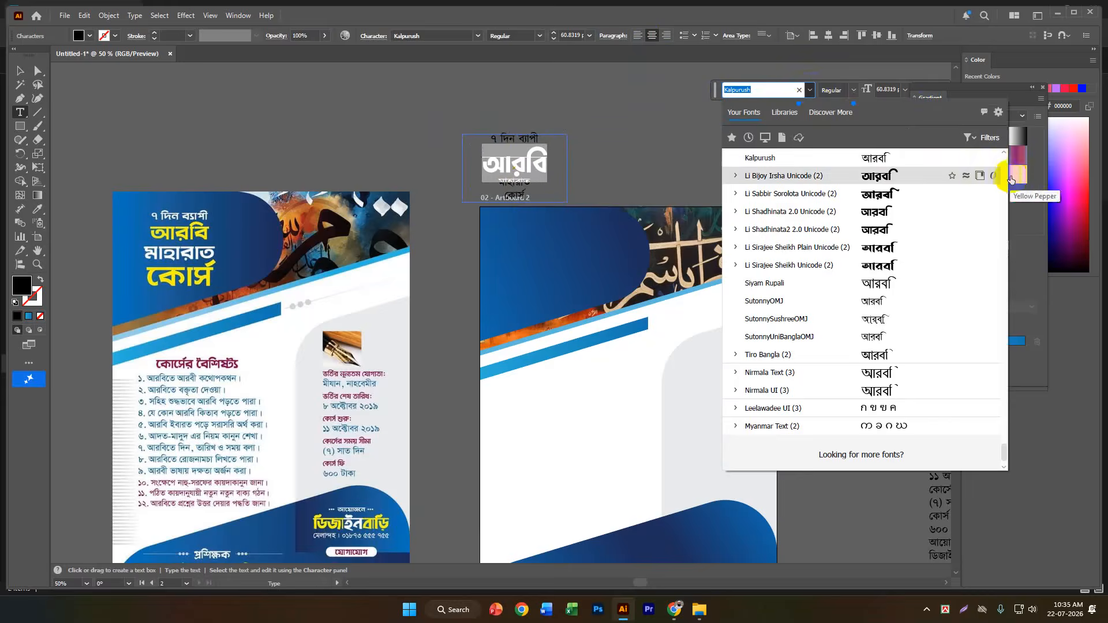
pyautogui.click(904, 210)
# Set the font of the heading's last word, "কোর্স", to Li Shadhinata2 2.0 Unicode.
pyautogui.click(507, 185)
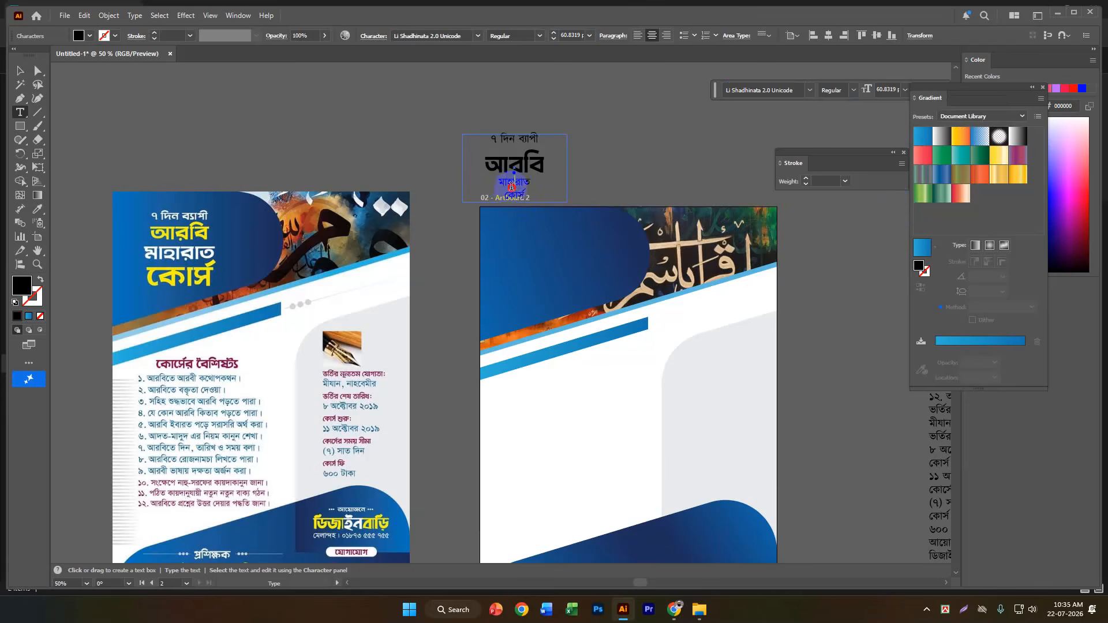
pyautogui.moveTo(509, 187)
pyautogui.mouseDown()
pyautogui.moveTo(532, 191)
pyautogui.moveTo(507, 183)
pyautogui.mouseUp()
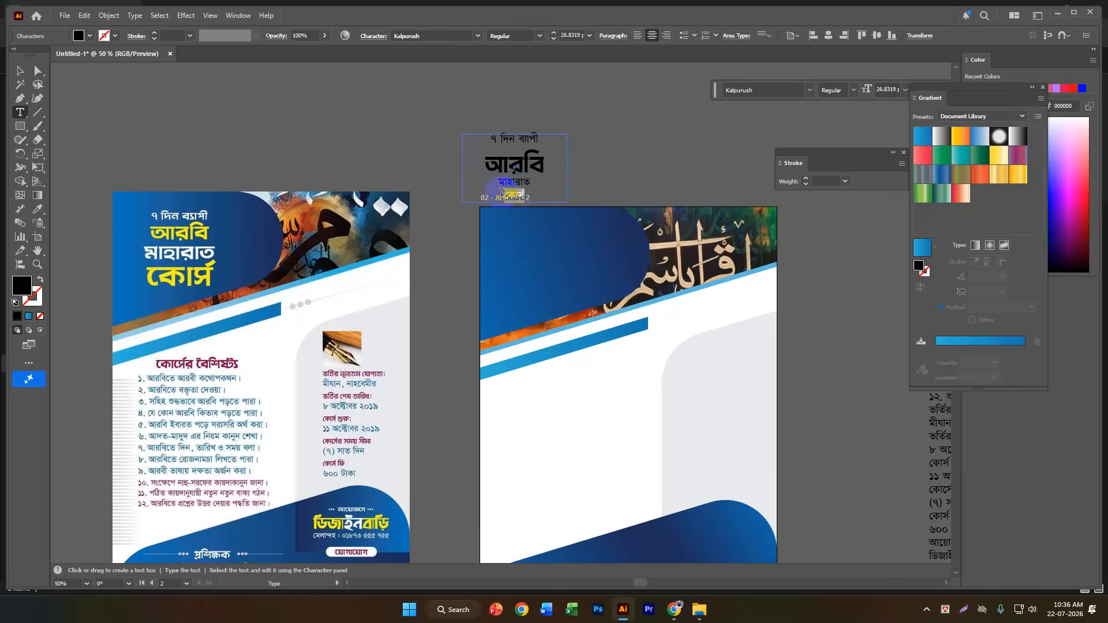
pyautogui.click(809, 90)
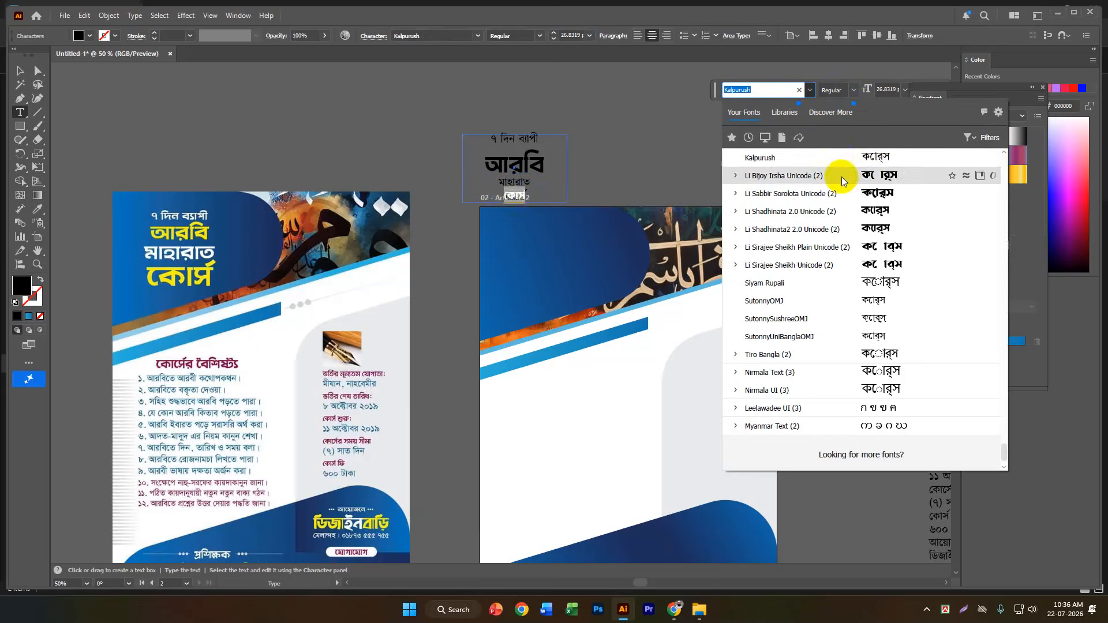
pyautogui.click(843, 228)
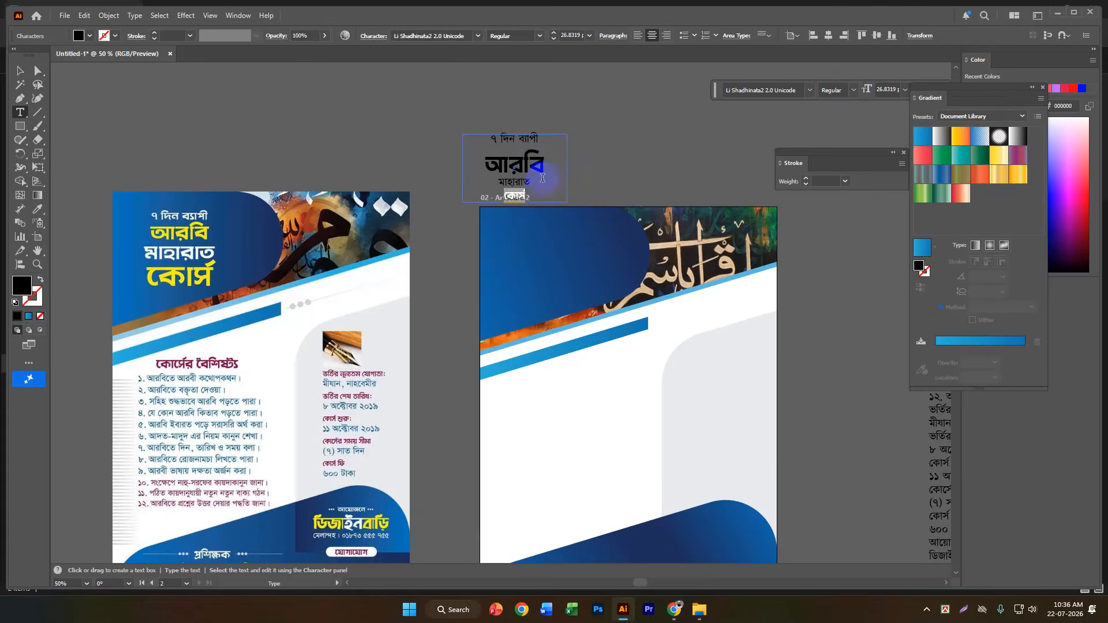
# Move the heading text box slightly up so its last line clears the Artboard 2 label.
pyautogui.moveTo(539, 139); pyautogui.dragTo(445, 133)
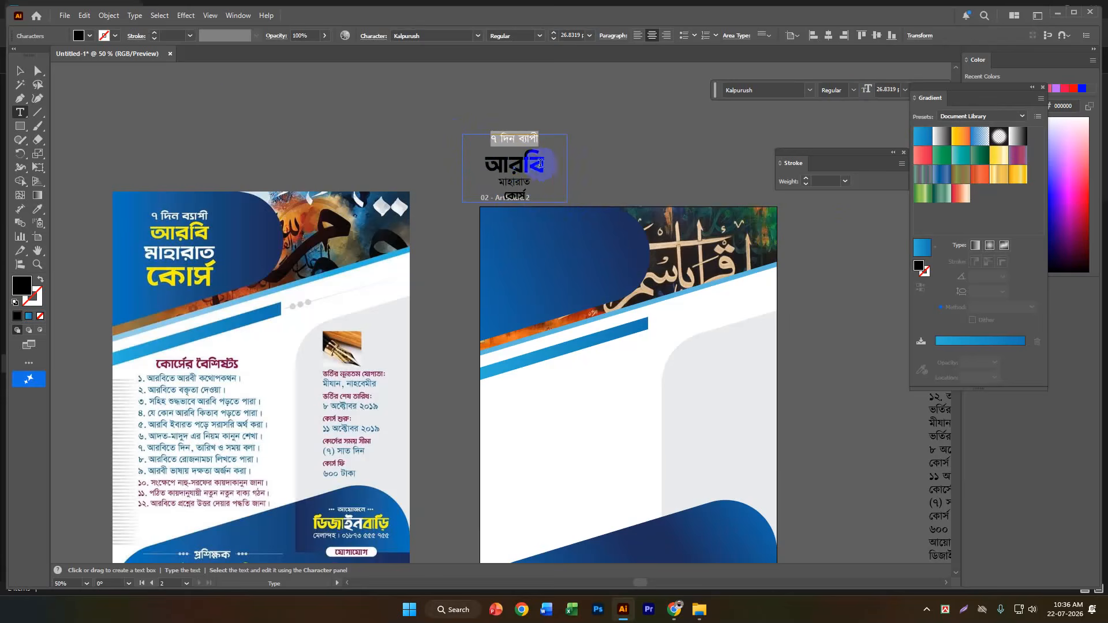
pyautogui.click(23, 71)
pyautogui.click(331, 138)
pyautogui.moveTo(498, 167); pyautogui.dragTo(459, 131)
# Recolour the heading word "আরবি" yellow (f7e911) by sampling the same word on the reference flyer.
pyautogui.doubleClick(536, 132)
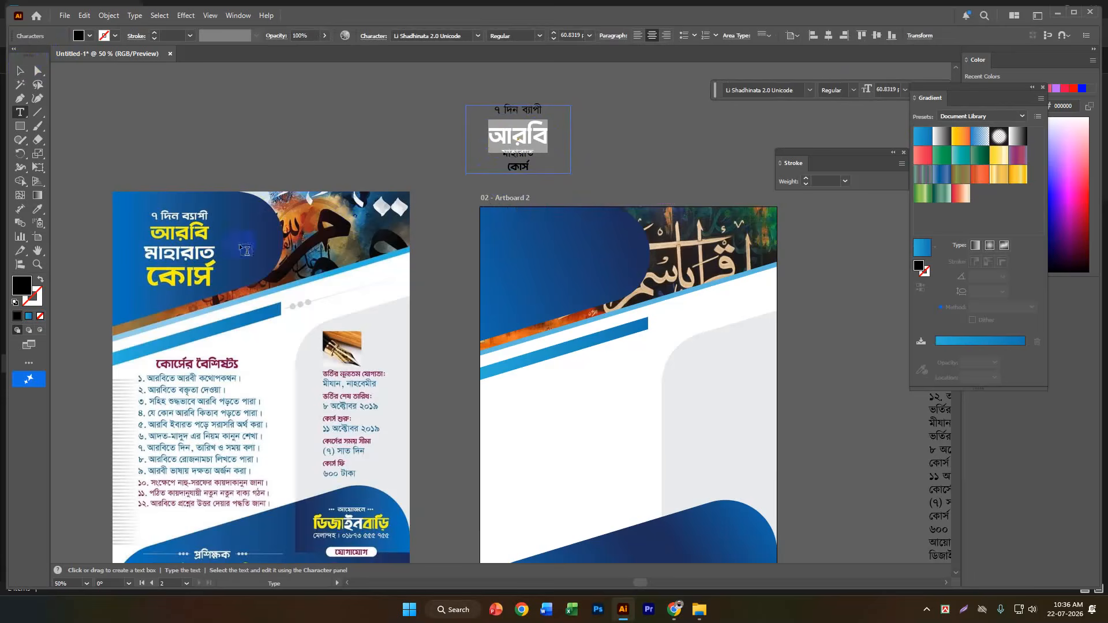
pyautogui.doubleClick(21, 284)
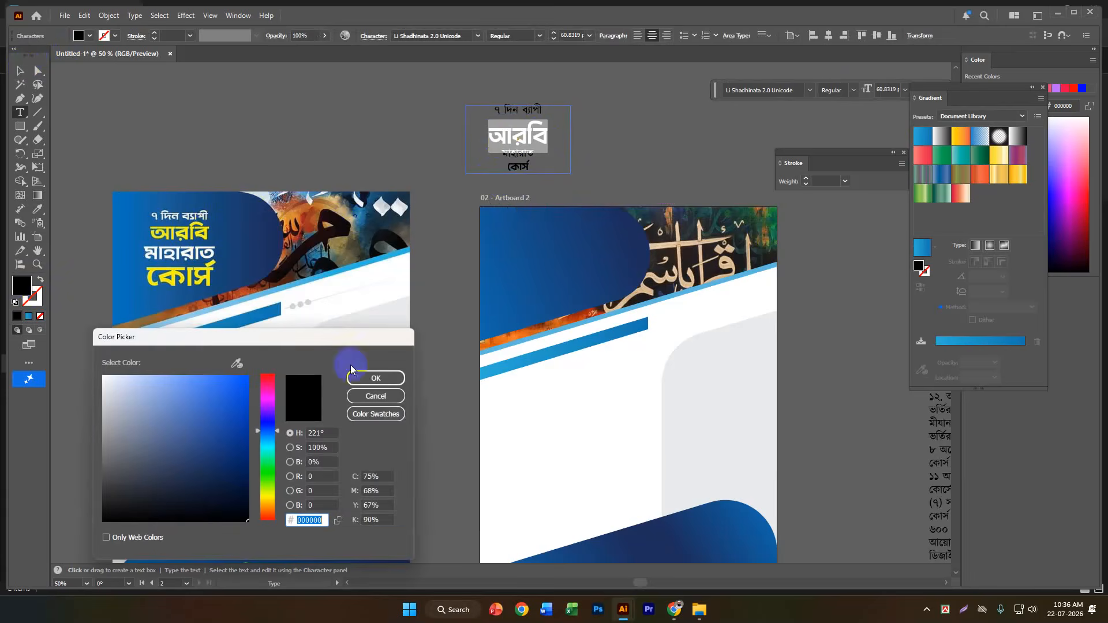
pyautogui.click(236, 363)
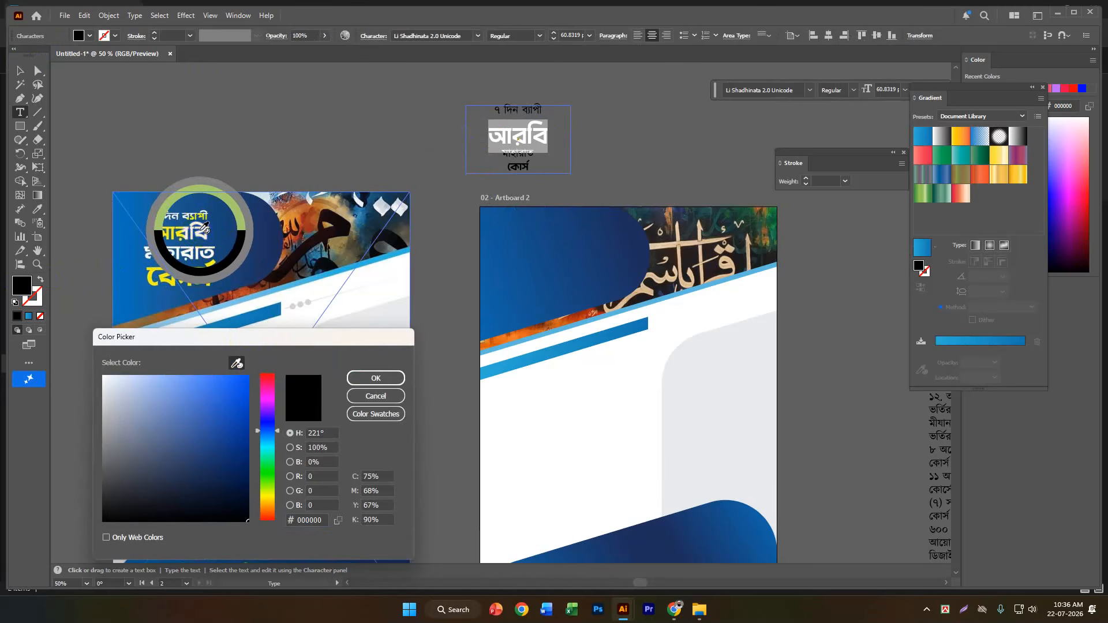
pyautogui.click(190, 228)
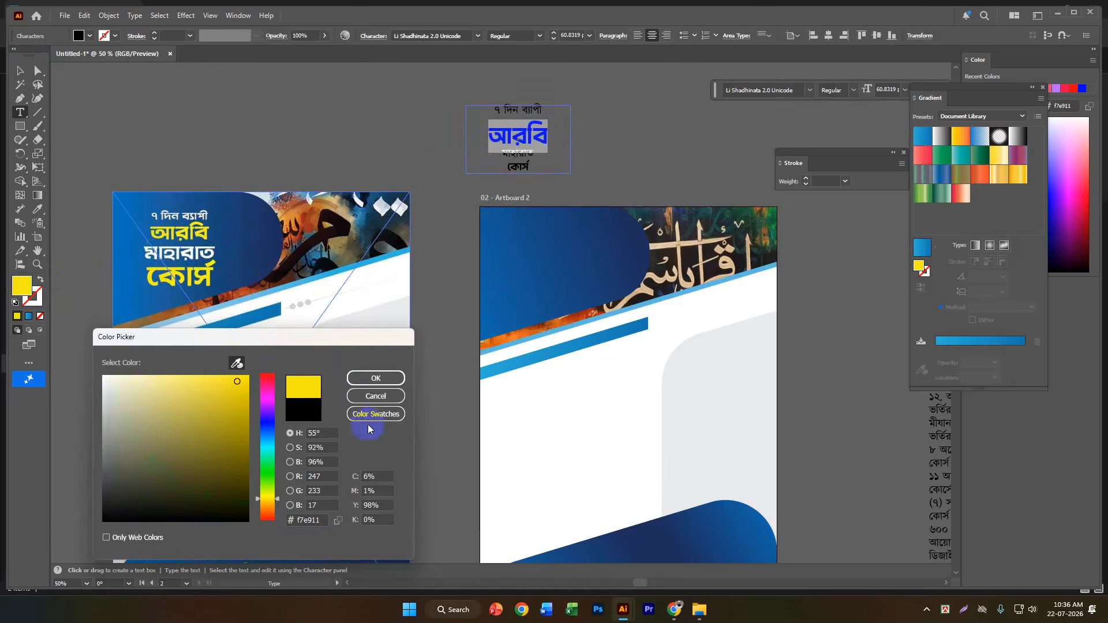
pyautogui.click(376, 378)
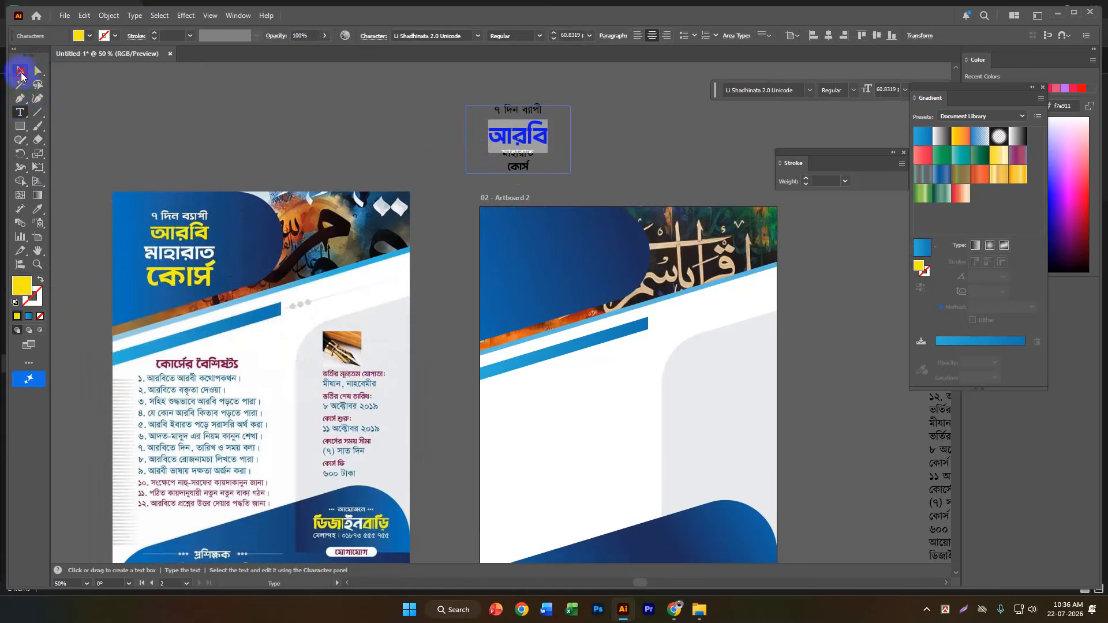
pyautogui.click(22, 74)
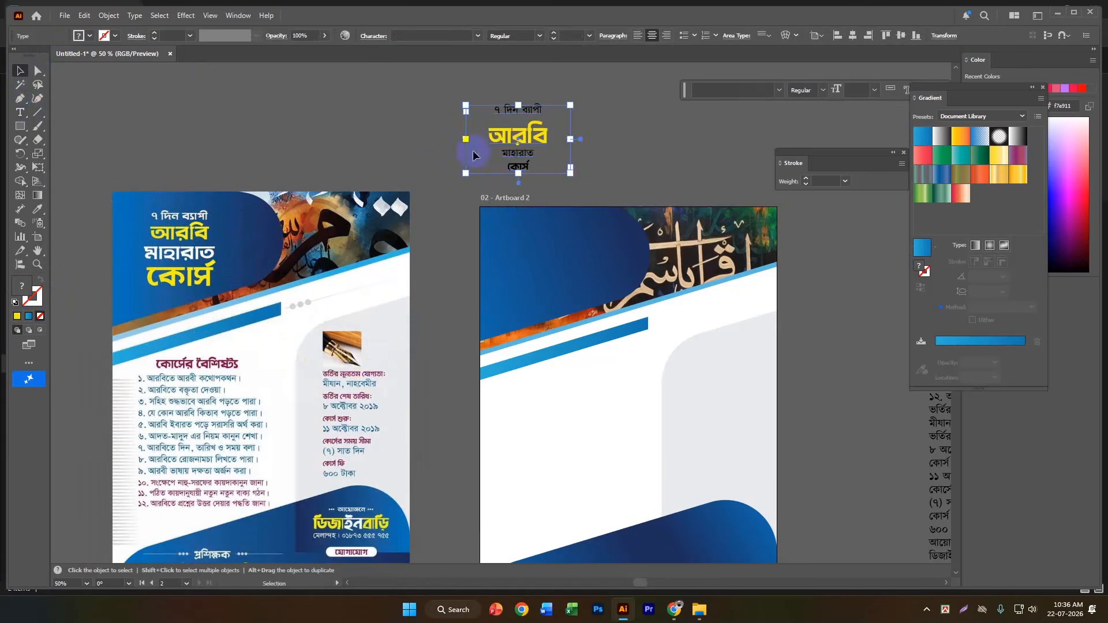
# Extend the heading text box downwards and enlarge its last word, "কোর্স", to about 44.83 pt.
pyautogui.moveTo(519, 170); pyautogui.dragTo(482, 163)
pyautogui.doubleClick(522, 171)
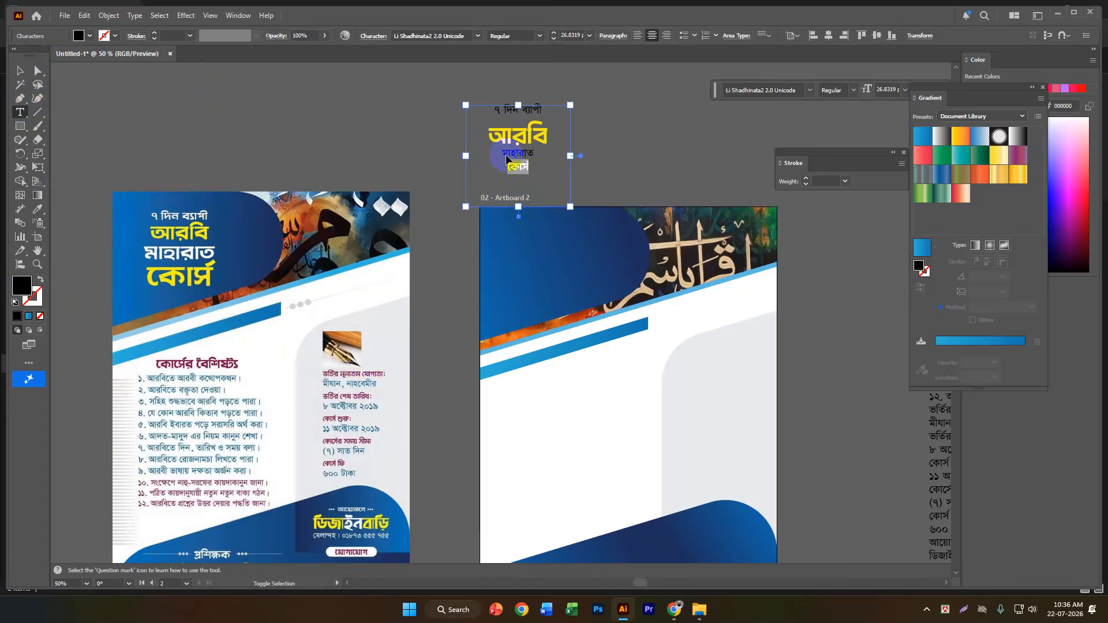
pyautogui.hotkey('ctrl', 'shift', '.')
pyautogui.hotkey('ctrl', 'shift', '.')
pyautogui.hotkey('ctrl', 'shift', '.')
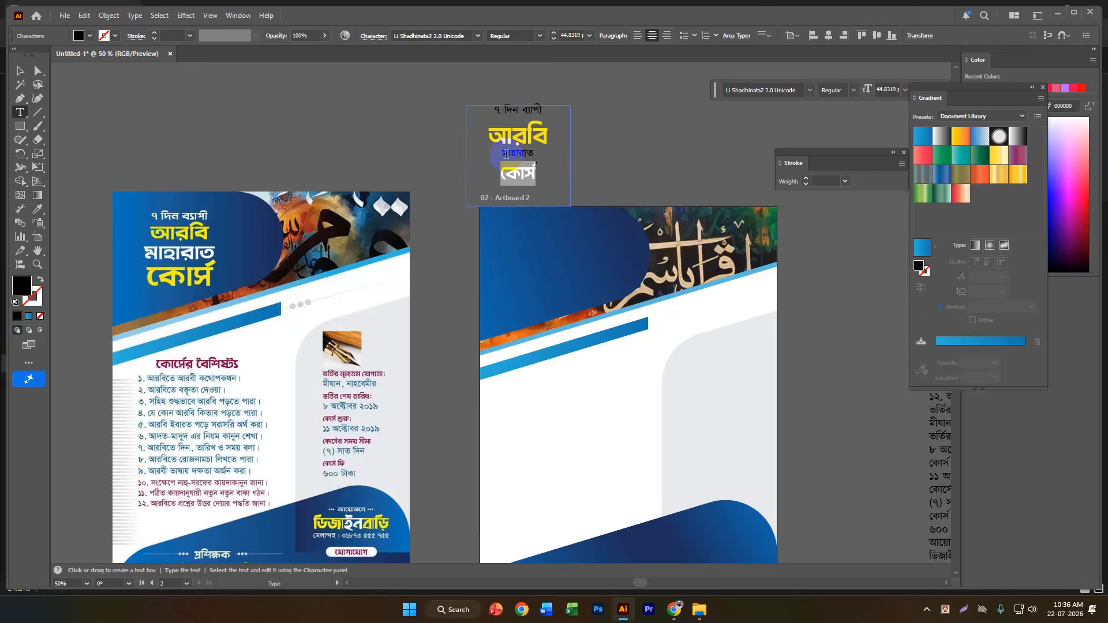
# Recolour the heading word "কোর্স" yellow-green (d7e466) with a colour sampled from the reference flyer.
pyautogui.doubleClick(22, 285)
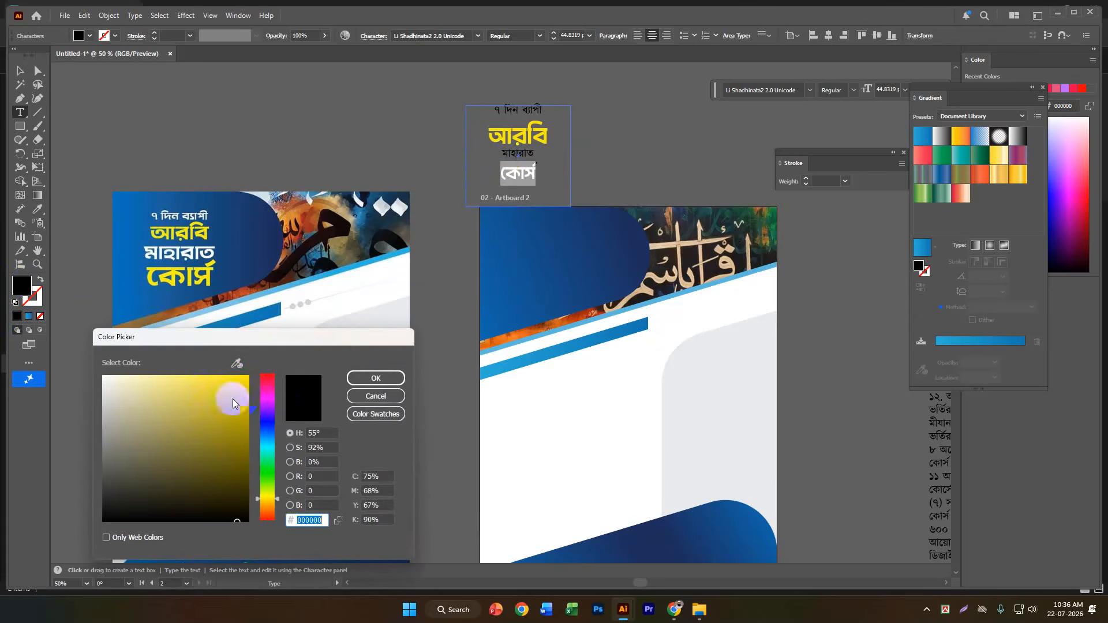
pyautogui.click(237, 363)
pyautogui.click(236, 272)
pyautogui.click(365, 380)
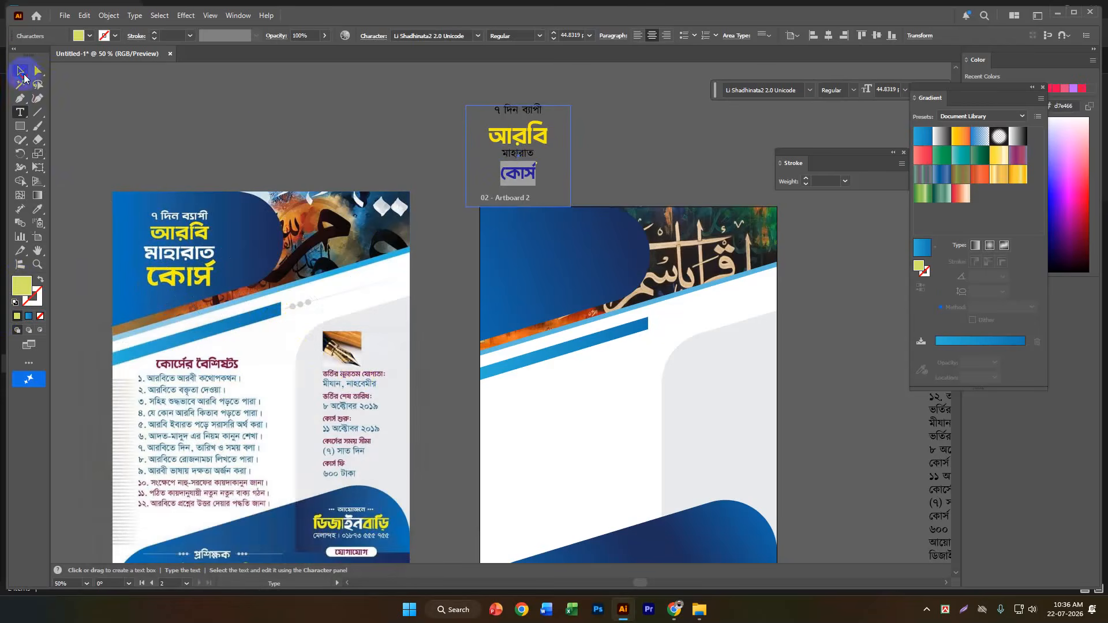
pyautogui.click(21, 71)
pyautogui.click(225, 95)
pyautogui.click(520, 136)
pyautogui.moveTo(520, 136)
pyautogui.mouseDown()
pyautogui.moveTo(526, 158)
pyautogui.moveTo(507, 123)
pyautogui.moveTo(524, 146)
pyautogui.moveTo(515, 147)
pyautogui.mouseUp()
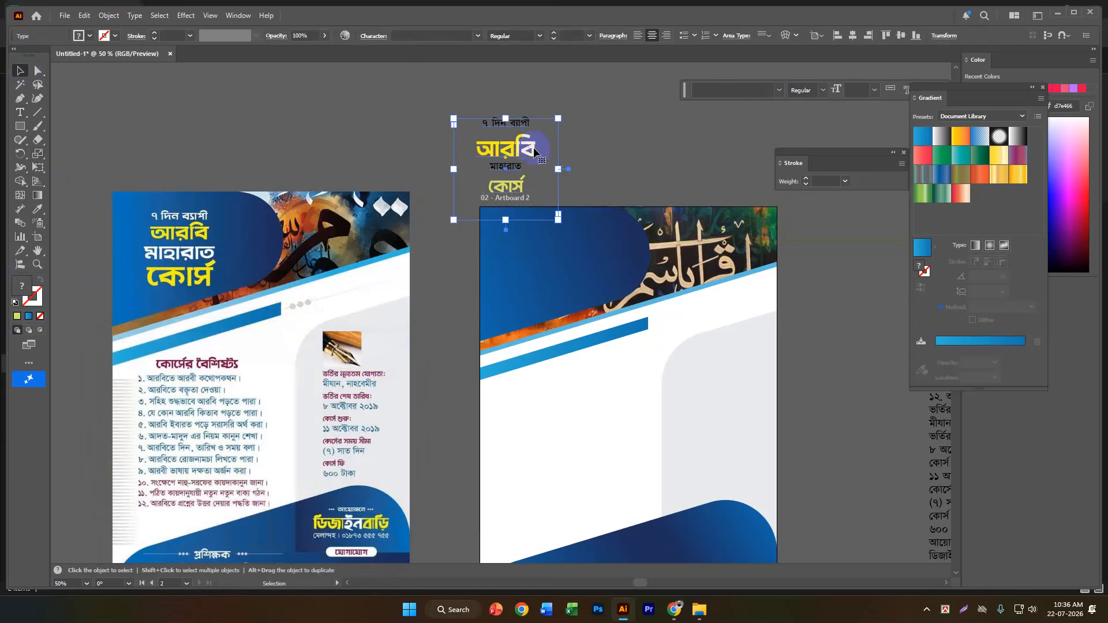
pyautogui.hotkey('ctrl', 'shift', 'a')
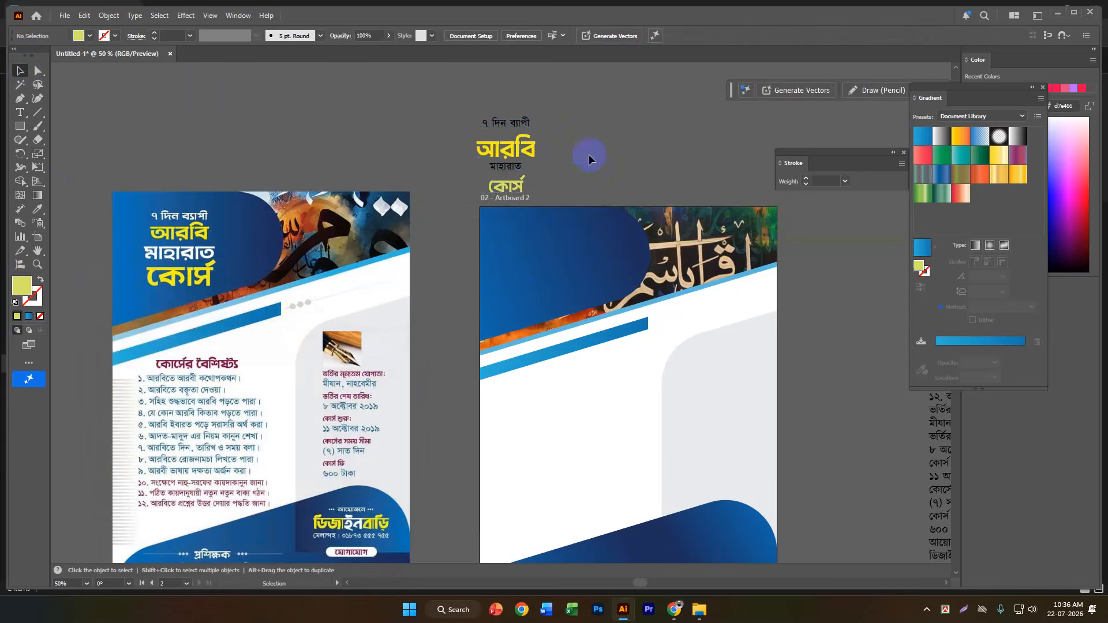
pyautogui.keyDown('alt'); pyautogui.scroll(3, 507, 154); pyautogui.keyUp('alt')
pyautogui.keyDown('alt'); pyautogui.scroll(-2, 511, 157); pyautogui.keyUp('alt')
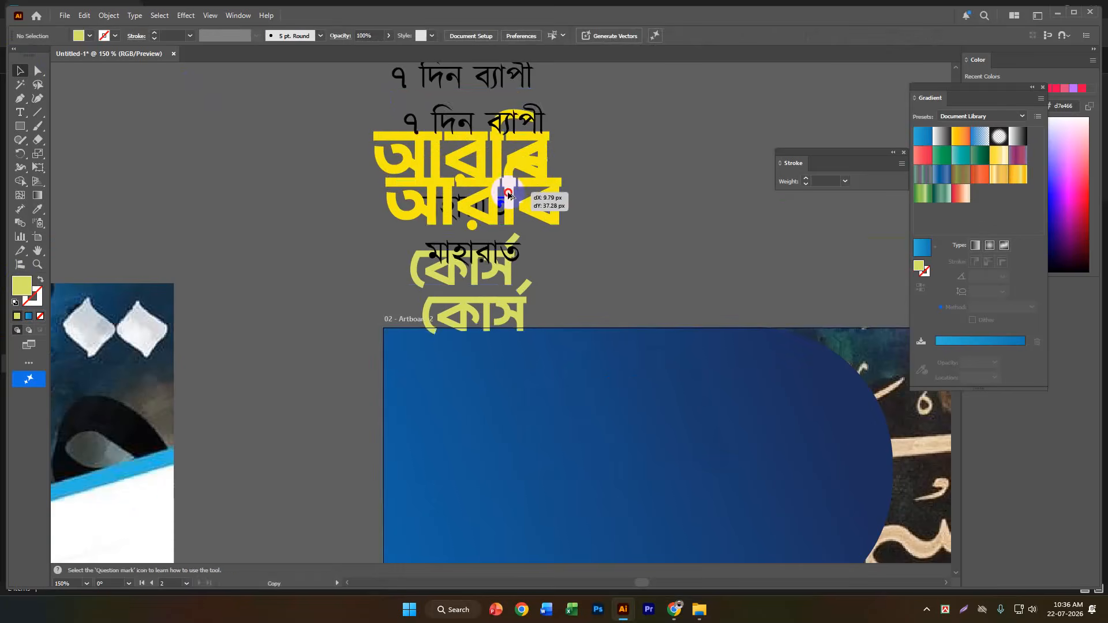
pyautogui.scroll(2, 511, 173)
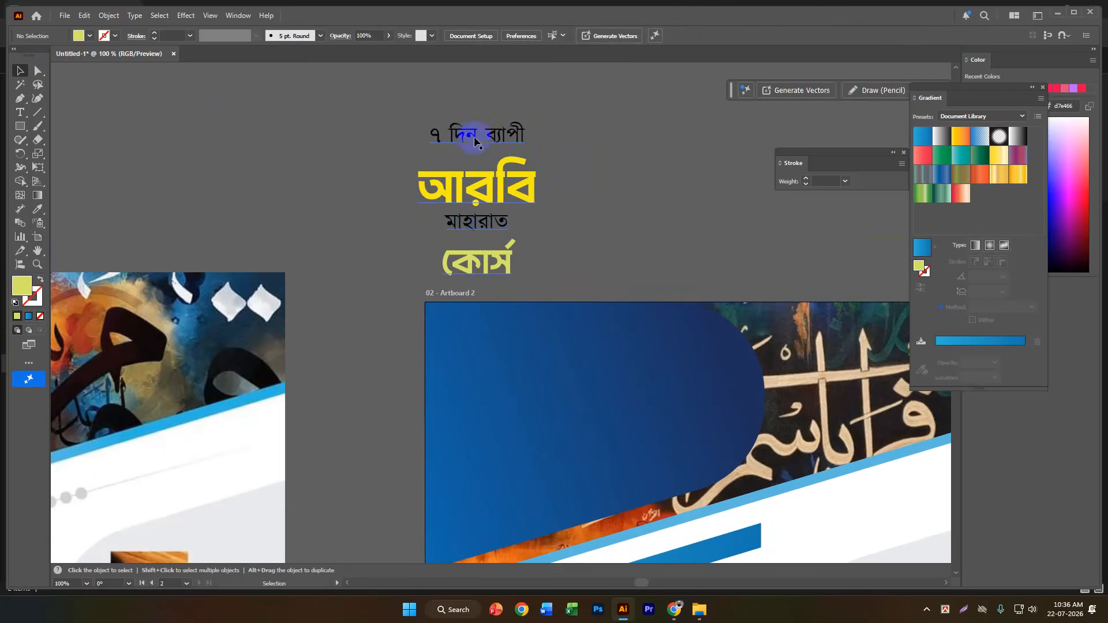
pyautogui.hotkey('ctrl', 'z')
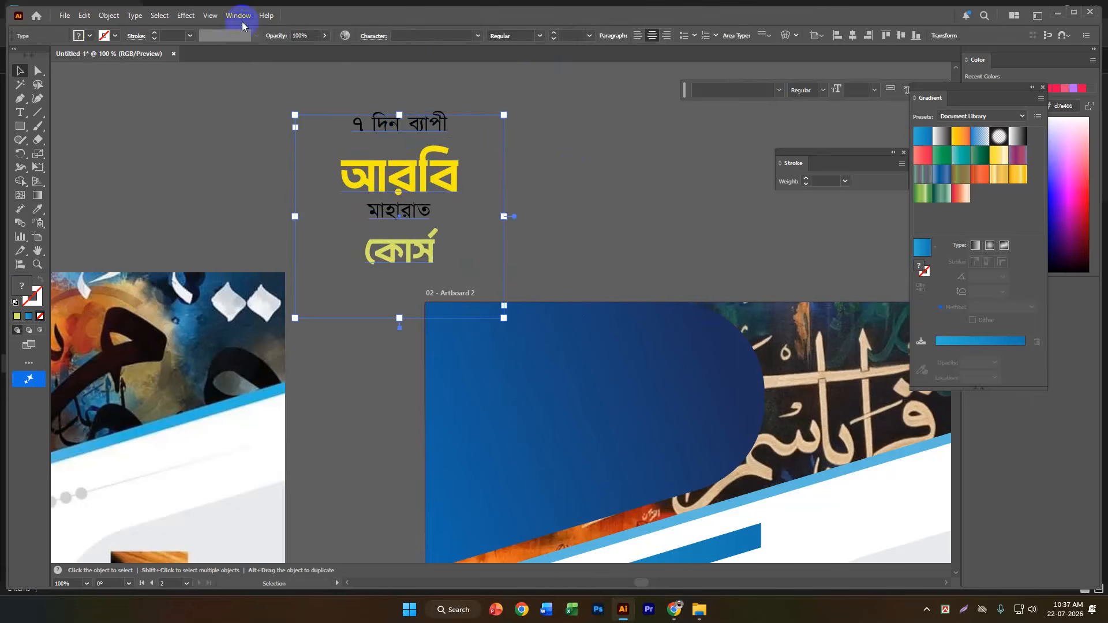
# Show the Character settings for the heading text and place them beside it, clear of the text box.
pyautogui.click(240, 19)
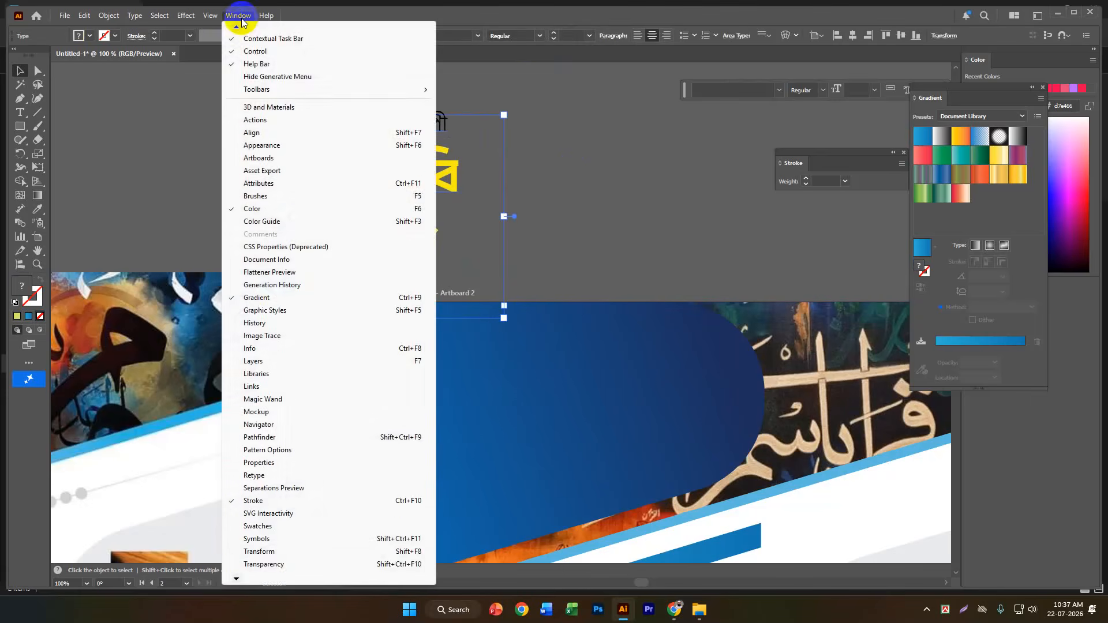
pyautogui.click(235, 579)
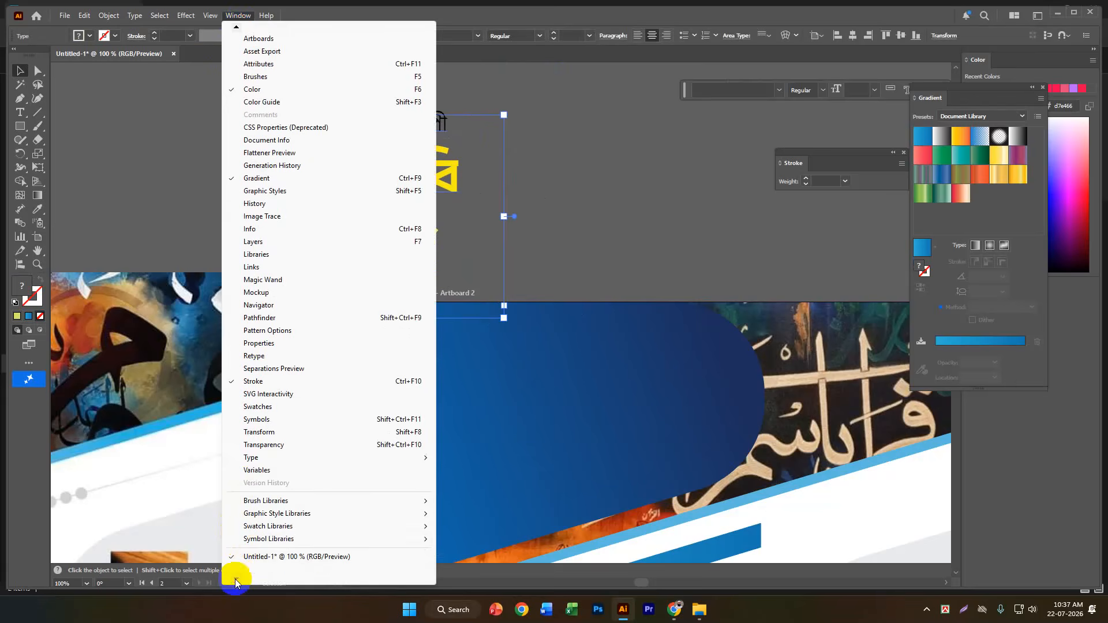
pyautogui.moveTo(260, 458)
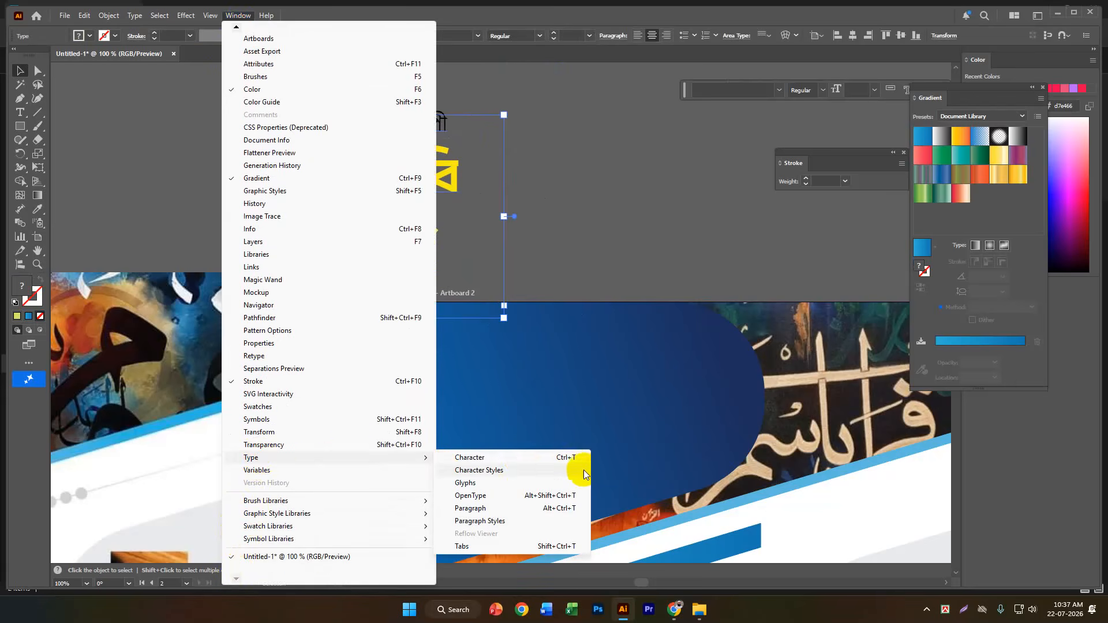
pyautogui.click(521, 462)
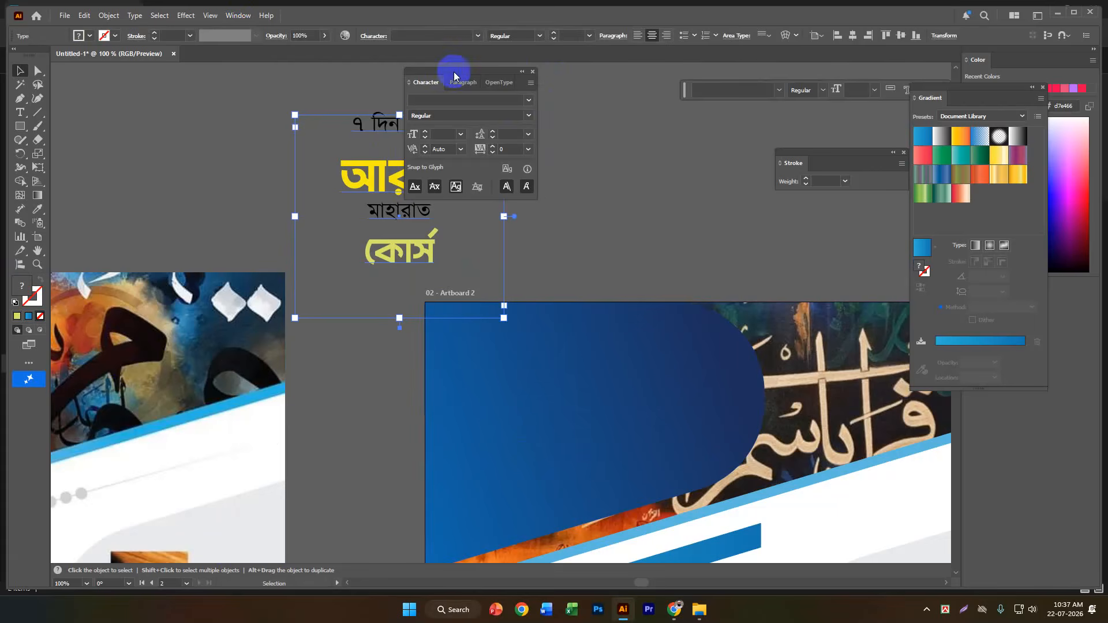
pyautogui.moveTo(455, 75); pyautogui.dragTo(654, 109)
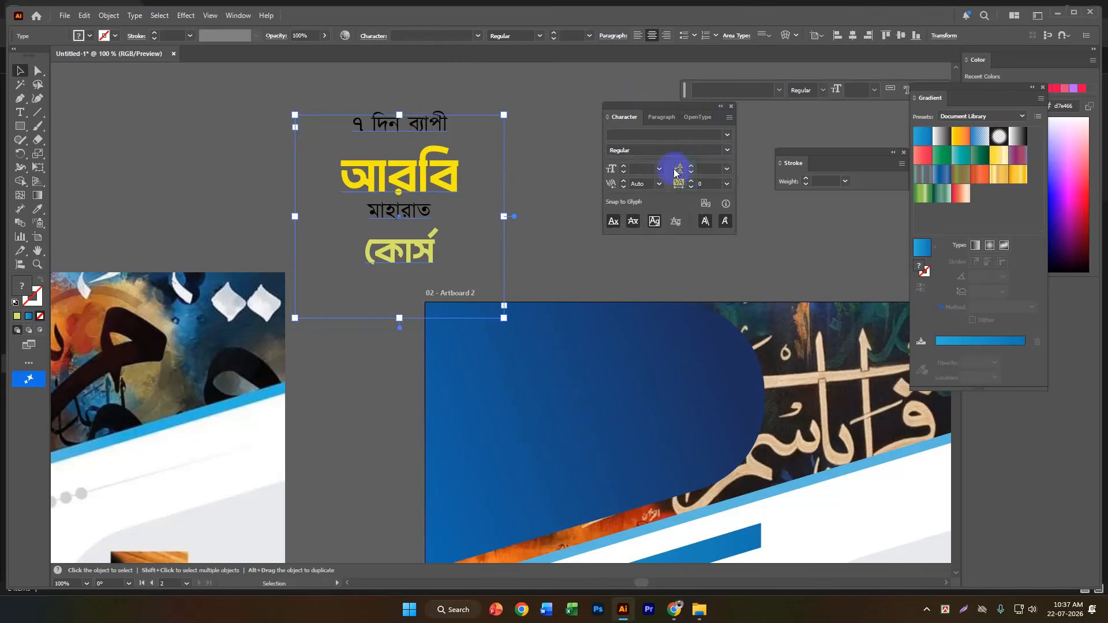
# Set the line spacing (leading) of the whole heading text to 56 pt.
pyautogui.click(691, 172)
pyautogui.click(691, 168)
pyautogui.click(691, 168)
pyautogui.click(691, 167)
pyautogui.click(690, 167)
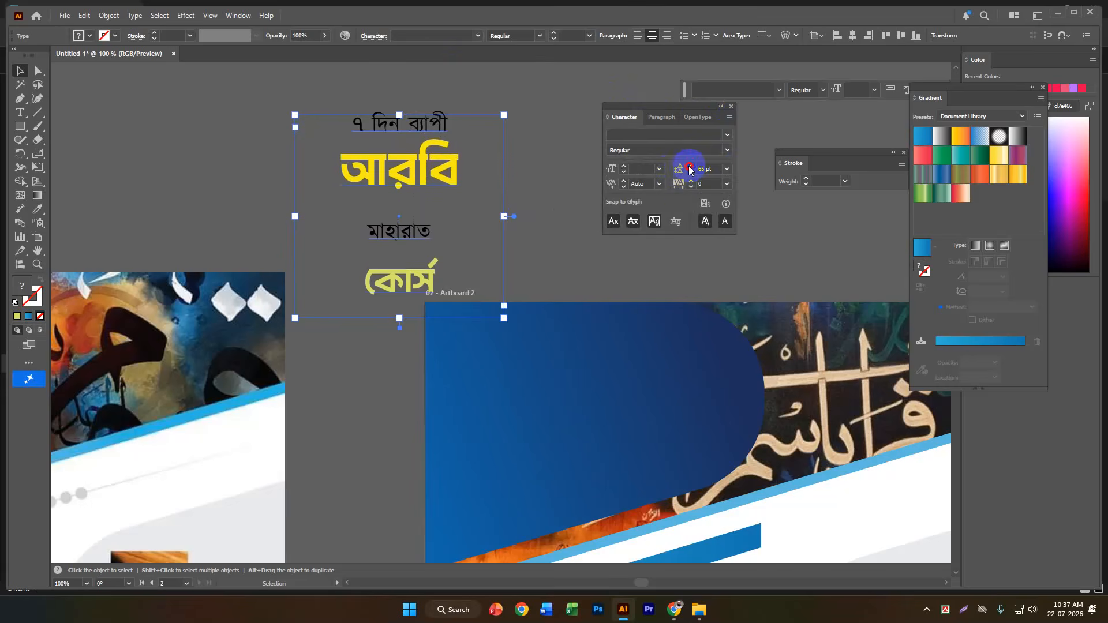
pyautogui.click(690, 172)
pyautogui.click(690, 172)
pyautogui.click(691, 172)
pyautogui.click(691, 172)
pyautogui.click(691, 167)
pyautogui.click(691, 167)
pyautogui.click(691, 167)
pyautogui.click(691, 166)
pyautogui.click(691, 167)
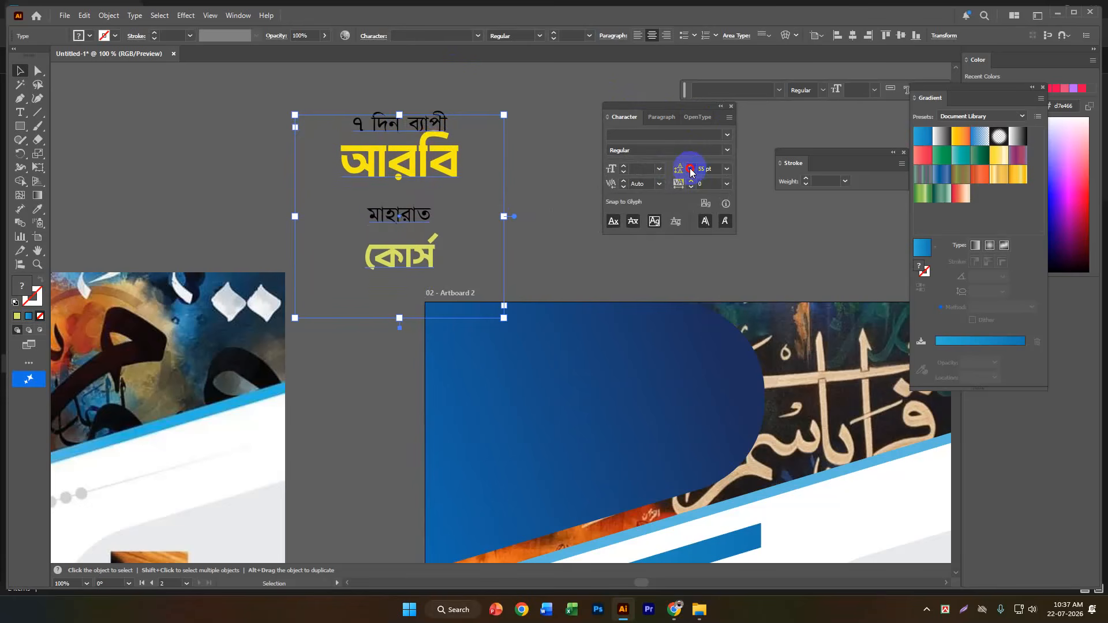
pyautogui.click(691, 167)
pyautogui.click(691, 167)
pyautogui.click(691, 172)
pyautogui.click(691, 172)
pyautogui.click(691, 172)
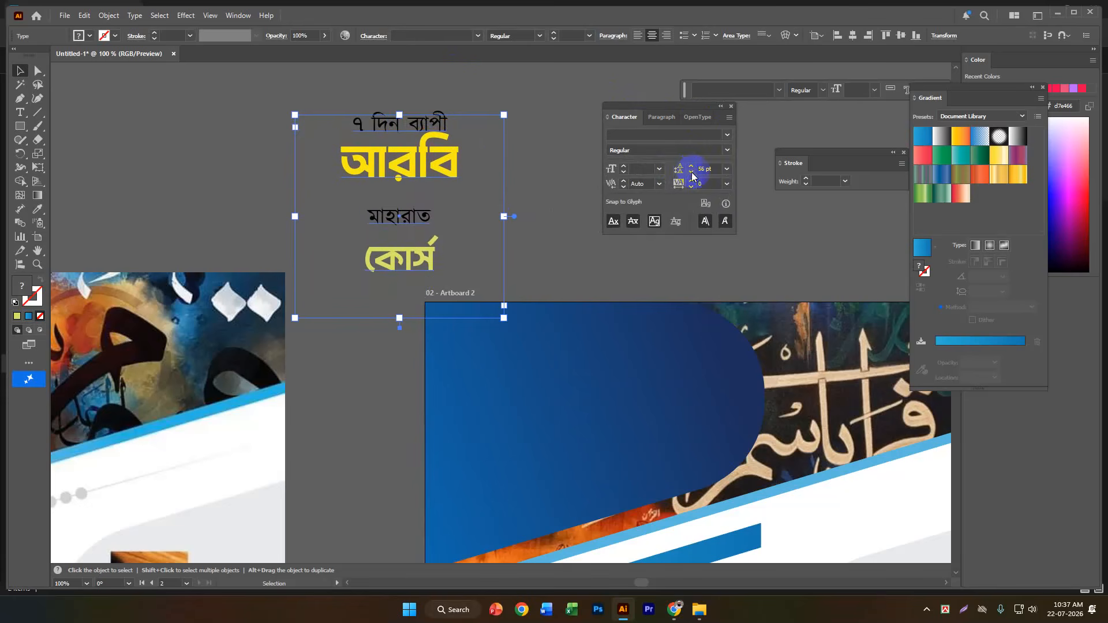
# Place the heading text box over the rounded blue shape in the upper part of Artboard 2.
pyautogui.click(81, 92)
pyautogui.moveTo(338, 123); pyautogui.dragTo(291, 100)
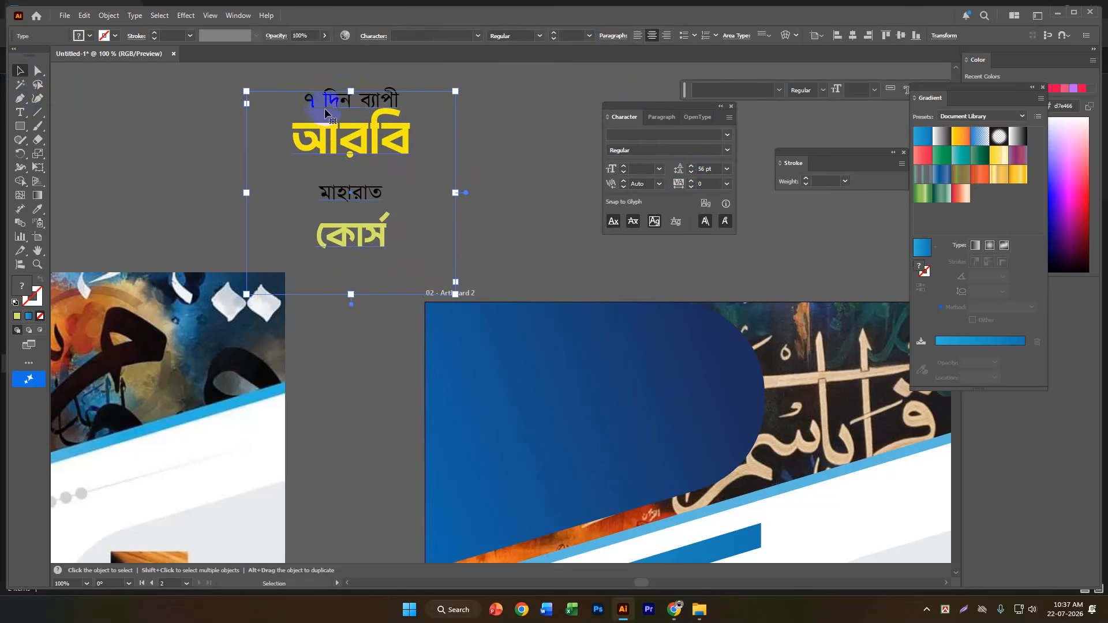
pyautogui.doubleClick(311, 100)
pyautogui.hotkey('ctrl', 'a')
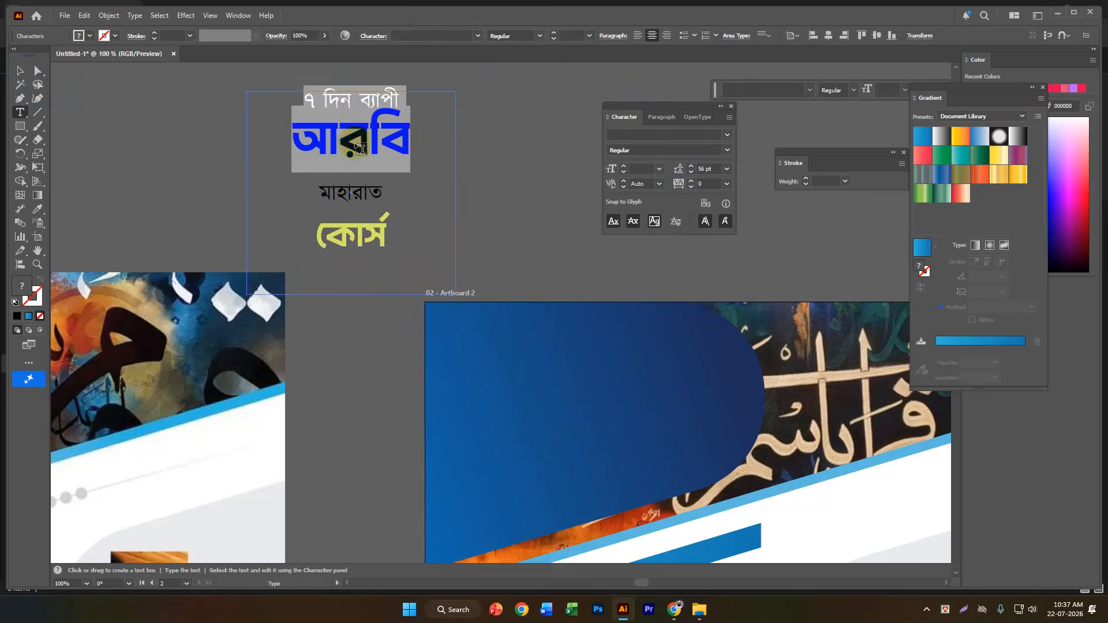
pyautogui.press('Escape')
pyautogui.click(189, 134)
pyautogui.scroll(-2, 348, 169)
pyautogui.moveTo(345, 156); pyautogui.dragTo(442, 274)
pyautogui.click(289, 166)
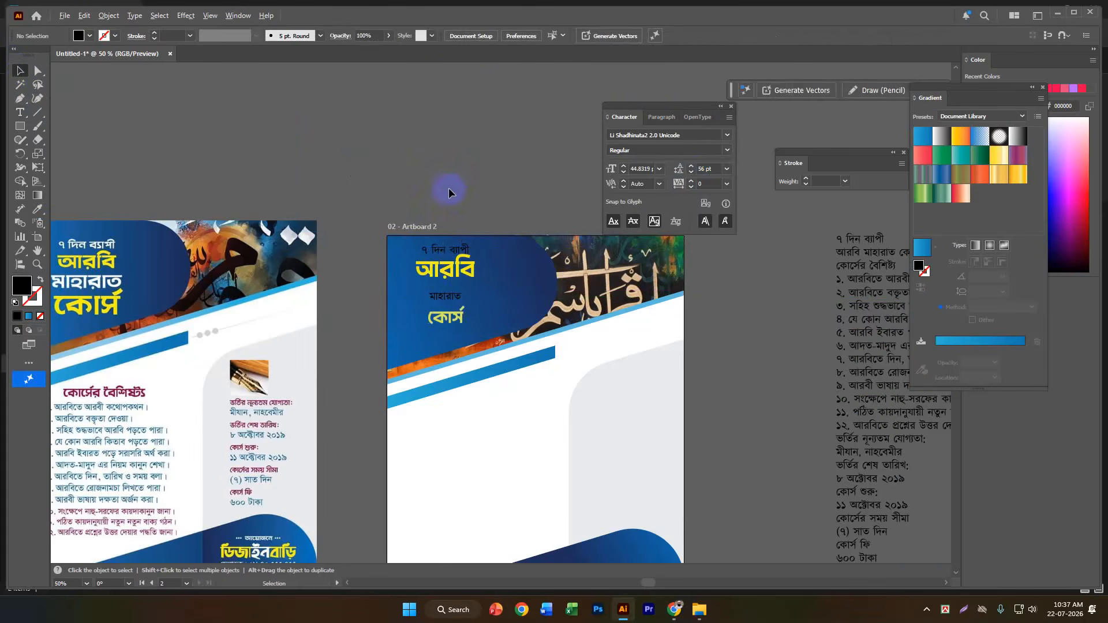
pyautogui.scroll(-2, 448, 191)
pyautogui.scroll(3, 225, 302)
pyautogui.moveTo(371, 317); pyautogui.dragTo(376, 289)
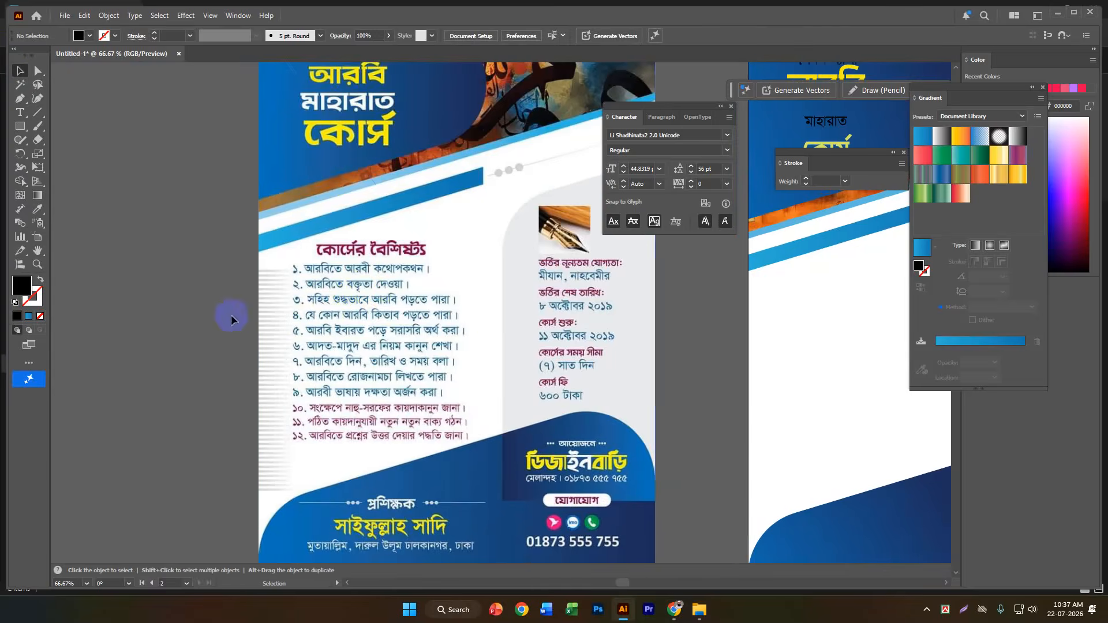
pyautogui.scroll(-1, 206, 282)
pyautogui.scroll(-2, 309, 297)
pyautogui.moveTo(445, 317); pyautogui.dragTo(352, 339)
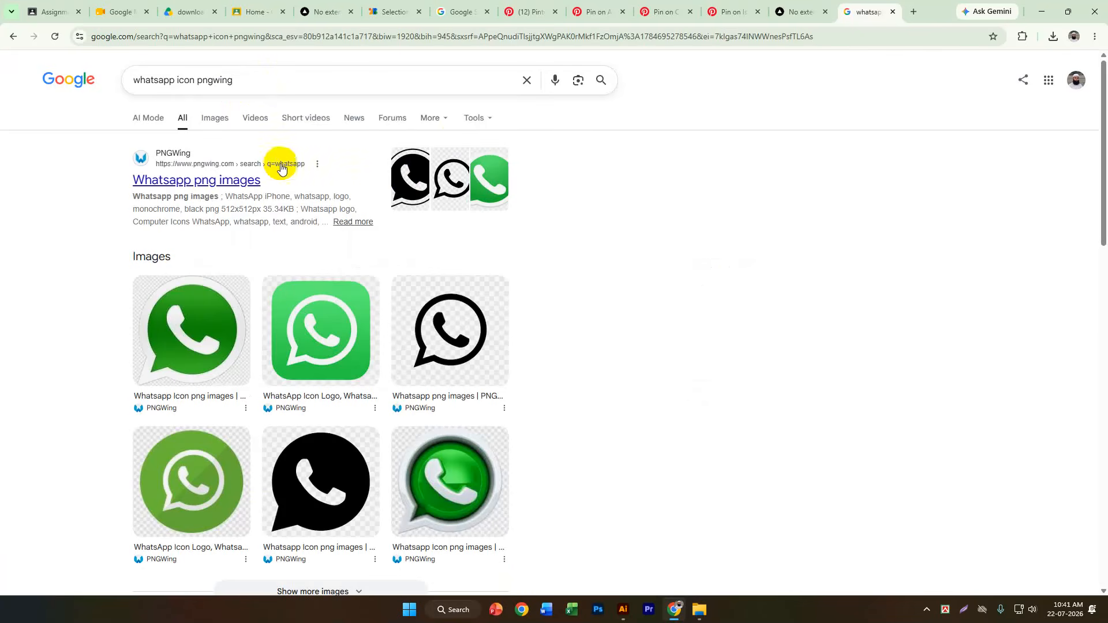
# In the browser, open PNGWing's WhatsApp image results and choose the 1019x1019px green speech-bubble logo with a white outline.
pyautogui.click(229, 183)
pyautogui.scroll(-2, 483, 420)
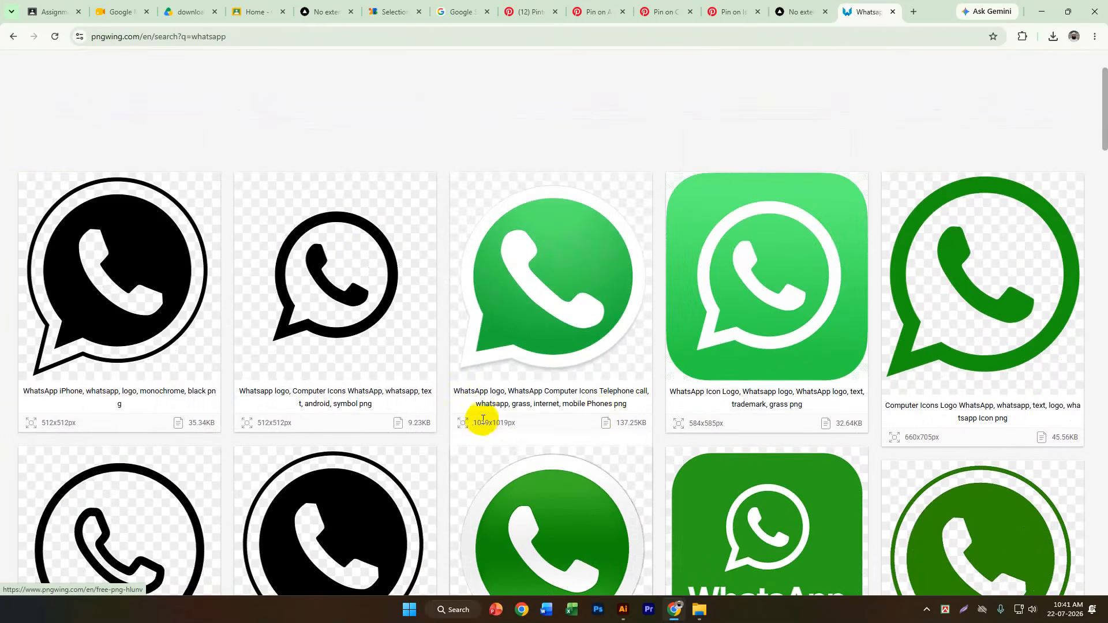
pyautogui.scroll(-2, 606, 470)
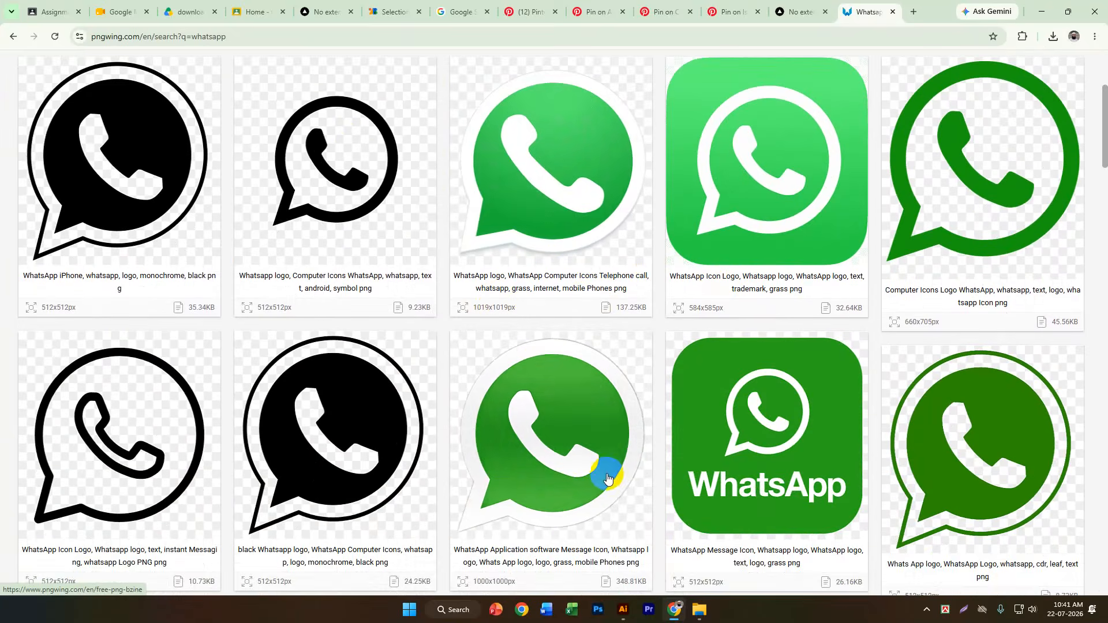
pyautogui.click(532, 204)
# Open the download page for the 1019x1019px green WhatsApp logo, closing the full-page advertisement.
pyautogui.scroll(-5, 664, 370)
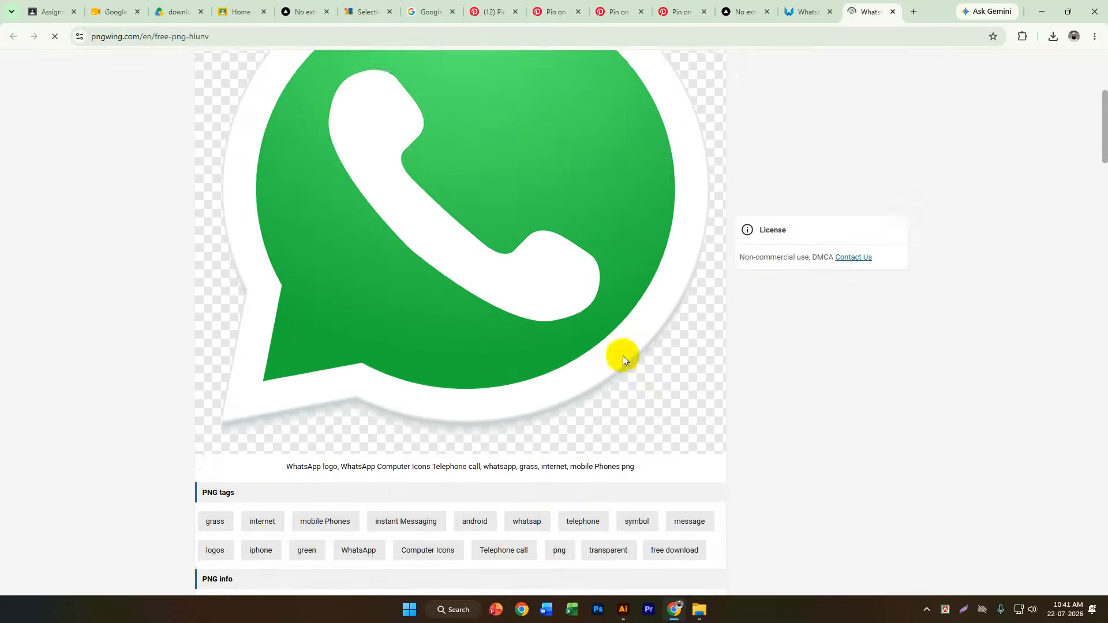
pyautogui.scroll(-4, 622, 356)
pyautogui.click(460, 453)
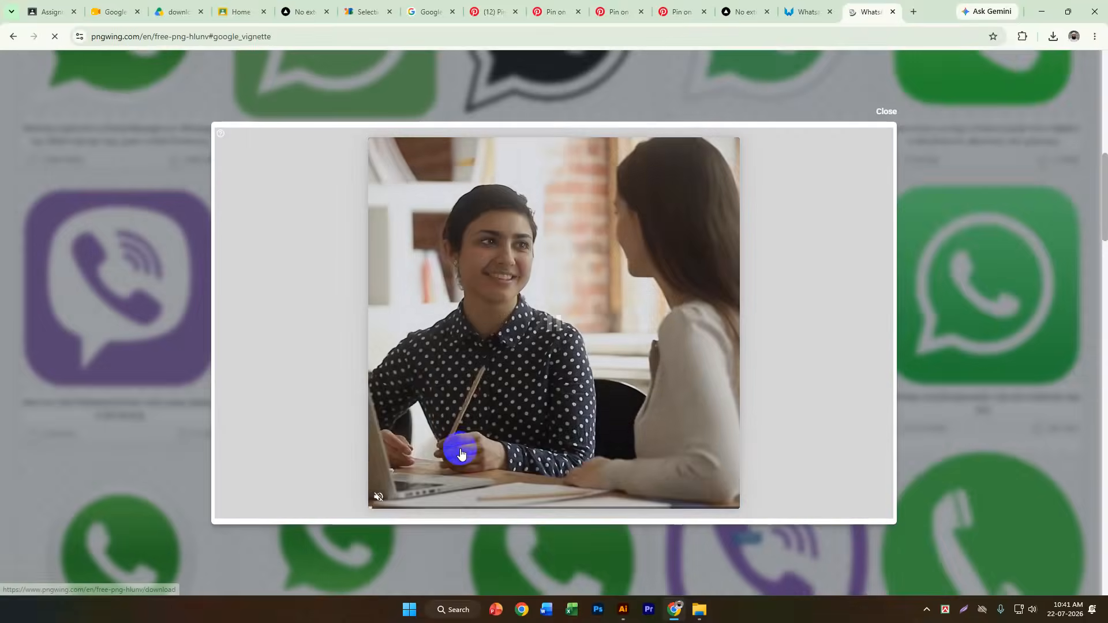
pyautogui.click(886, 111)
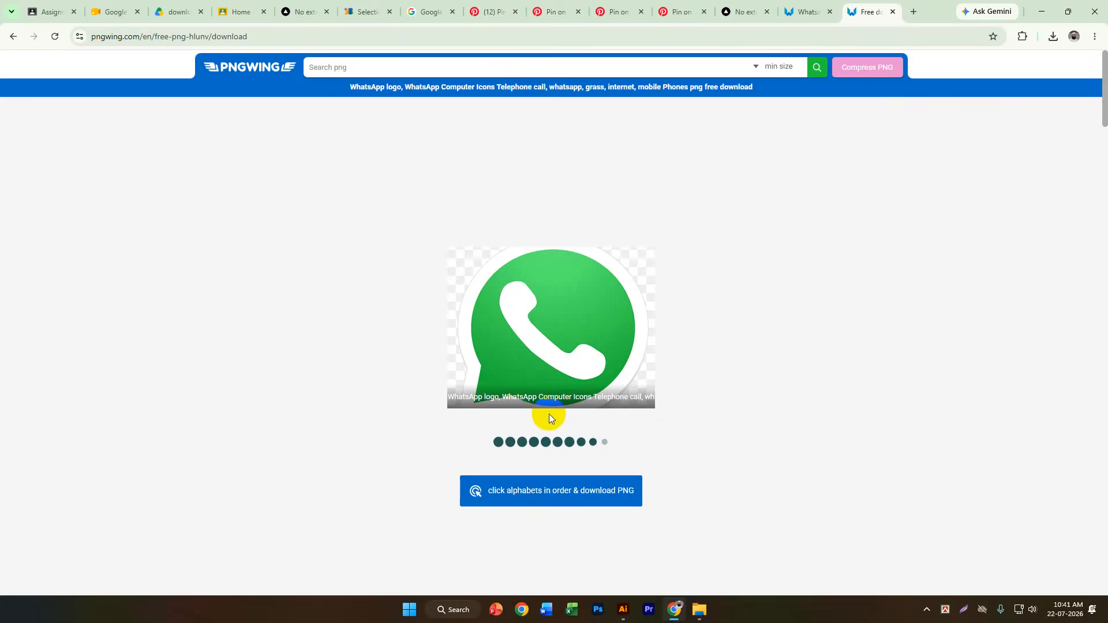
pyautogui.scroll(-1, 549, 413)
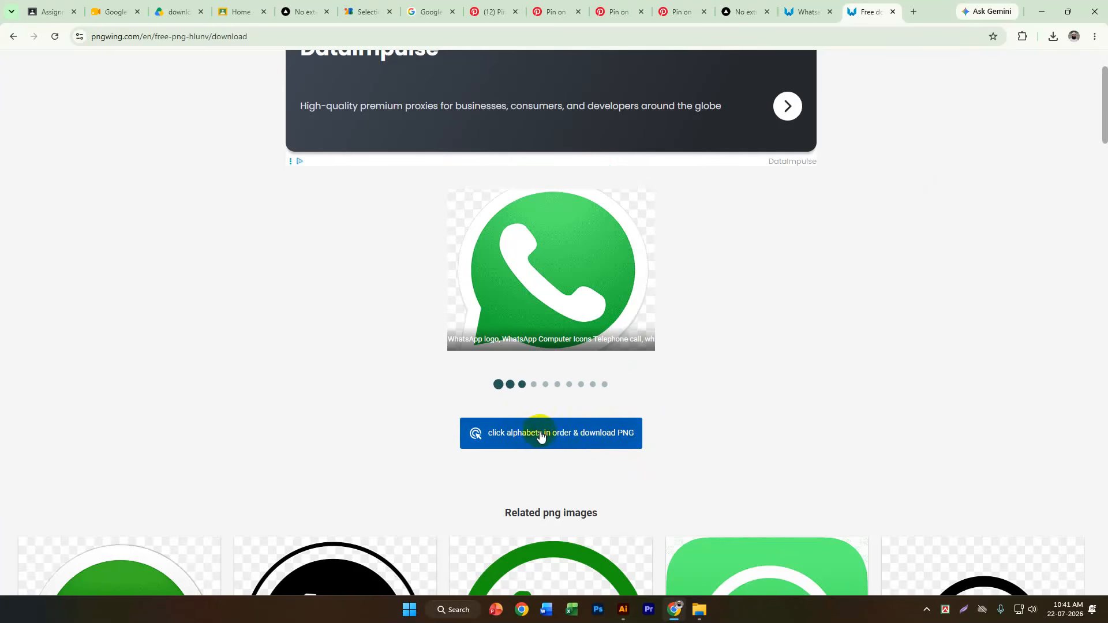
# Request the WhatsApp PNG download and solve the character-order challenge in the sequence it asks for.
pyautogui.click(540, 436)
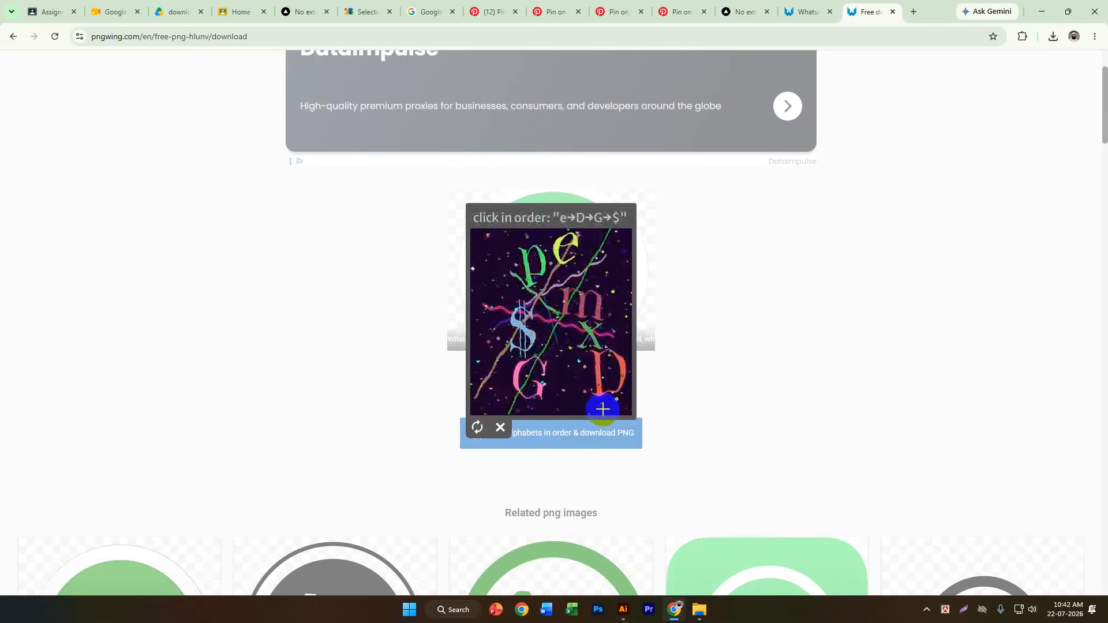
pyautogui.click(574, 247)
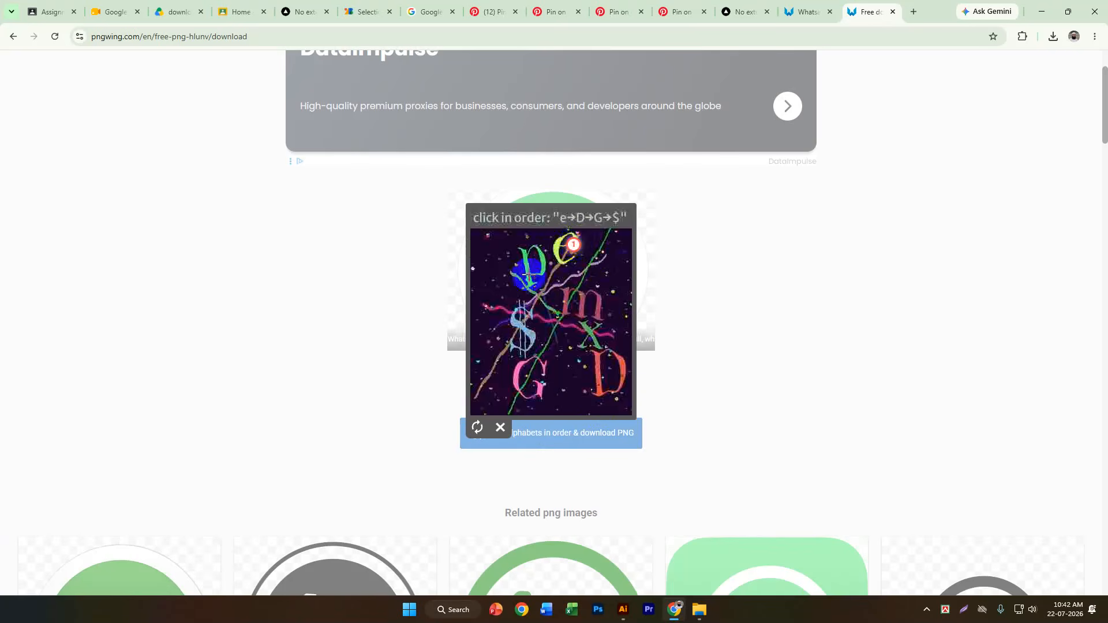
pyautogui.click(615, 355)
pyautogui.click(517, 371)
pyautogui.click(518, 330)
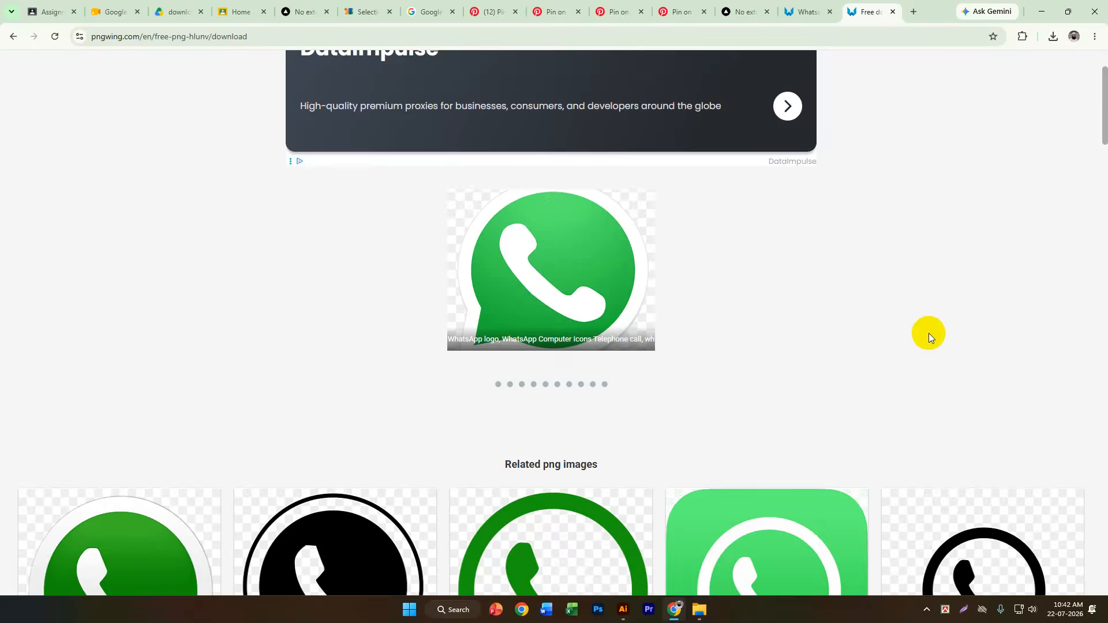
# Save the WhatsApp logo to the Downloads folder as pngwing.com.png, and preview the saved image.
pyautogui.click(52, 132)
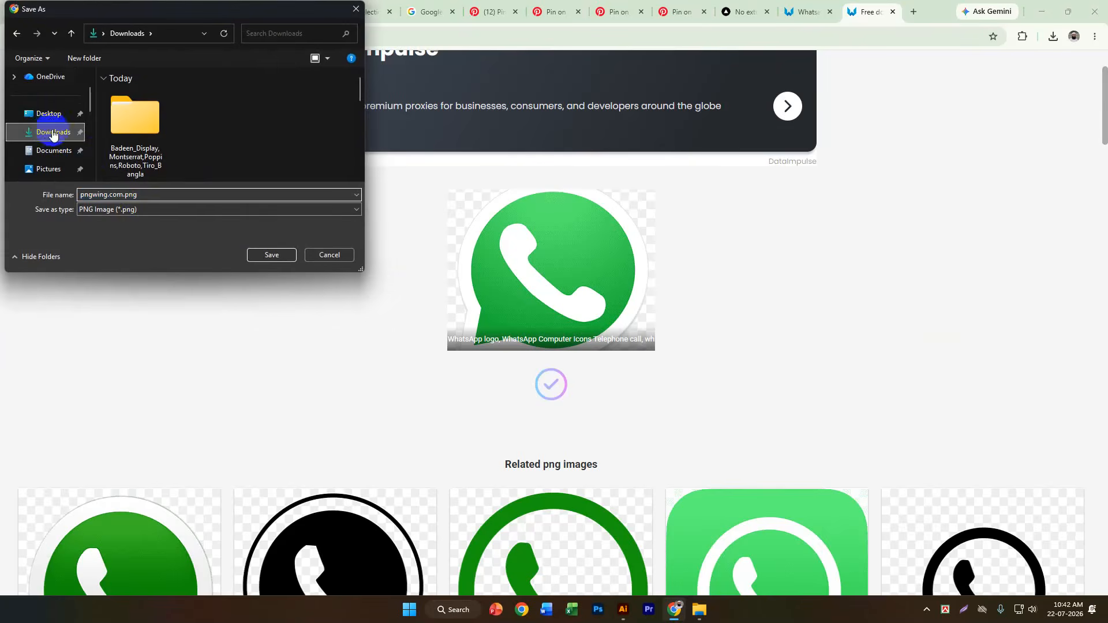
pyautogui.click(270, 254)
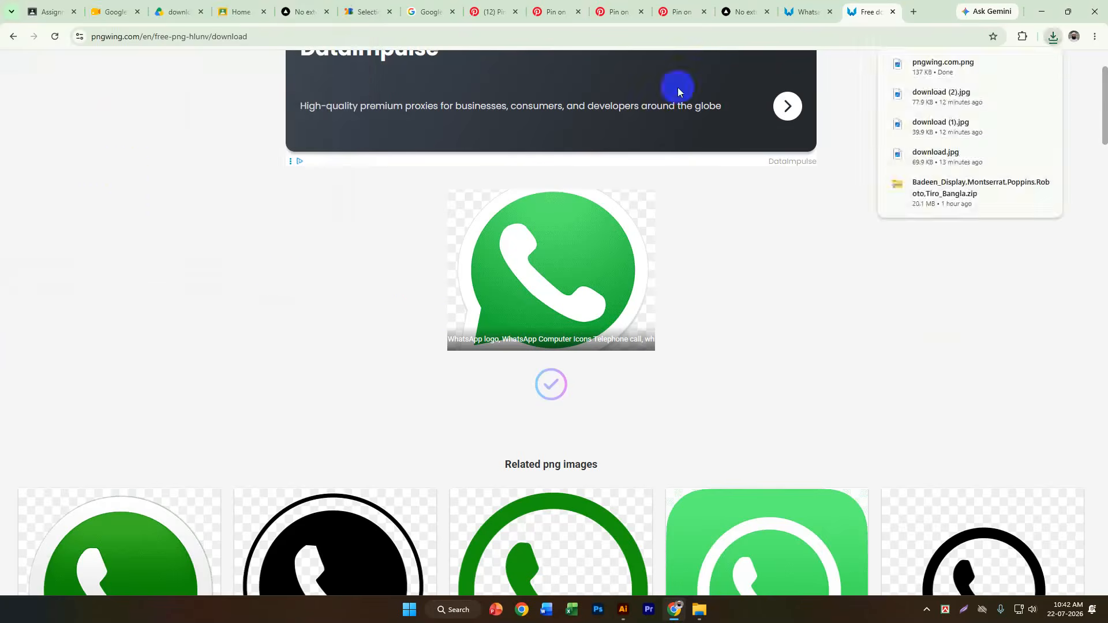
pyautogui.click(935, 72)
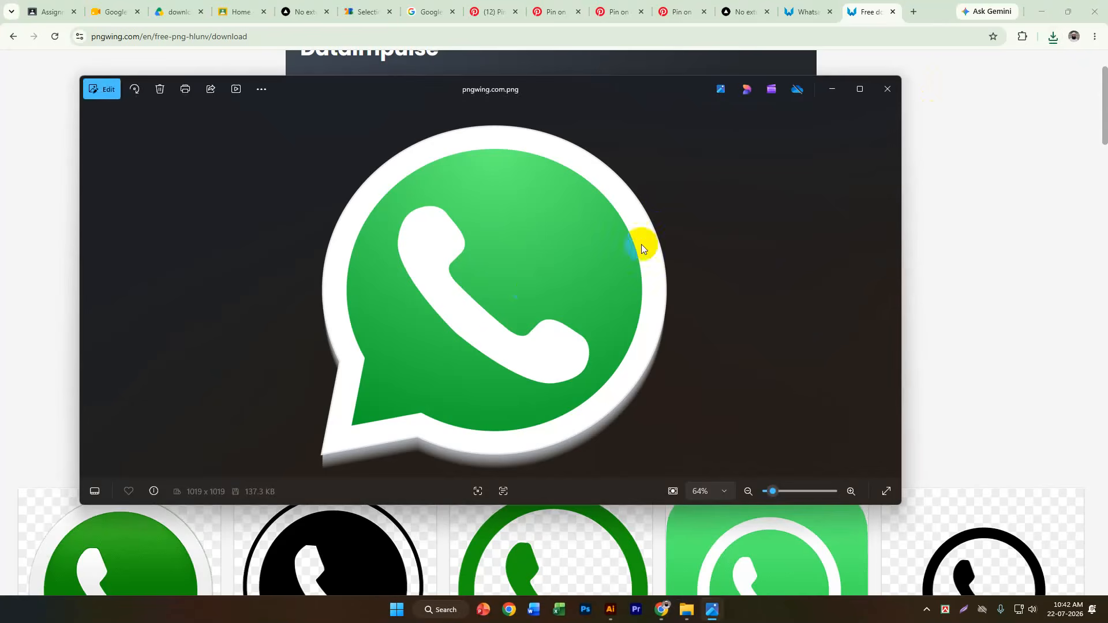
pyautogui.click(887, 89)
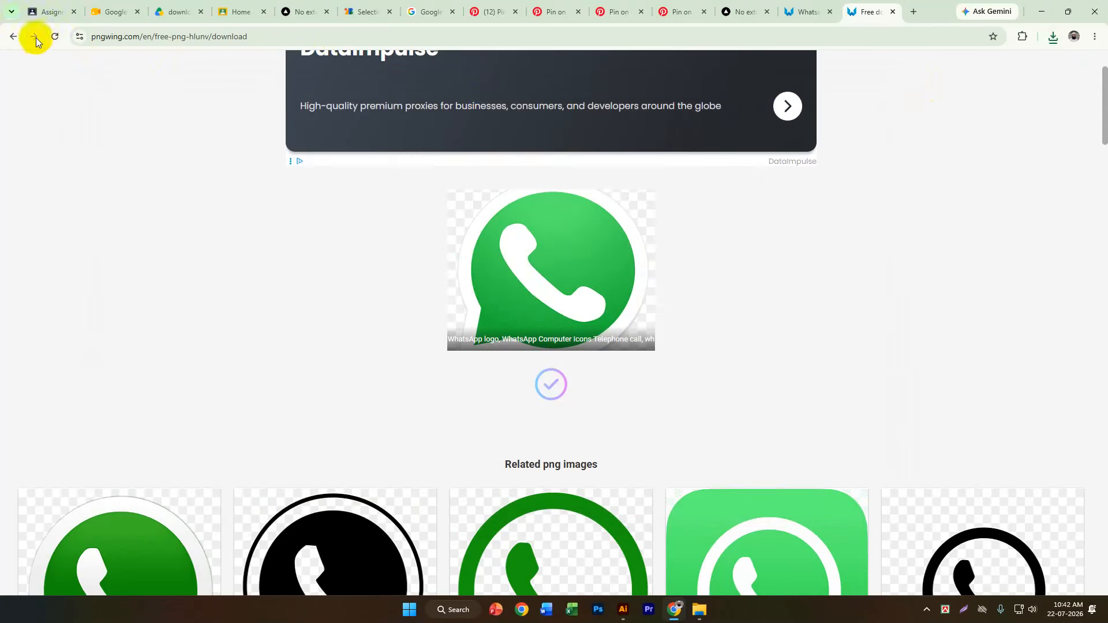
# Search PNGWing for imo and look at the page of the 4096x4096px blue and white imo speech-bubble icon.
pyautogui.click(12, 37)
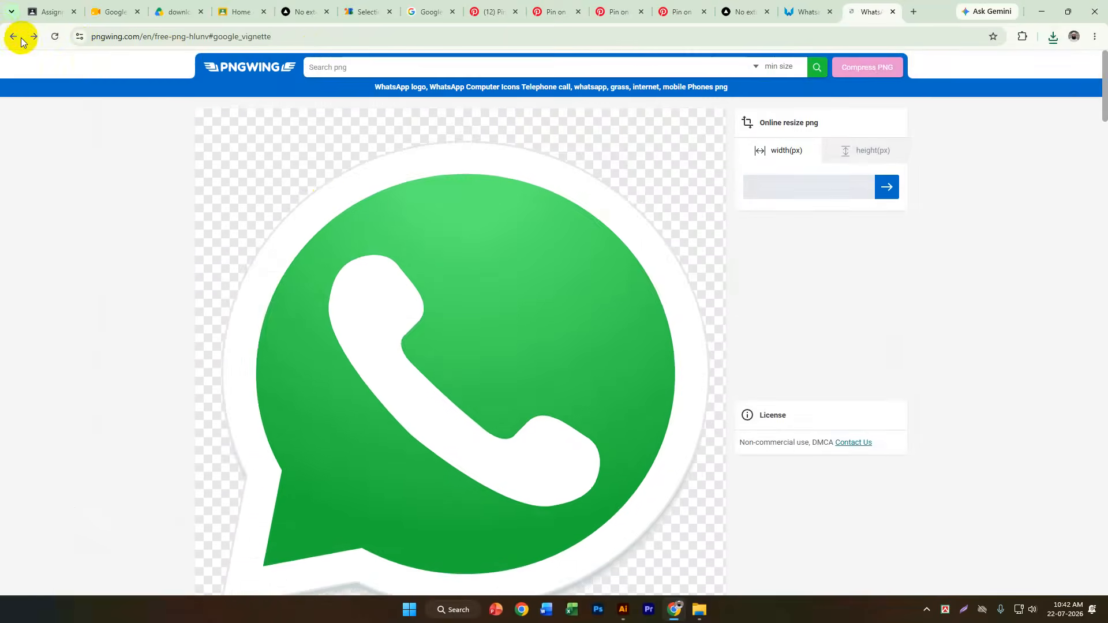
pyautogui.click(359, 71)
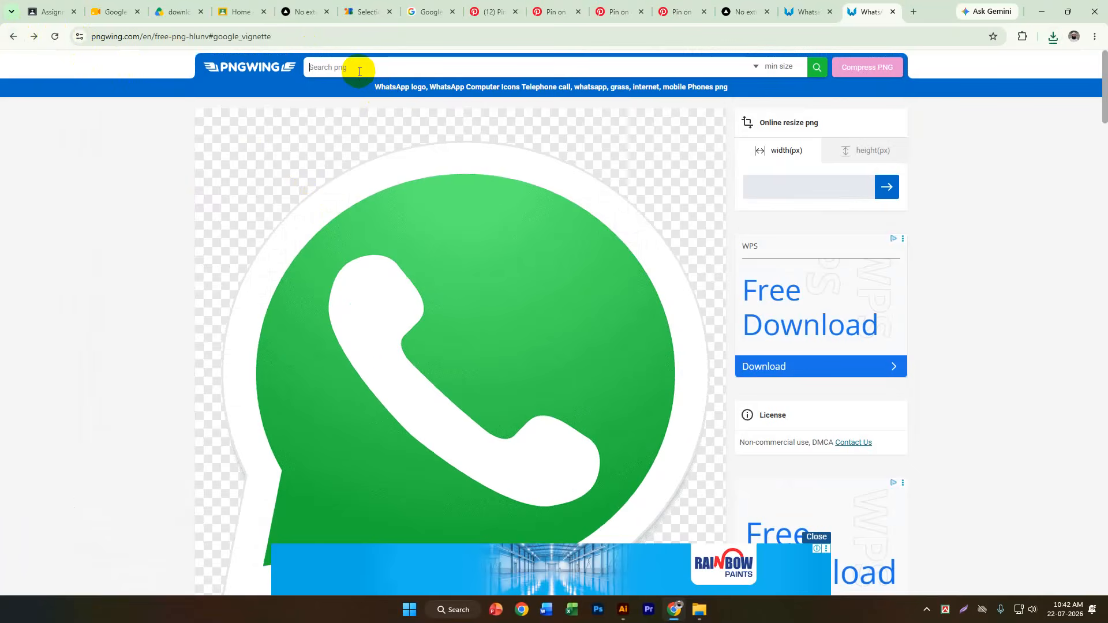
pyautogui.write('imo')
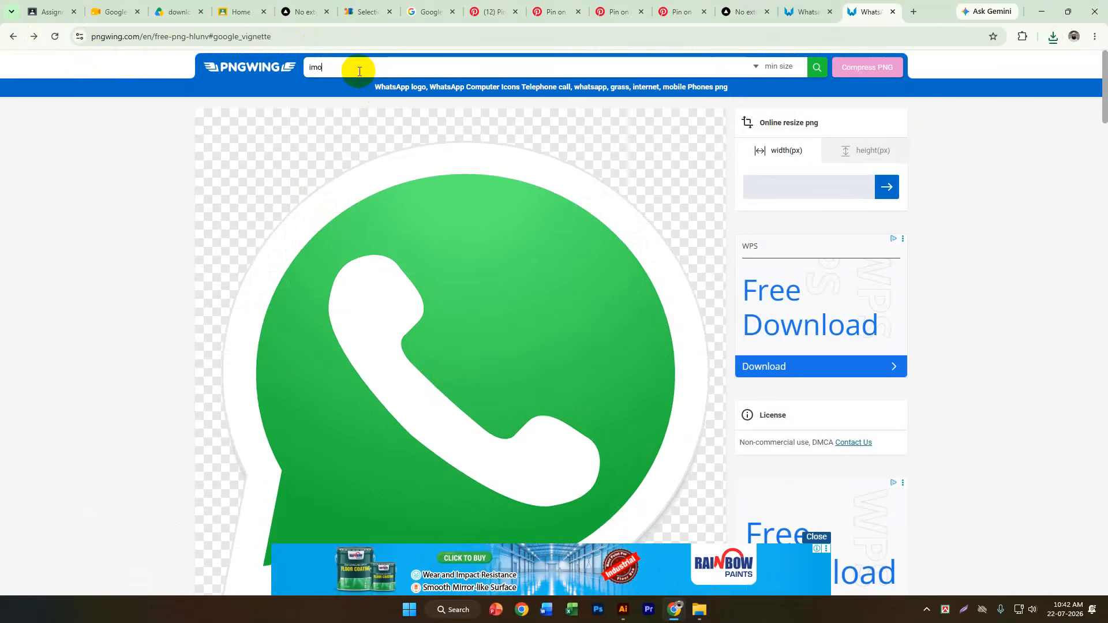
pyautogui.press('Return')
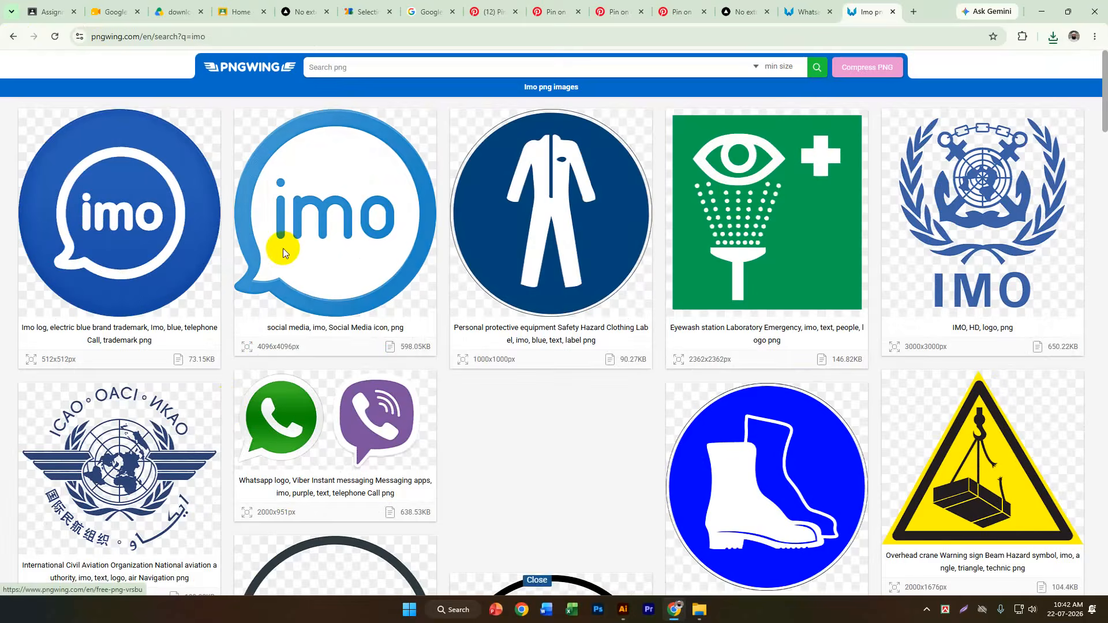
pyautogui.click(283, 248)
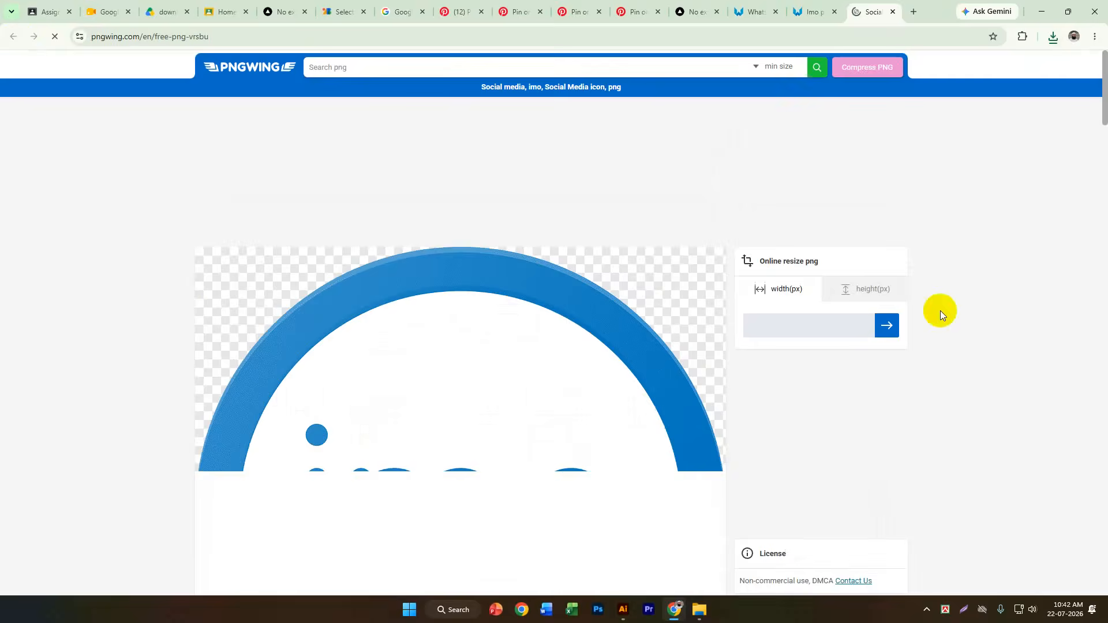
pyautogui.scroll(-10, 660, 379)
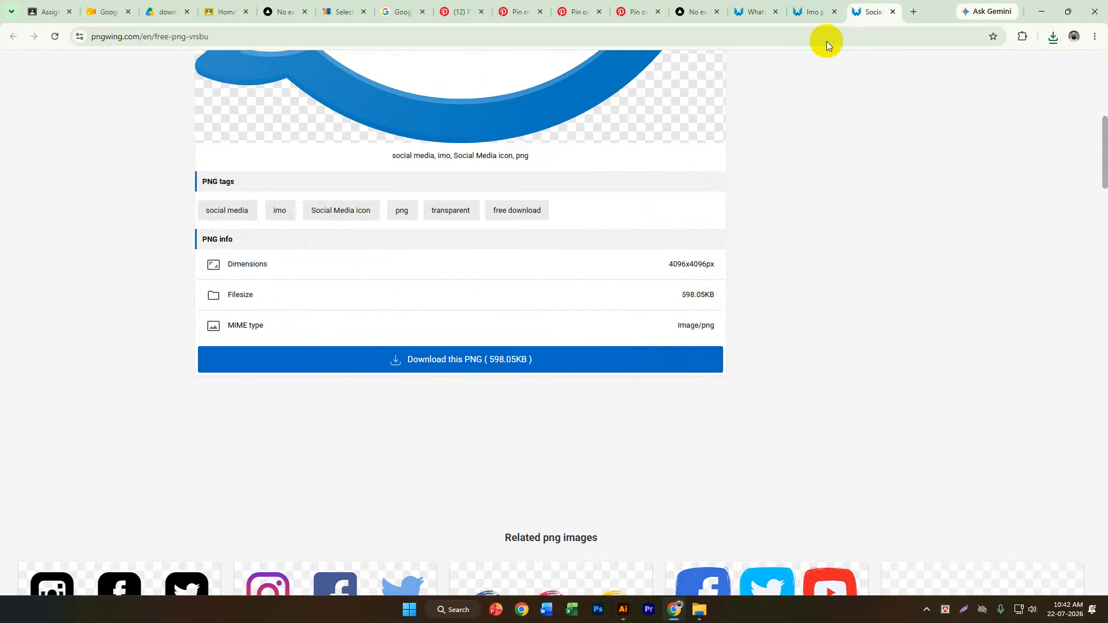
# Search Google for pngegg and open the PNGEgg website.
pyautogui.click(709, 41)
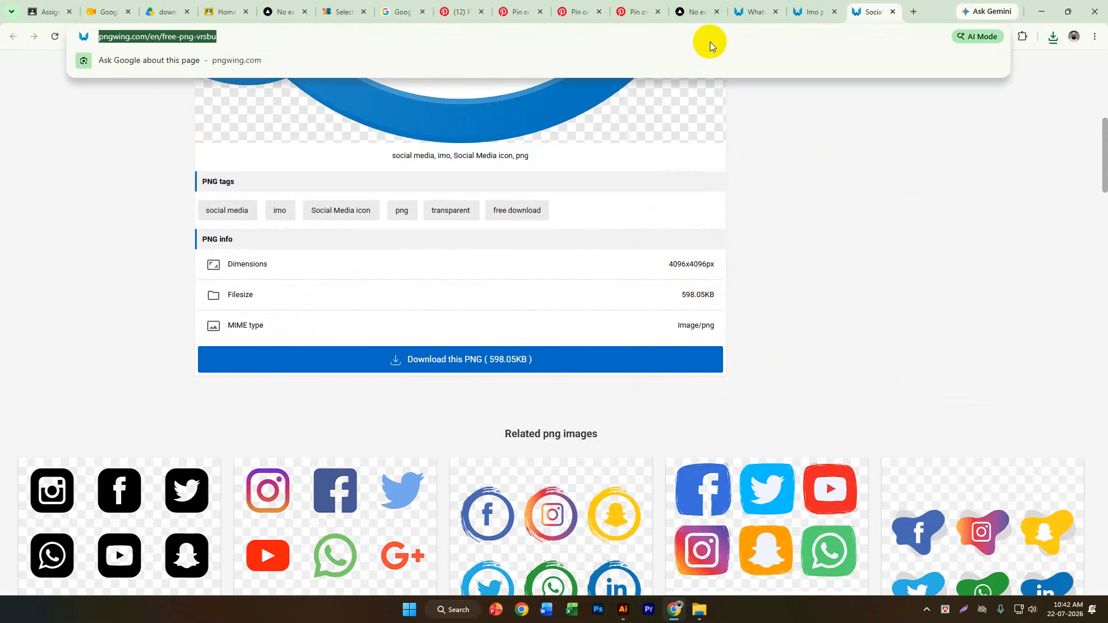
pyautogui.write('pnge')
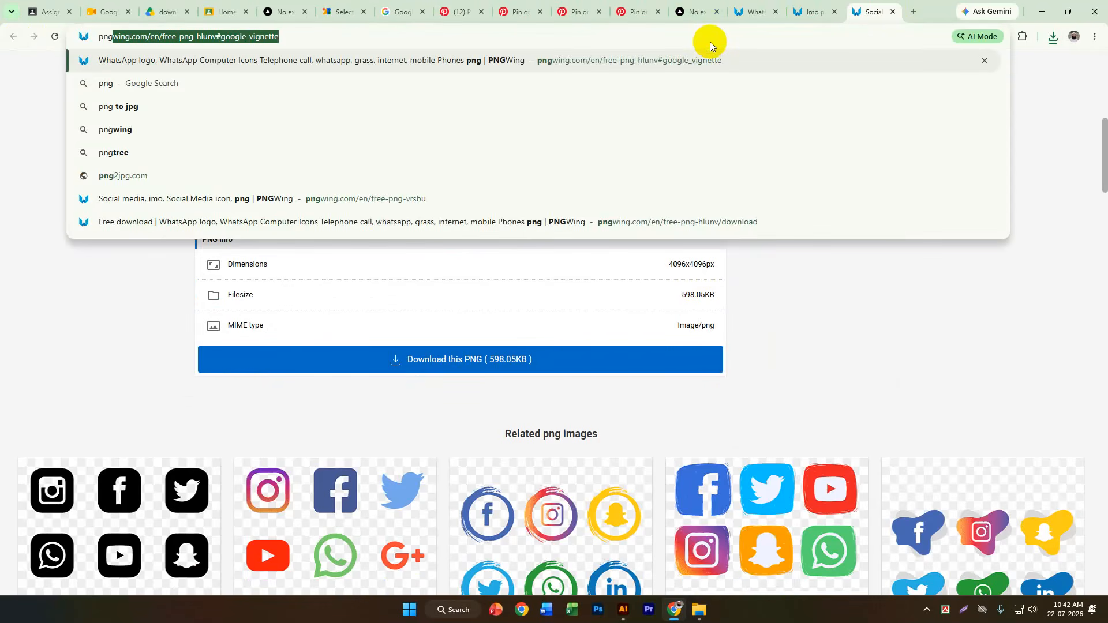
pyautogui.write('gg')
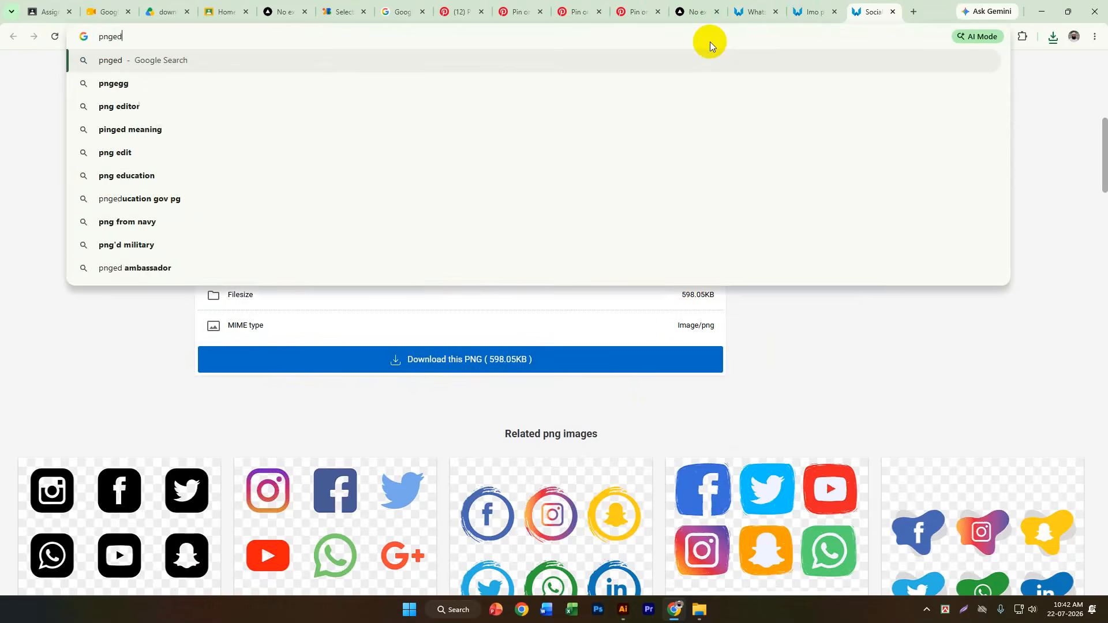
pyautogui.press('Return')
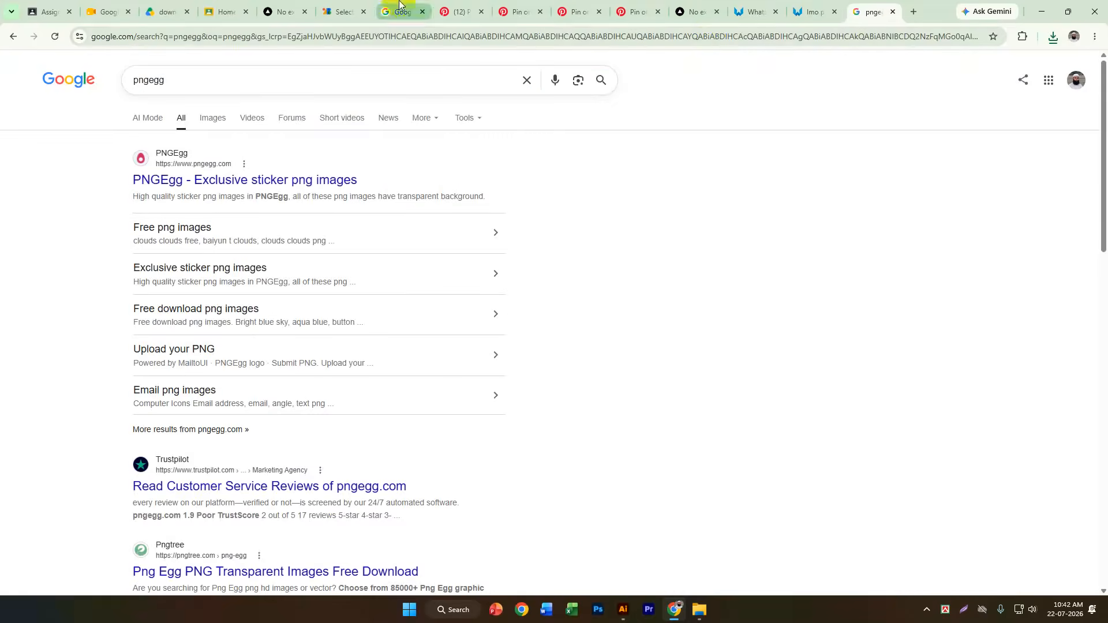
pyautogui.click(237, 179)
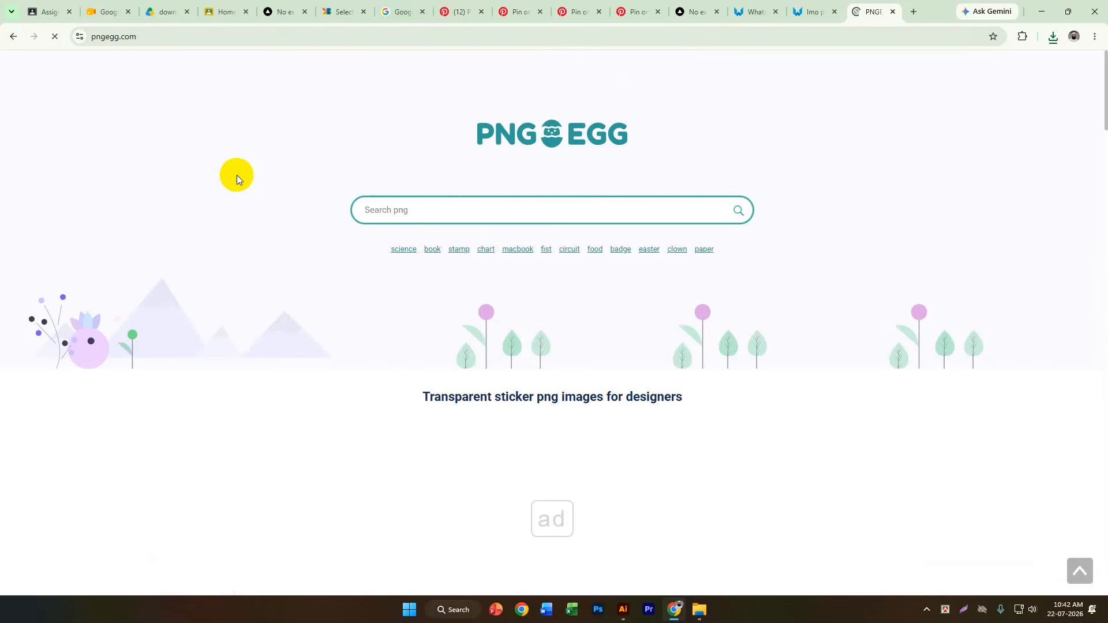
# Browse the images on the PNGEgg home page and clear the rewarded advertisement that blocks them.
pyautogui.scroll(-10, 498, 231)
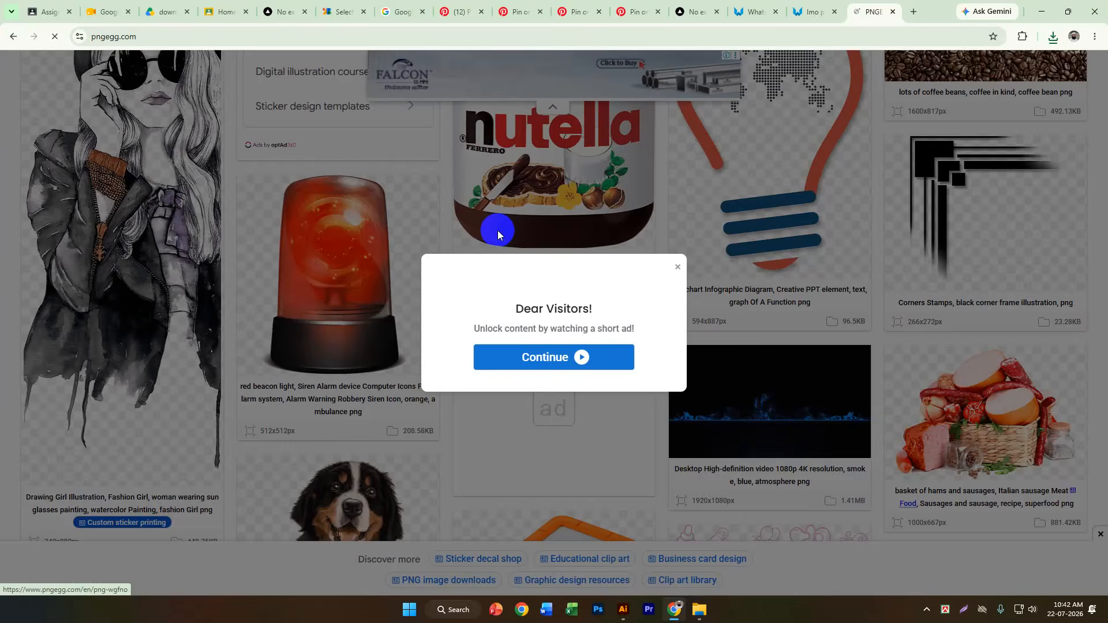
pyautogui.click(676, 262)
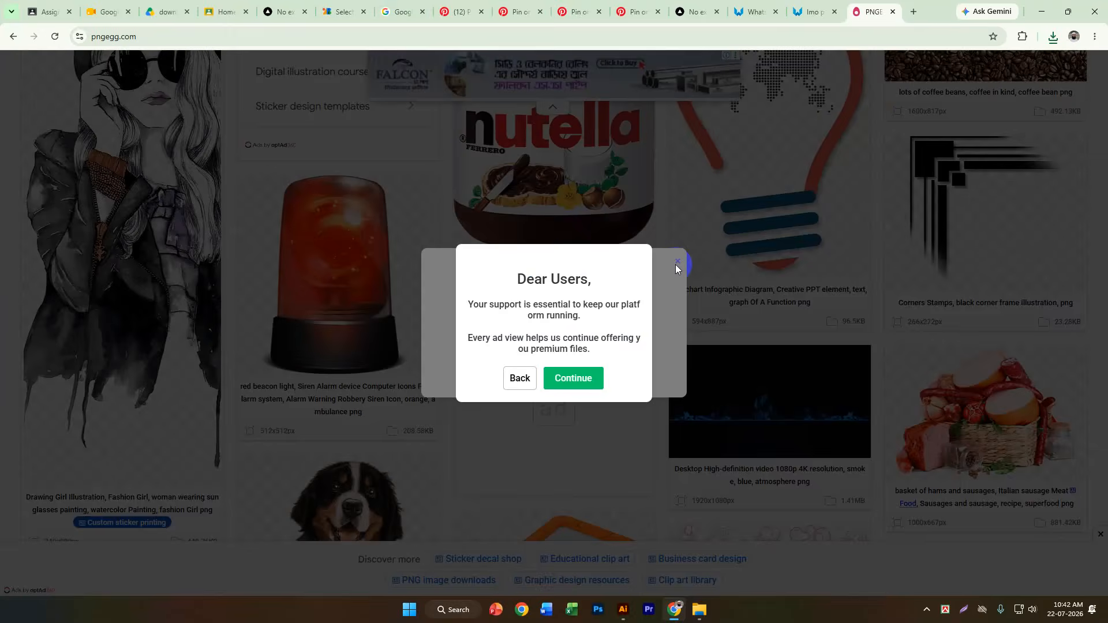
pyautogui.click(519, 376)
pyautogui.click(595, 363)
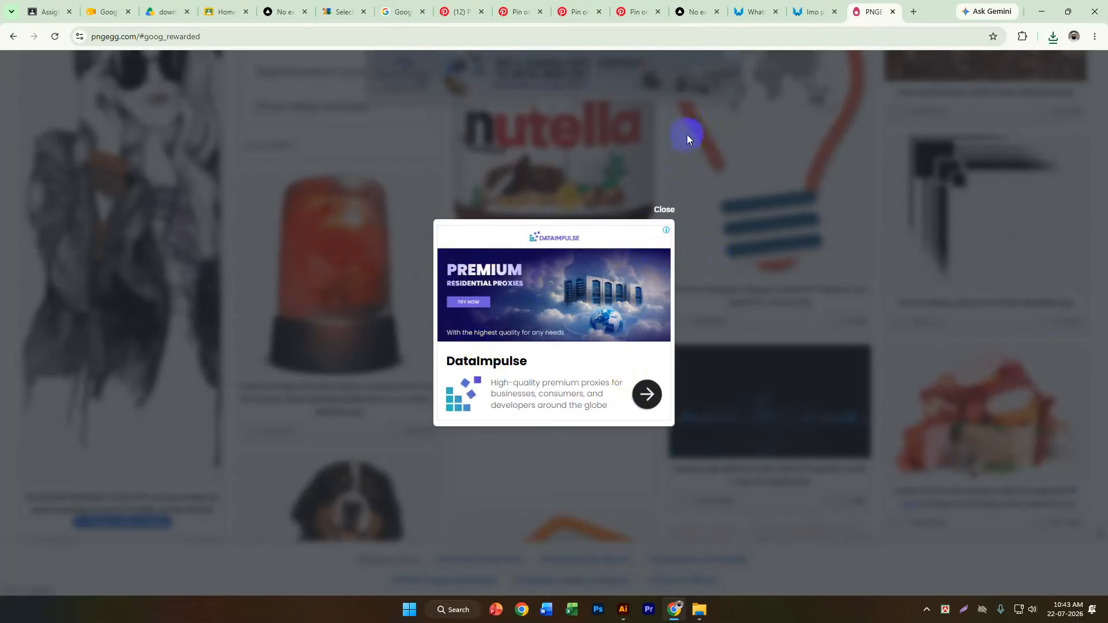
pyautogui.click(664, 210)
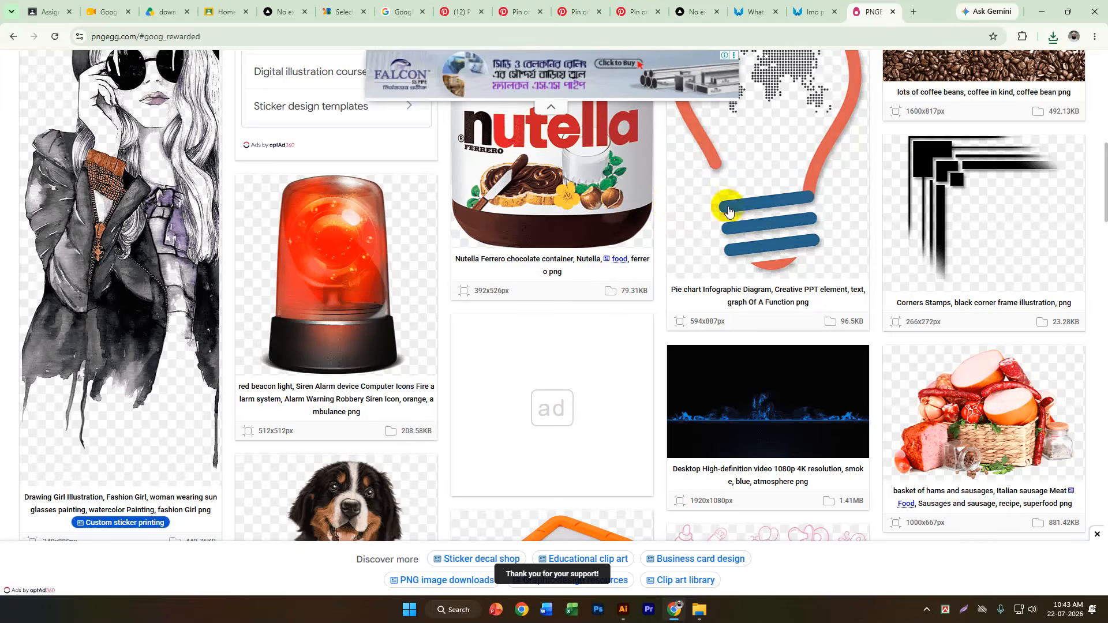
# Search the web for addgard in a new browser tab and look at the AdGuard website from the results.
pyautogui.click(914, 12)
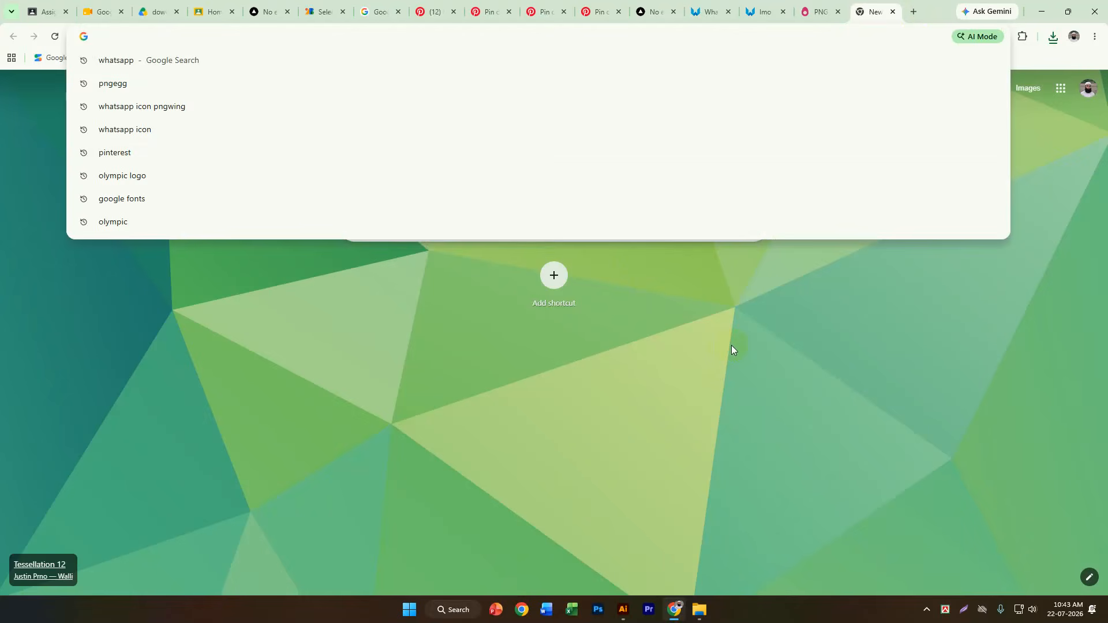
pyautogui.write('addg')
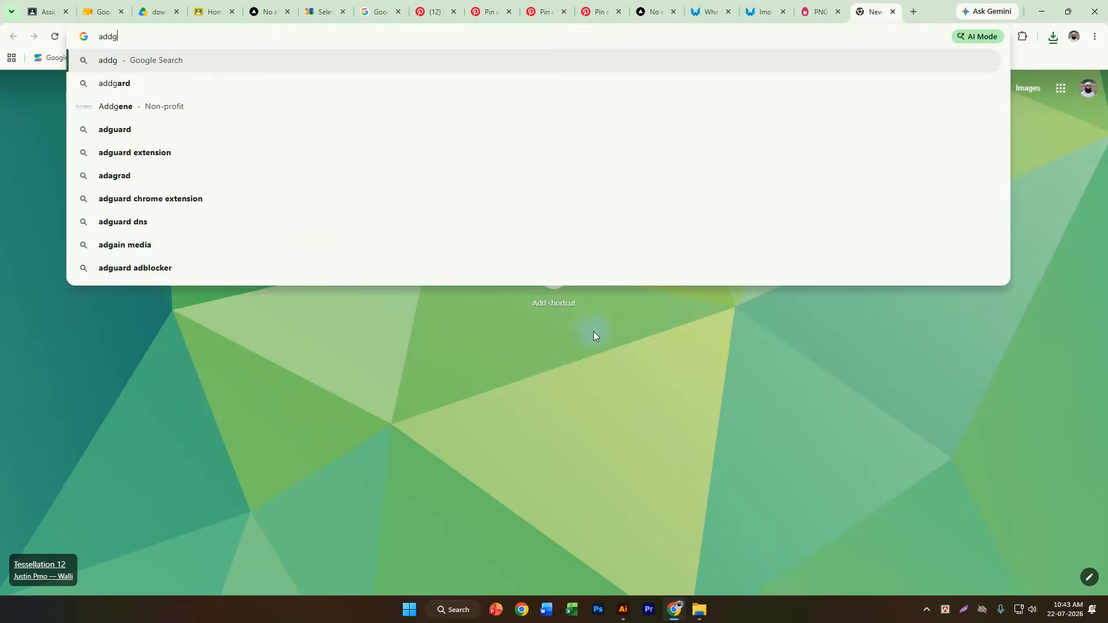
pyautogui.click(264, 87)
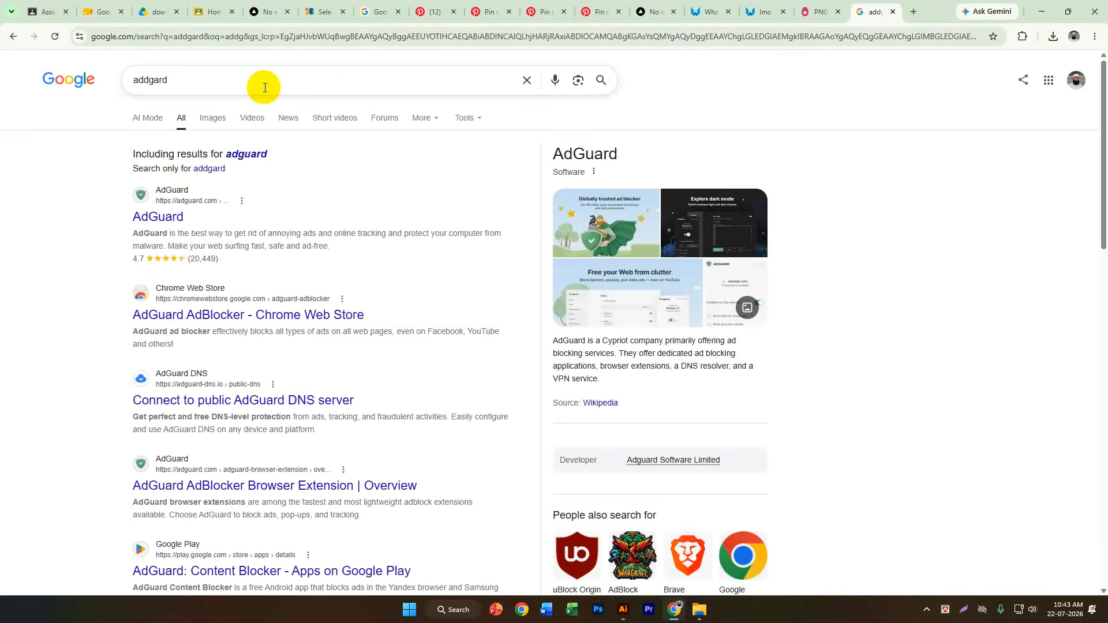
pyautogui.click(177, 224)
pyautogui.click(16, 38)
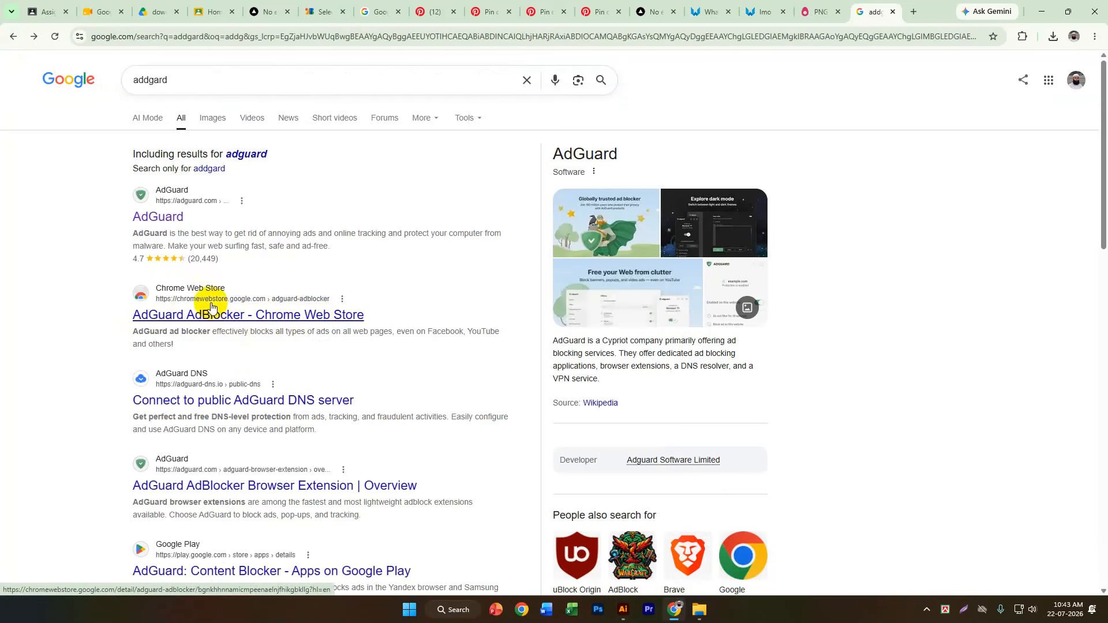
# Search for addgard extension and add the AdGuard AdBlocker extension to the browser from the Chrome Web Store.
pyautogui.click(180, 78)
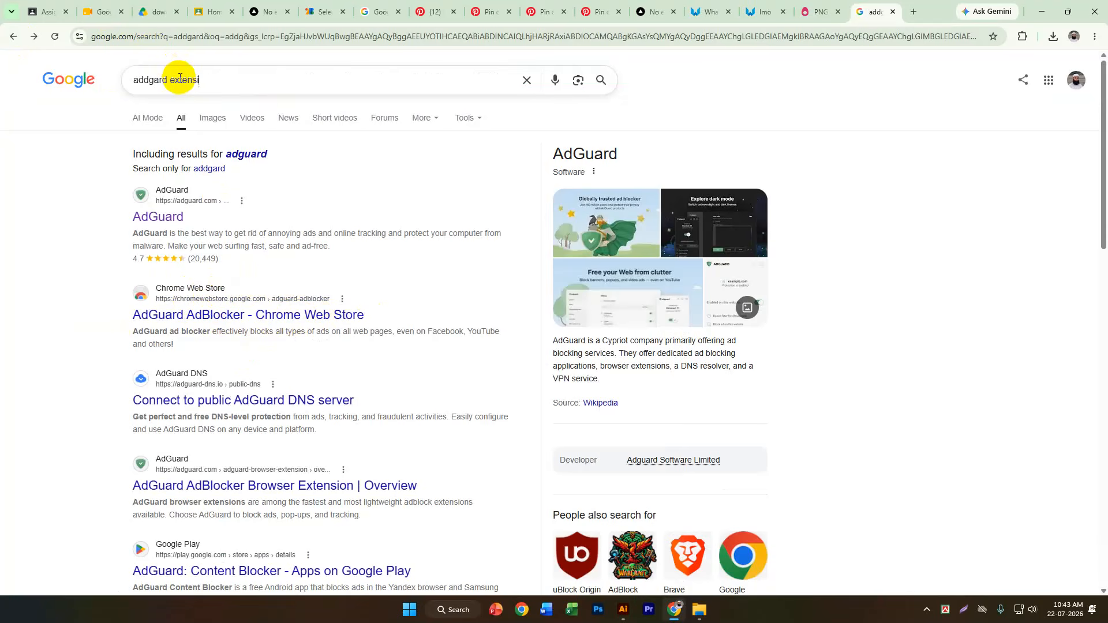
pyautogui.write('extension')
pyautogui.press('Return')
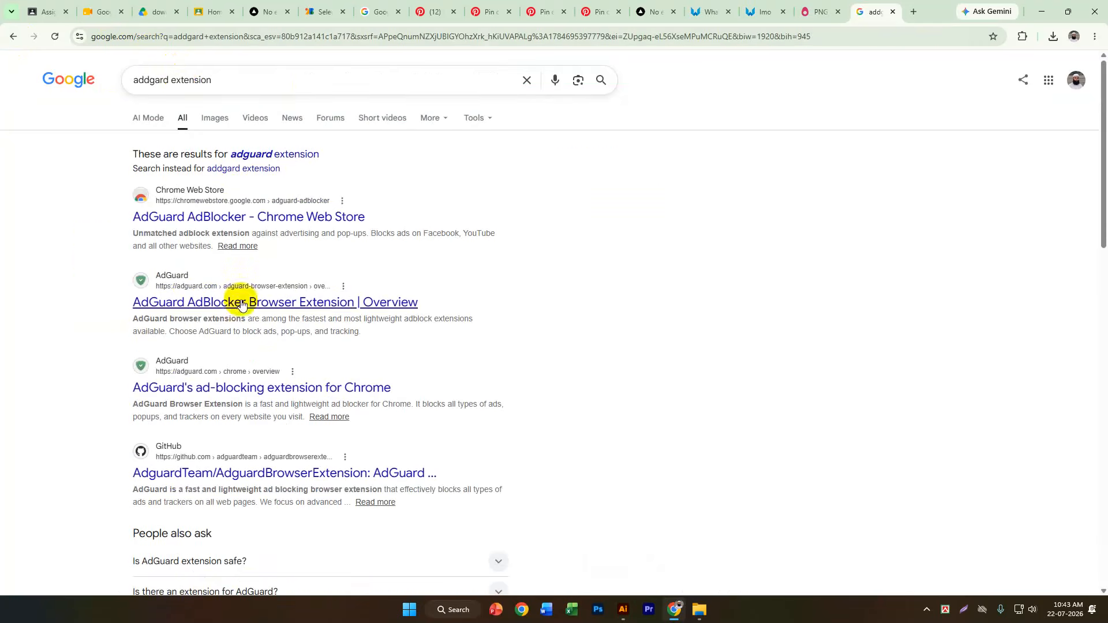
pyautogui.click(345, 216)
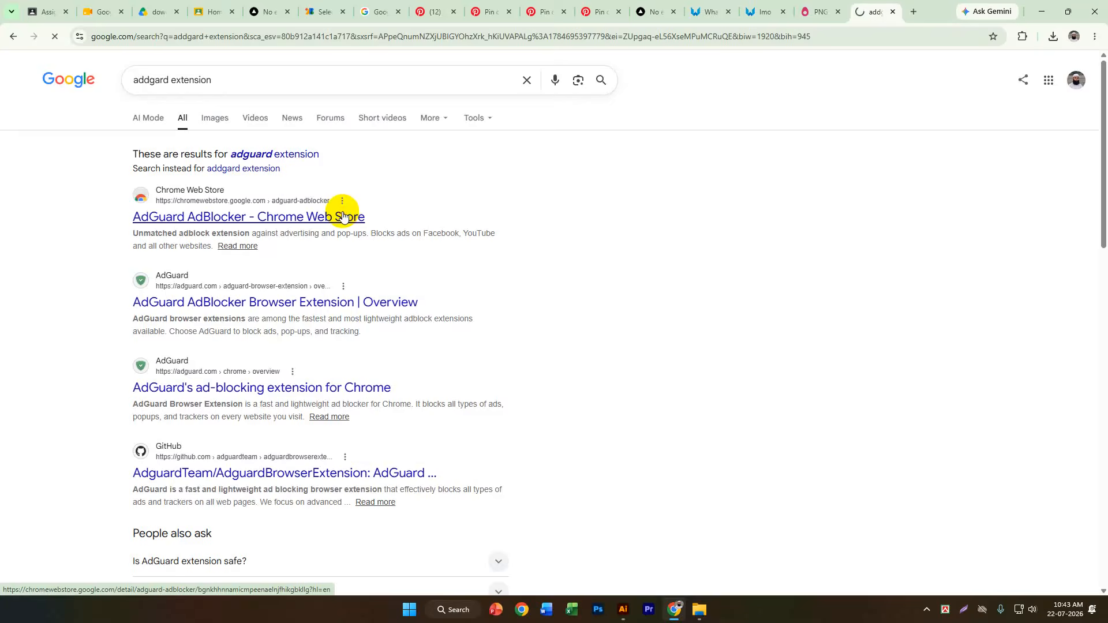
pyautogui.click(829, 144)
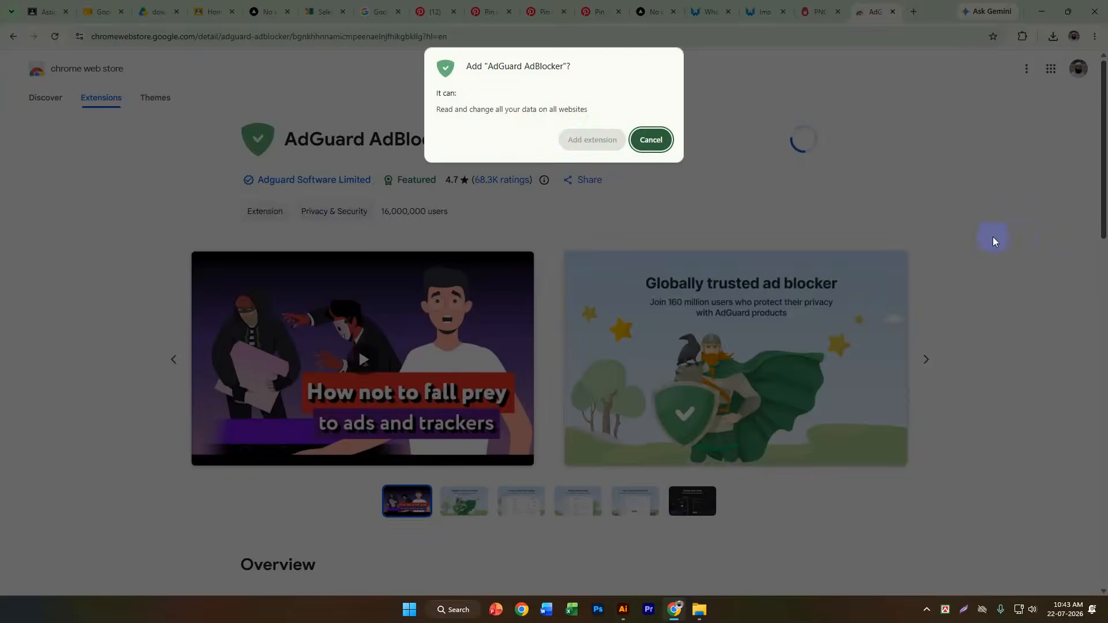
pyautogui.click(583, 135)
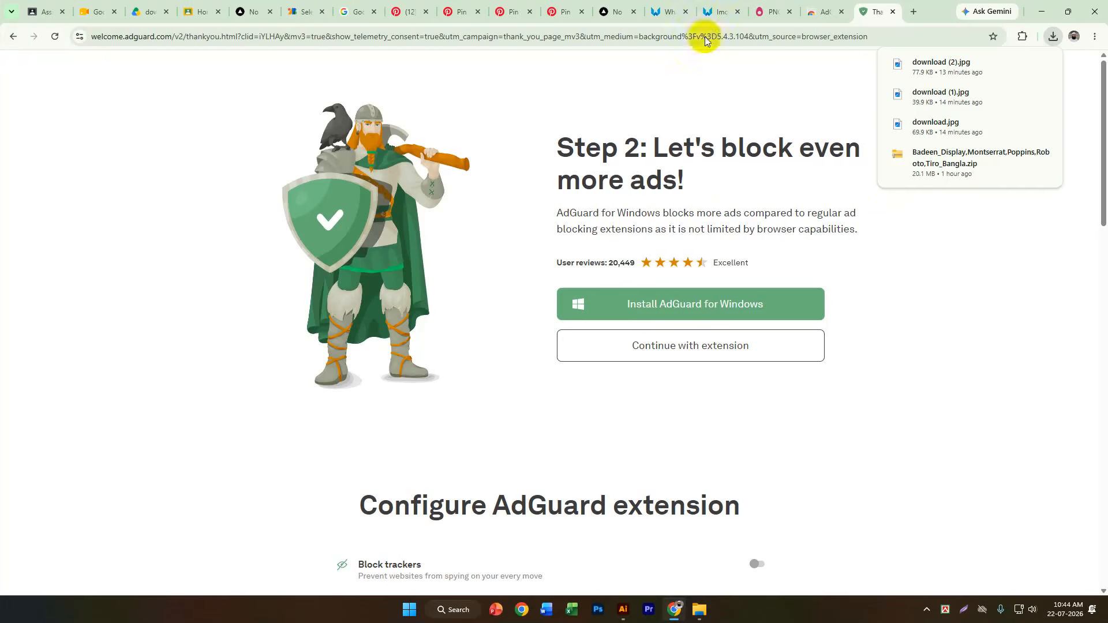
# Search Google for clean png in the PNGEgg browser tab and open the CleanPNG website.
pyautogui.click(821, 17)
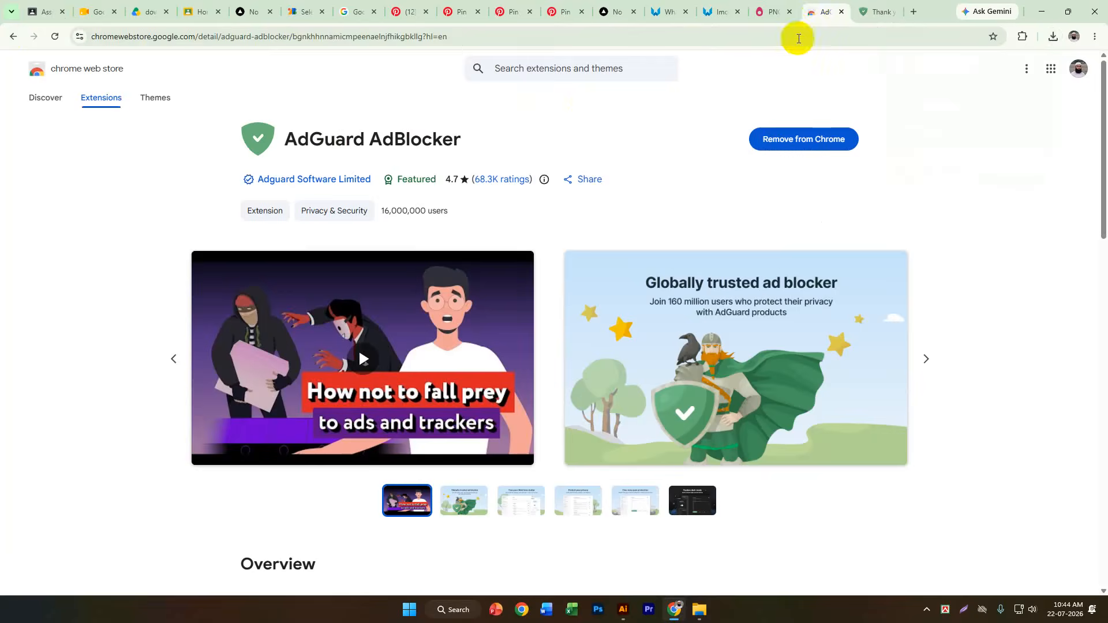
pyautogui.click(772, 12)
pyautogui.click(648, 39)
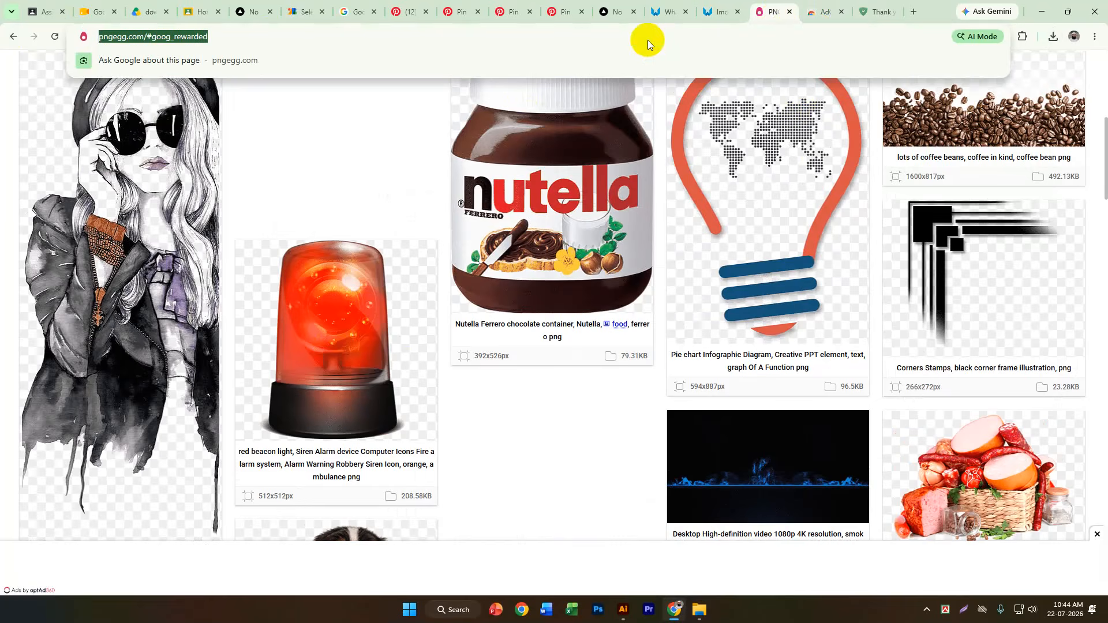
pyautogui.write('clean png')
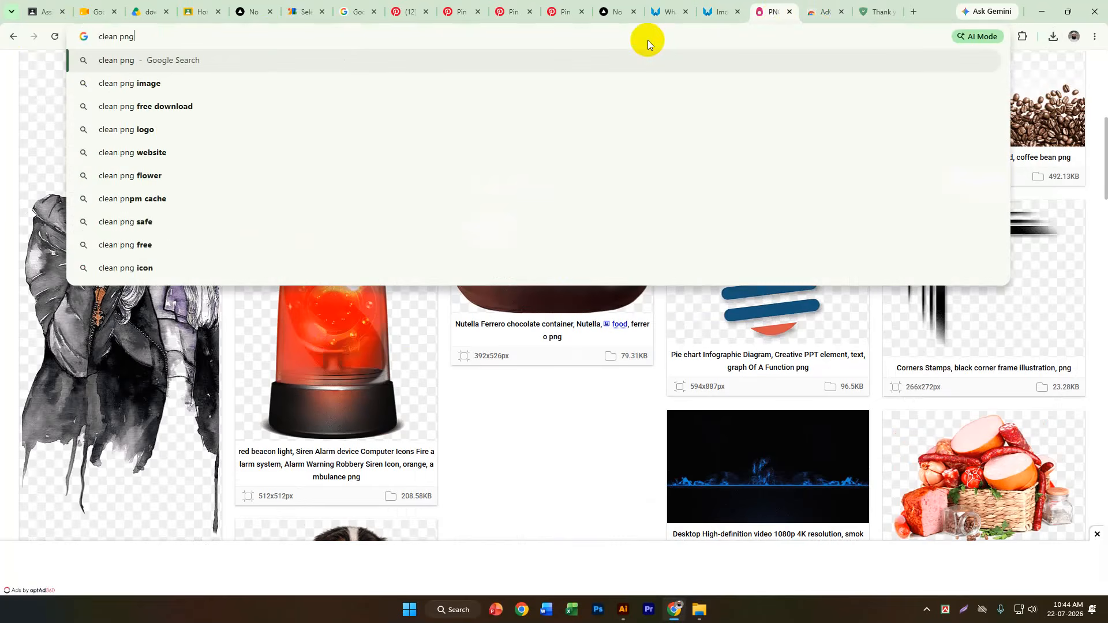
pyautogui.press('Return')
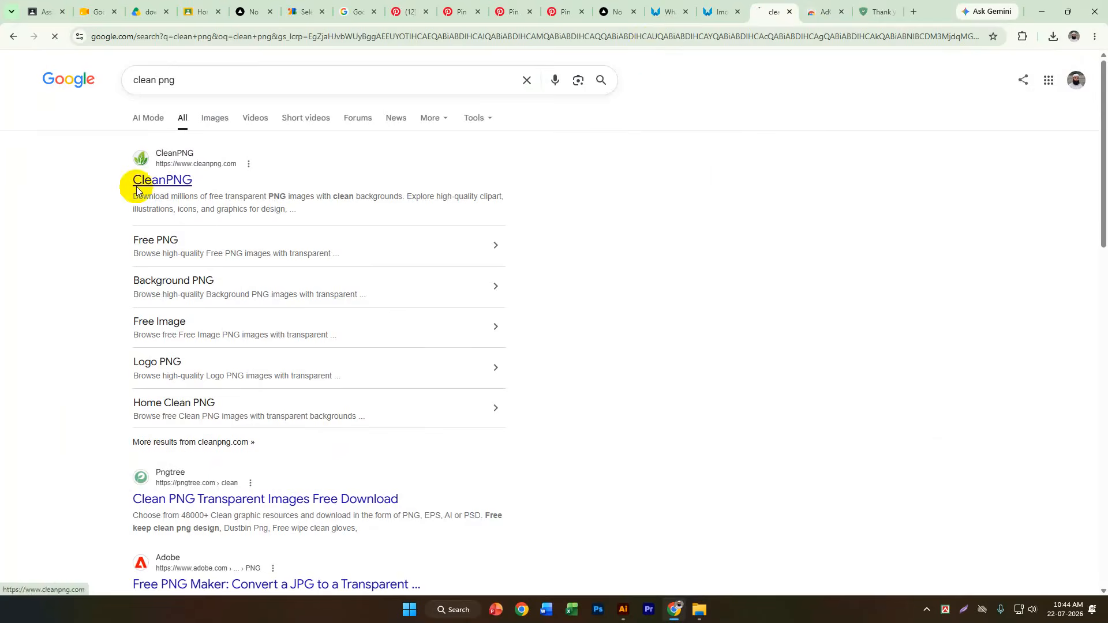
pyautogui.click(141, 180)
# Browse the CleanPNG home page and look through the images in its World Lizard Day collection.
pyautogui.scroll(-3, 795, 195)
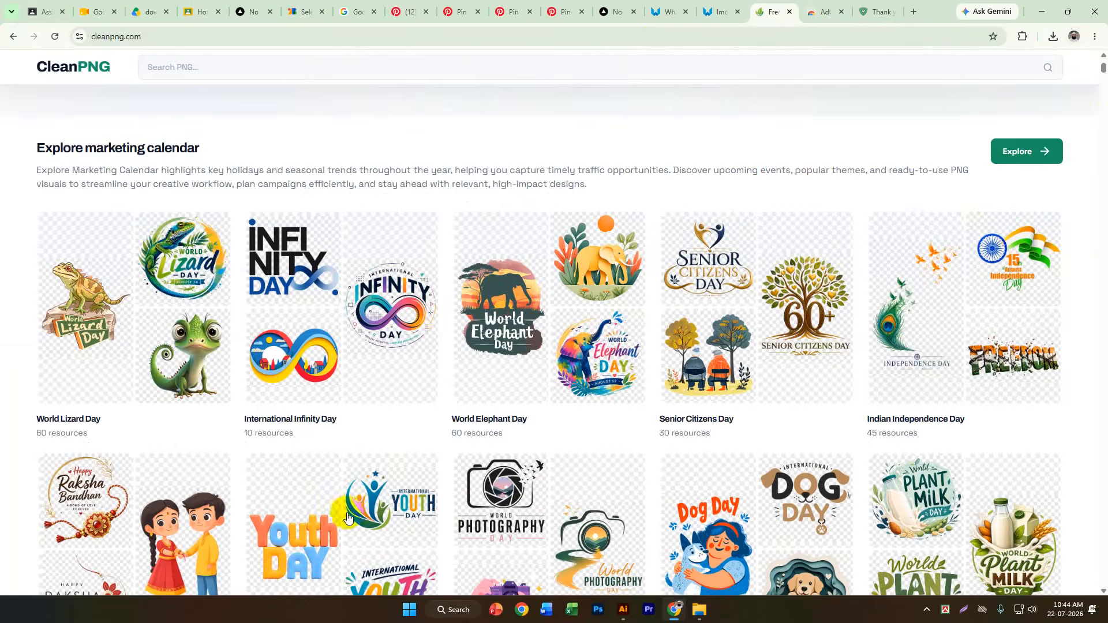
pyautogui.scroll(-3, 967, 430)
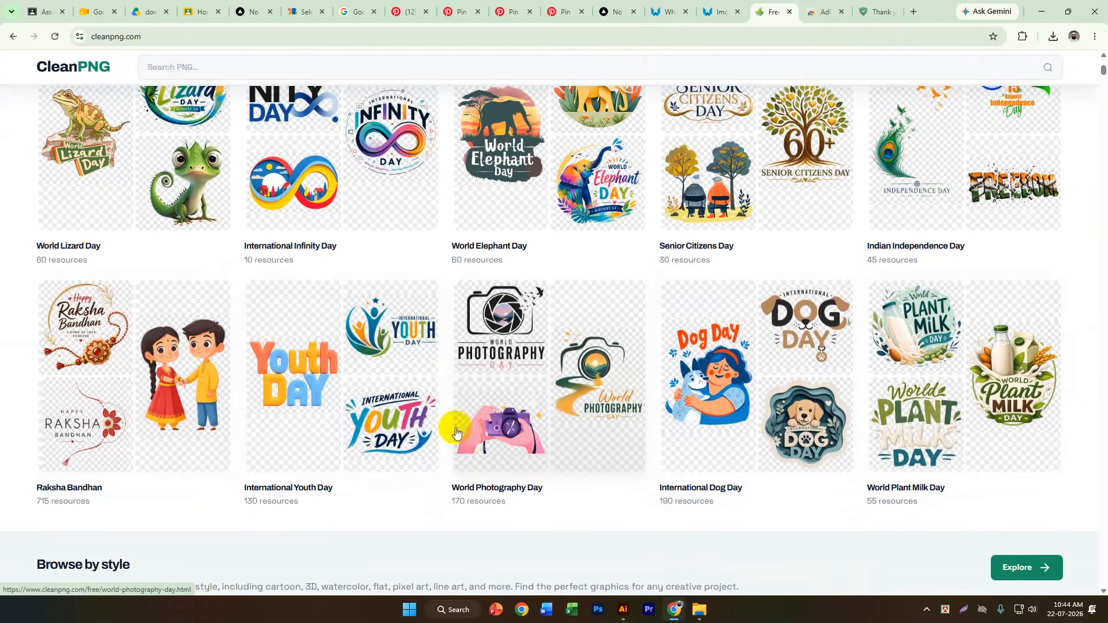
pyautogui.scroll(5, 379, 430)
pyautogui.click(216, 390)
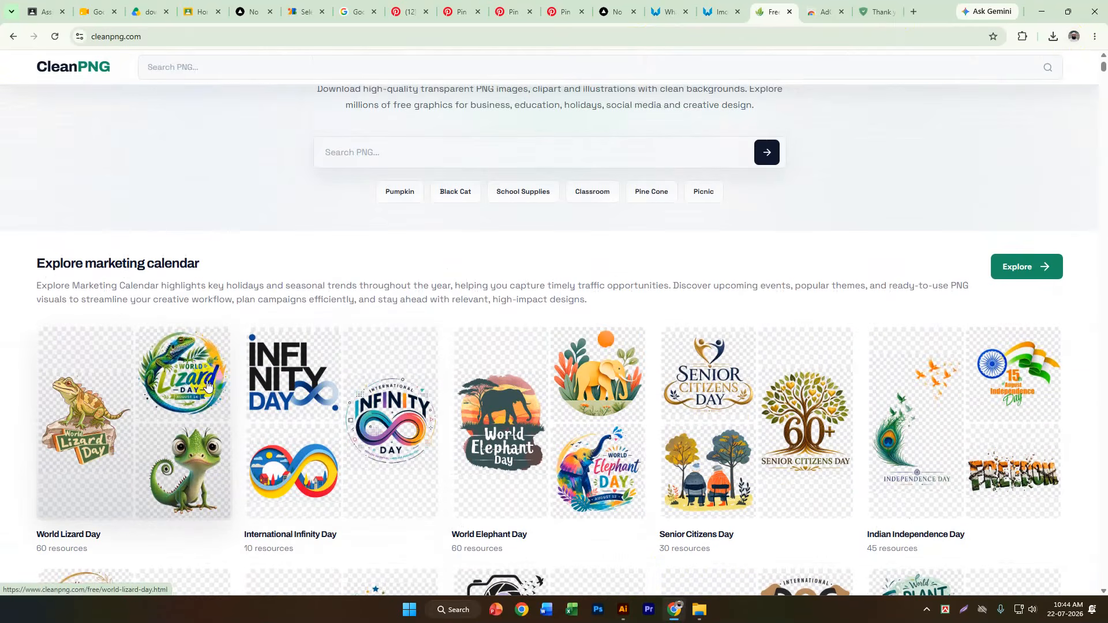
pyautogui.scroll(-2, 346, 519)
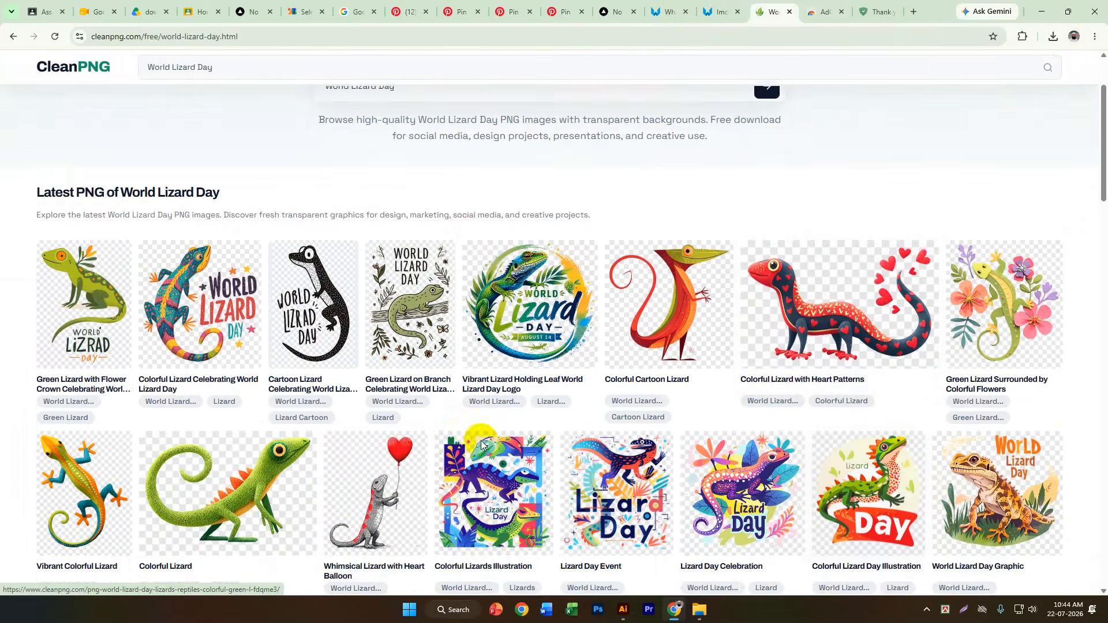
pyautogui.scroll(-2, 343, 450)
pyautogui.scroll(-3, 906, 421)
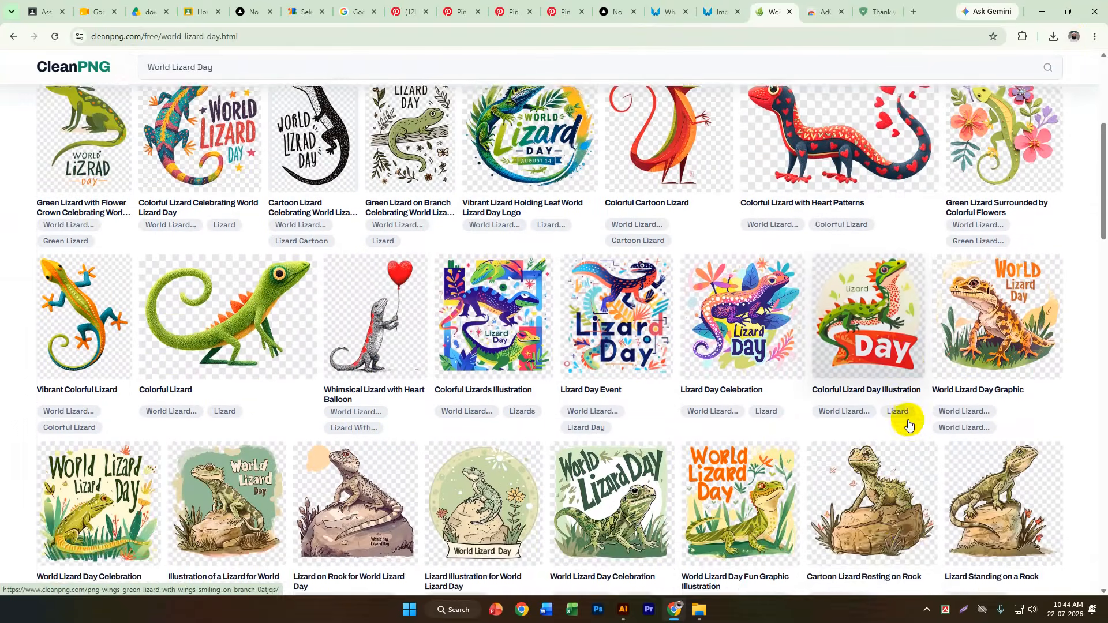
# Open the Vibrant Lizard Holding Leaf World Lizard Day Logo and try to download it through the human verification check.
pyautogui.scroll(2, 910, 427)
pyautogui.scroll(3, 584, 277)
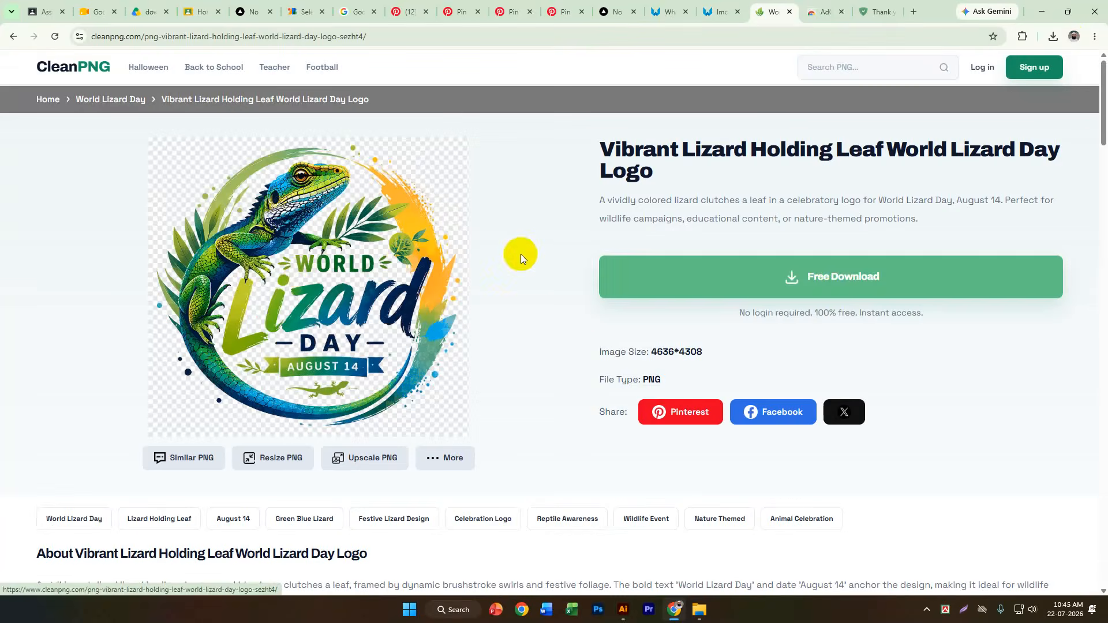
pyautogui.click(823, 287)
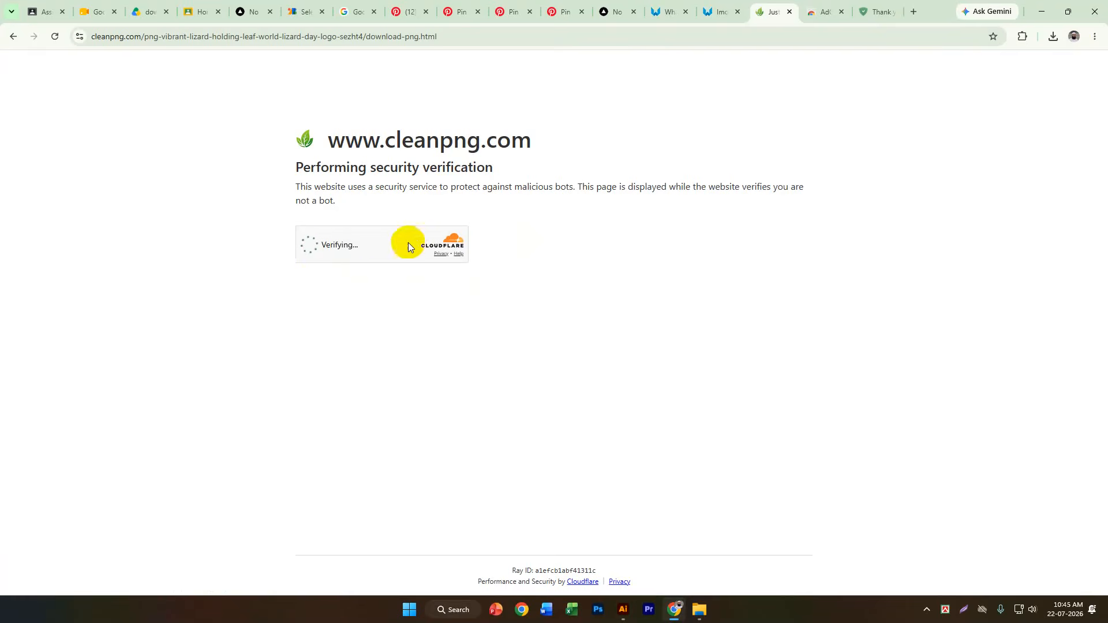
pyautogui.click(321, 254)
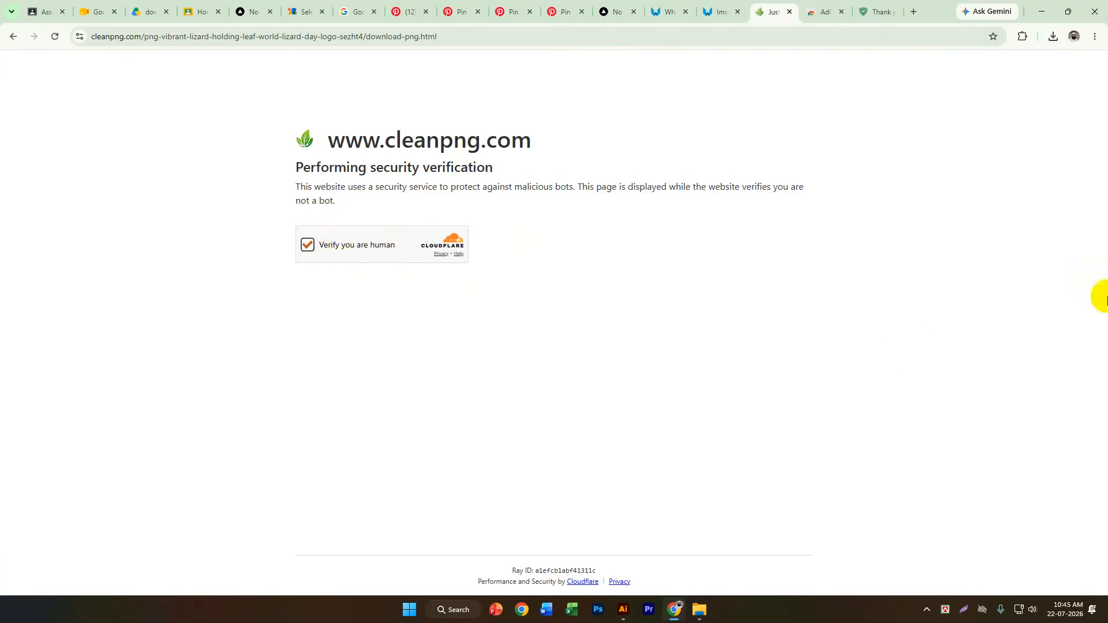
# Return to the CleanPNG home page and switch to the flyer document in Illustrator.
pyautogui.click(13, 37)
pyautogui.click(13, 37)
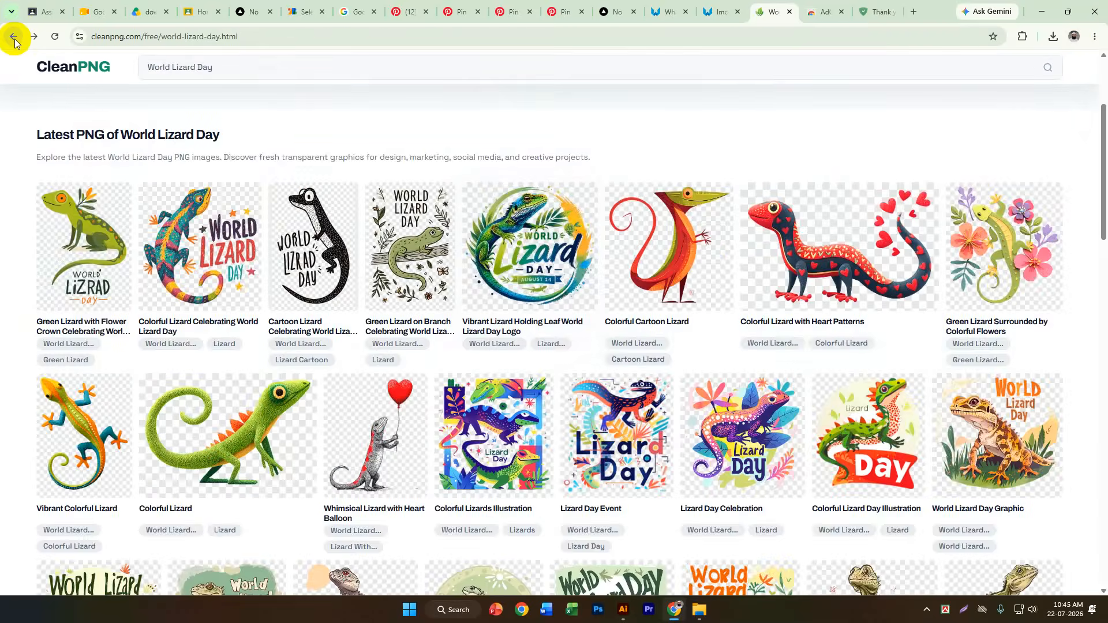
pyautogui.click(13, 37)
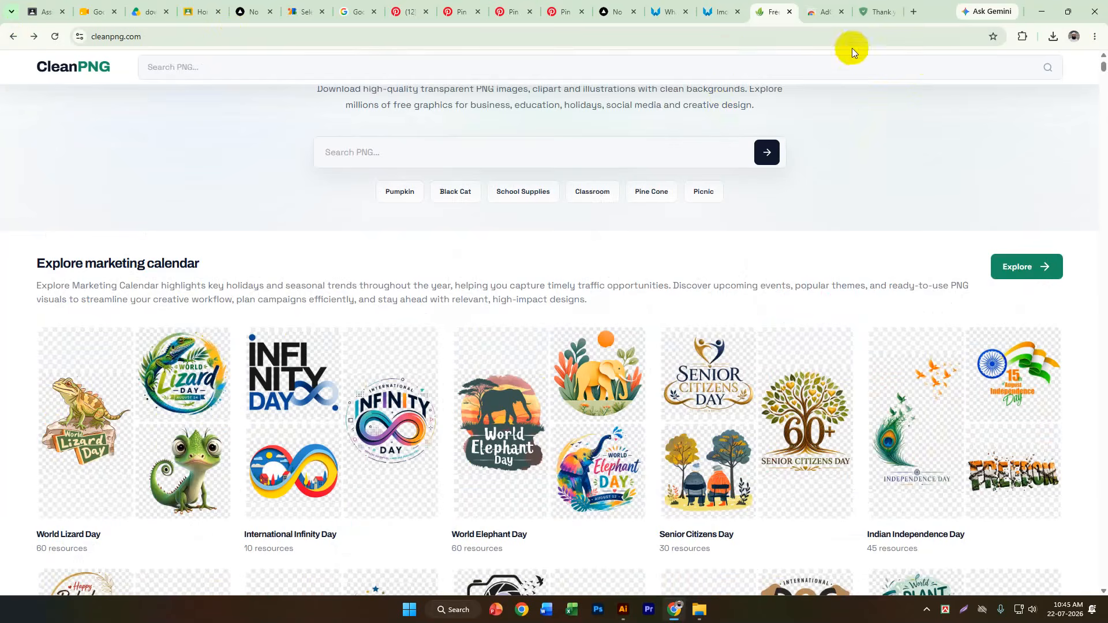
pyautogui.click(1051, 13)
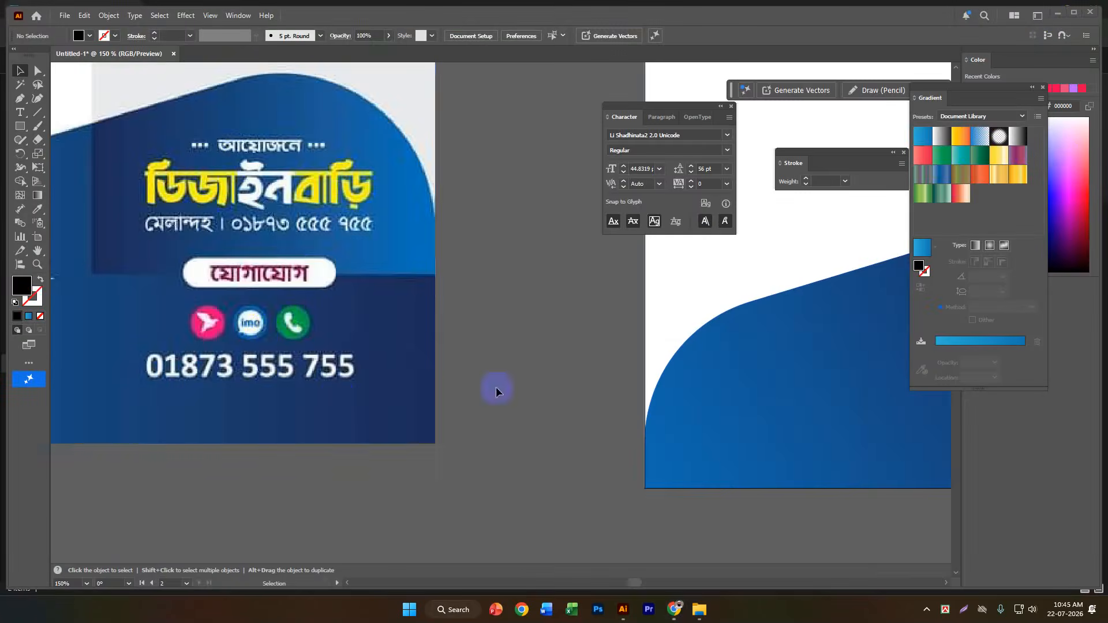